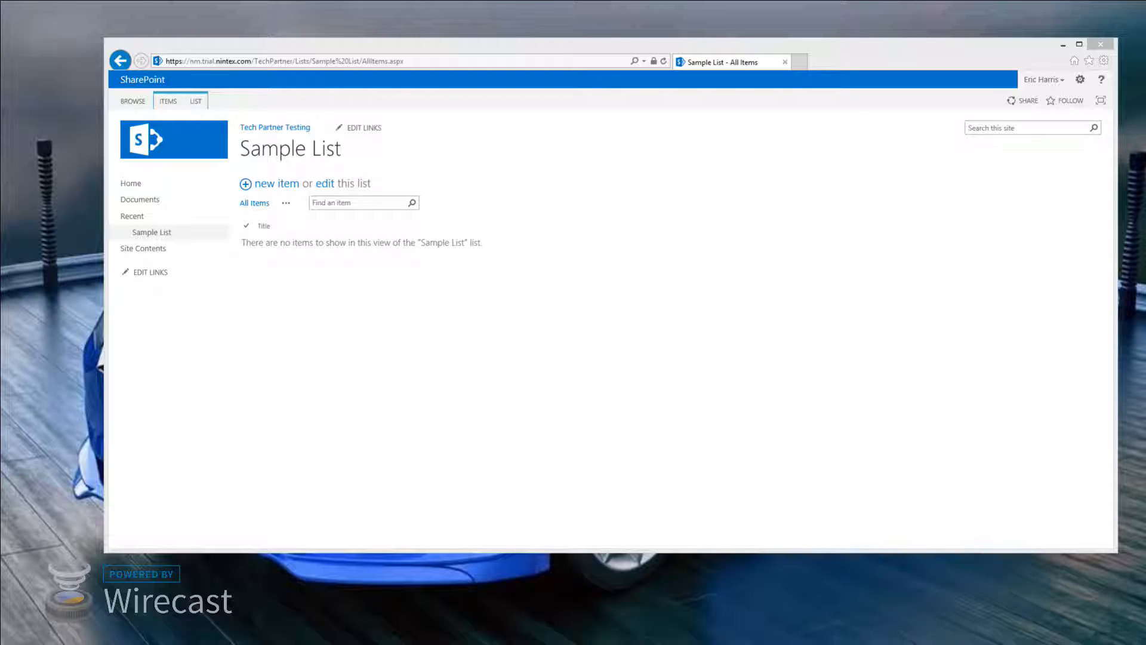
# Maximize Internet Explorer on the Sample List page and drag the External Start blog post window into view
pyautogui.click(1080, 45)
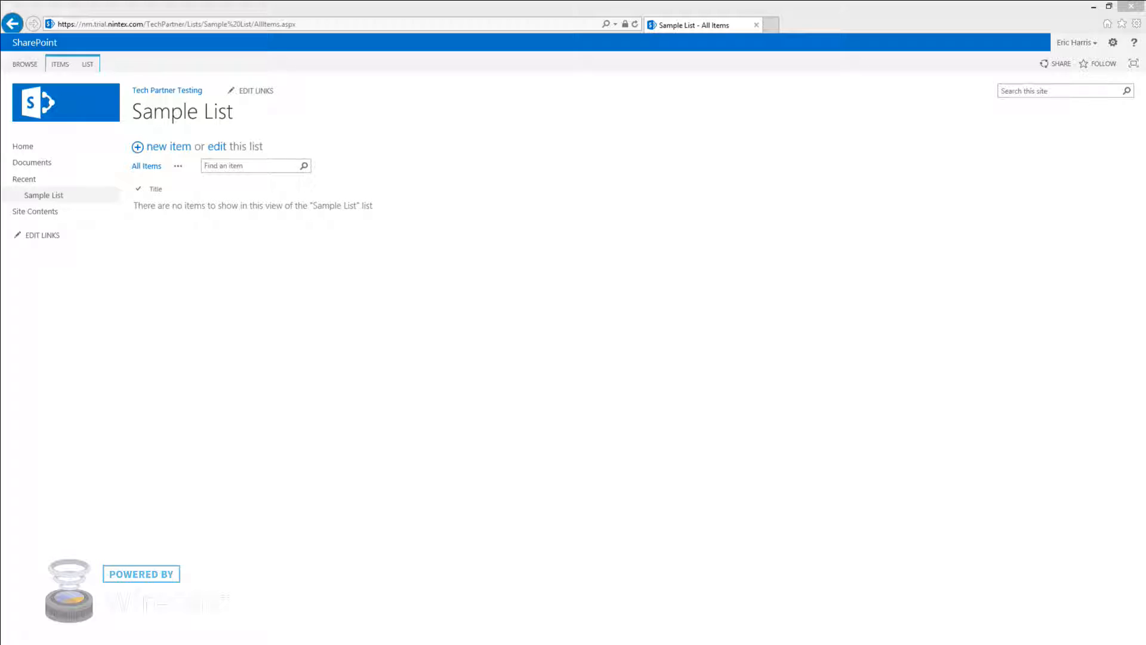
pyautogui.moveTo(1145, 39); pyautogui.dragTo(563, 33)
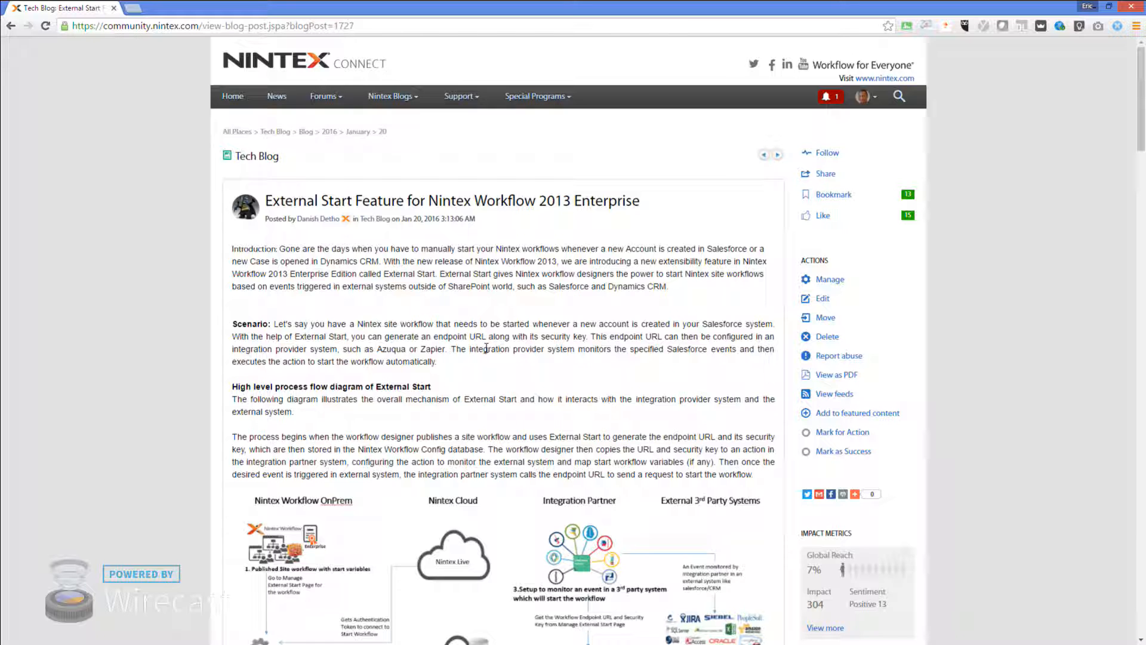
# Read the blog post down to its Manage External Start instructions, then minimize Chrome
pyautogui.scroll(-3, 667, 456)
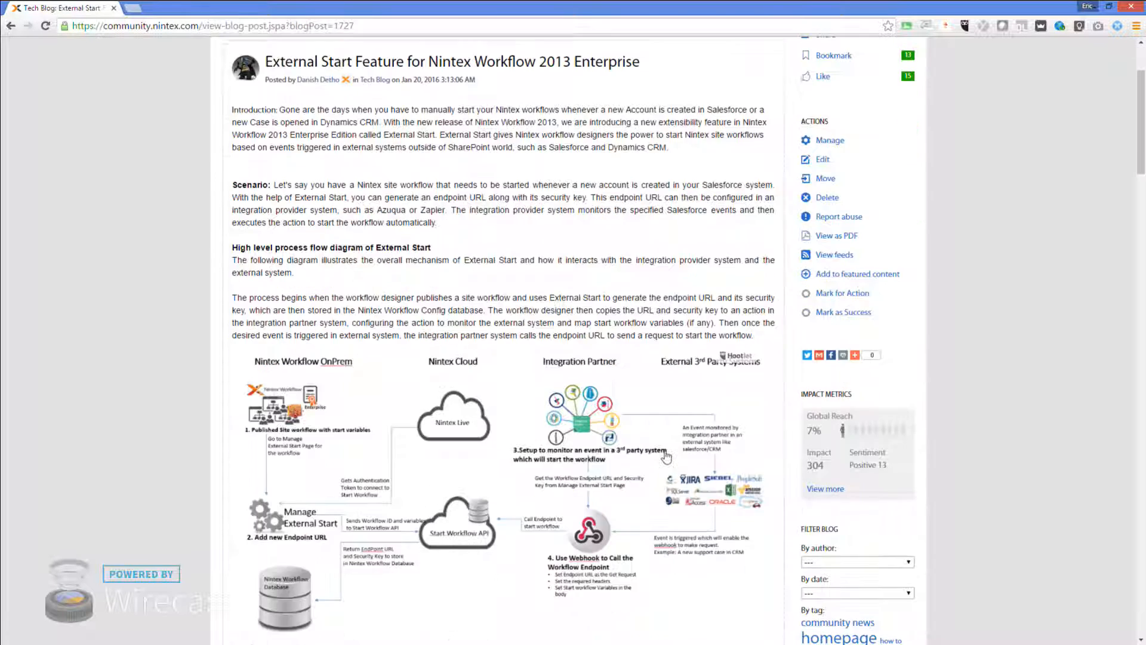
pyautogui.scroll(-5, 666, 457)
pyautogui.scroll(-5, 666, 456)
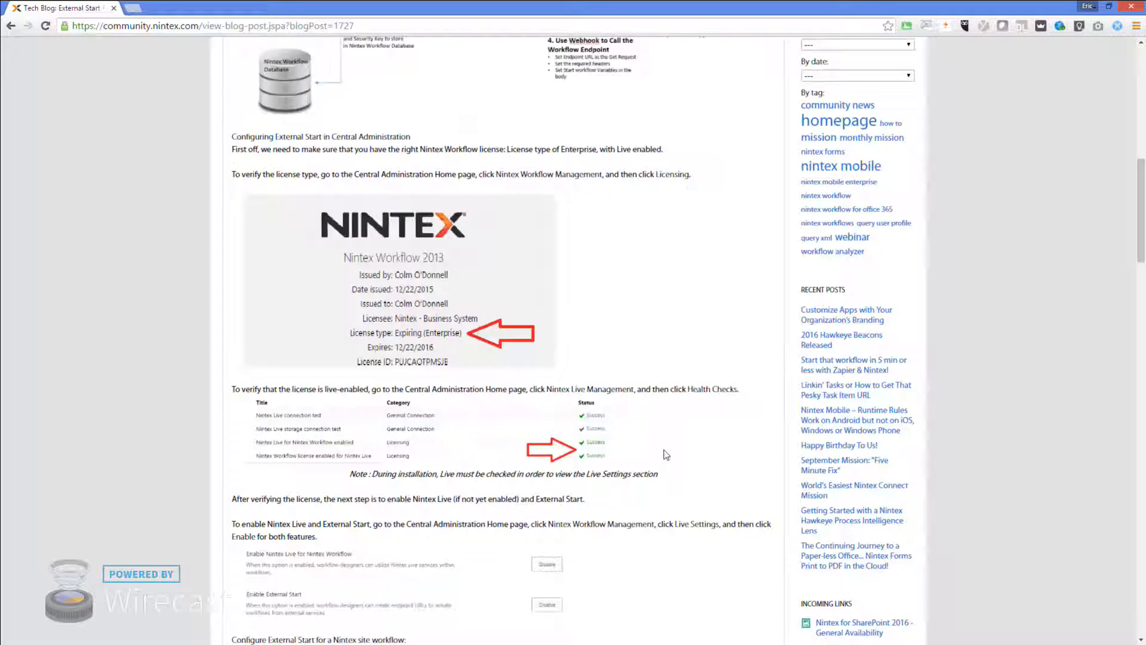
pyautogui.scroll(-3, 667, 455)
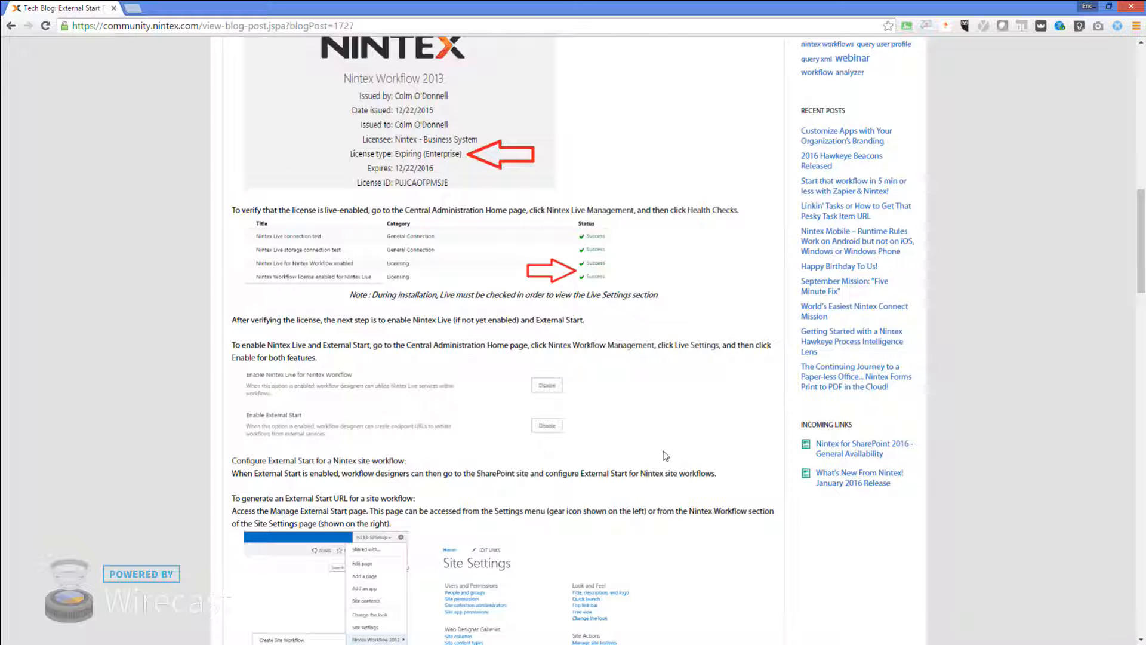
pyautogui.scroll(-4, 666, 457)
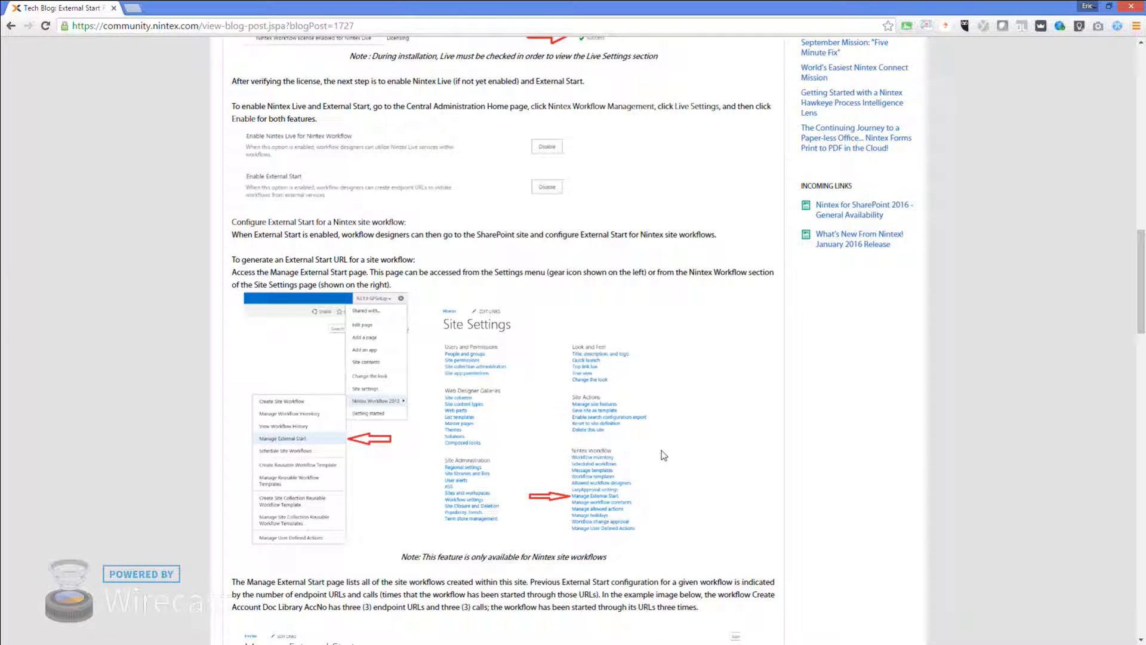
pyautogui.scroll(2, 664, 457)
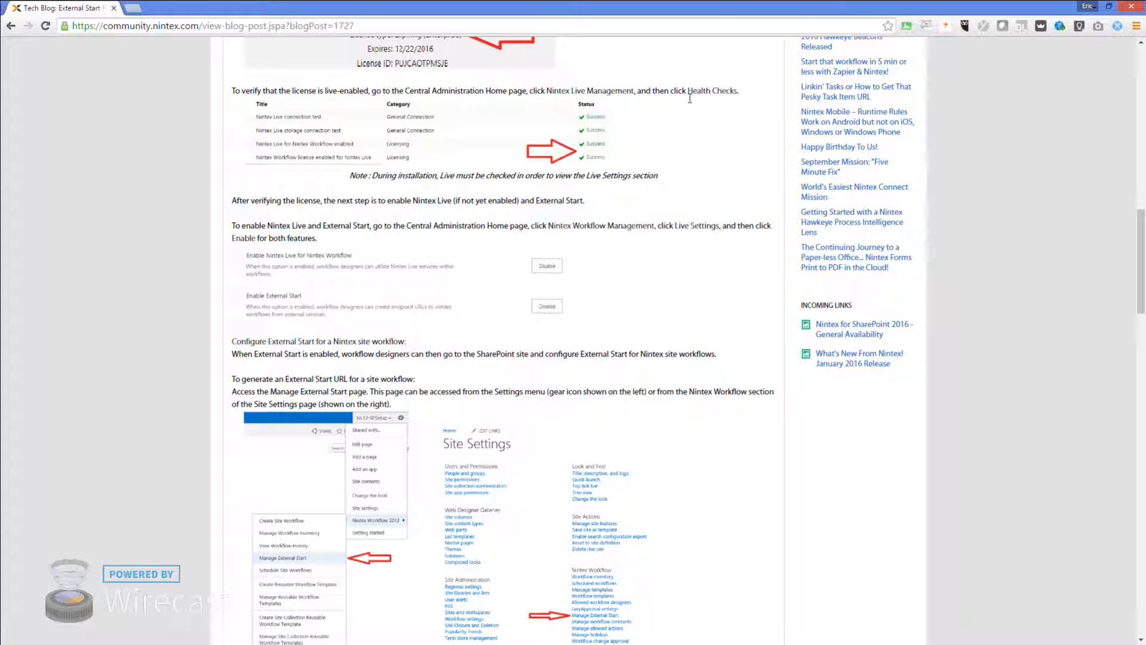
pyautogui.click(1102, 13)
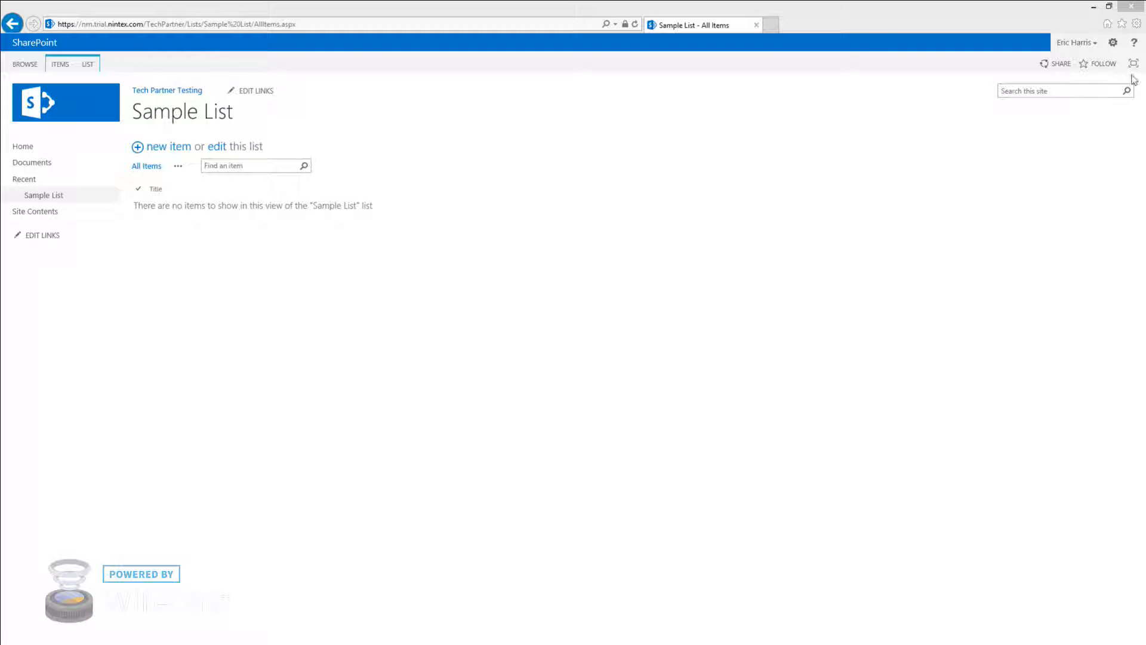
# Confirm the Nintex Workflow 2013 site features are Active, then return to Site Settings
pyautogui.click(1113, 42)
pyautogui.click(1095, 189)
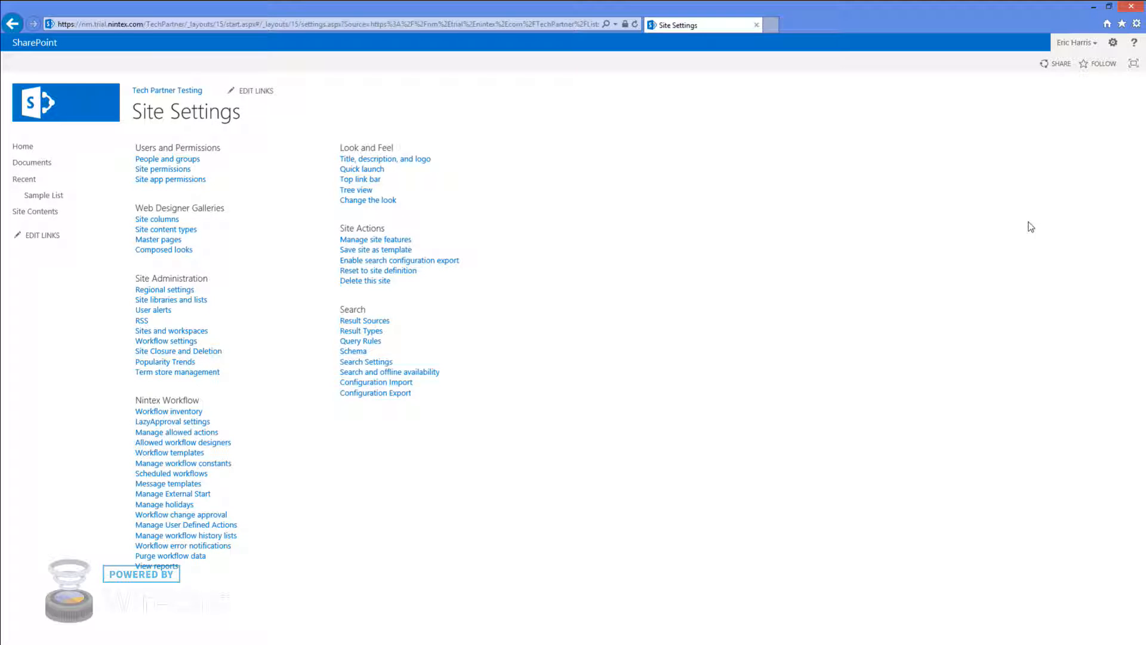
pyautogui.click(386, 240)
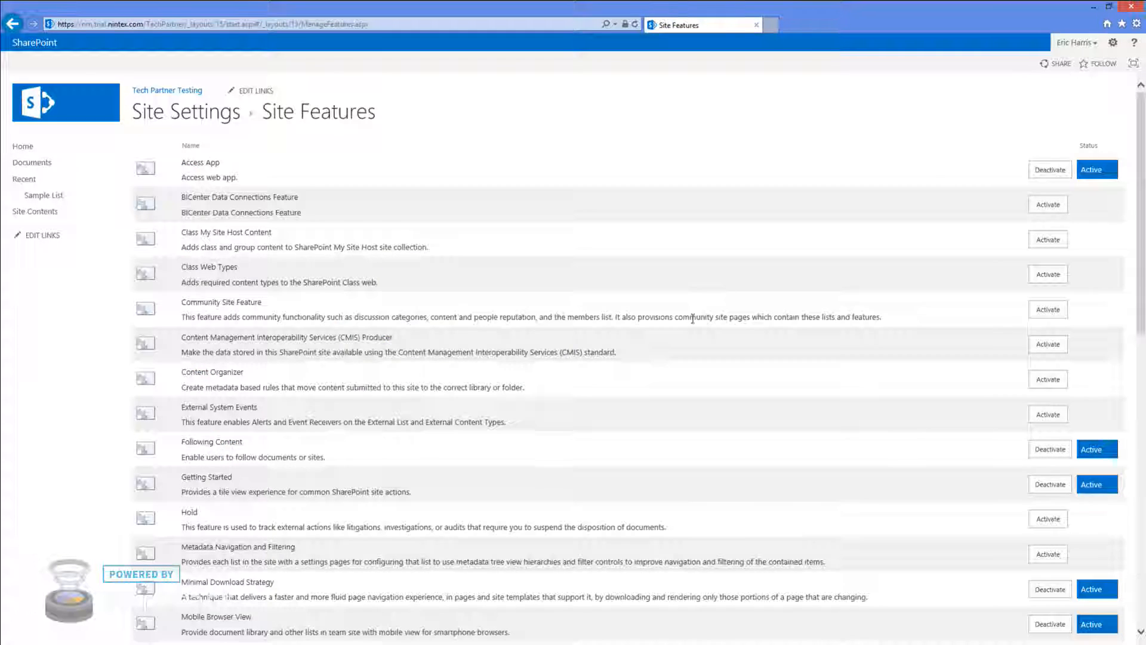
pyautogui.scroll(-4, 712, 292)
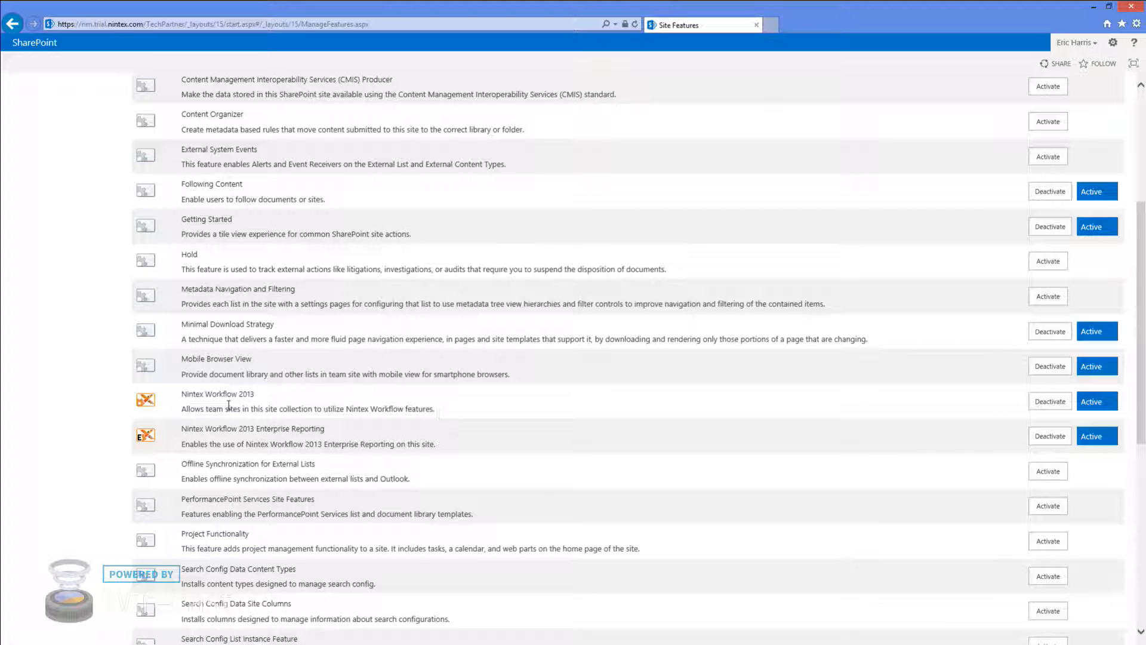
pyautogui.scroll(4, 230, 406)
pyautogui.click(172, 122)
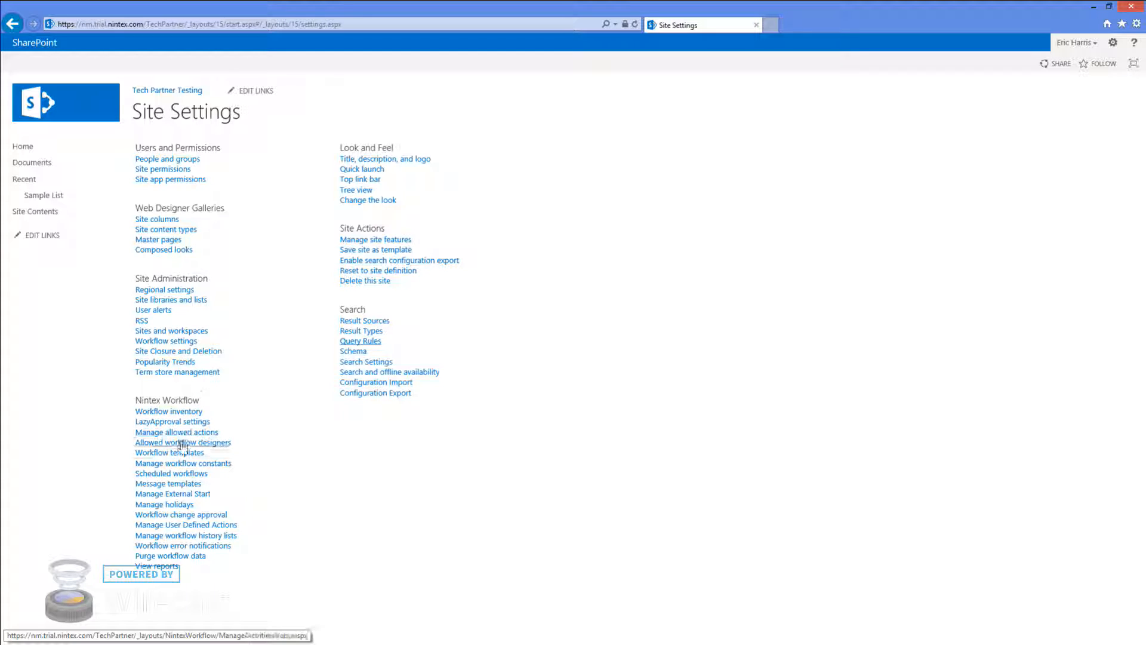
# View Manage External Start's workflows via Site Settings, then reopen it from gear > Nintex Workflow 2013
pyautogui.click(197, 497)
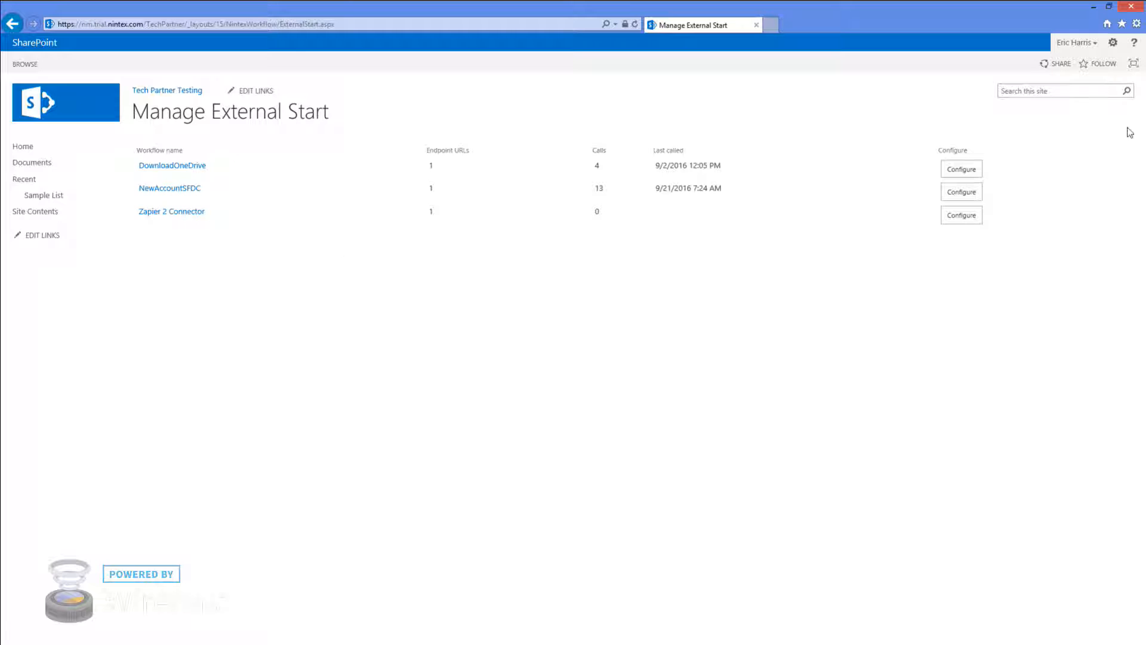
pyautogui.click(1113, 42)
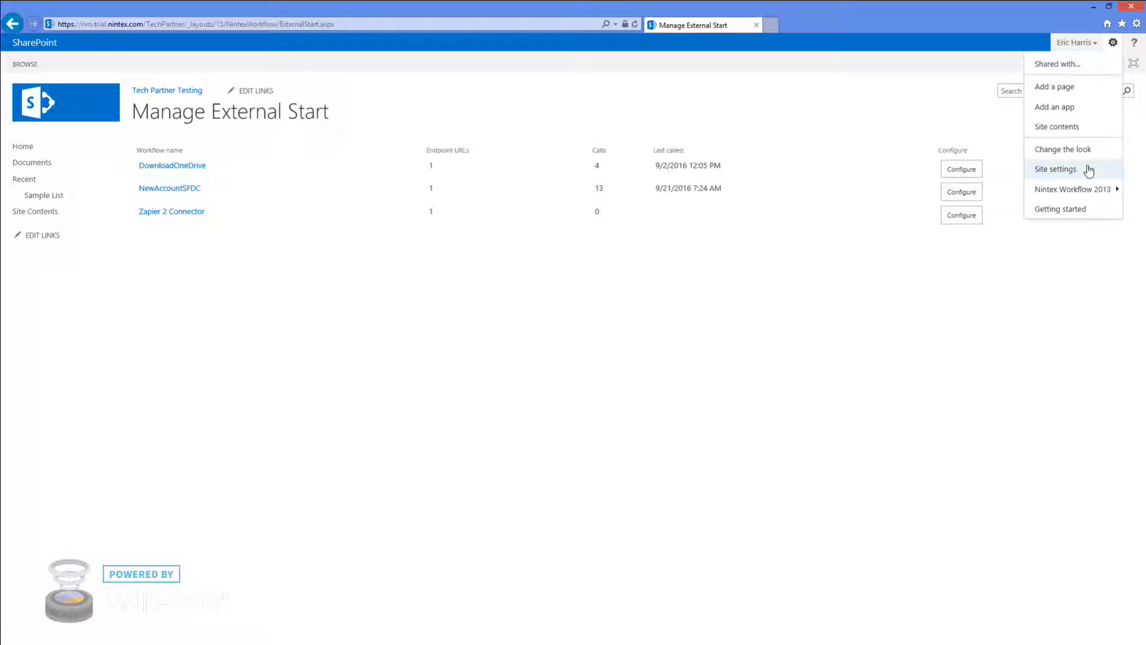
pyautogui.moveTo(1091, 191)
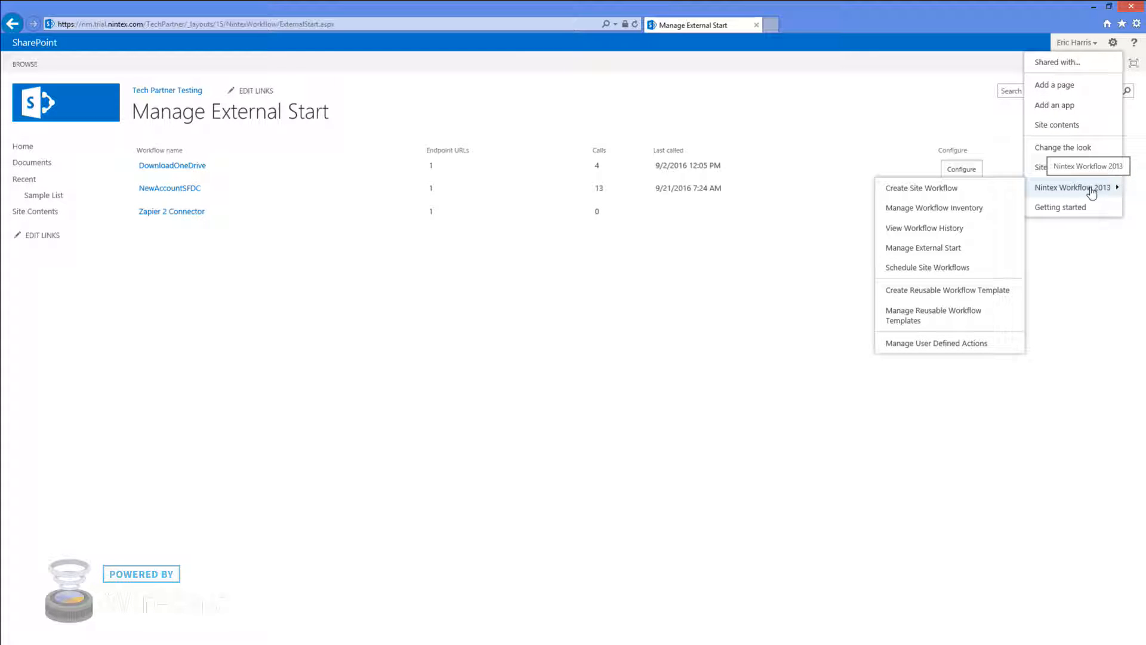
pyautogui.click(943, 253)
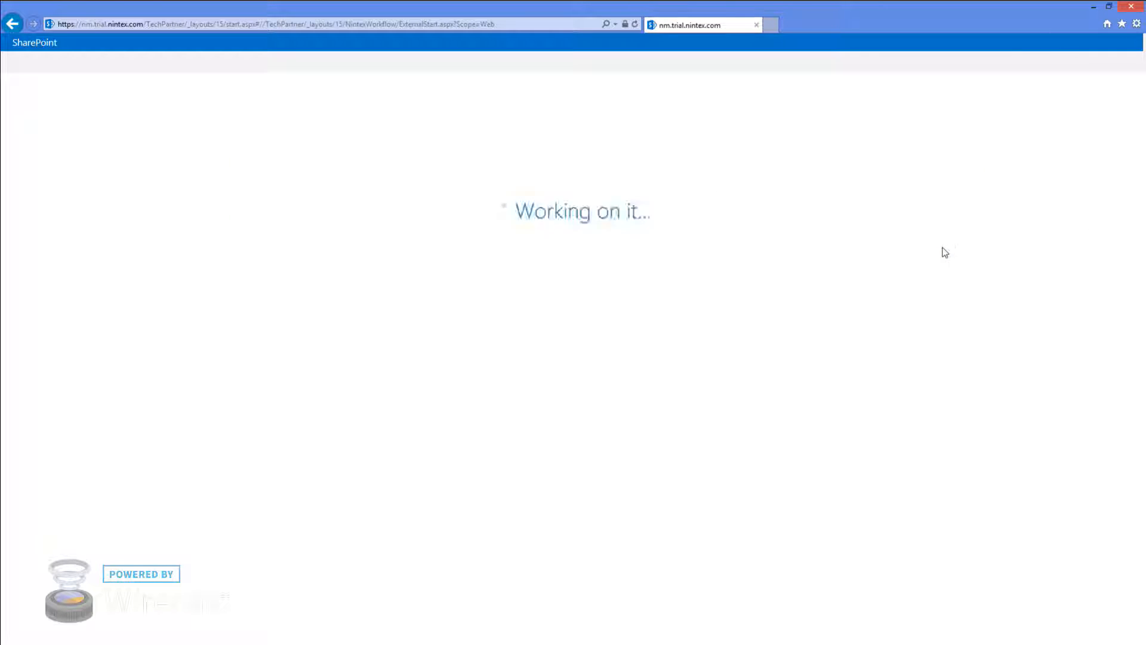
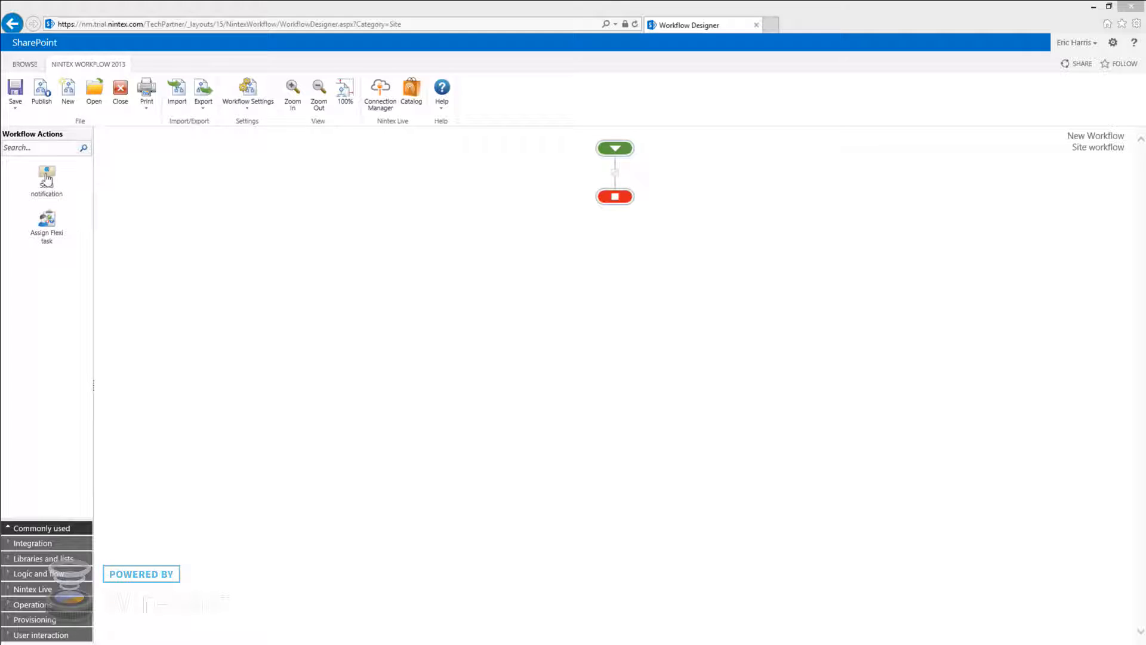
# Place an Assign Flexi task with Send notification actions on its Approve and Reject branches
pyautogui.moveTo(46, 177); pyautogui.dragTo(618, 174)
pyautogui.moveTo(48, 219); pyautogui.dragTo(618, 263)
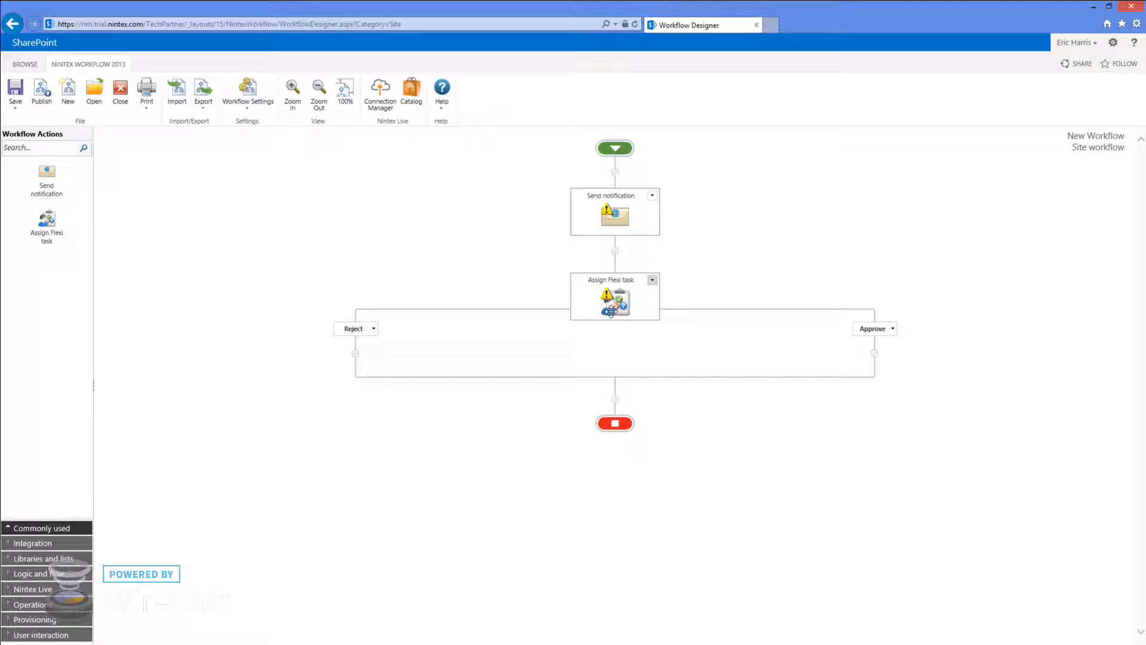
pyautogui.moveTo(624, 206)
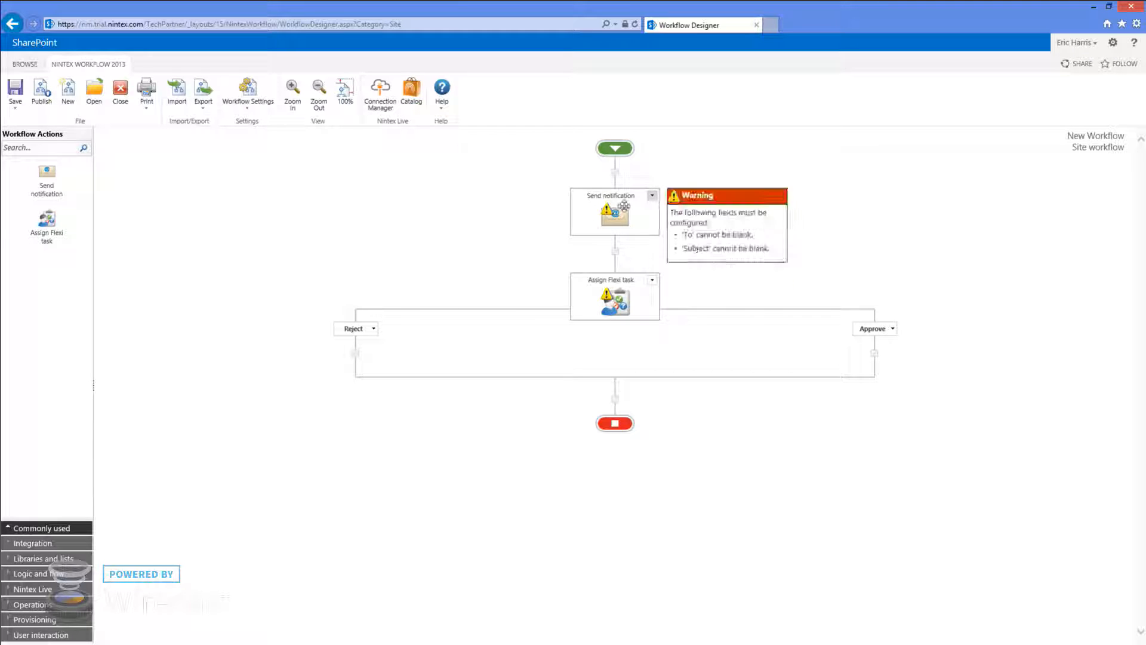
pyautogui.moveTo(624, 206); pyautogui.dragTo(875, 353)
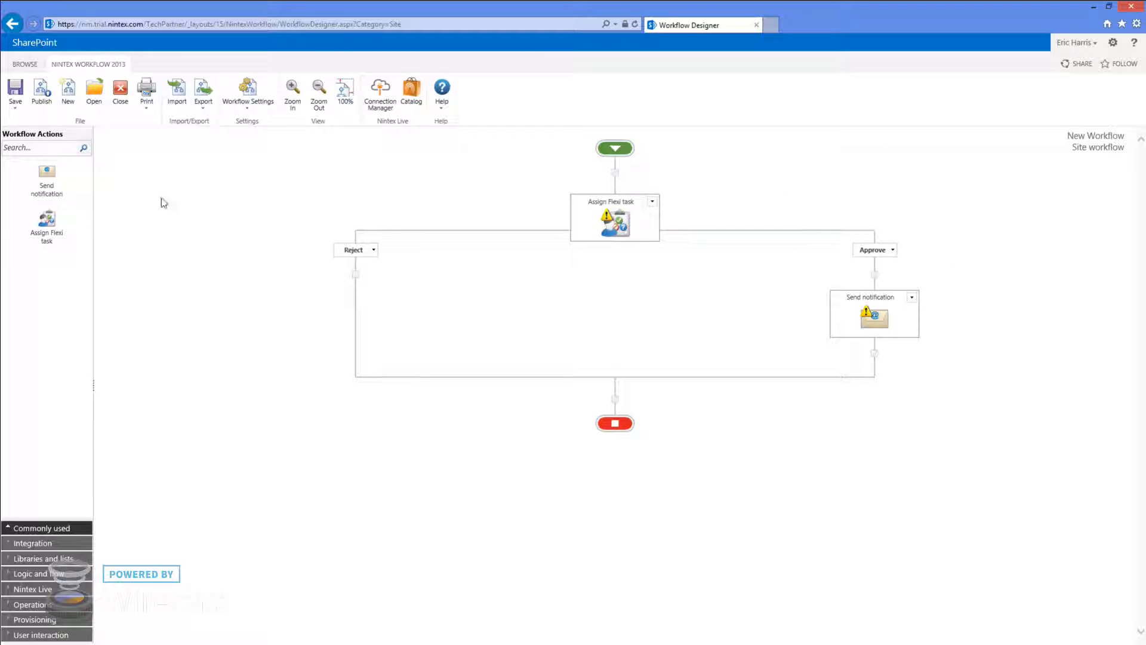
pyautogui.moveTo(46, 173); pyautogui.dragTo(356, 274)
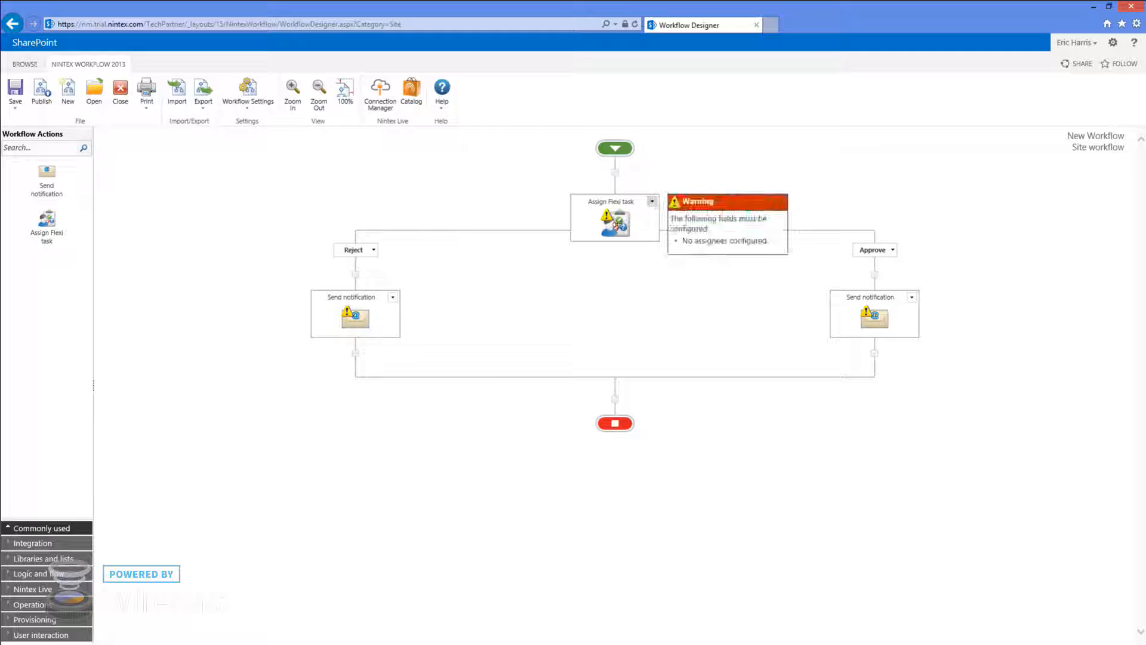
# Assign the Flexi task to the chosen user, allow LazyApproval, and bring up Workflow Variables
pyautogui.doubleClick(616, 226)
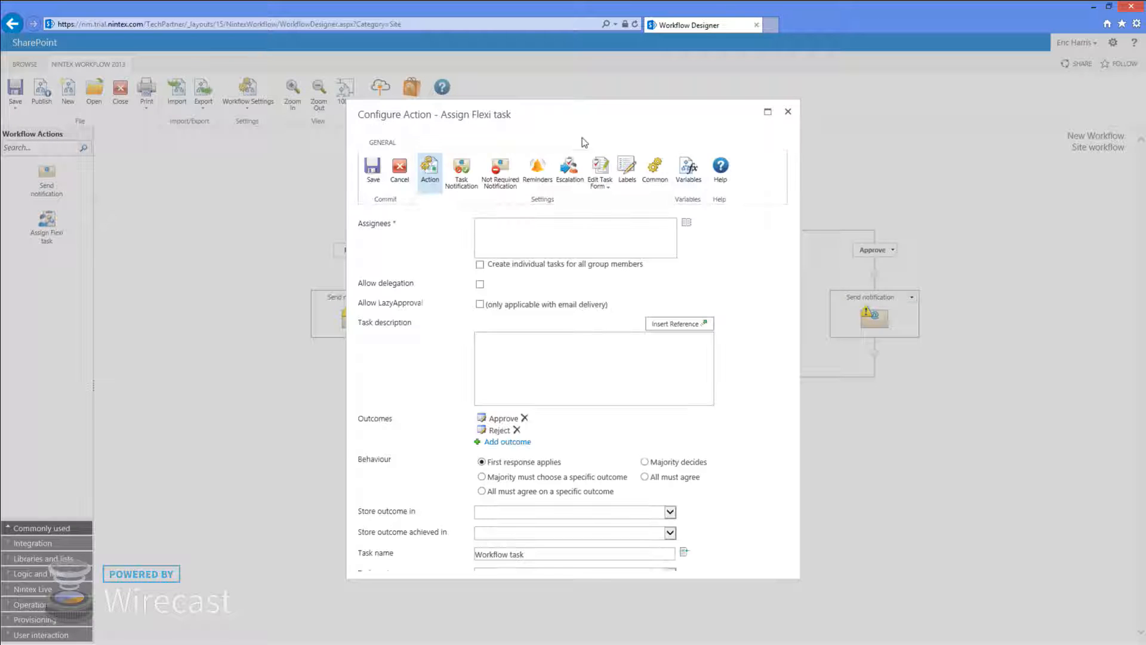
pyautogui.click(540, 232)
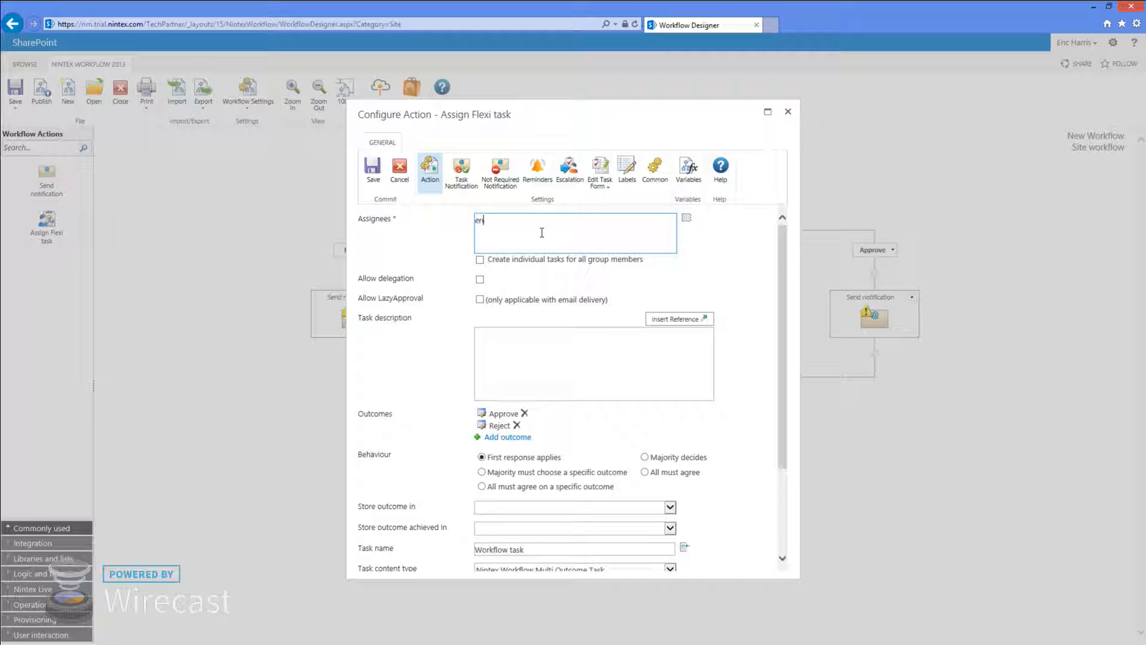
pyautogui.click(716, 281)
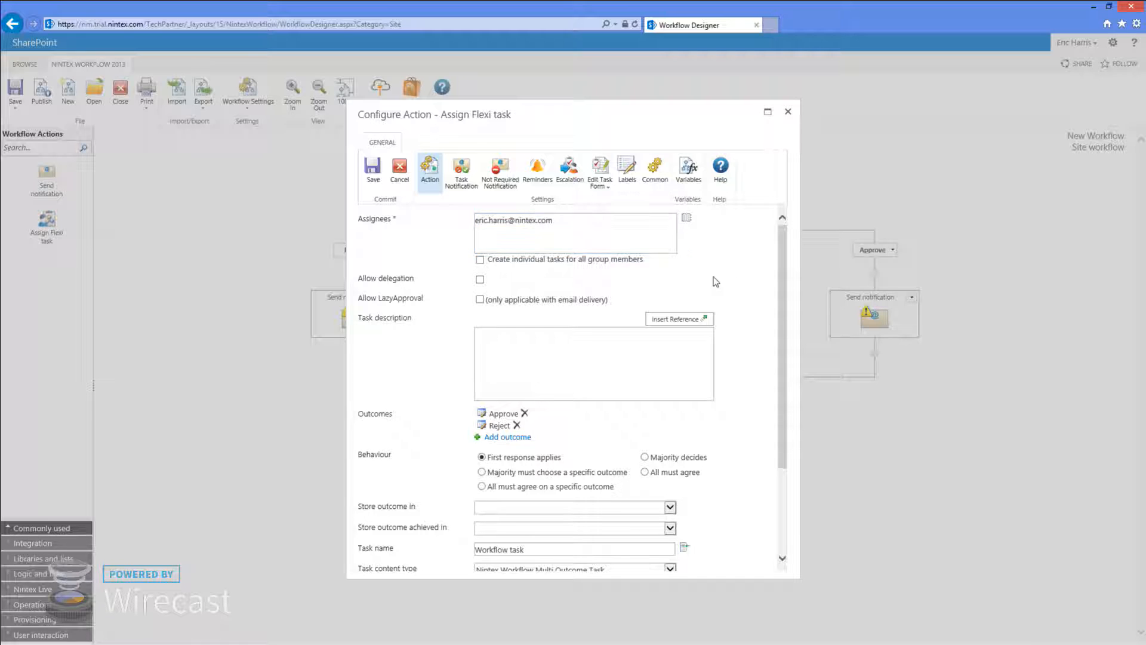
pyautogui.click(480, 300)
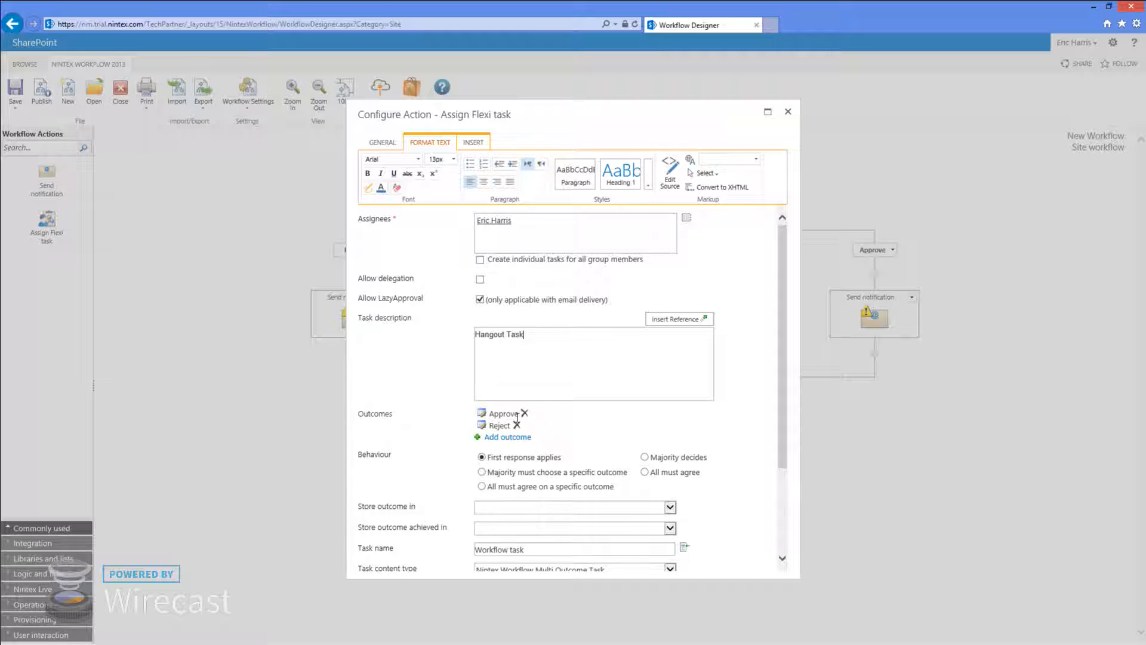
pyautogui.scroll(-1, 485, 535)
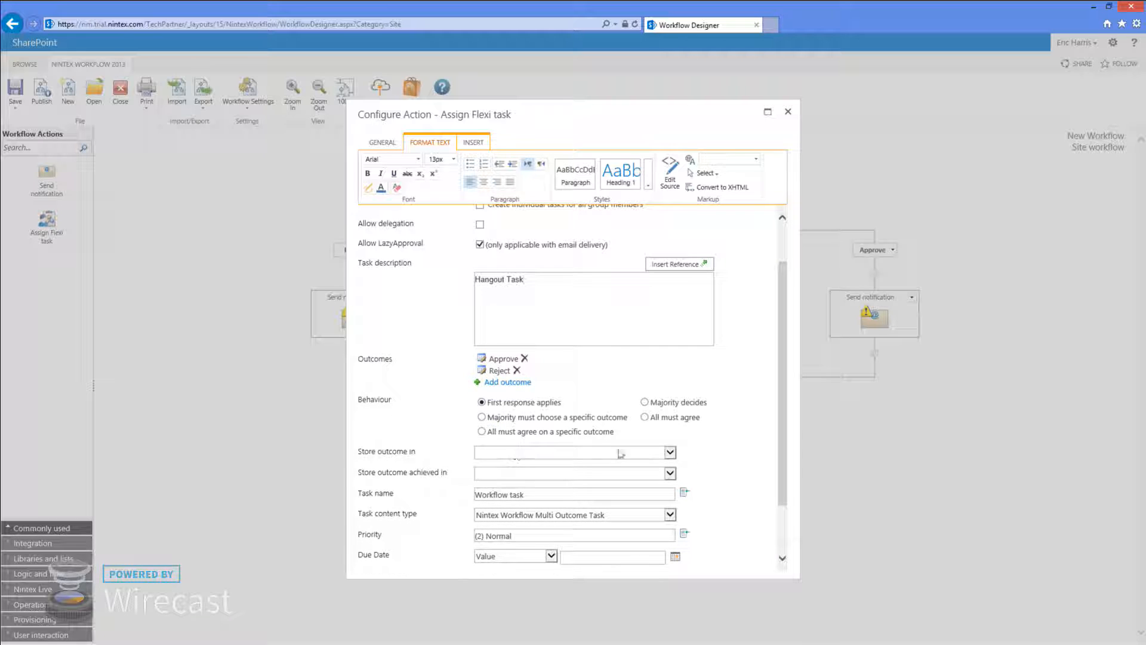
pyautogui.click(382, 143)
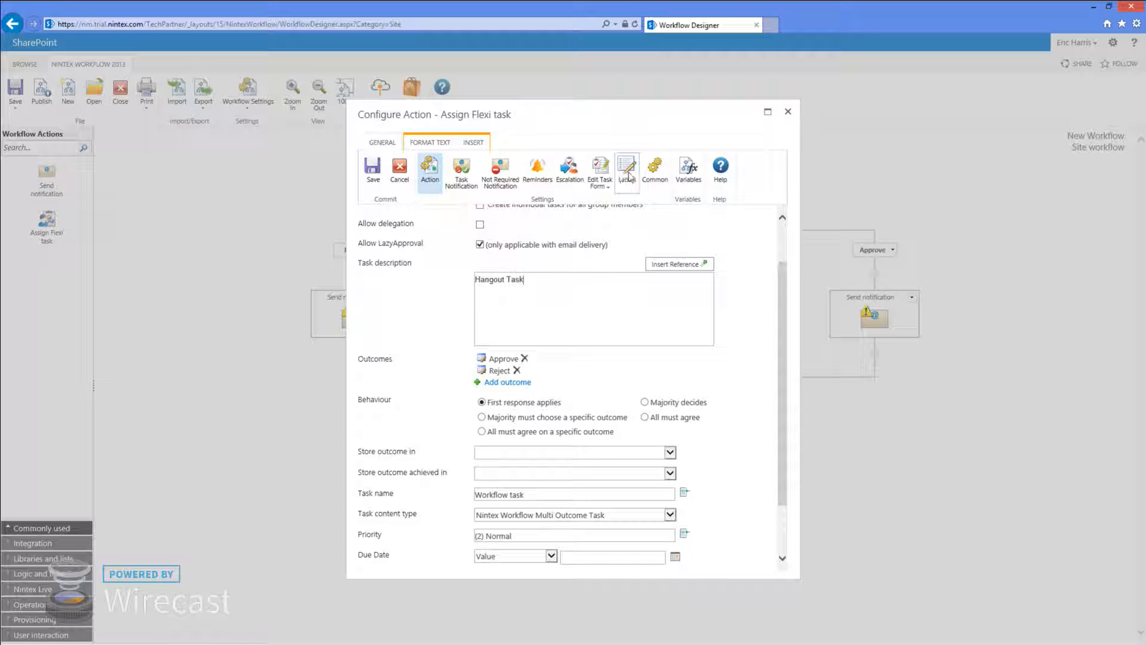
pyautogui.click(689, 173)
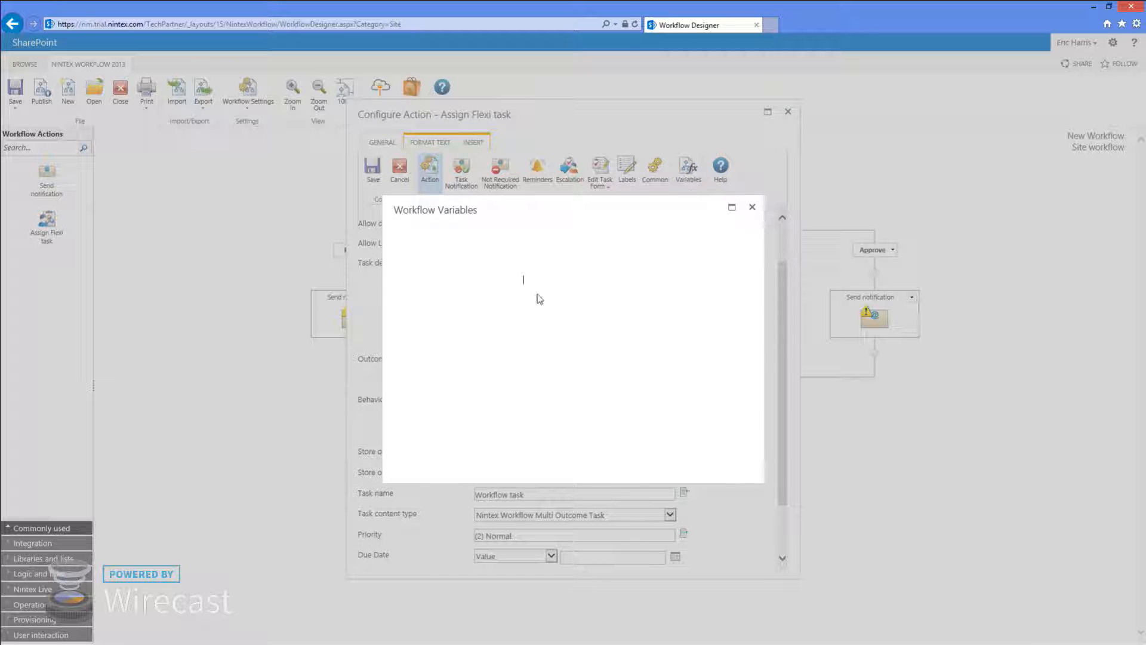
# Create workflow variables TaskID (List Item ID) and TaskOutcome (Collection)
pyautogui.click(434, 266)
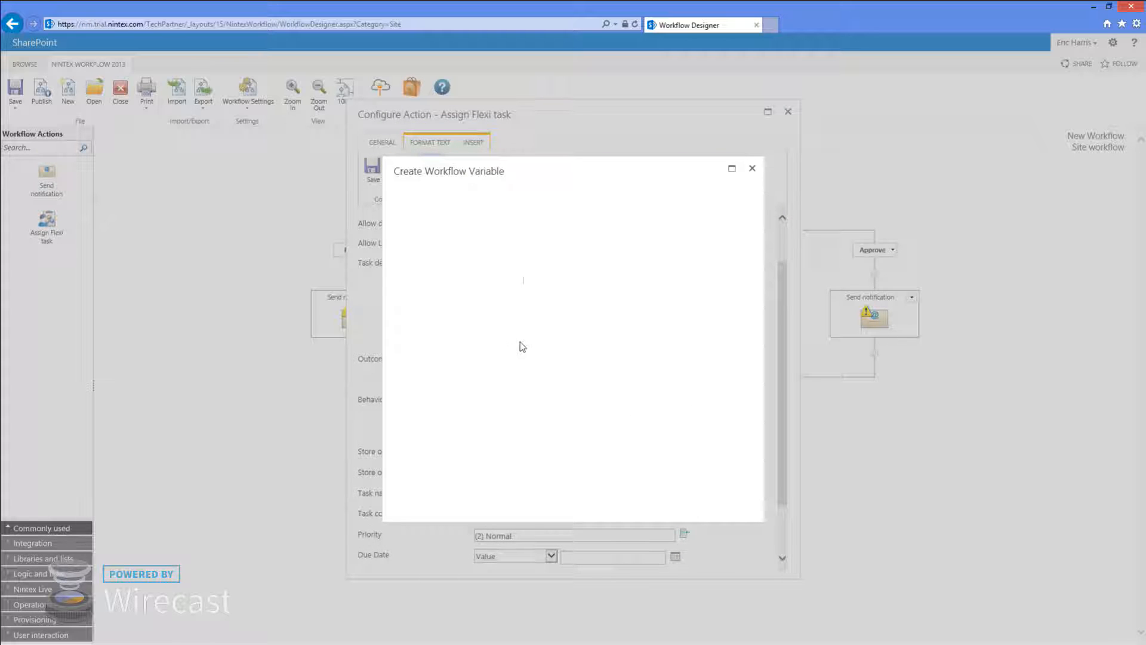
pyautogui.write('TaskID')
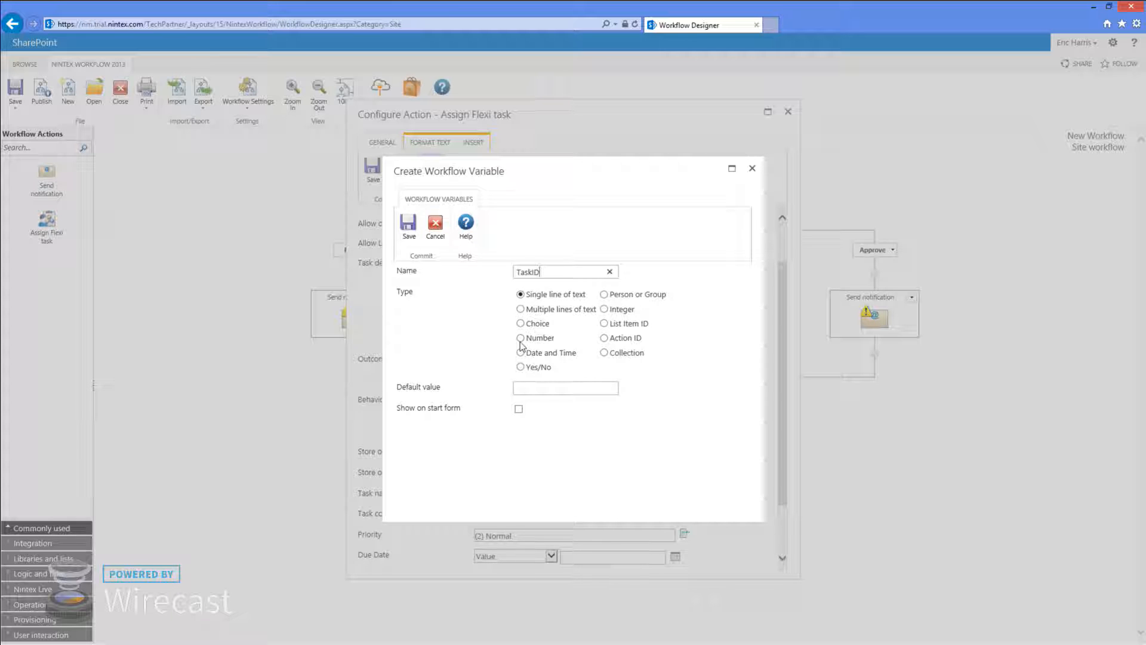
pyautogui.click(604, 323)
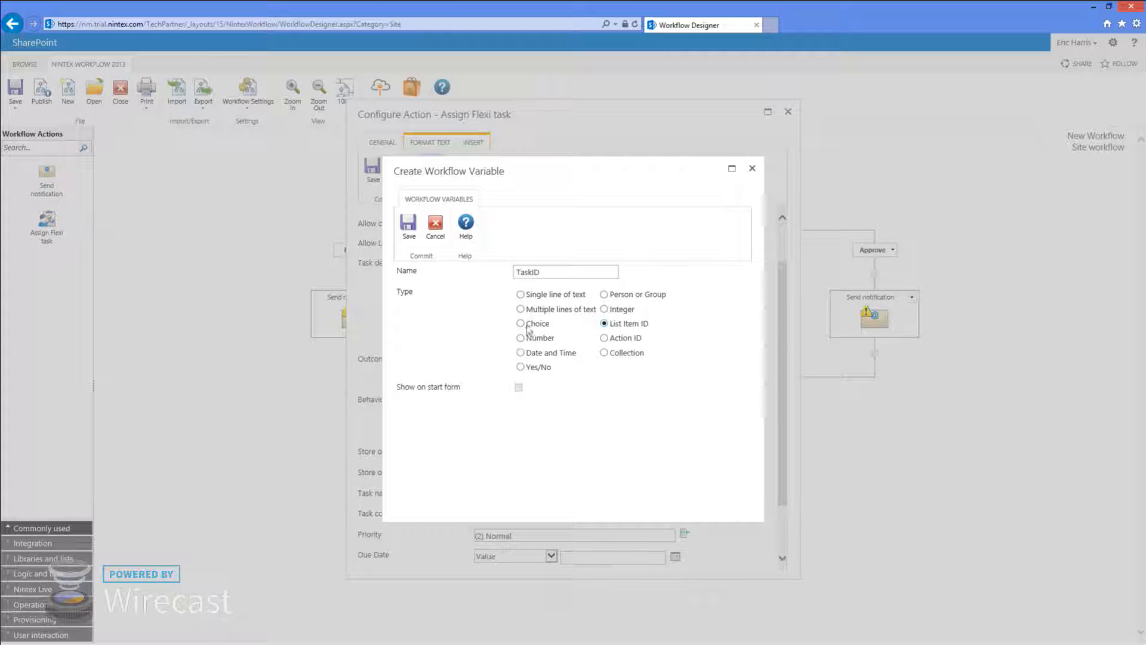
pyautogui.click(409, 225)
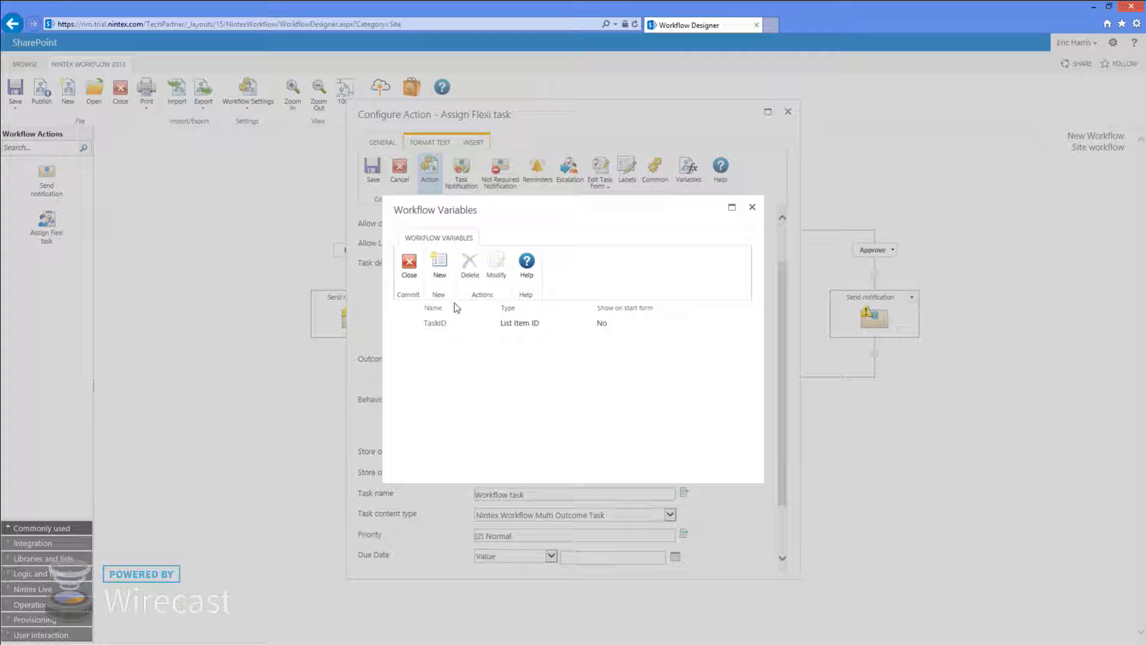
pyautogui.click(440, 276)
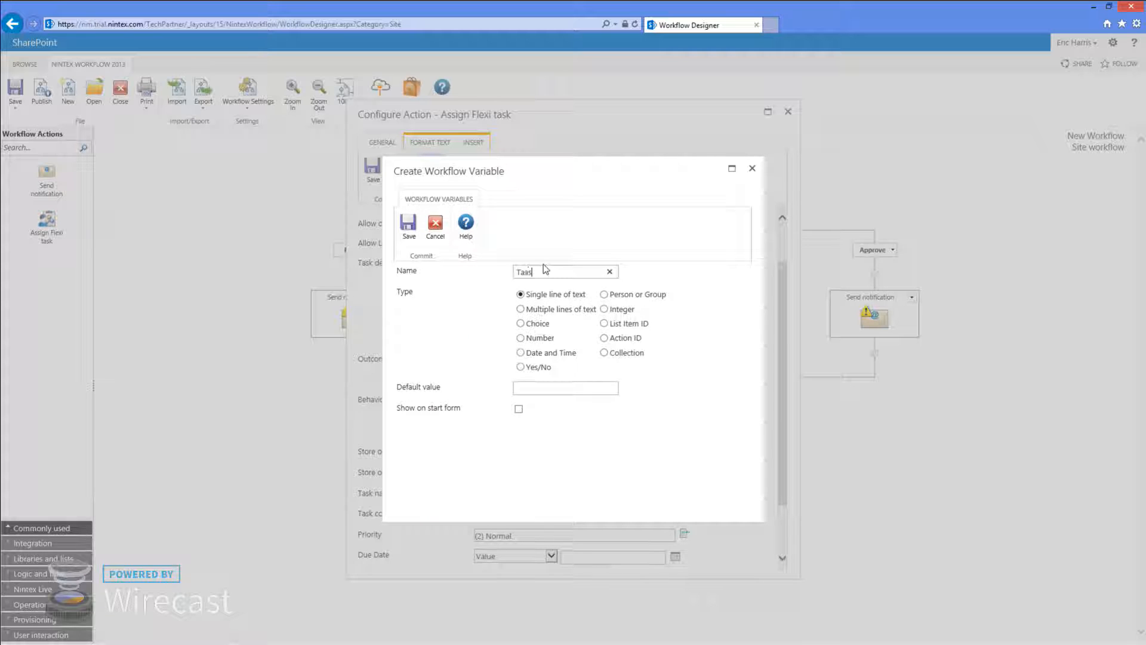
pyautogui.write('TaskOutcome')
pyautogui.click(604, 353)
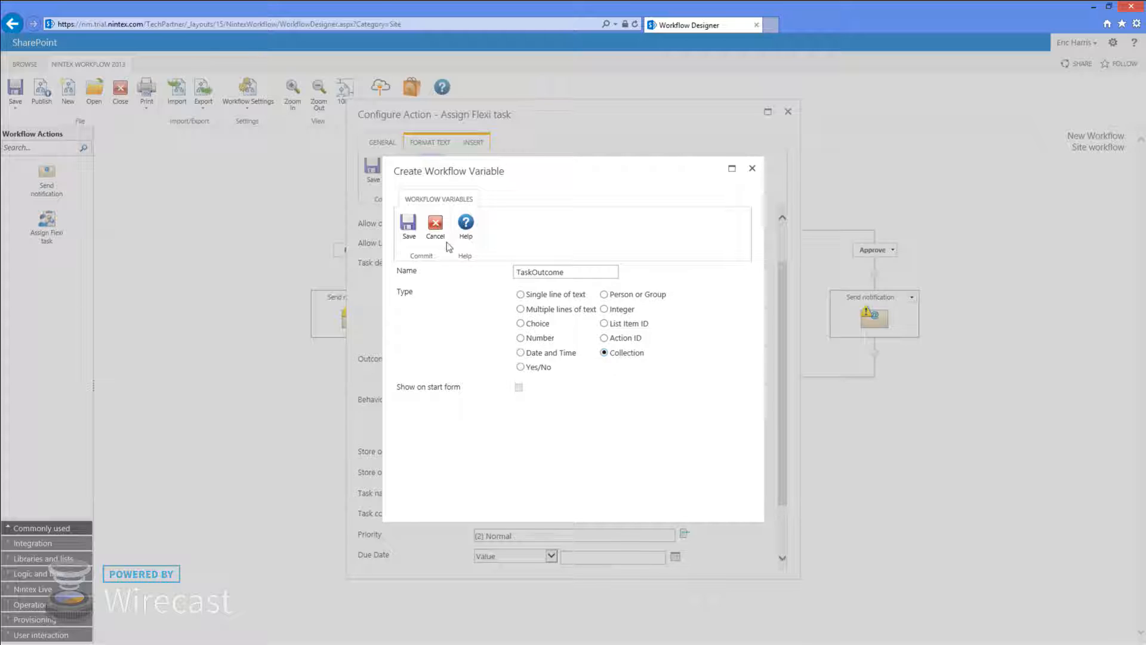
pyautogui.click(409, 225)
# Check the outcome storage choices in the Flexi task and save its settings
pyautogui.click(410, 265)
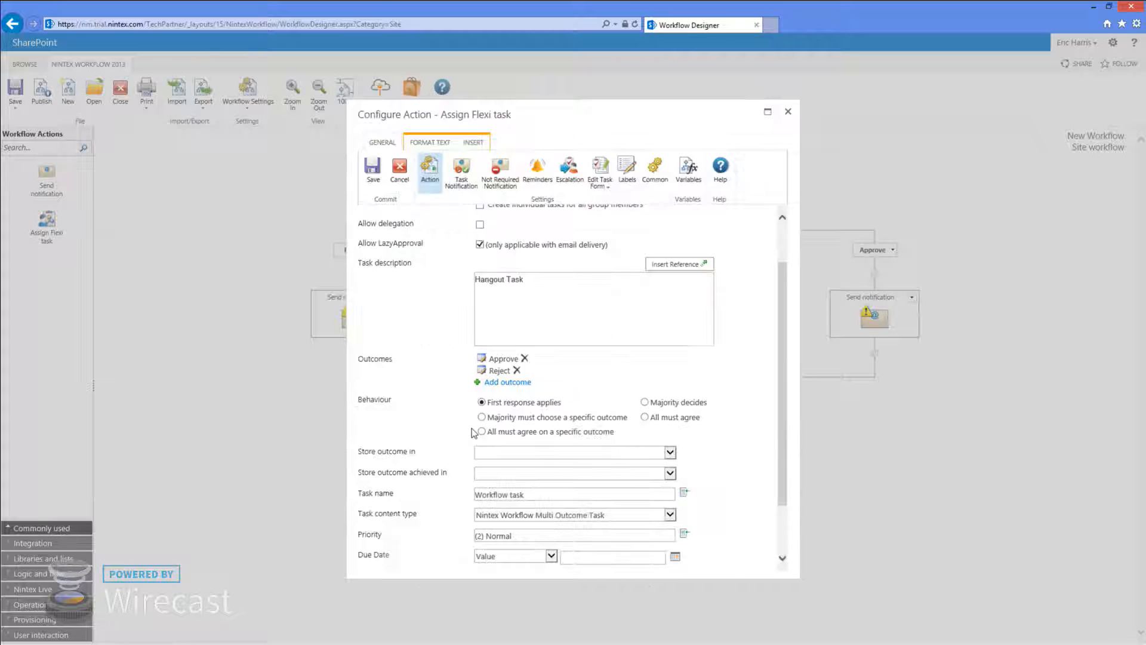
pyautogui.click(536, 455)
pyautogui.click(535, 455)
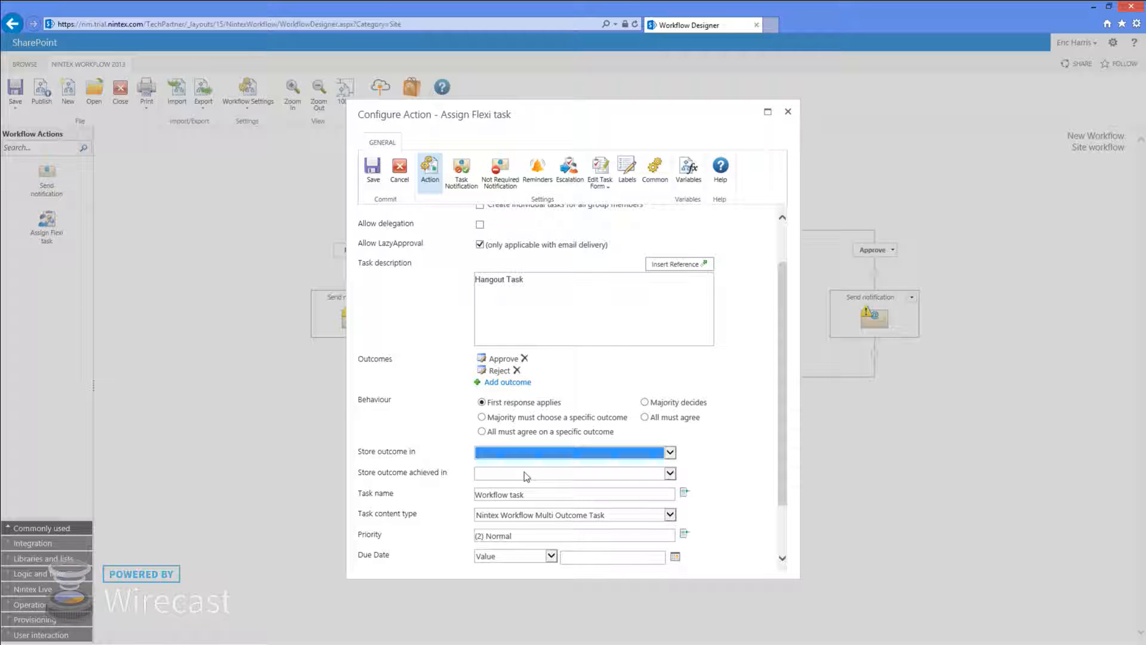
pyautogui.click(525, 475)
pyautogui.click(525, 476)
pyautogui.click(519, 455)
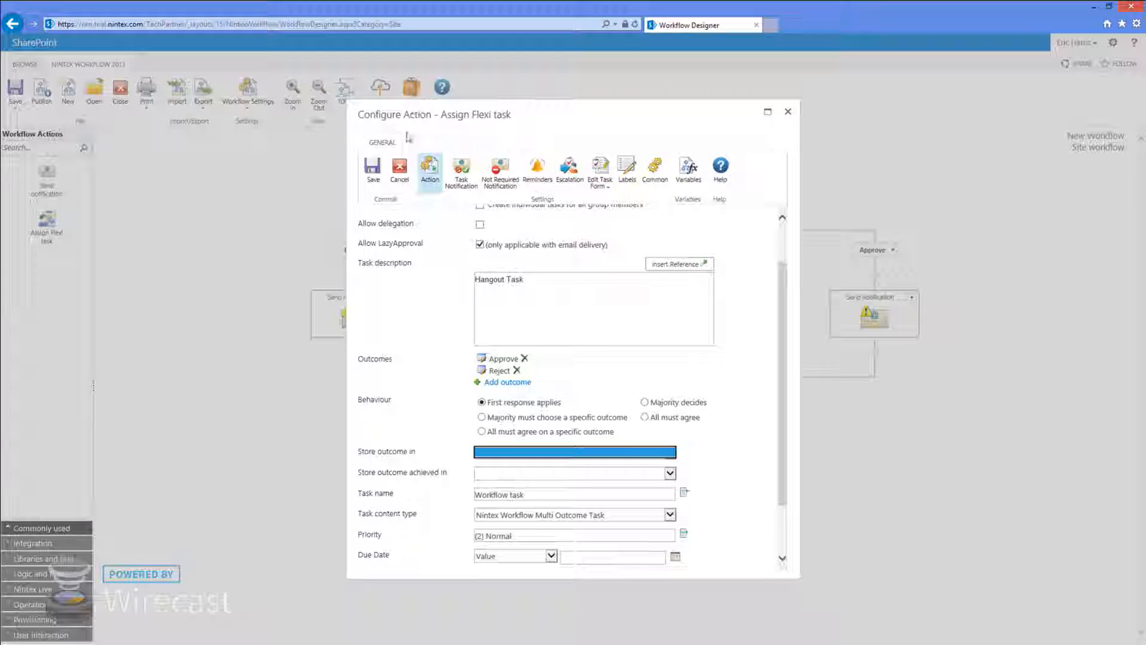
pyautogui.click(373, 168)
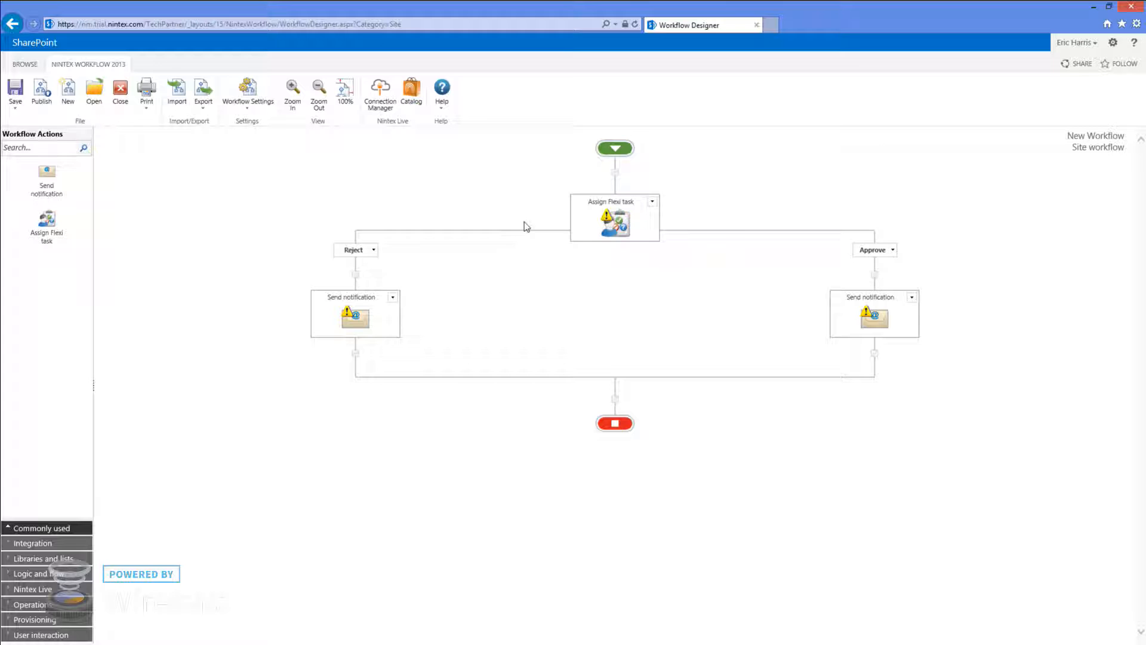
# Delete the Collection-type TaskOutcome workflow variable from the Flexi task's variables
pyautogui.doubleClick(621, 224)
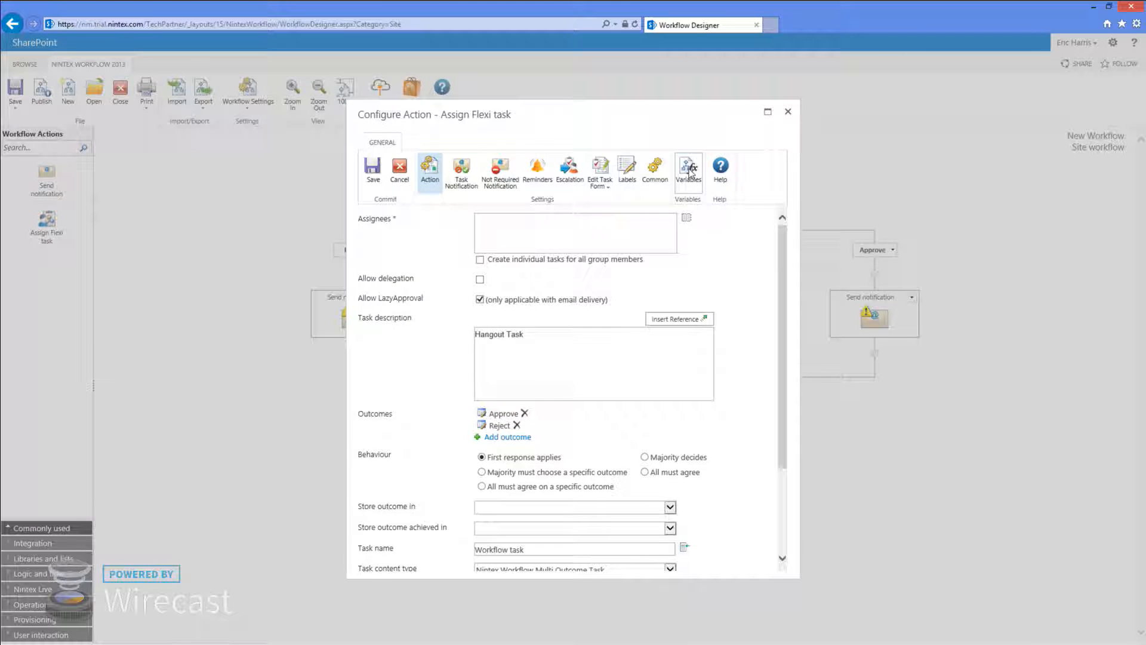
pyautogui.click(690, 171)
pyautogui.click(439, 265)
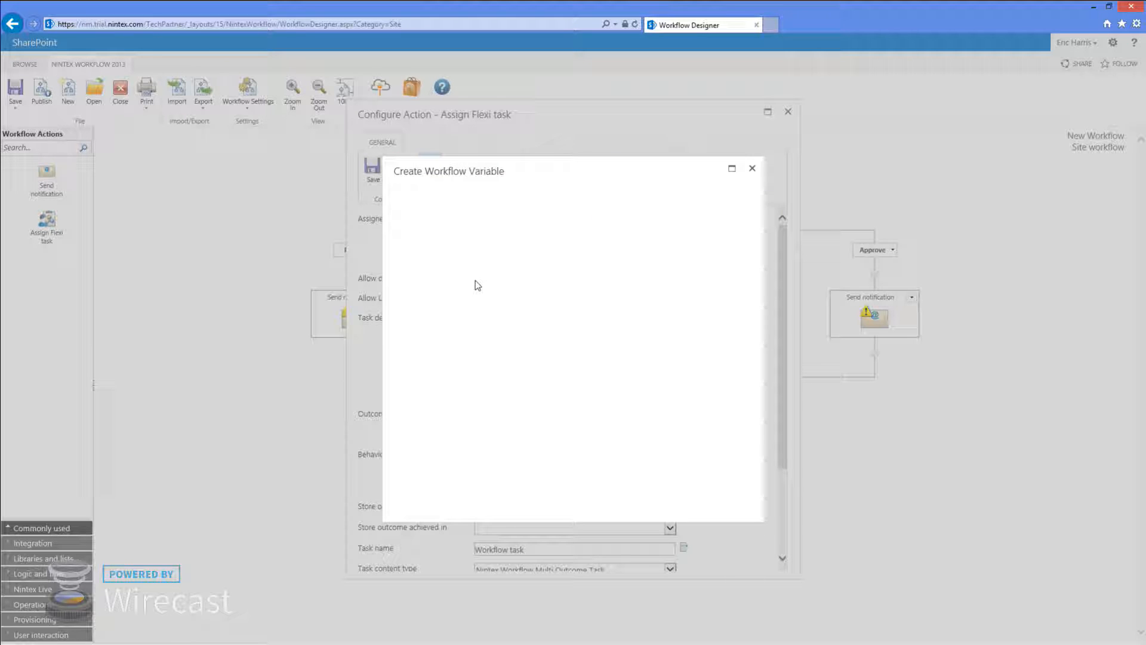
pyautogui.click(524, 270)
pyautogui.write('ass')
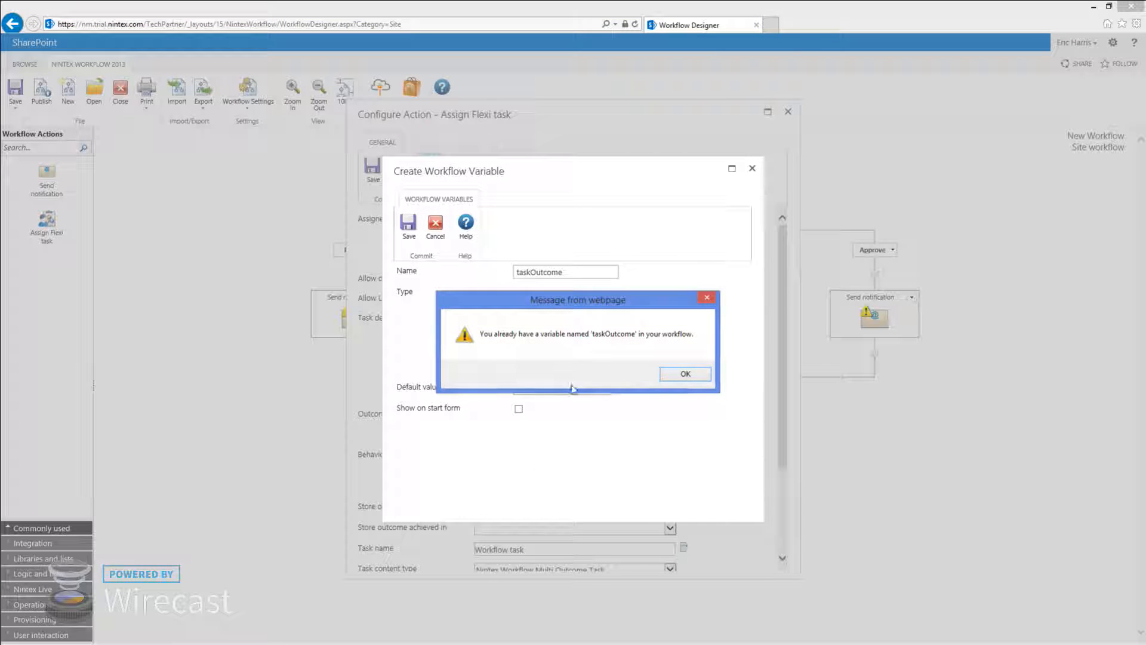
pyautogui.click(683, 373)
pyautogui.click(435, 224)
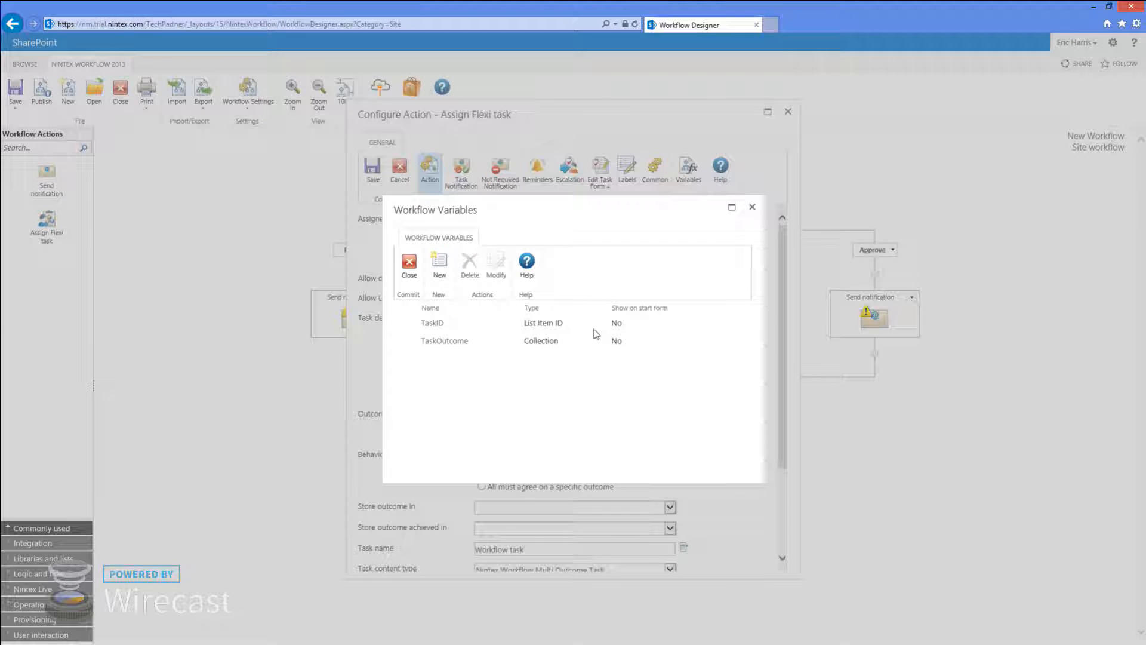
pyautogui.click(447, 343)
pyautogui.click(469, 263)
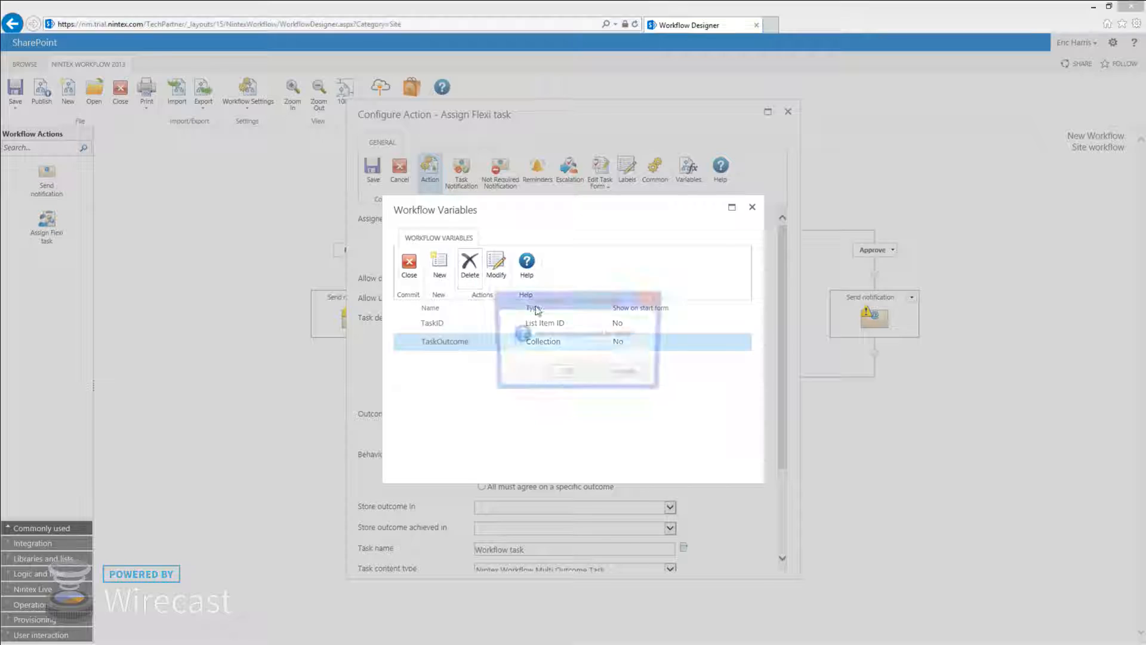
pyautogui.click(577, 371)
# Create a single-line-text workflow variable named taskOutcome
pyautogui.click(438, 256)
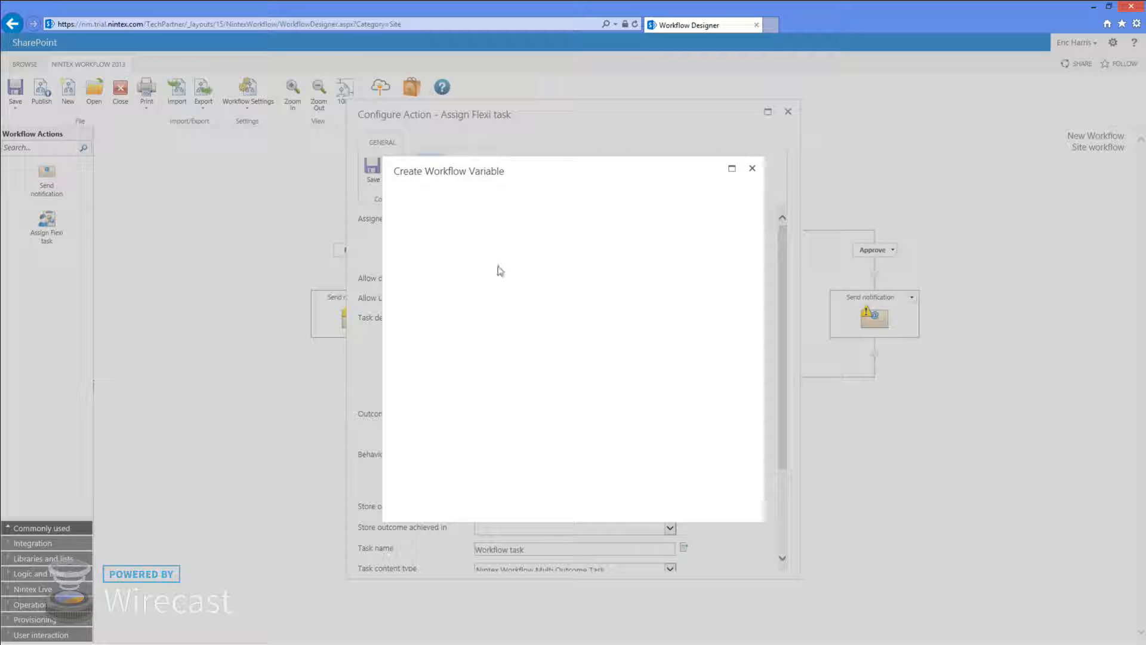
pyautogui.write('taskOutcome')
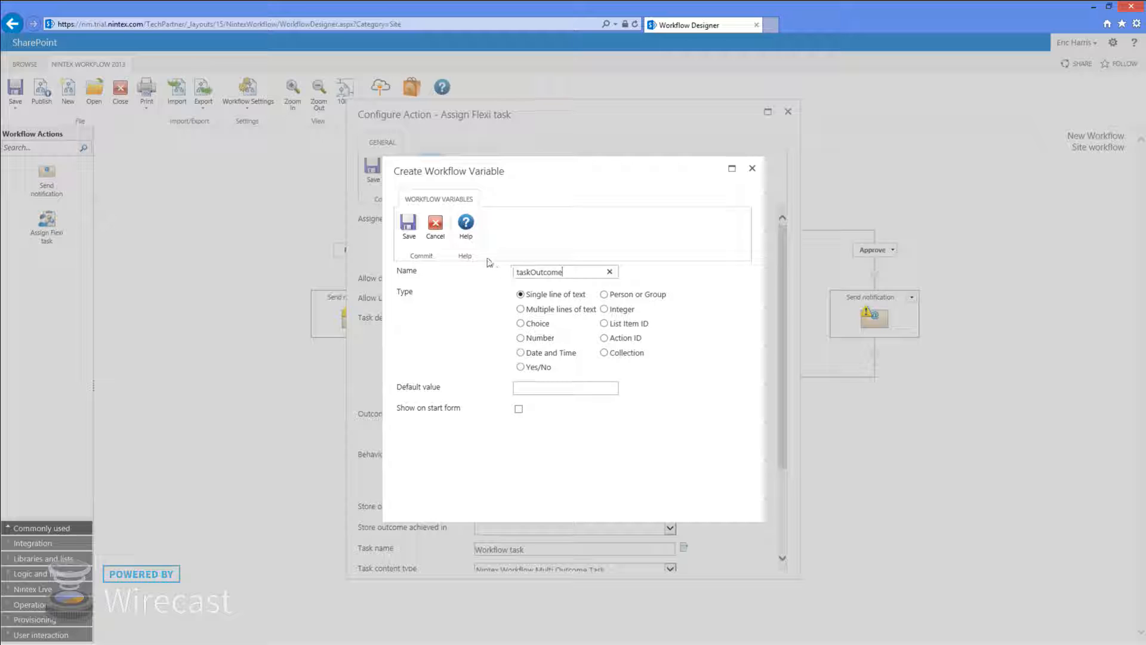
pyautogui.click(408, 224)
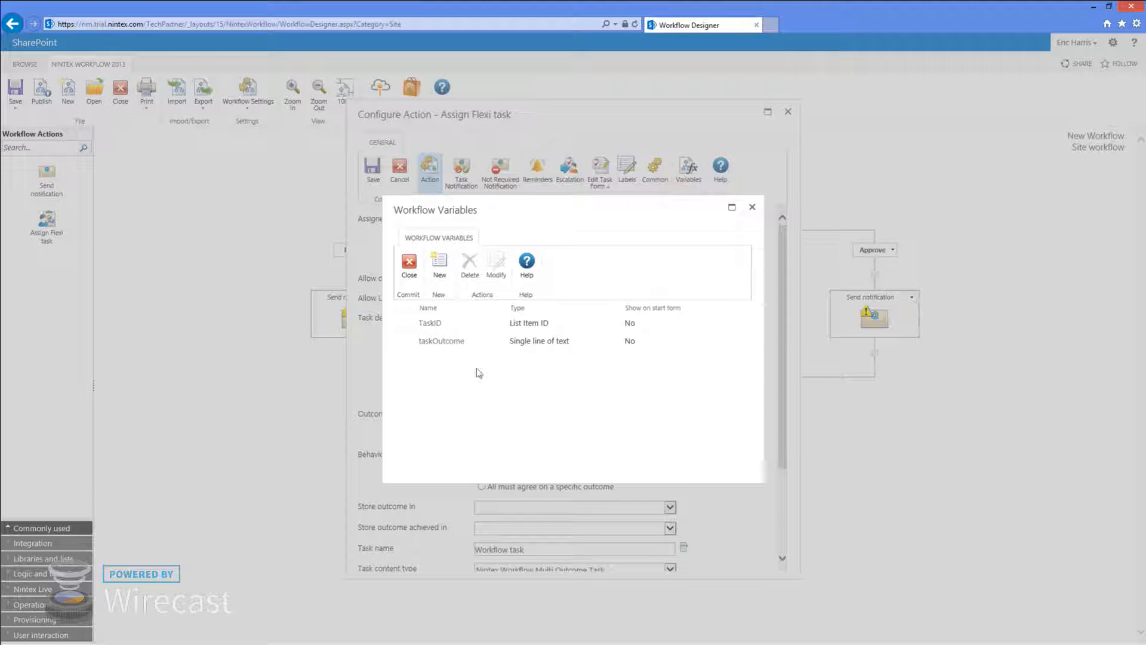
pyautogui.click(411, 261)
# Store the Flexi task outcome in taskOutcome and save the task settings
pyautogui.click(533, 506)
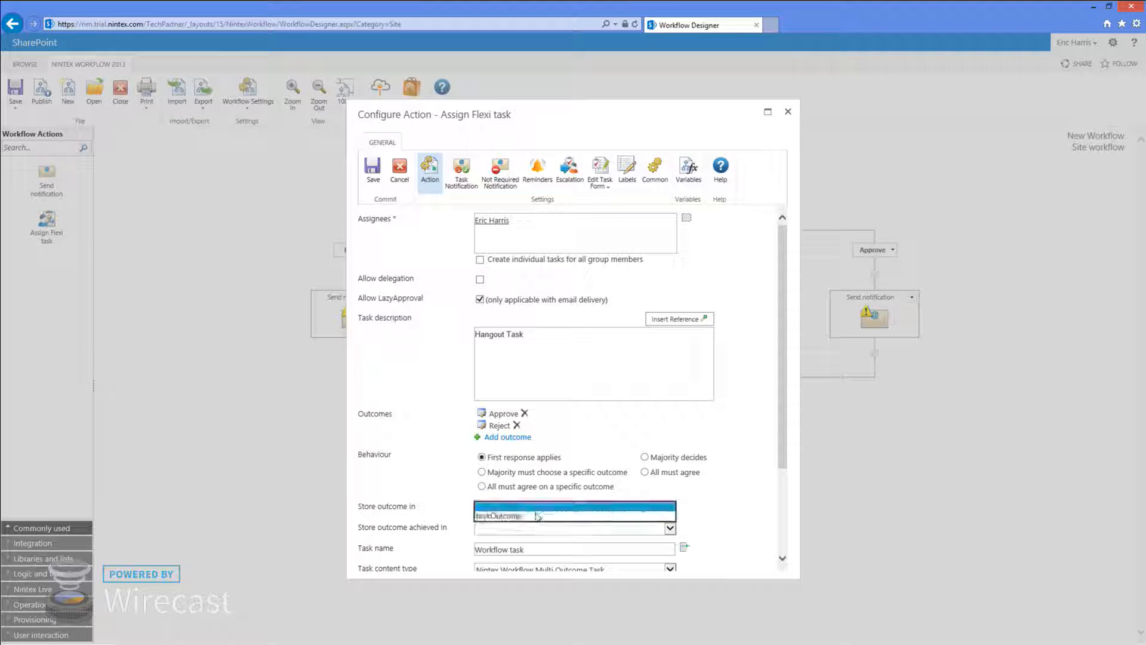
pyautogui.click(528, 515)
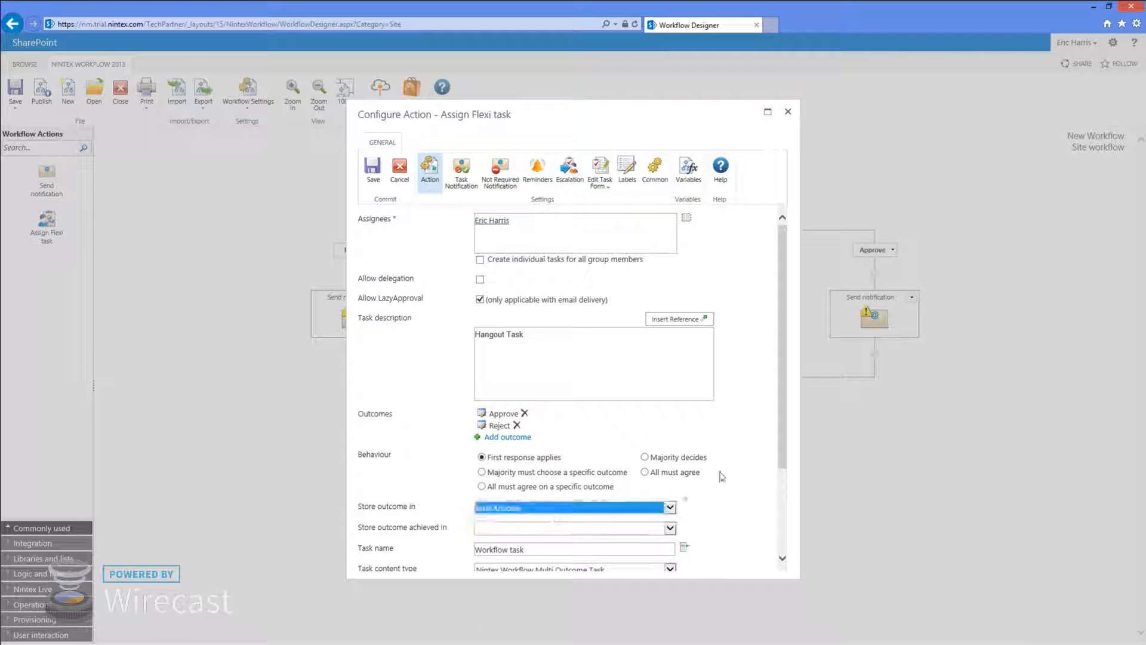
pyautogui.scroll(-3, 746, 445)
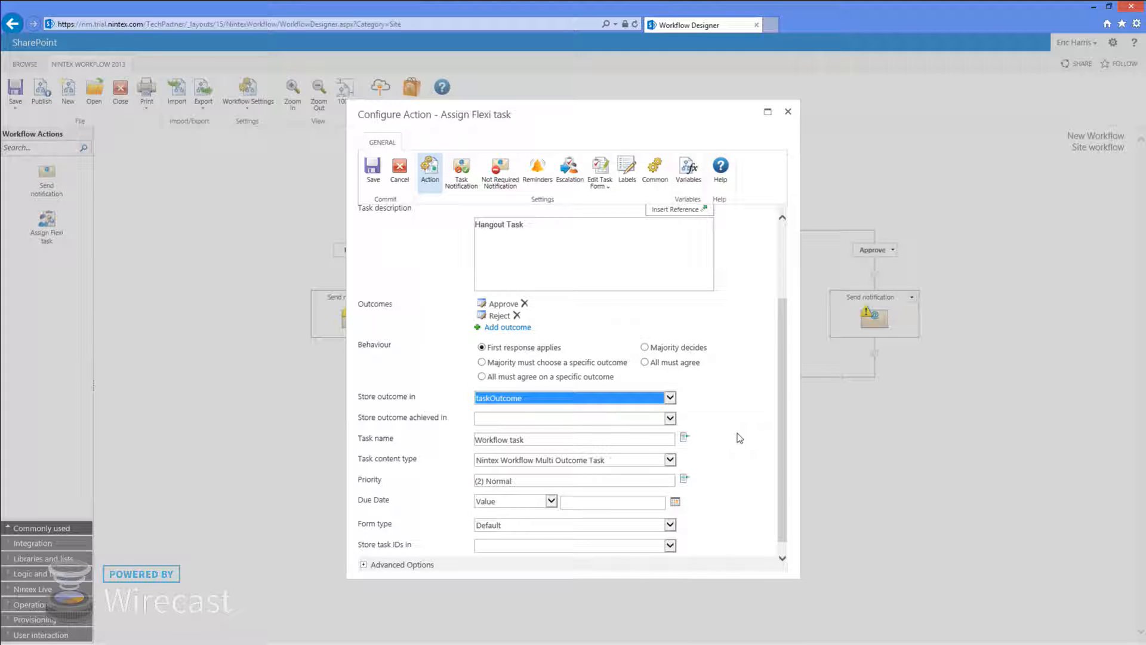
pyautogui.scroll(-1, 719, 445)
pyautogui.click(363, 551)
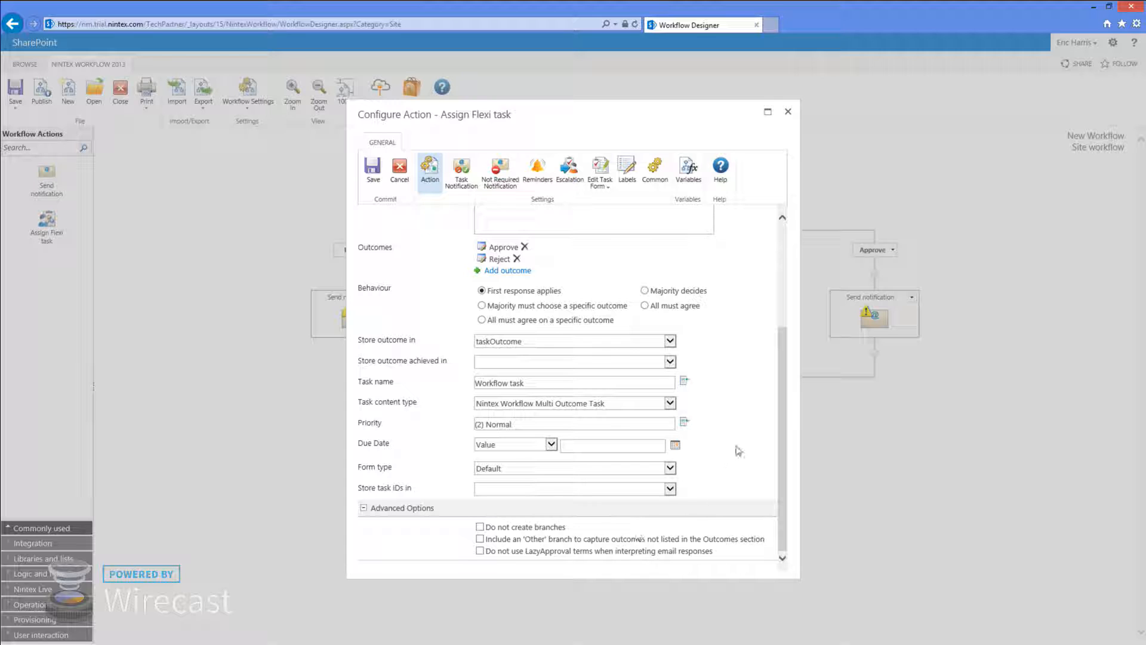
pyautogui.scroll(4, 731, 466)
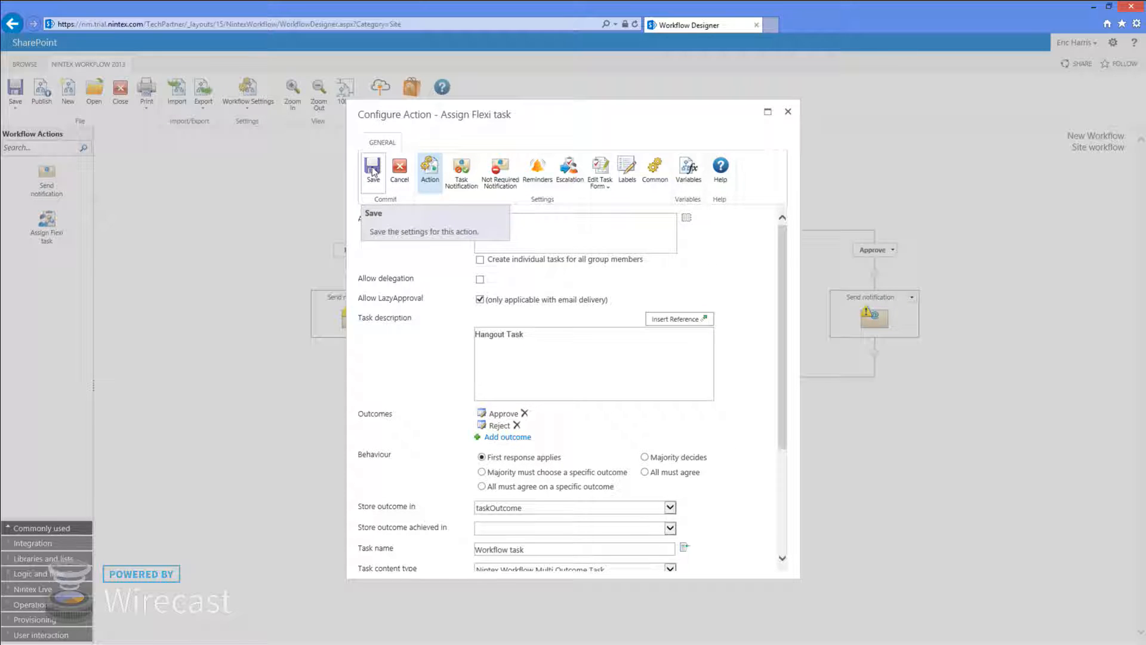
pyautogui.click(372, 171)
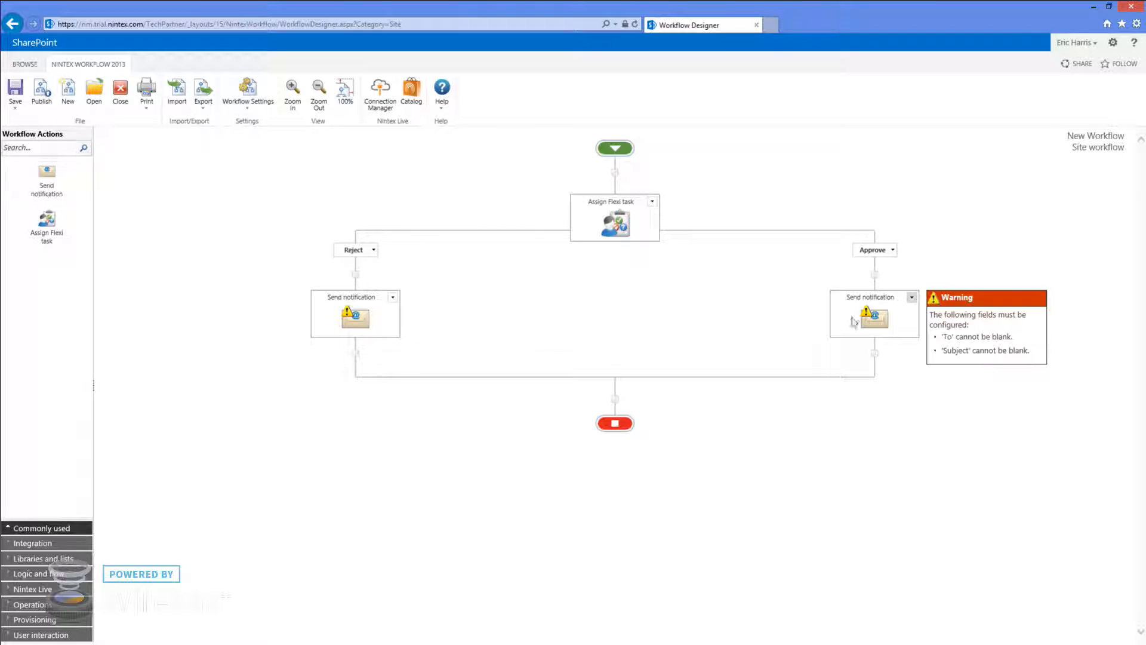
# Address the Approve notification to the assignee's e-mail with subject 'task was approved'
pyautogui.doubleClick(878, 319)
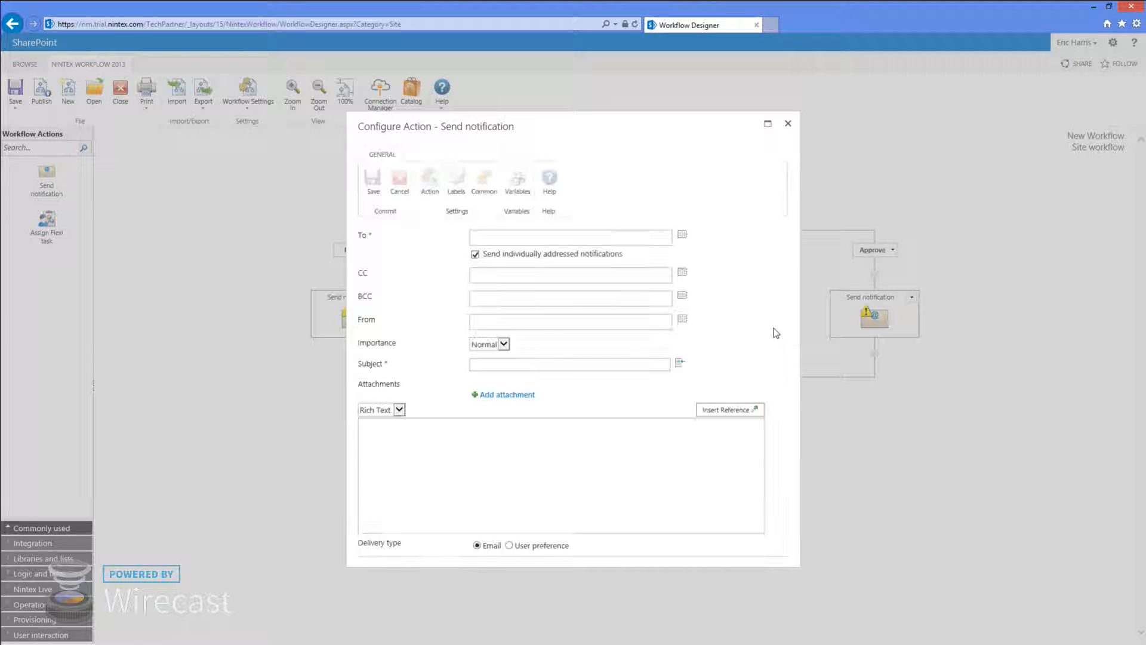
pyautogui.click(508, 233)
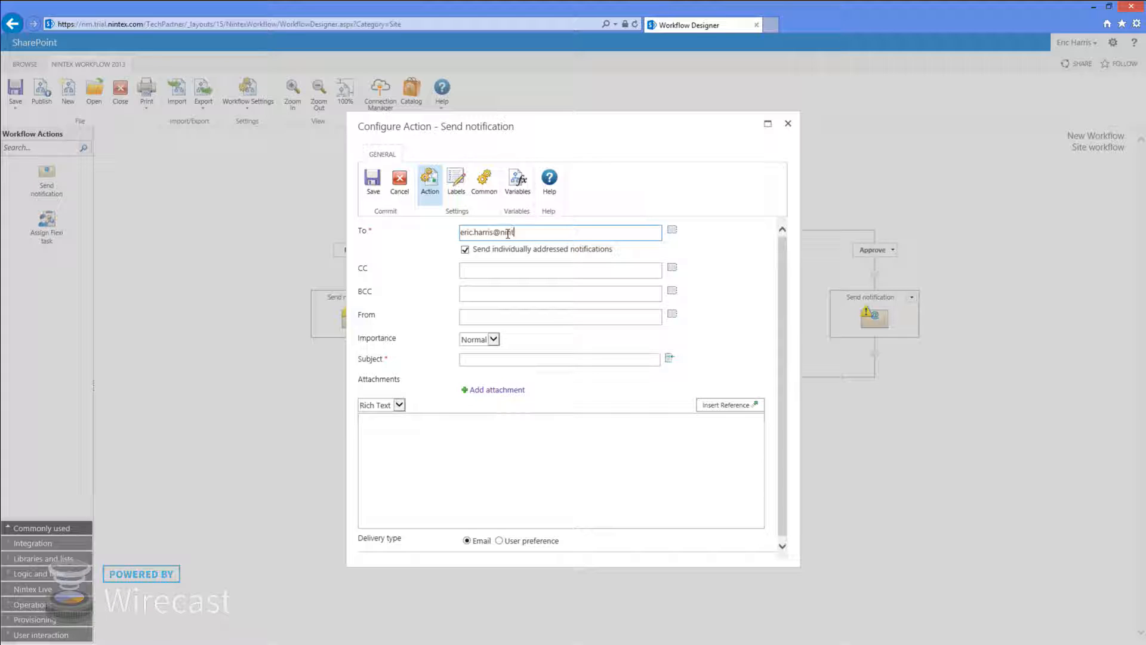
pyautogui.write('task w')
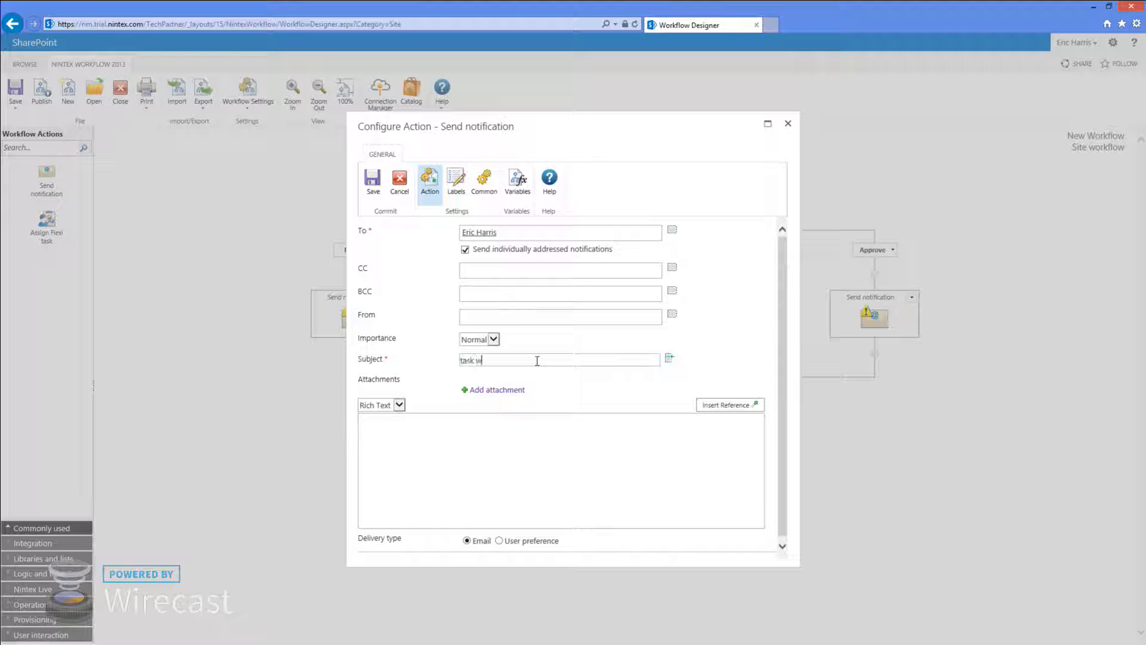
pyautogui.write('as approved')
# Fill the message body with Current Date - Current Time and Site Owners, then save
pyautogui.click(658, 461)
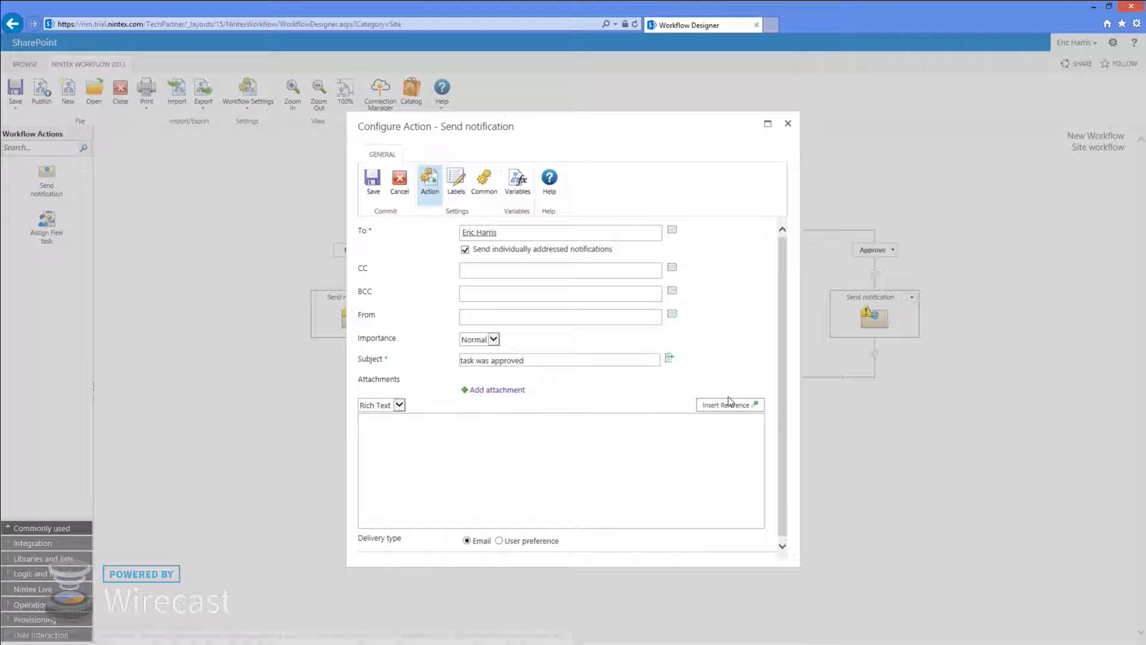
pyautogui.click(726, 406)
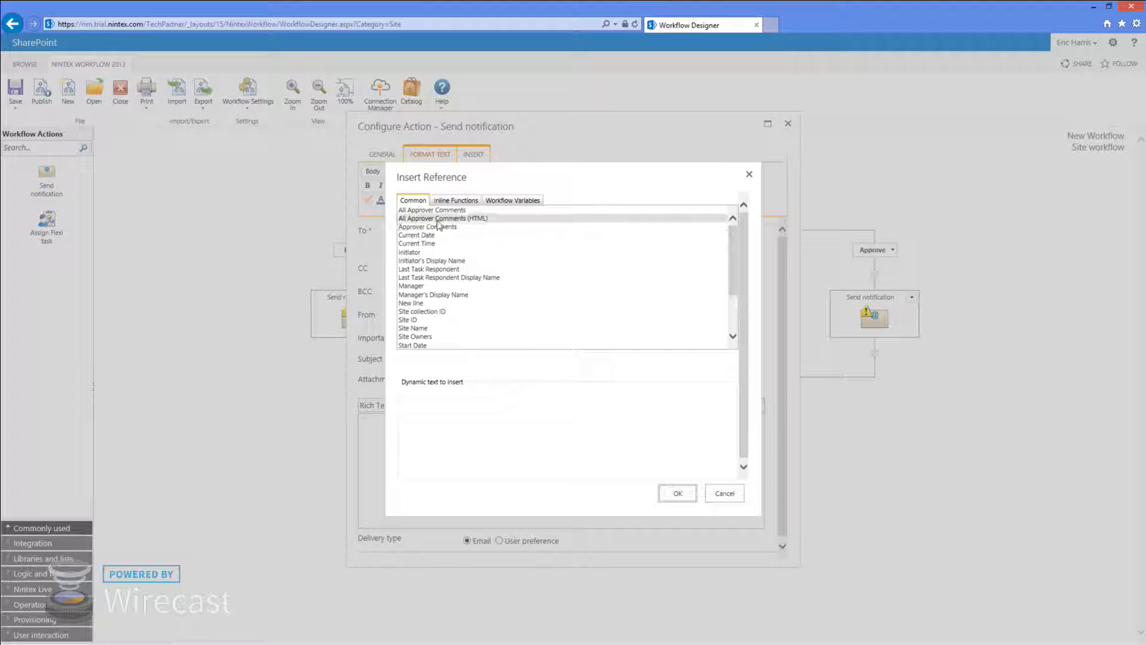
pyautogui.click(722, 496)
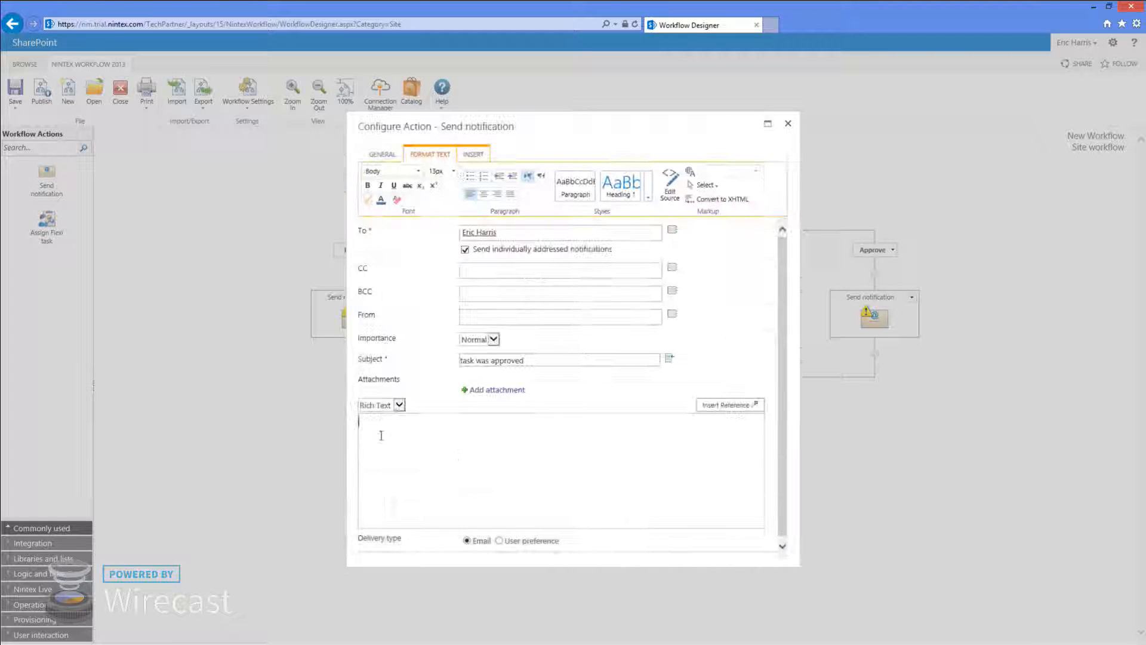
pyautogui.click(754, 407)
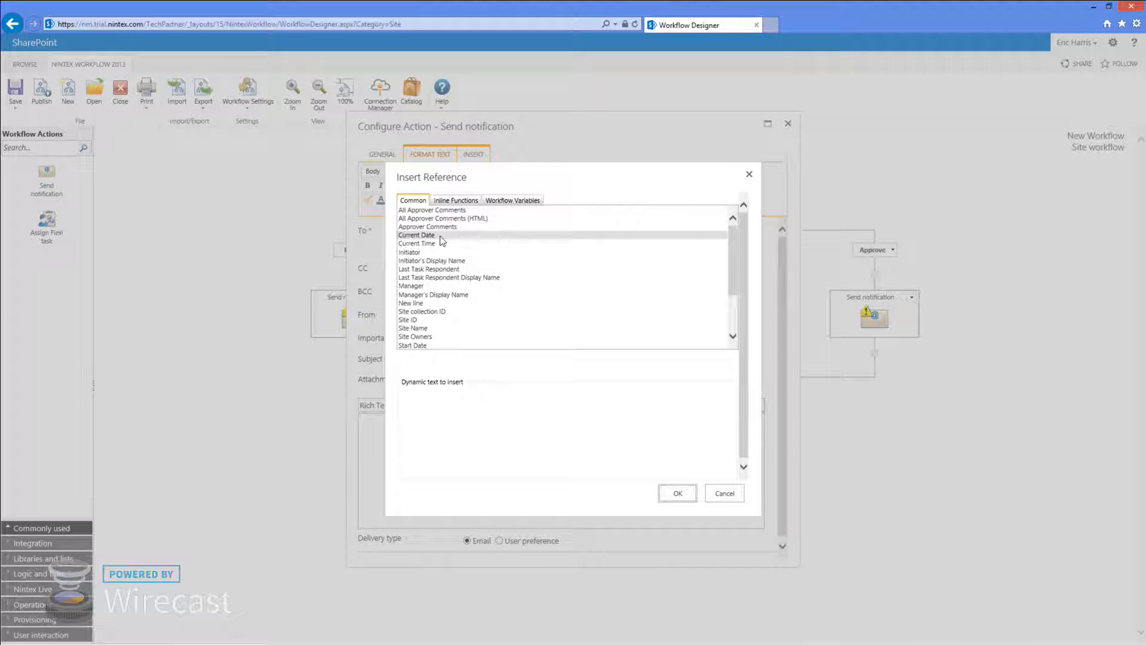
pyautogui.doubleClick(441, 236)
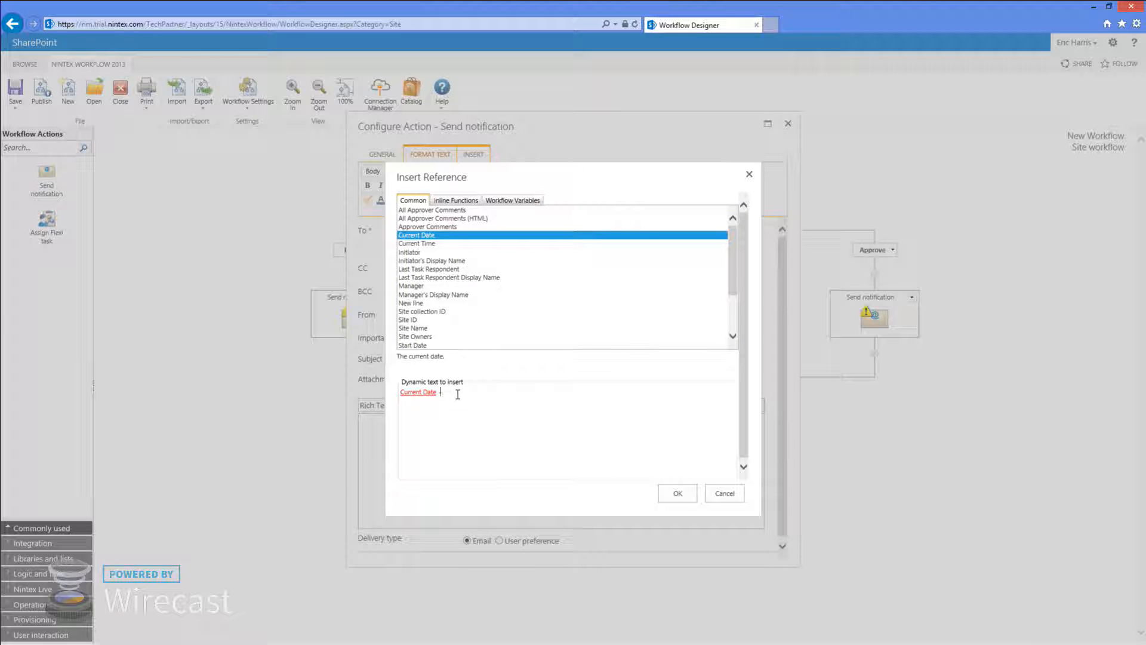
pyautogui.write('-')
pyautogui.doubleClick(442, 243)
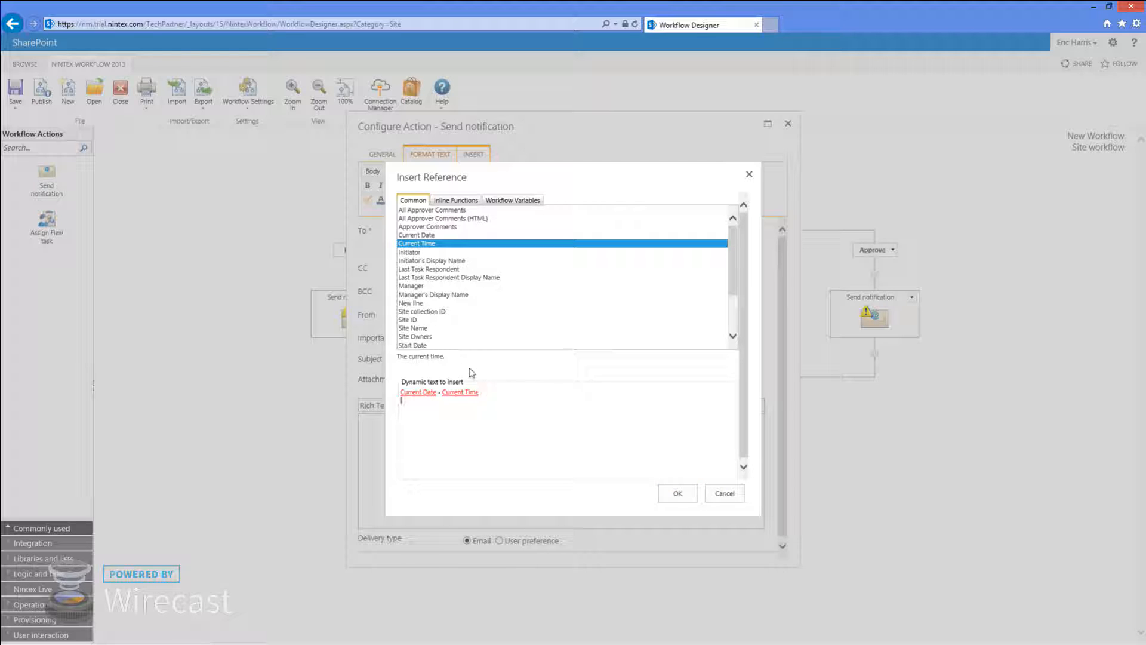
pyautogui.doubleClick(424, 337)
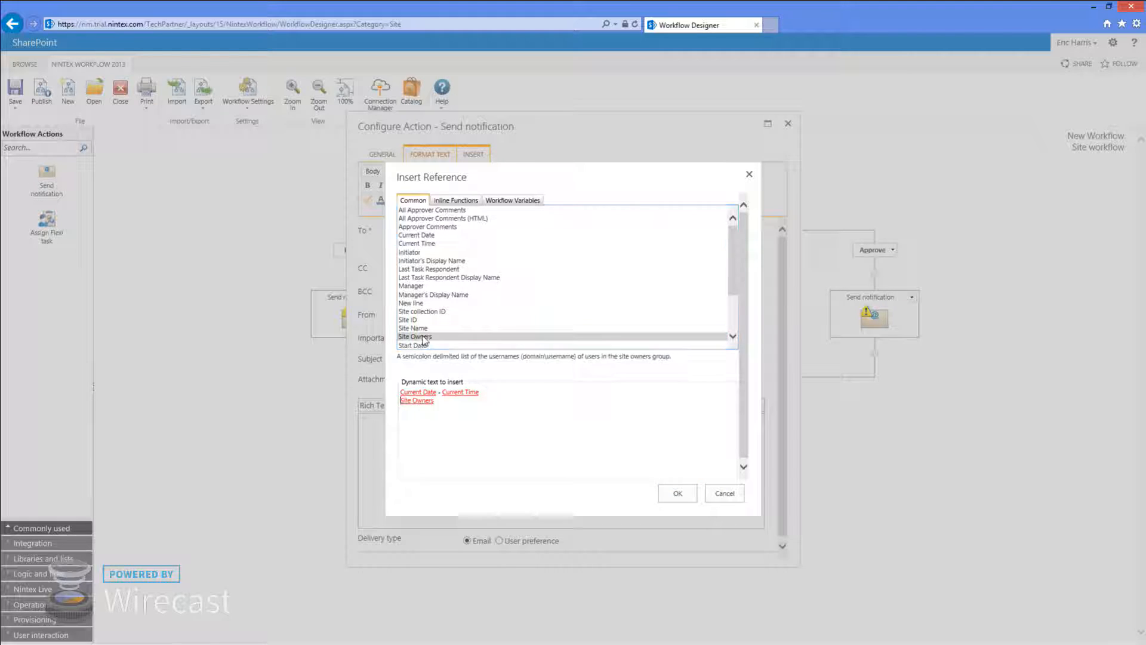
pyautogui.click(690, 499)
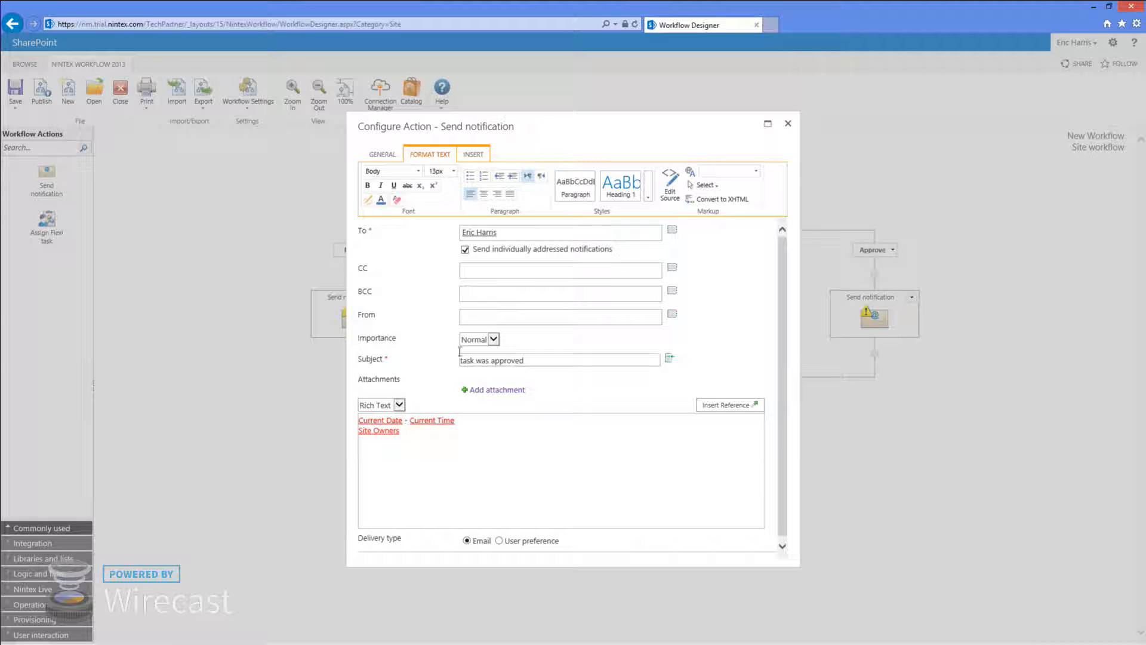
pyautogui.click(377, 154)
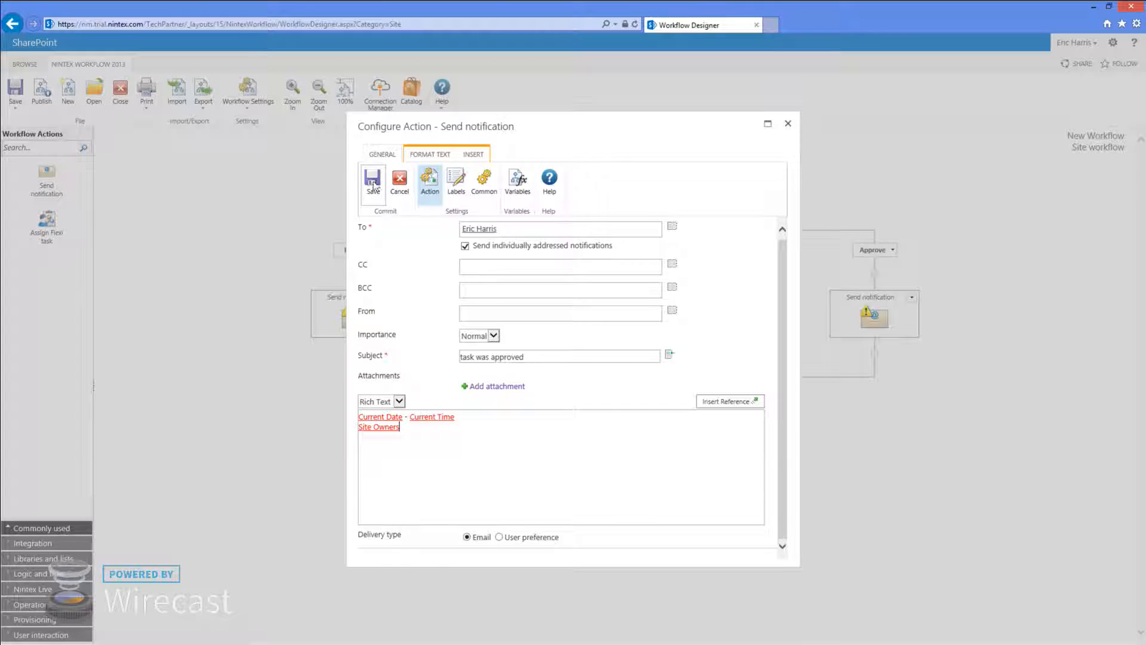
pyautogui.click(373, 185)
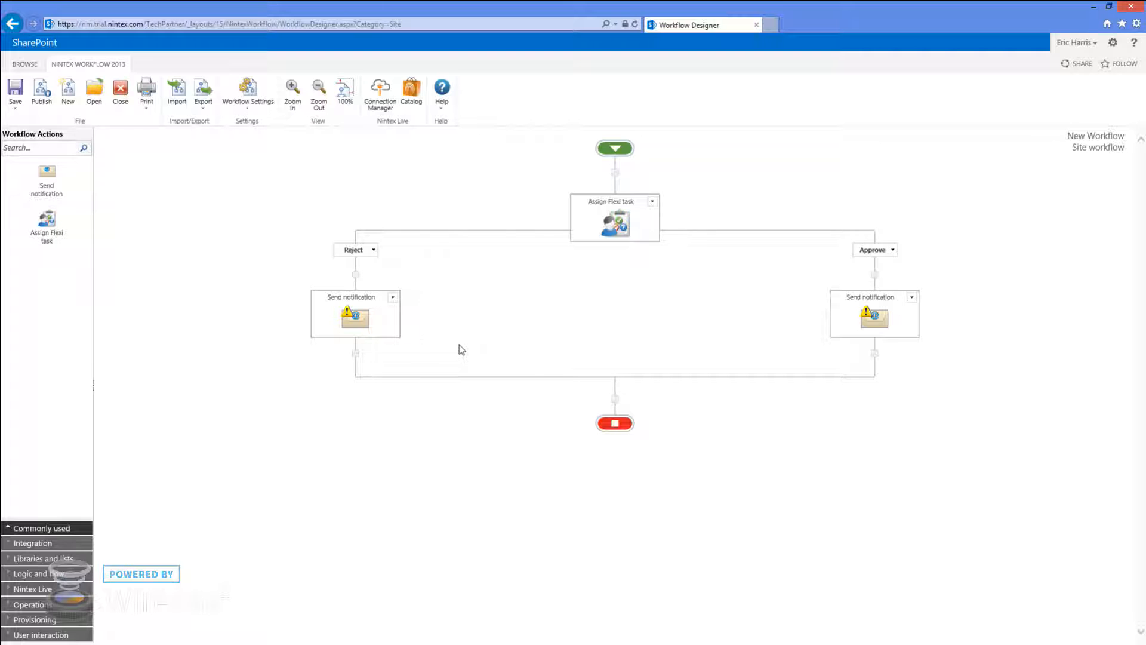
# Replace the Reject-branch notification with a pasted copy of the Approve notification
pyautogui.click(911, 297)
pyautogui.click(392, 297)
pyautogui.click(334, 373)
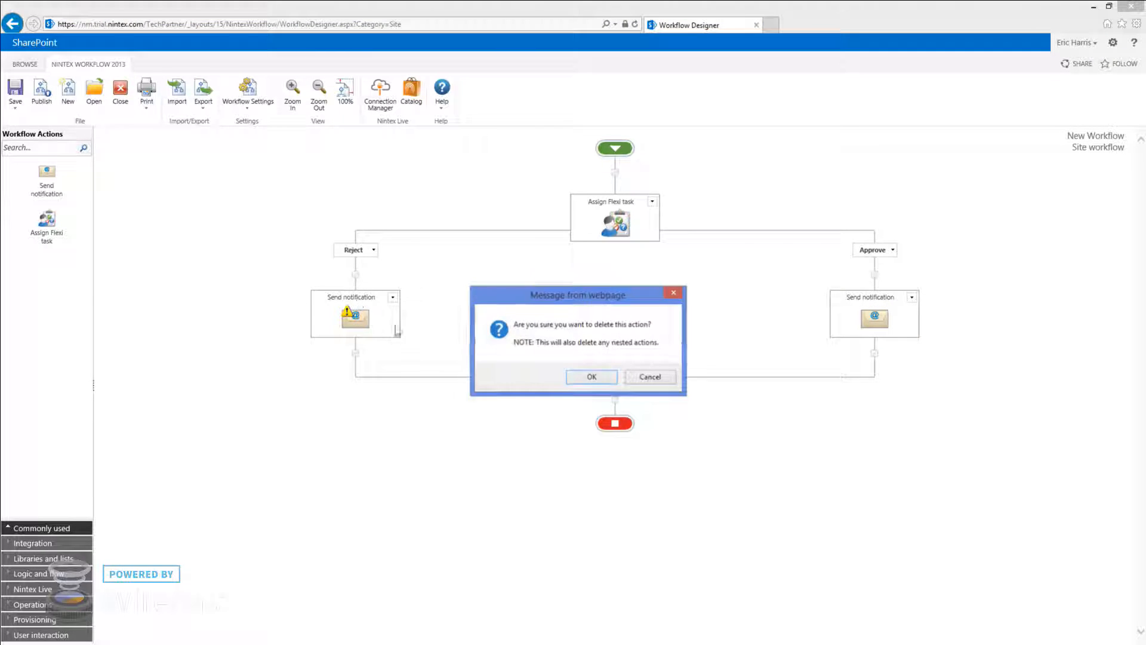
pyautogui.click(590, 376)
pyautogui.click(355, 275)
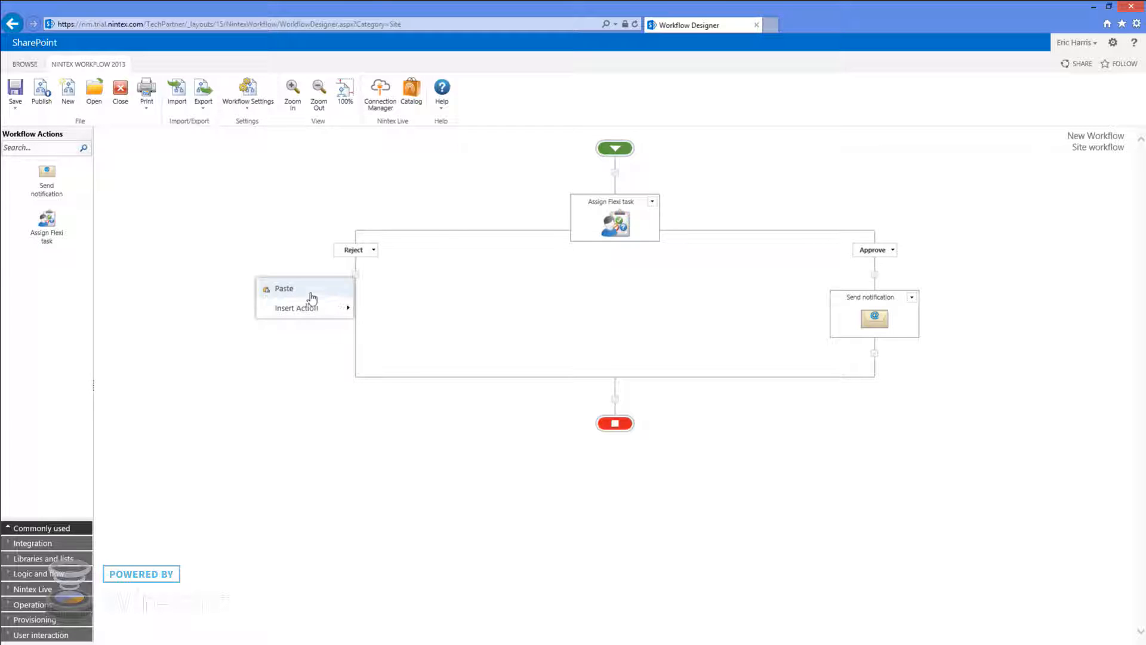
pyautogui.click(307, 293)
# Change the pasted notification's subject from 'approved' to 'reject' and save it
pyautogui.doubleClick(357, 315)
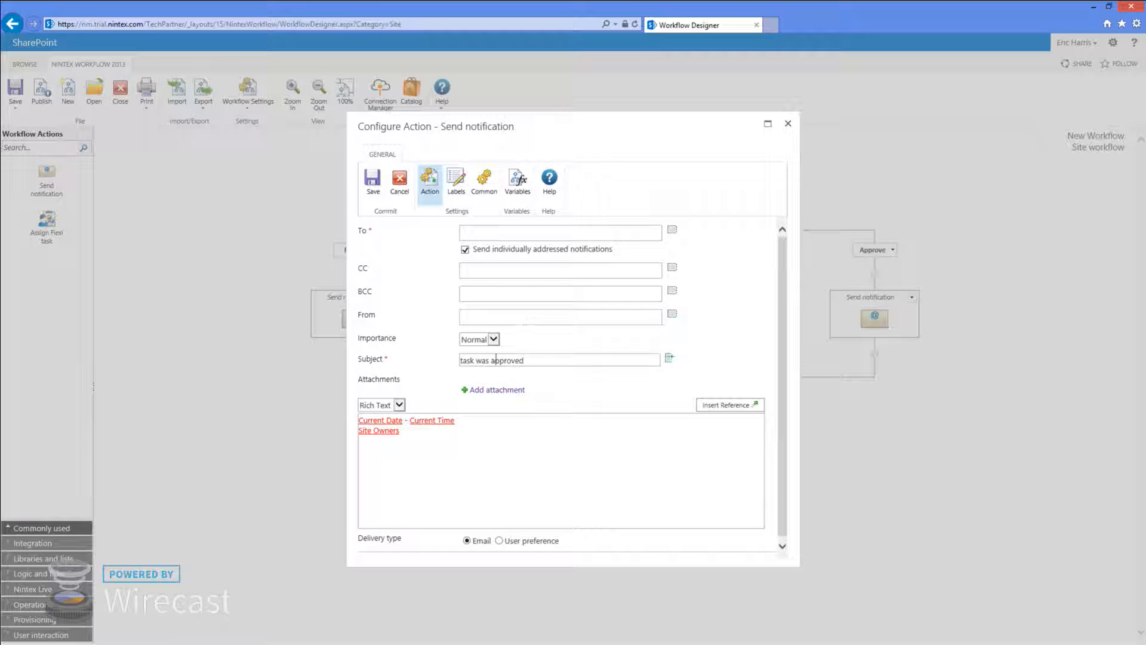
pyautogui.moveTo(491, 361); pyautogui.dragTo(623, 375)
pyautogui.write('reject')
pyautogui.click(373, 179)
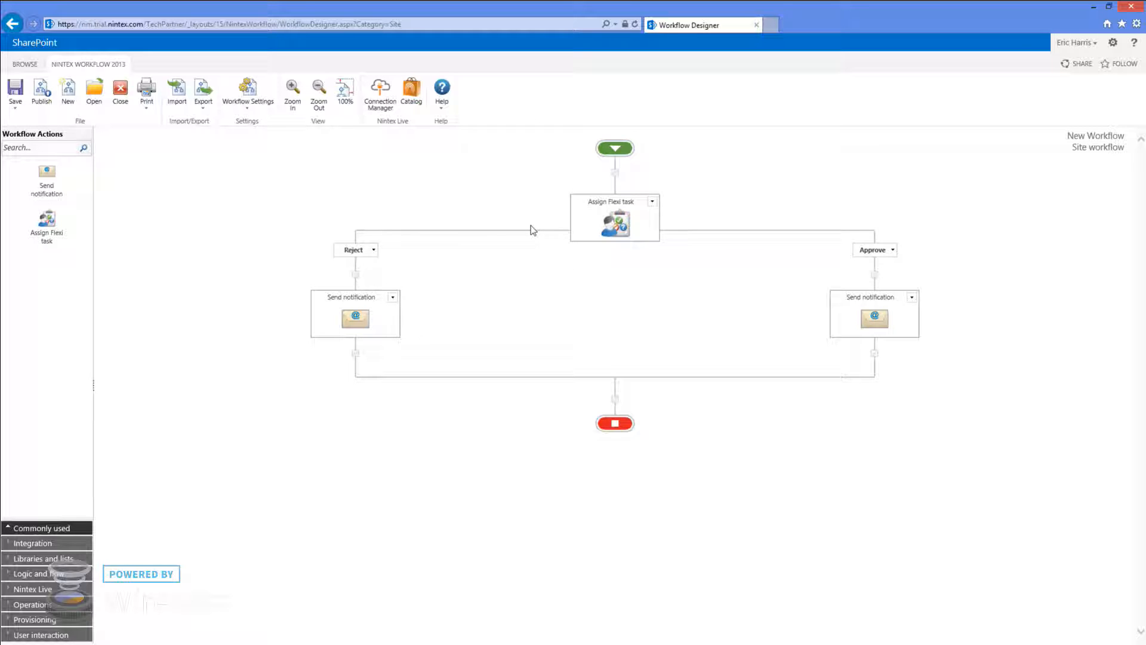
pyautogui.click(72, 148)
pyautogui.write('start')
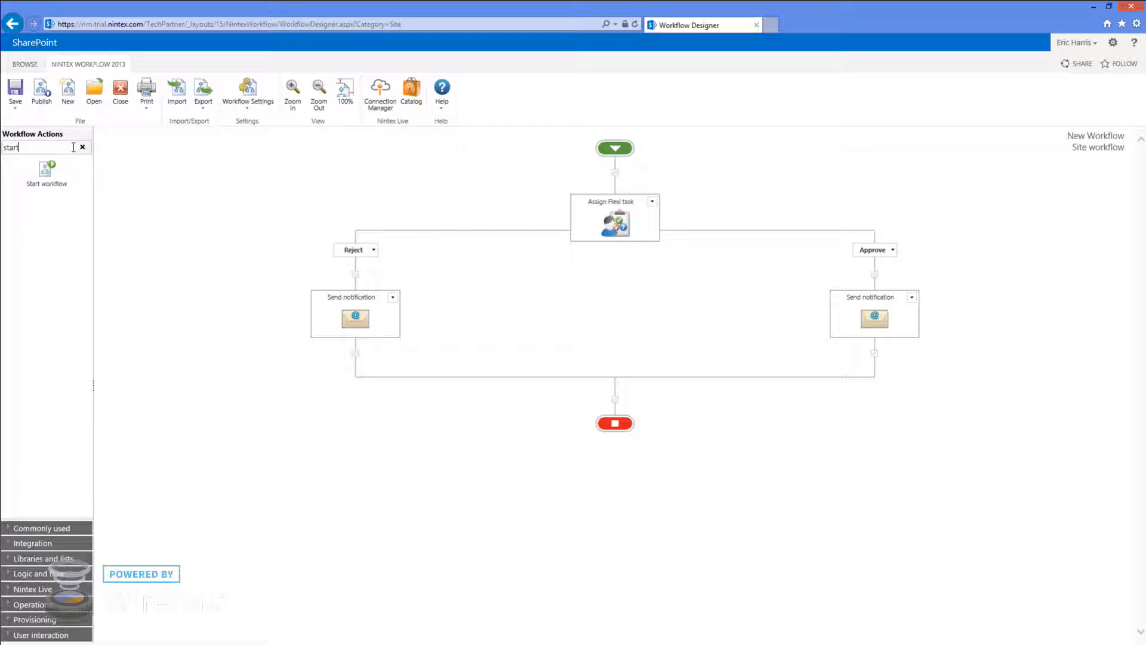
pyautogui.moveTo(45, 170); pyautogui.dragTo(874, 353)
pyautogui.doubleClick(872, 401)
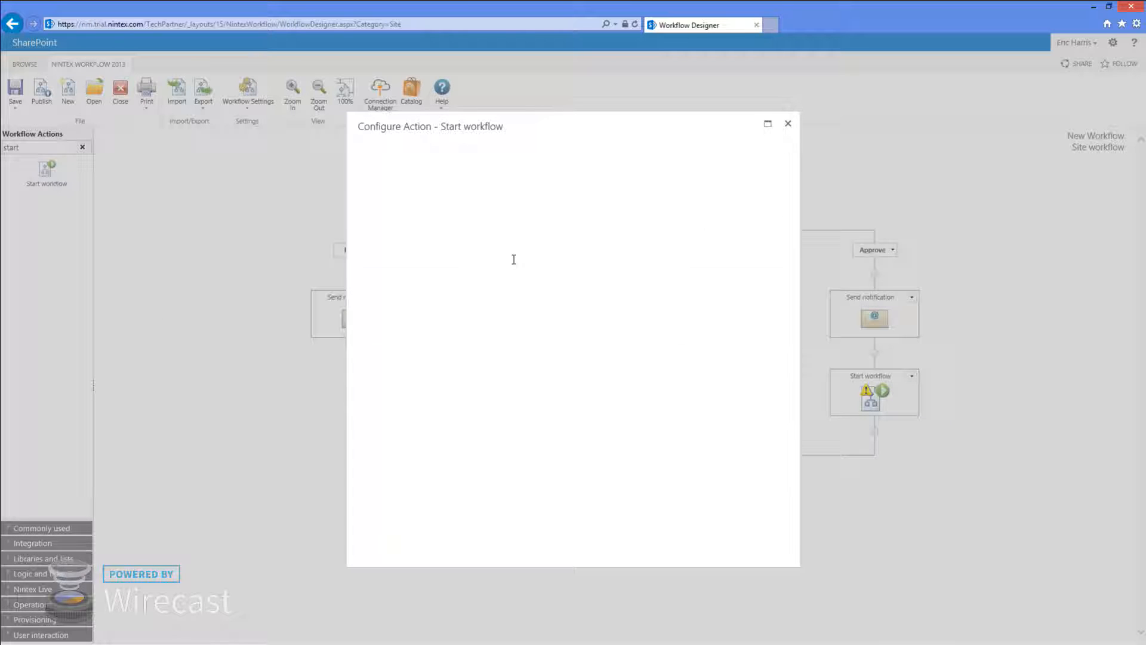
pyautogui.click(532, 233)
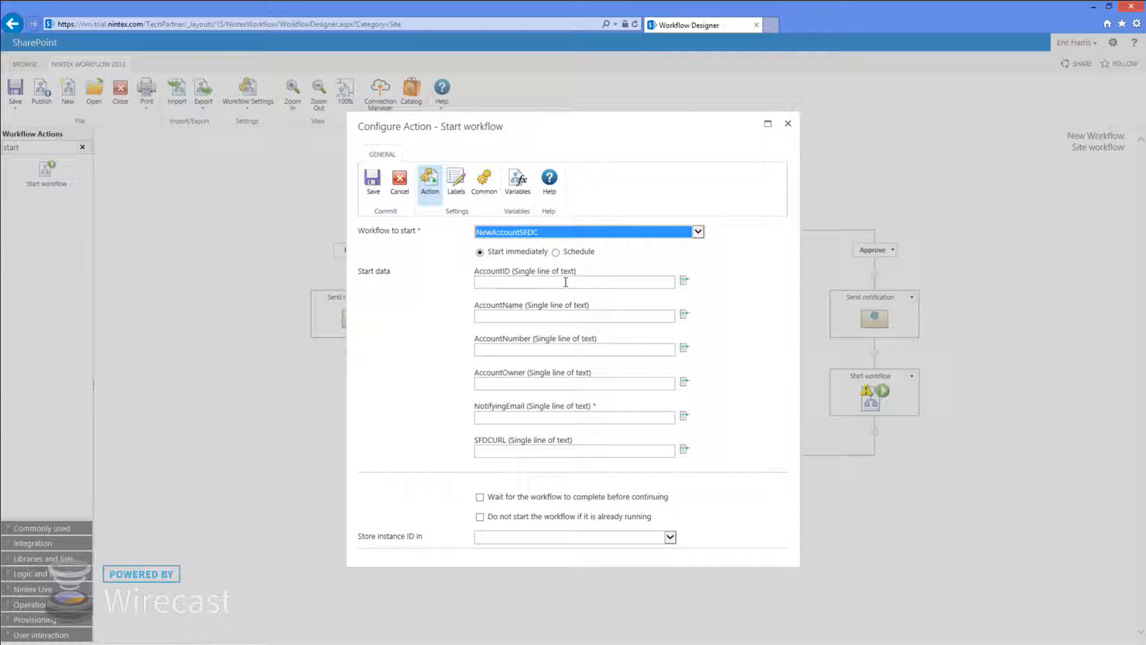
pyautogui.click(552, 238)
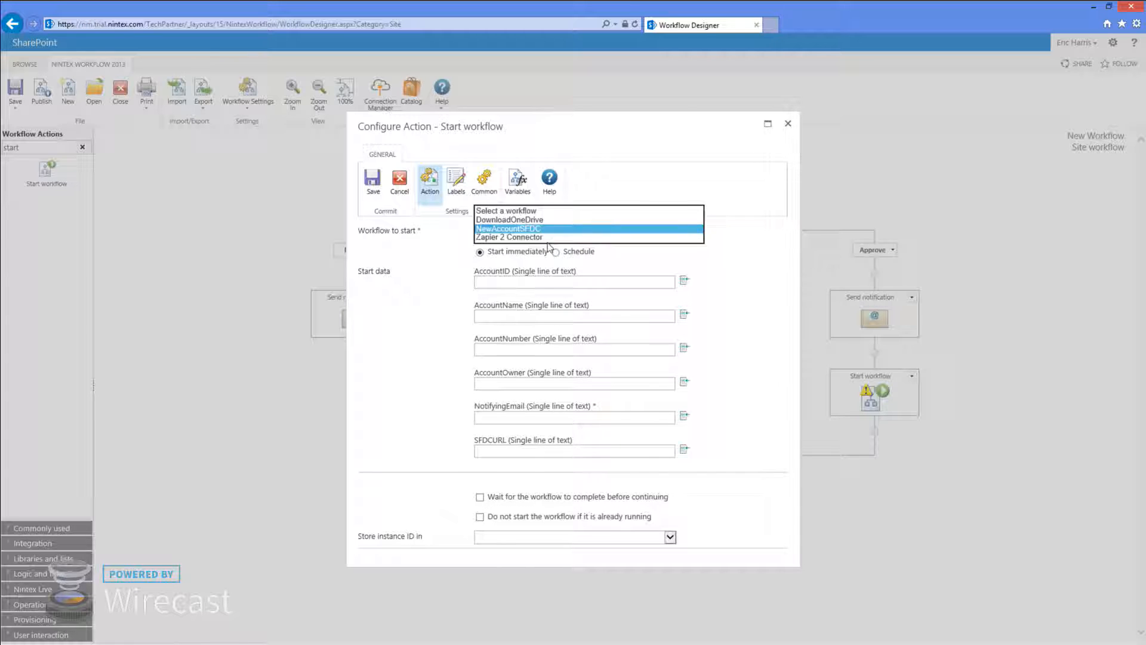
pyautogui.click(521, 224)
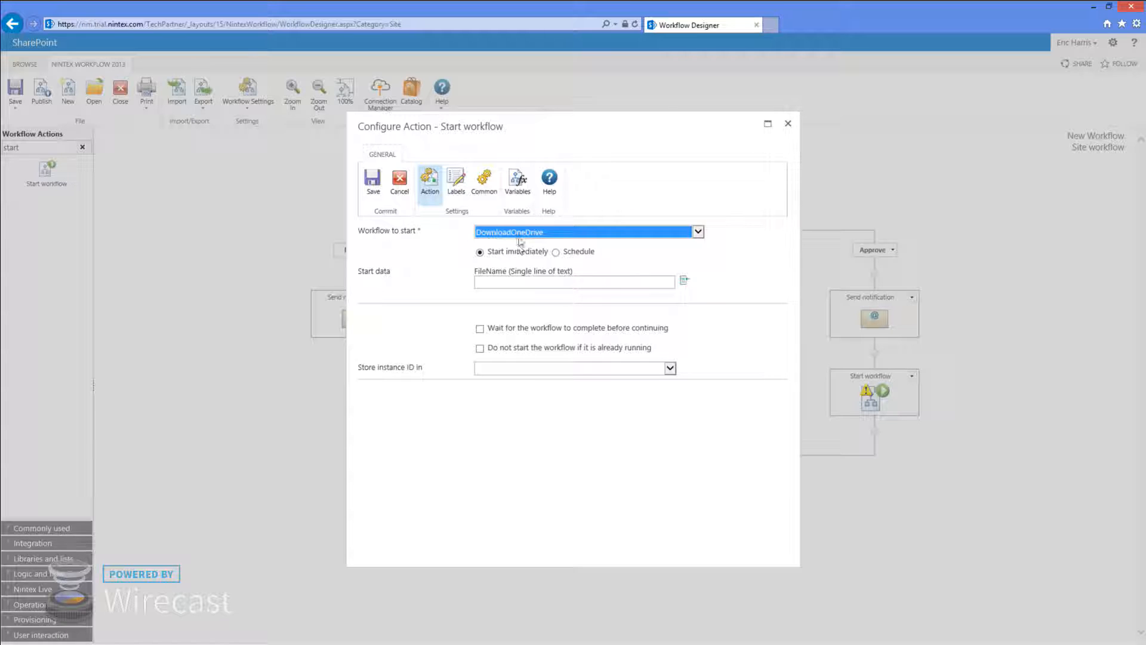
pyautogui.click(520, 238)
pyautogui.click(519, 246)
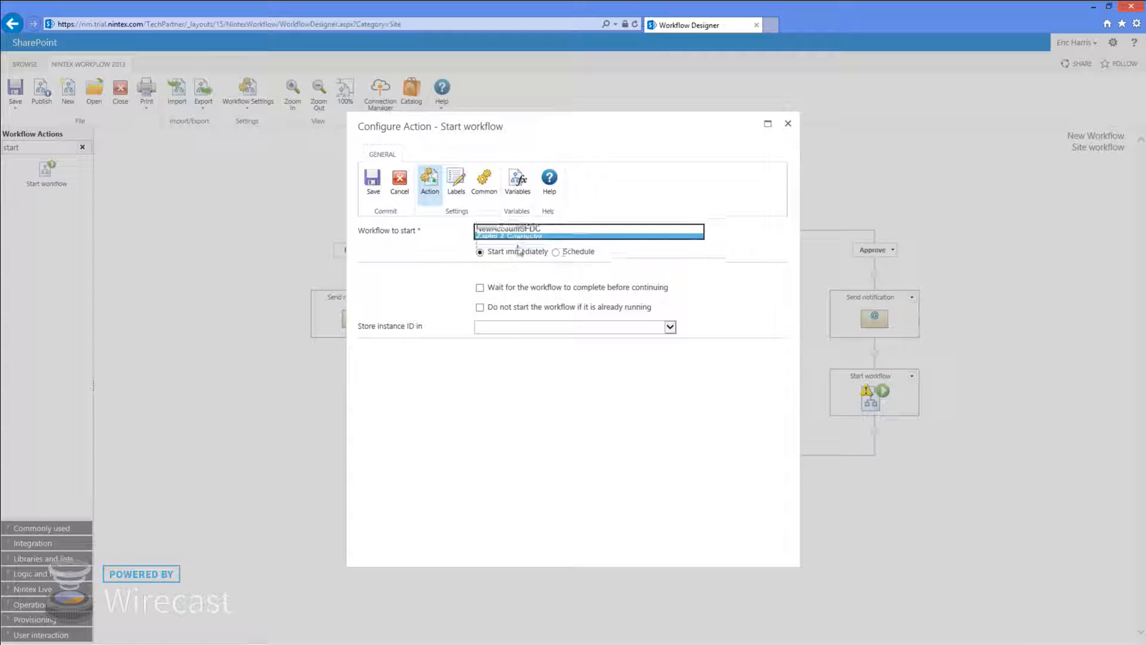
pyautogui.click(556, 252)
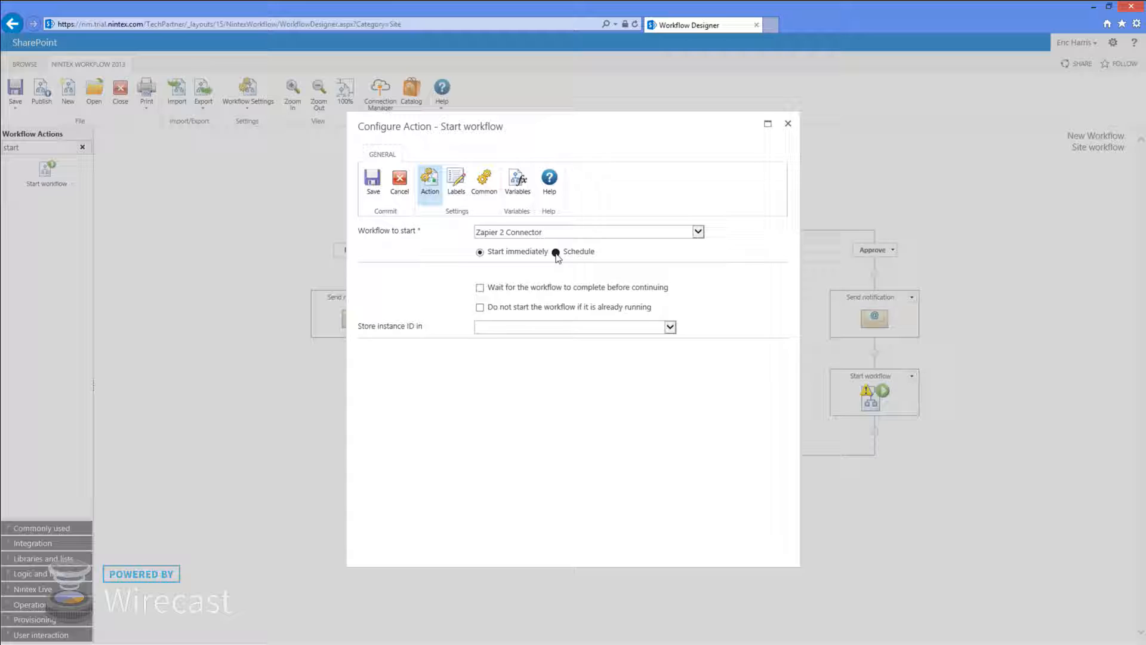
pyautogui.click(481, 252)
pyautogui.click(400, 182)
pyautogui.click(912, 375)
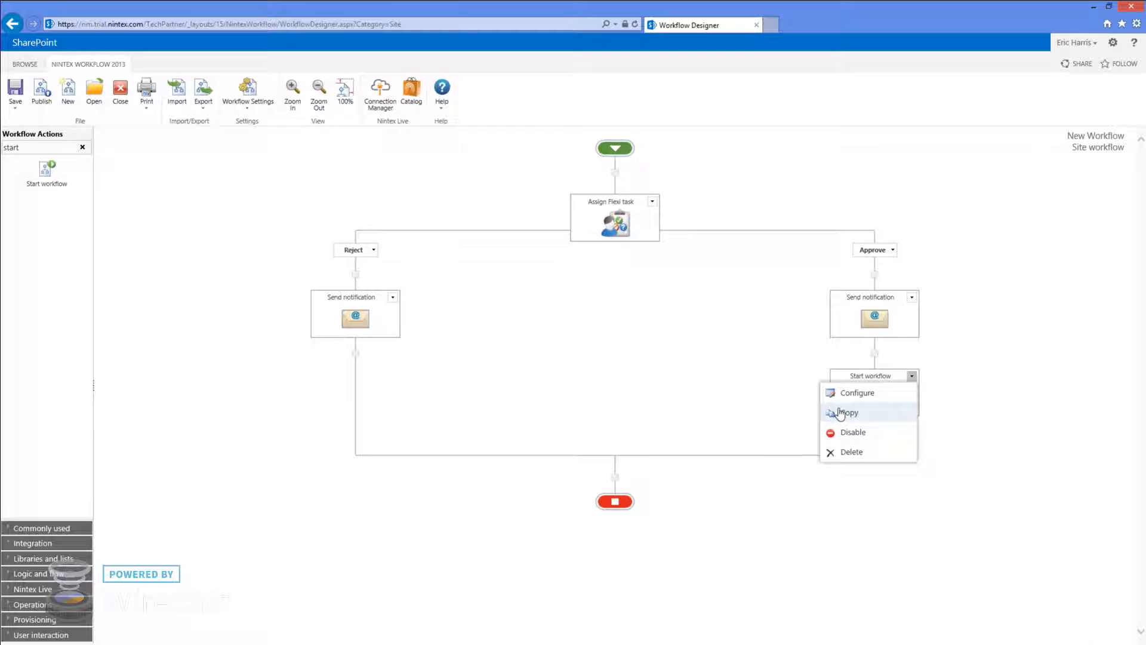
pyautogui.click(859, 452)
# Remove the Start workflow action, retitle the workflow 'Hangout Test', and publish it
pyautogui.click(612, 382)
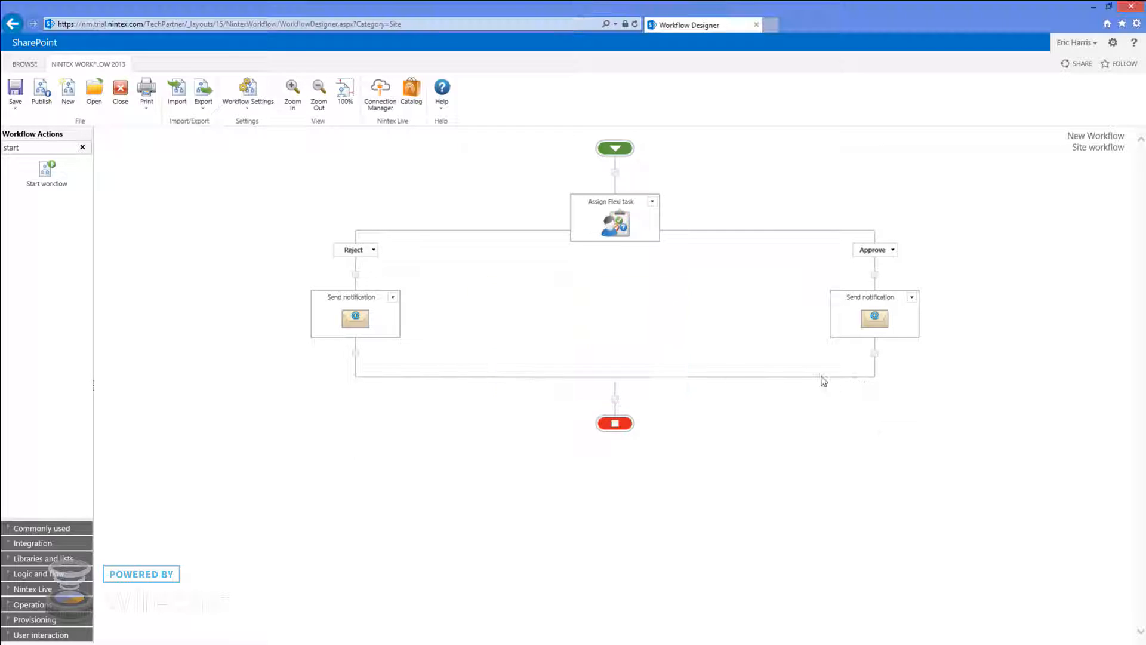
pyautogui.click(236, 102)
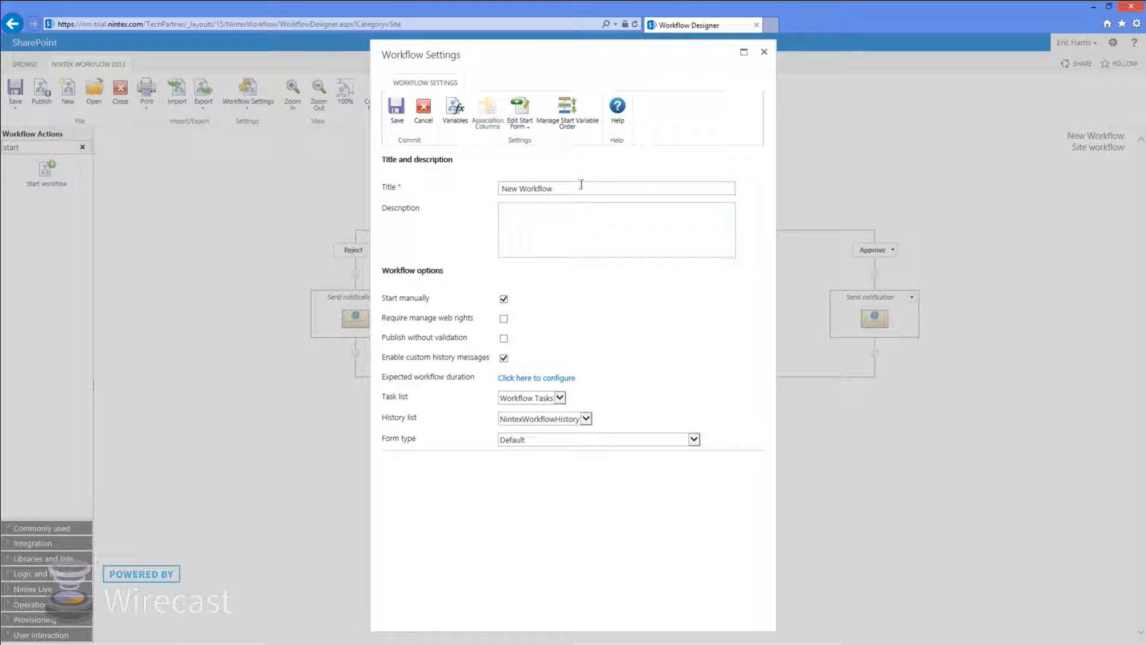
pyautogui.moveTo(581, 184); pyautogui.dragTo(493, 185)
pyautogui.write('Hangout Test')
pyautogui.click(398, 114)
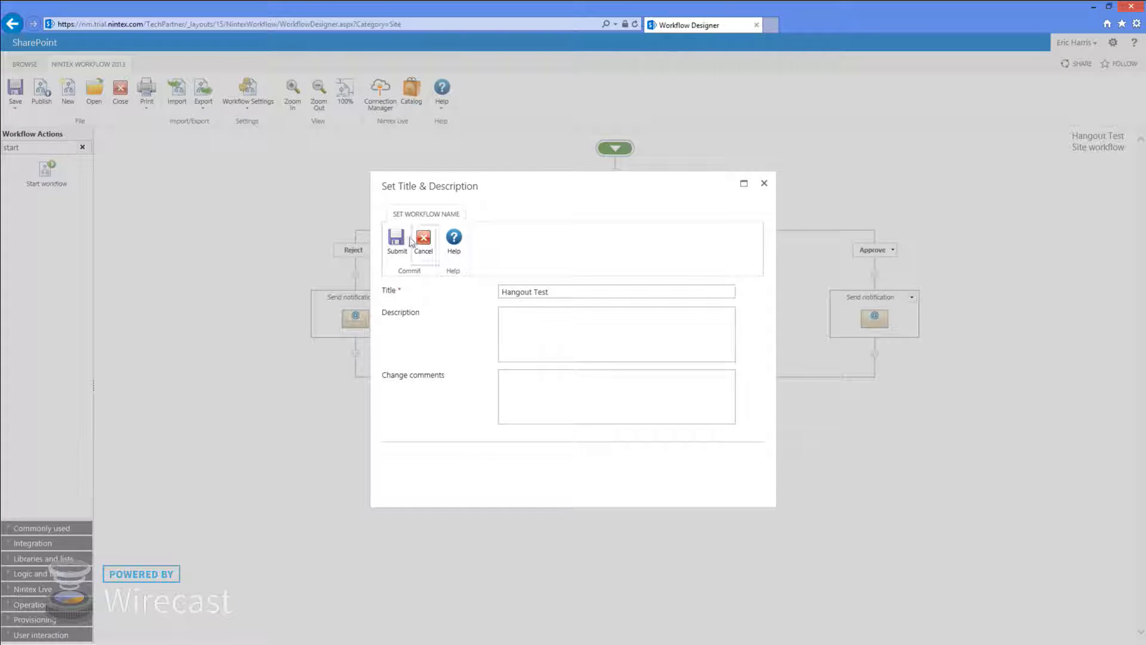
pyautogui.click(396, 240)
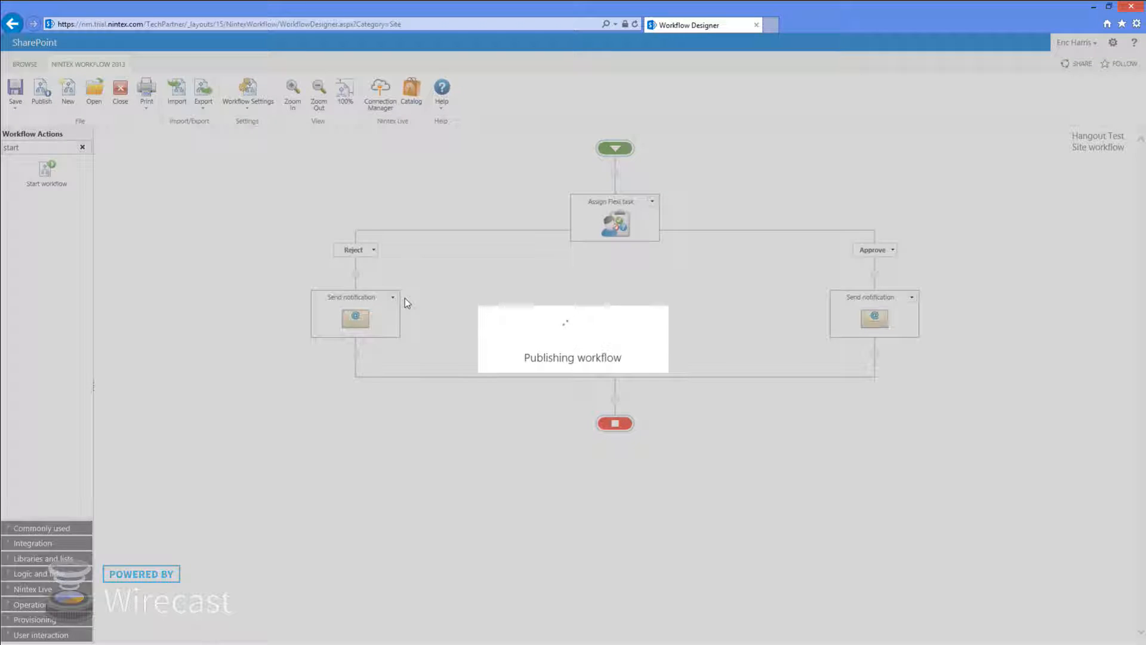
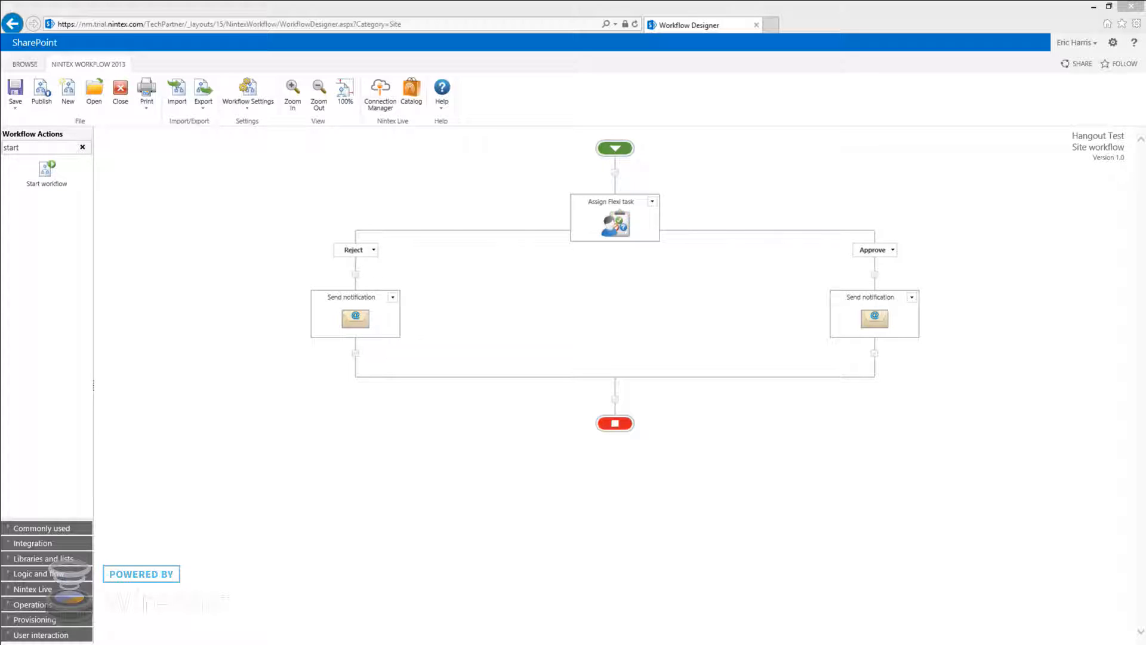
# Clear the text from the Workflow Actions search box
pyautogui.click(56, 148)
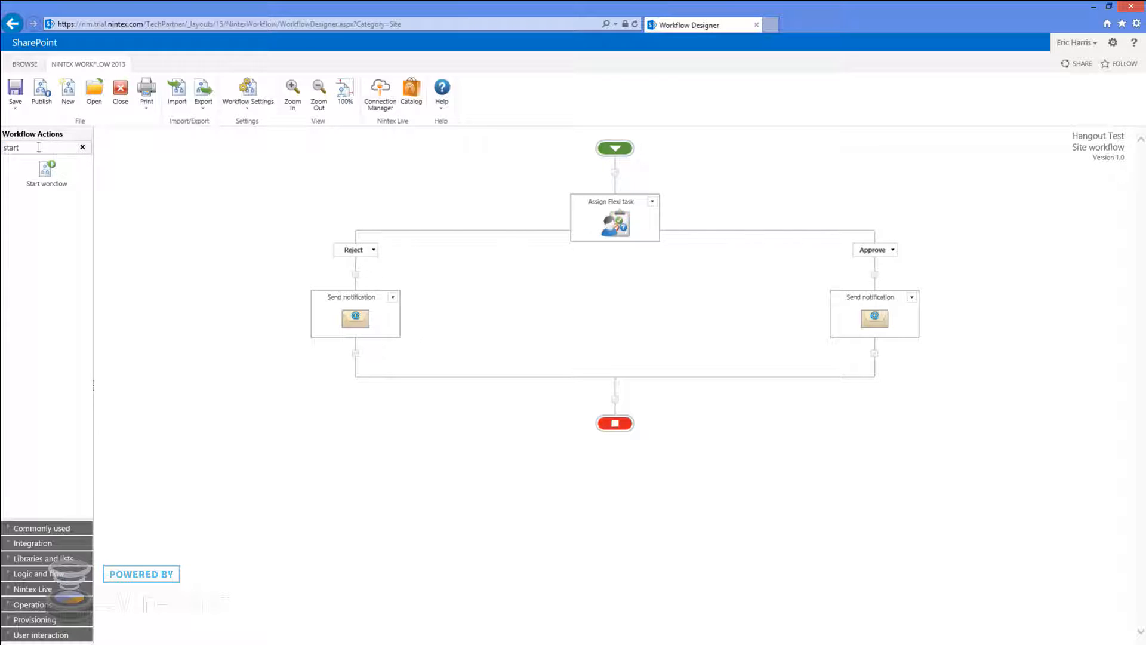
pyautogui.moveTo(38, 148); pyautogui.dragTo(2, 147)
pyautogui.write('sal')
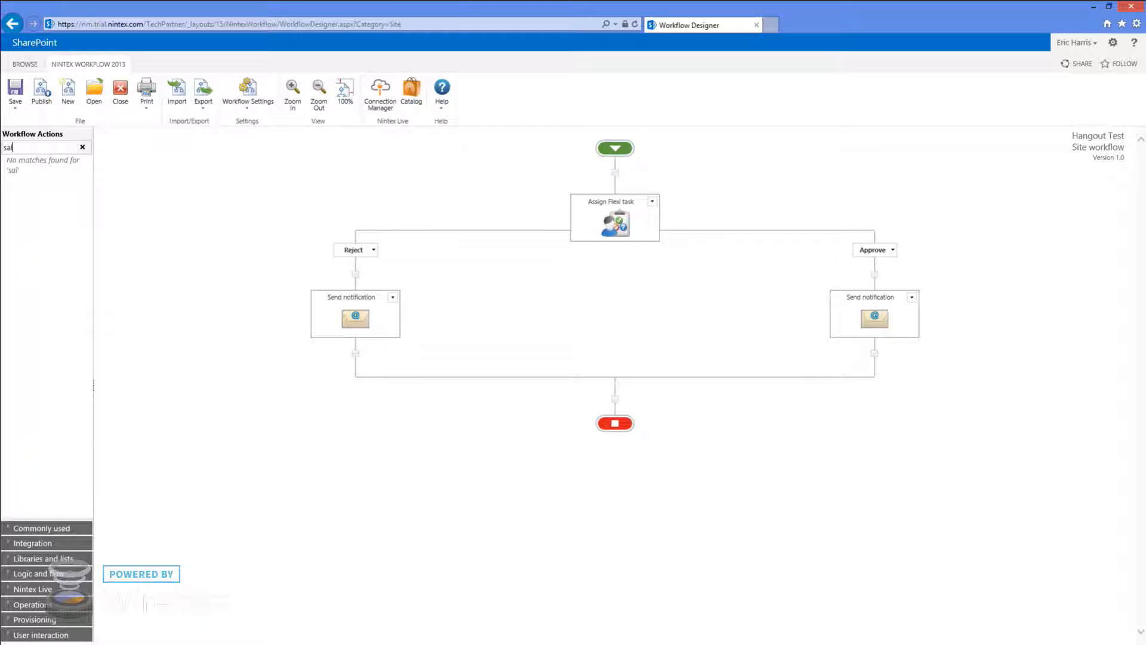
pyautogui.press('BackSpace')
pyautogui.press('BackSpace')
pyautogui.press('BackSpace')
# Open the Nintex Live catalog, leaving the category and rating filters at All
pyautogui.click(417, 99)
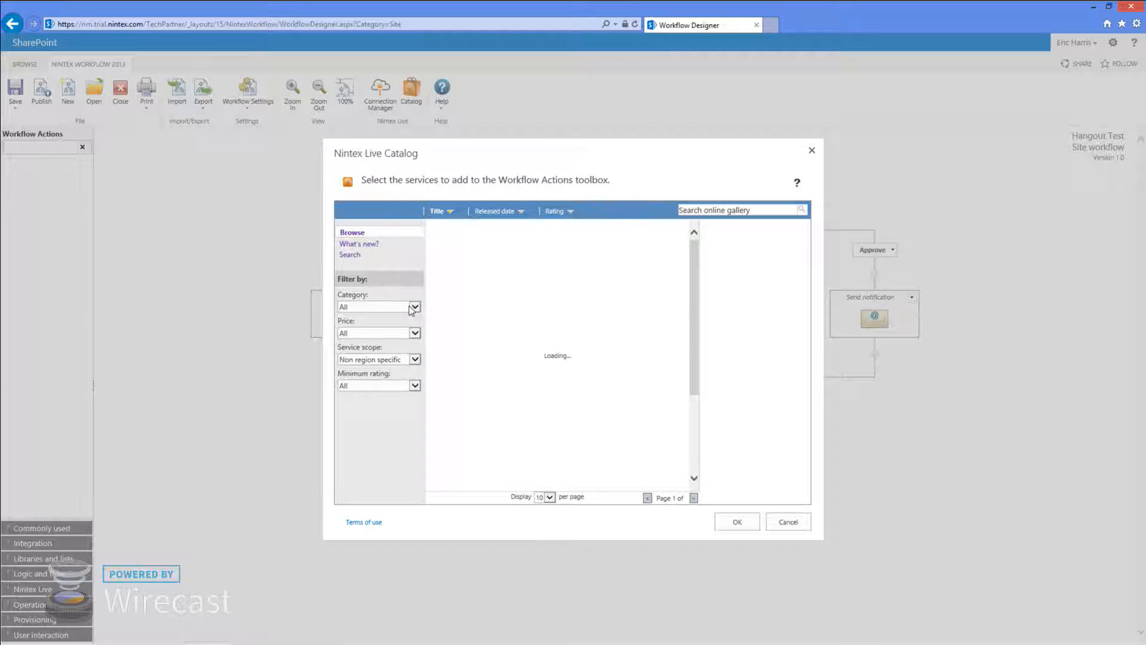
pyautogui.click(415, 306)
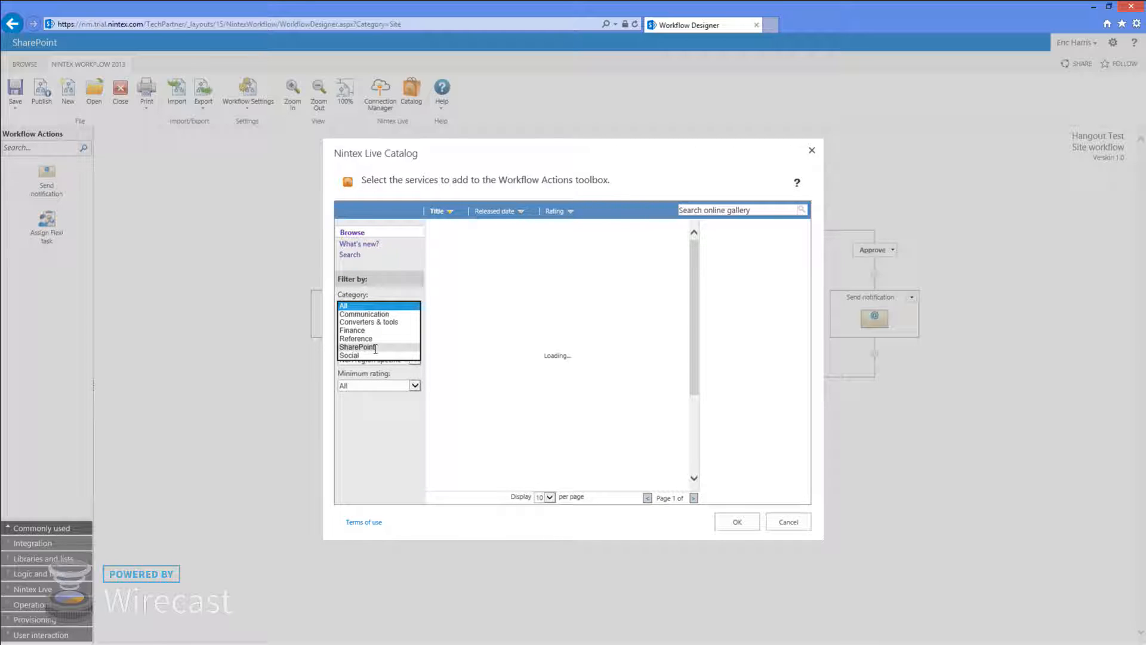
pyautogui.click(401, 290)
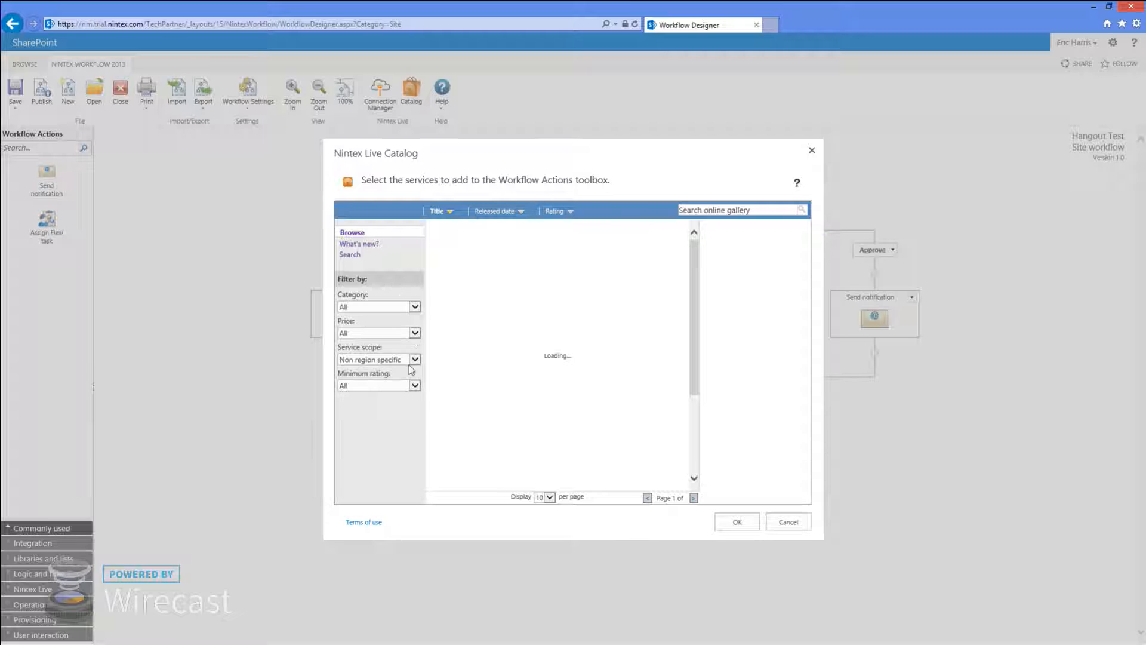
pyautogui.click(416, 388)
pyautogui.click(416, 387)
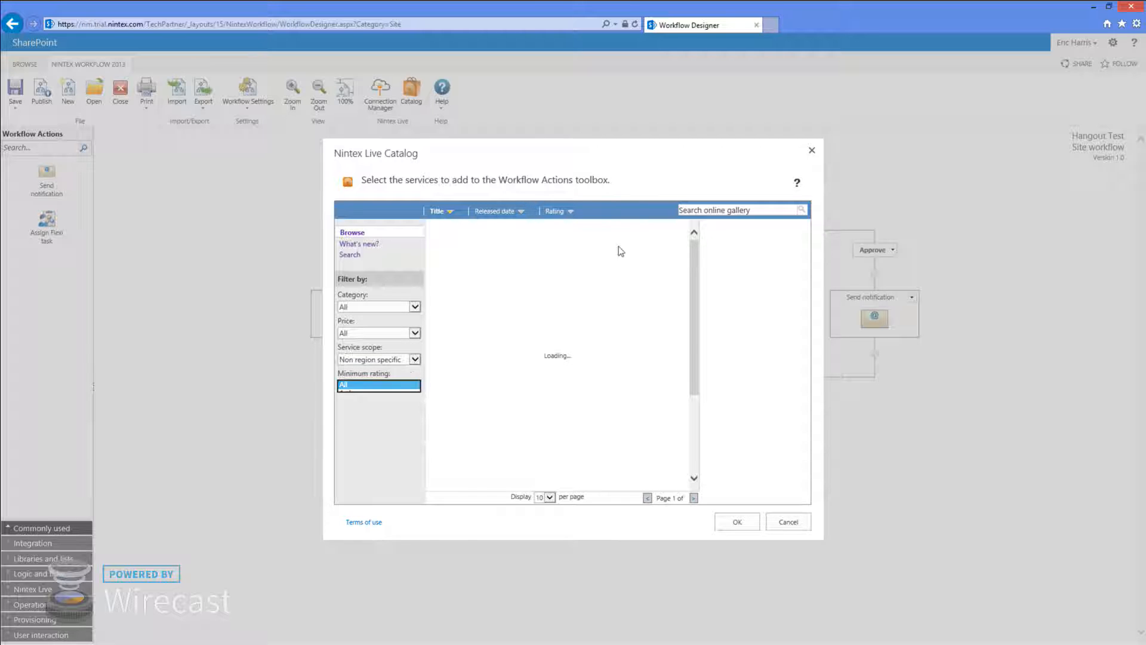
# Search the catalog for 'sale' and browse to page 2 of the Salesforce results
pyautogui.click(729, 211)
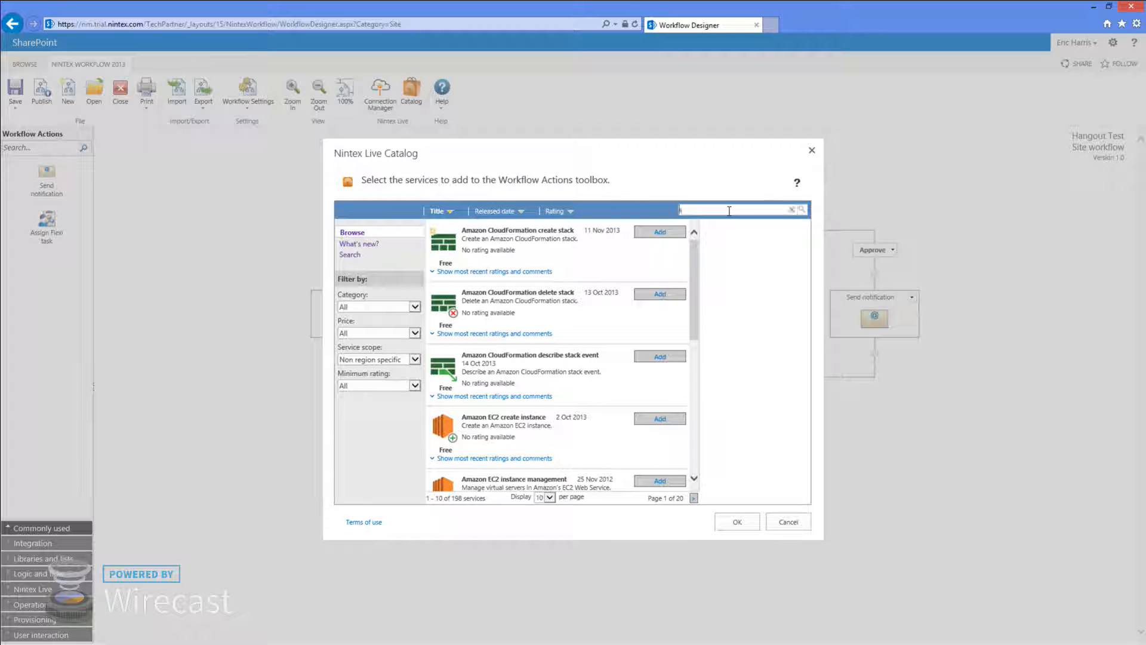
pyautogui.write('salesforce')
pyautogui.press('Return')
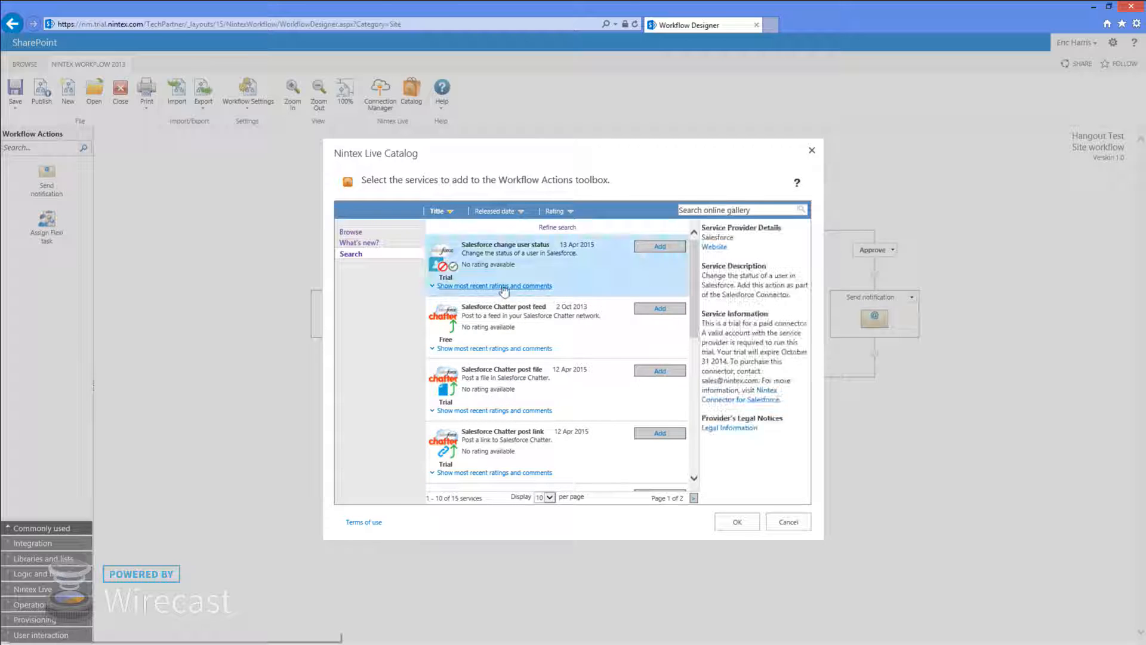
pyautogui.scroll(-3, 627, 281)
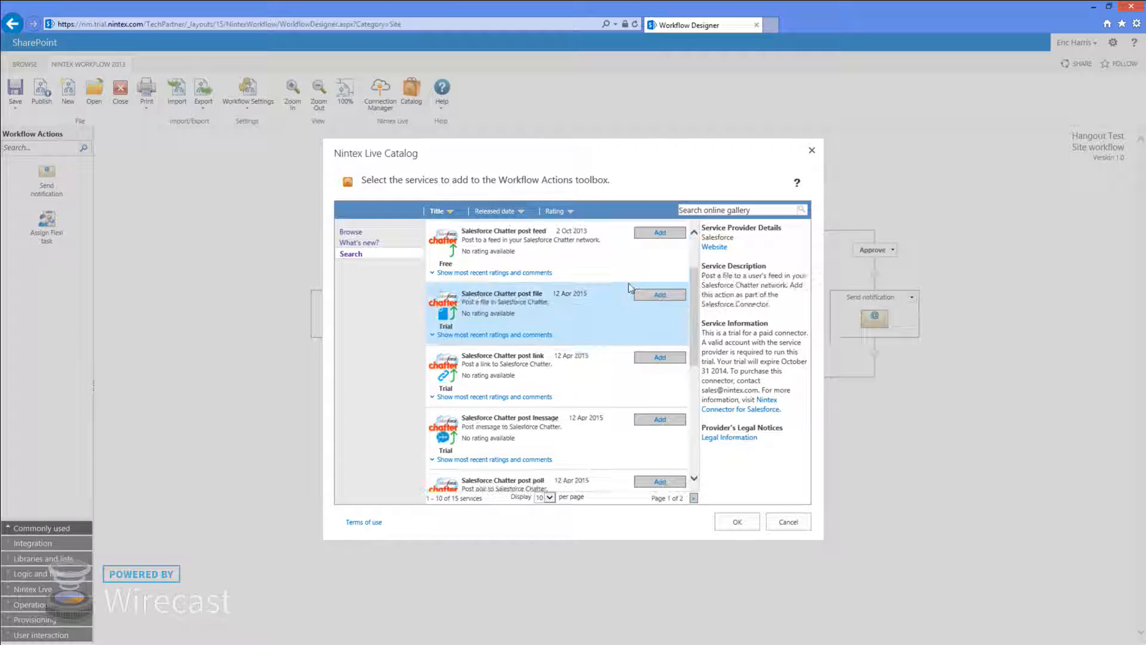
pyautogui.scroll(-3, 628, 310)
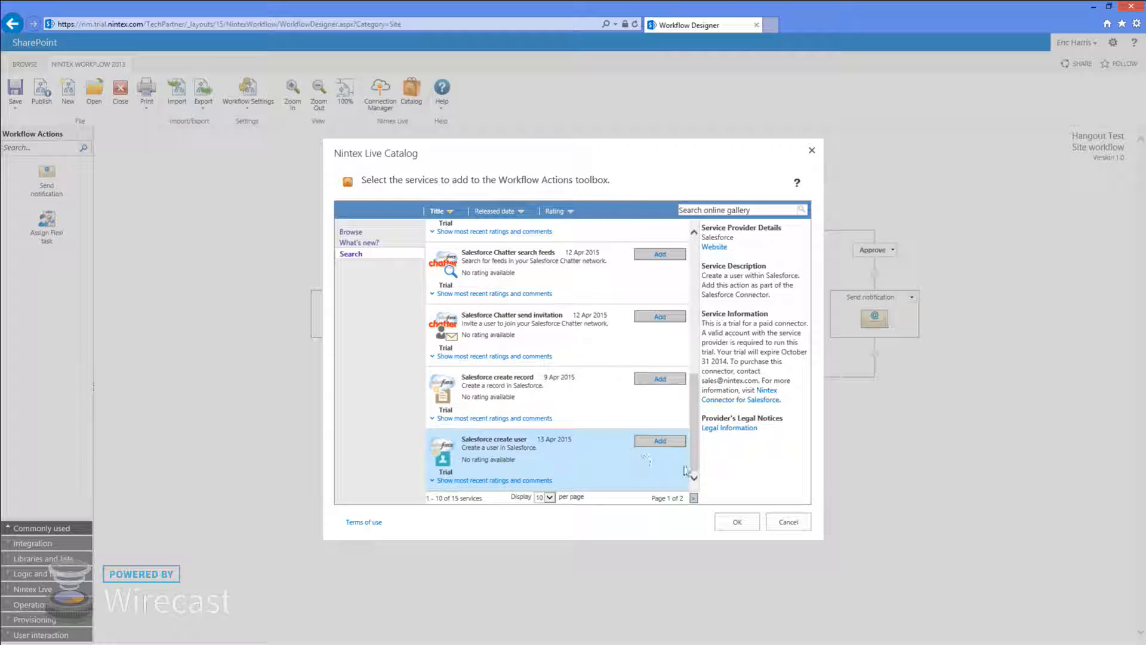
pyautogui.click(693, 498)
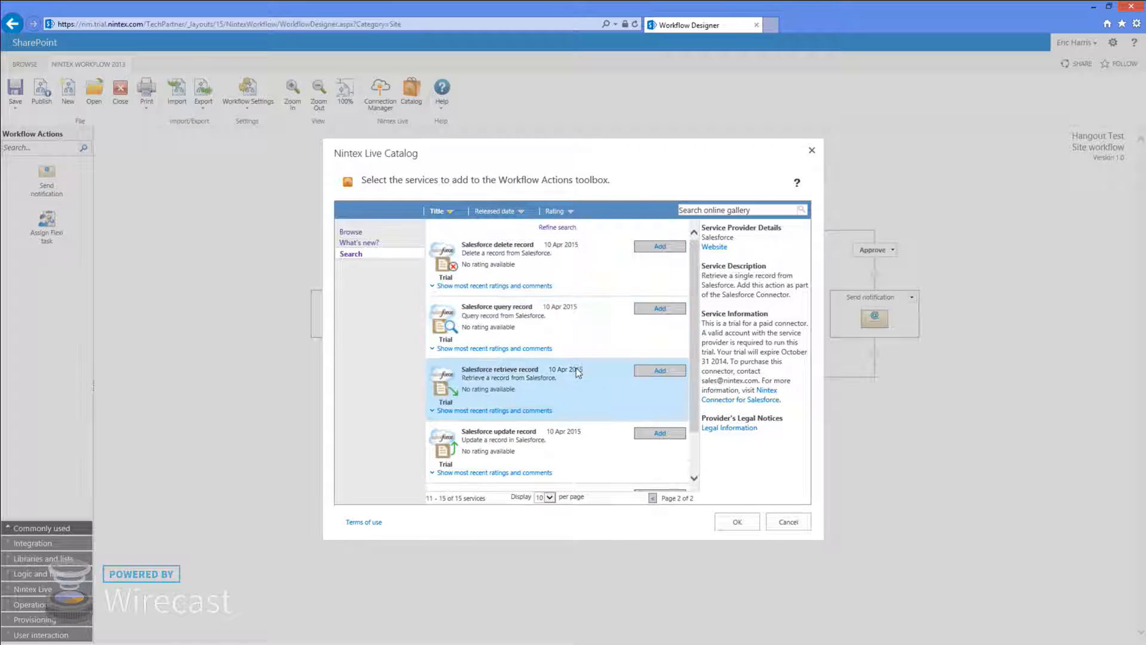
pyautogui.scroll(-1, 567, 358)
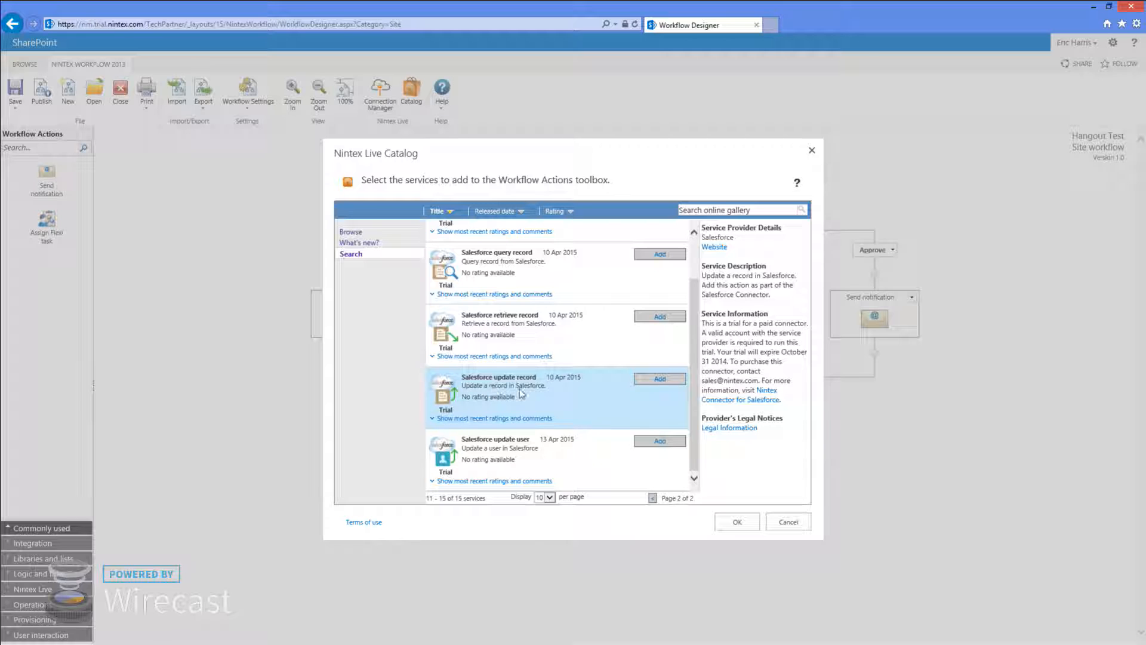
pyautogui.scroll(2, 564, 399)
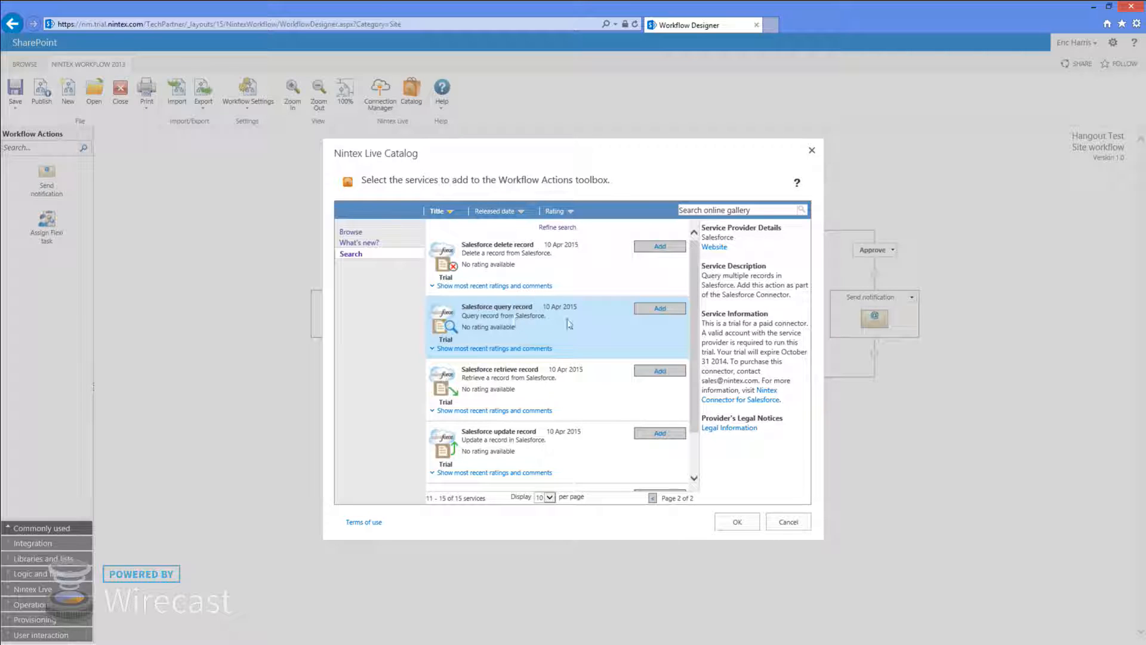
# Search the catalog for 'dynamics', review the Dynamics CRM services, then cancel without adding any
pyautogui.click(750, 210)
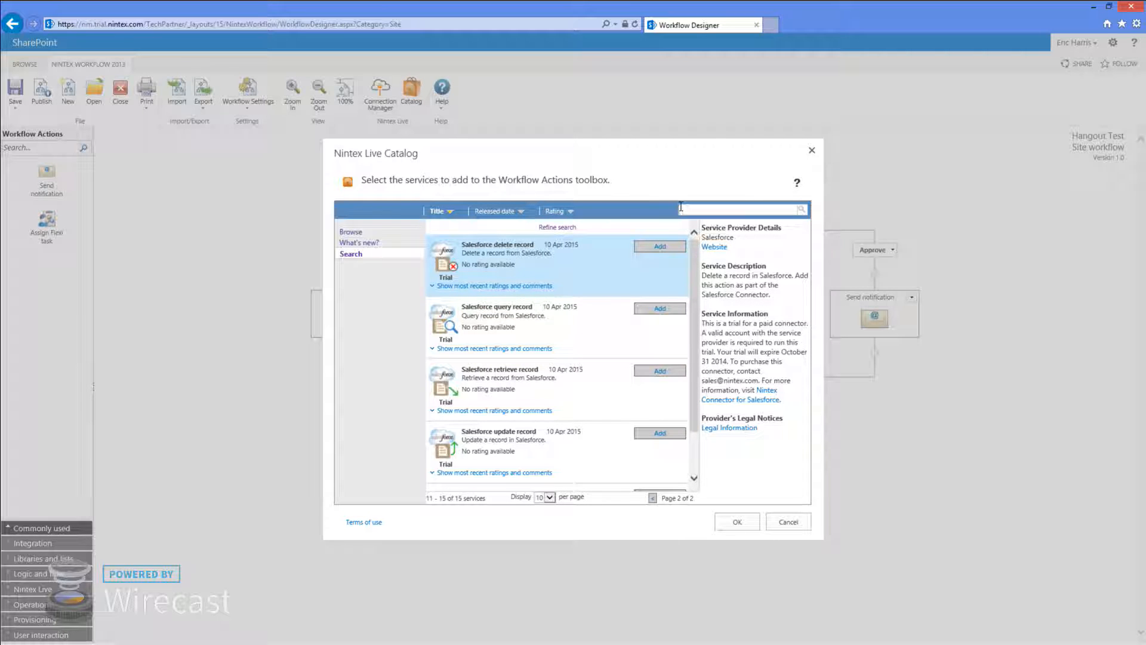
pyautogui.write('dynamics')
pyautogui.press('Return')
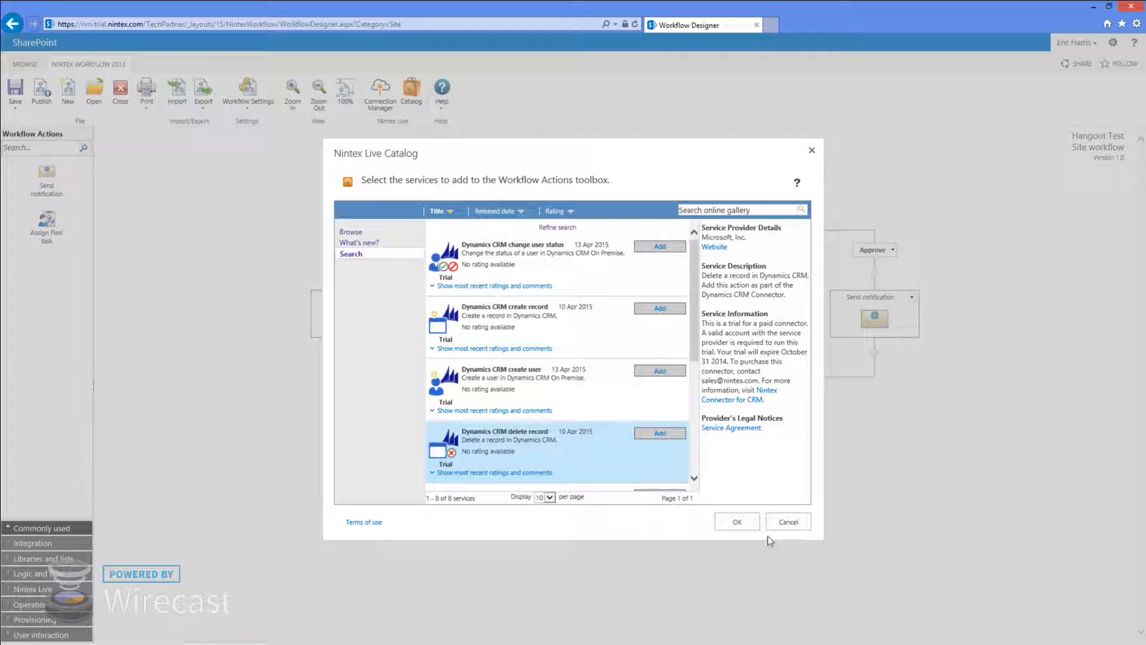
pyautogui.click(788, 522)
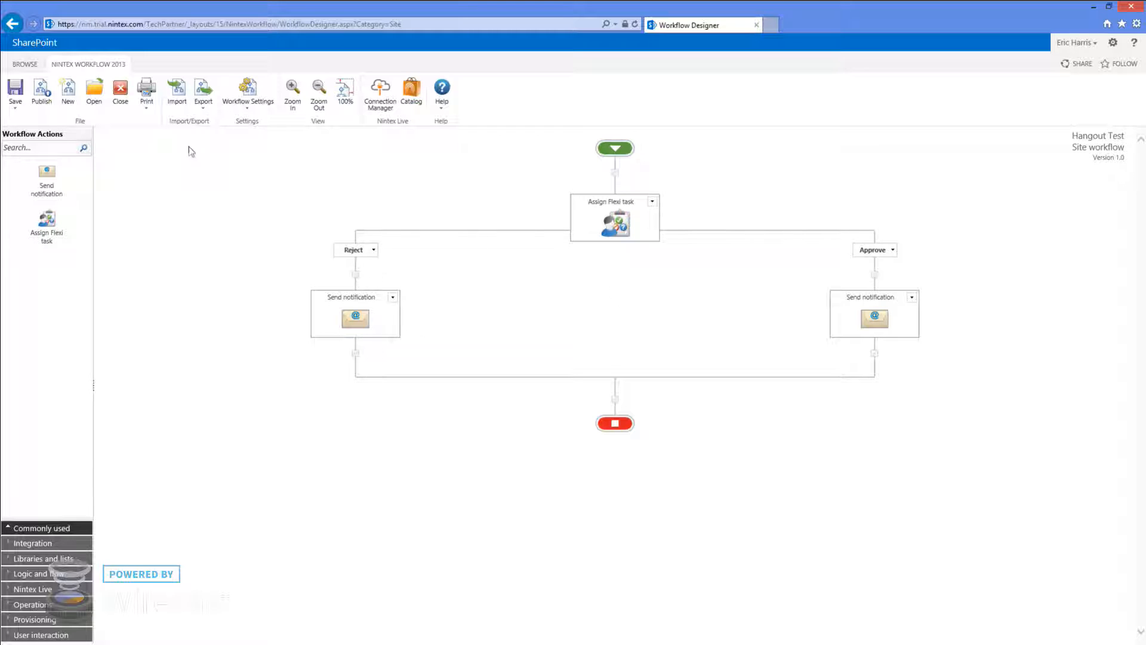
# Close the designer and reopen Hangout Test for editing through Manage Workflow Inventory
pyautogui.click(120, 95)
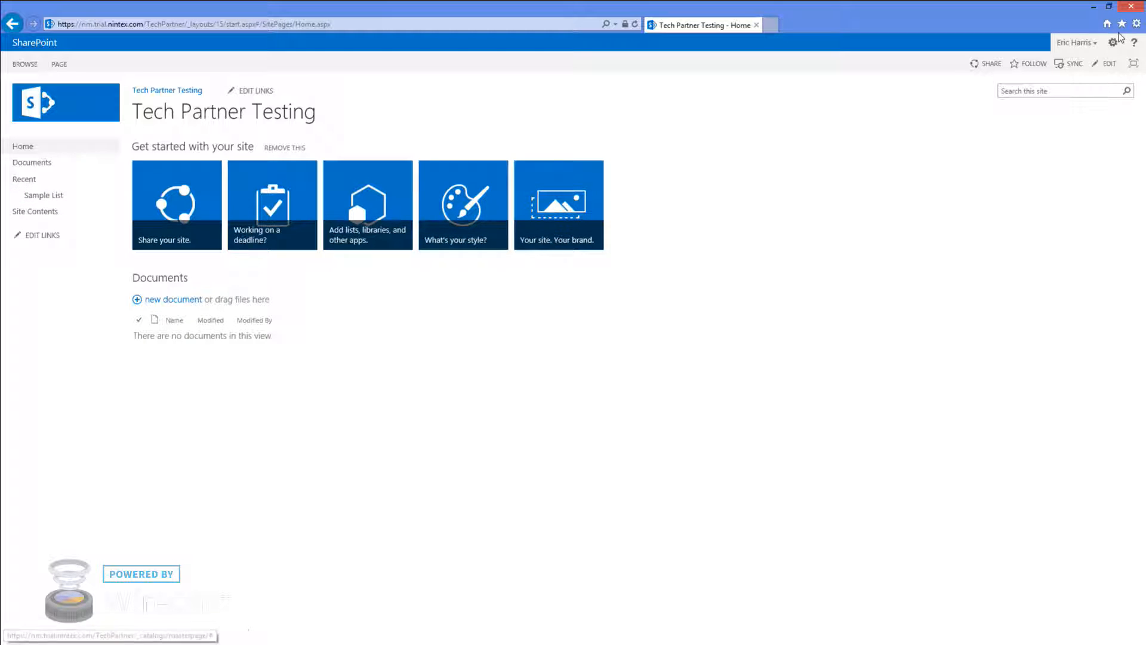
pyautogui.click(1114, 44)
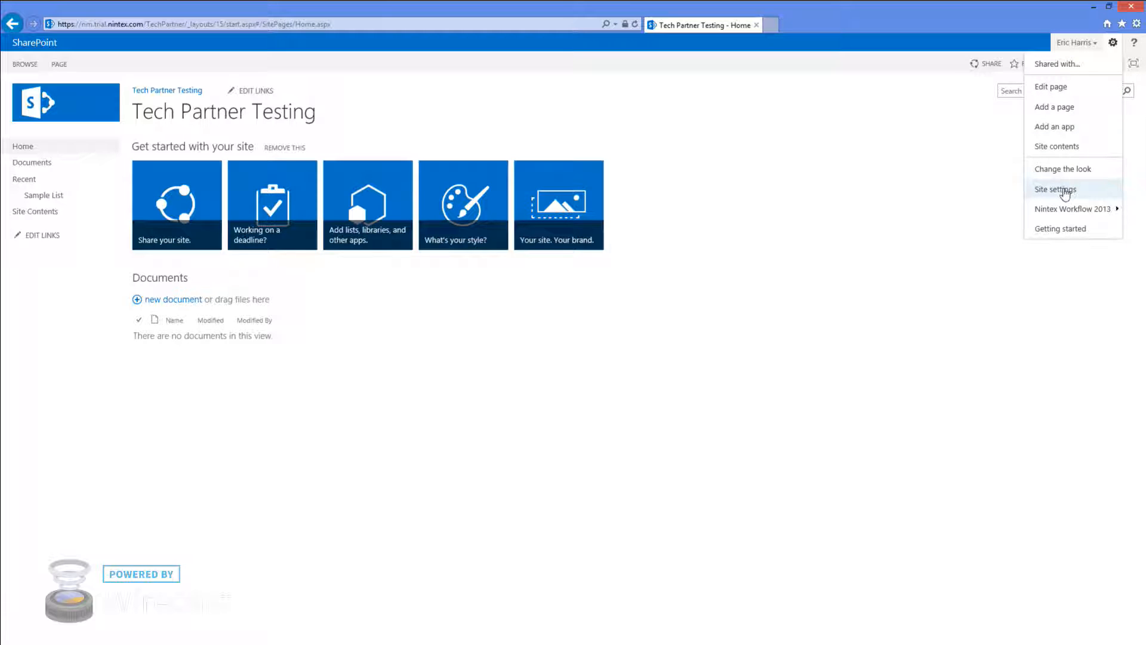
pyautogui.moveTo(1069, 208)
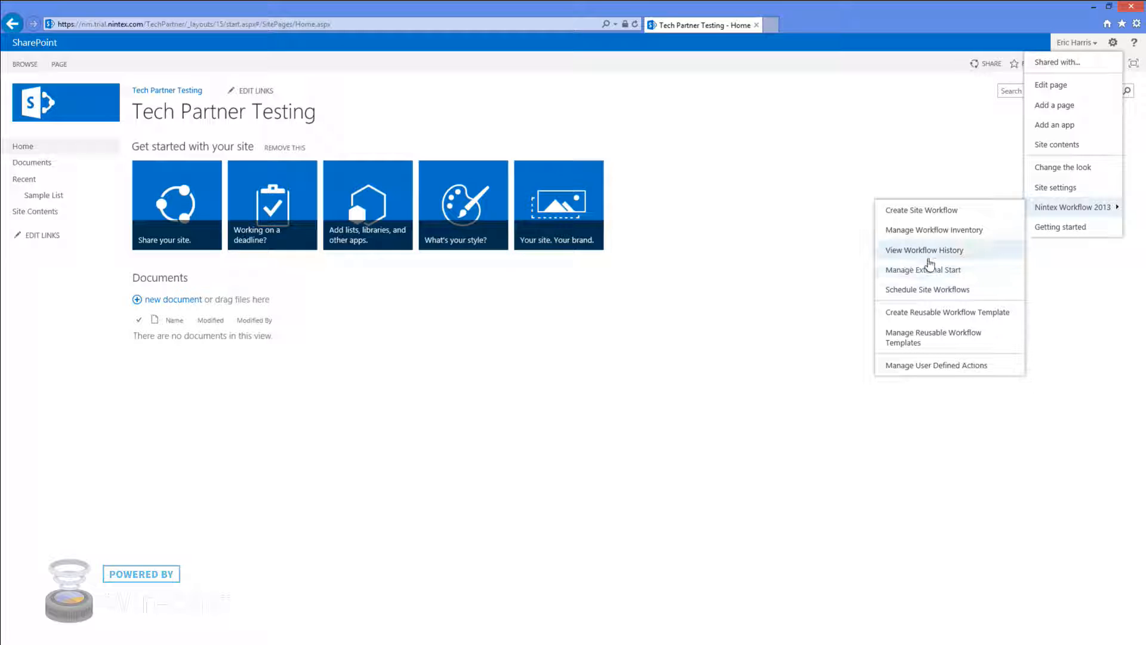
pyautogui.click(933, 236)
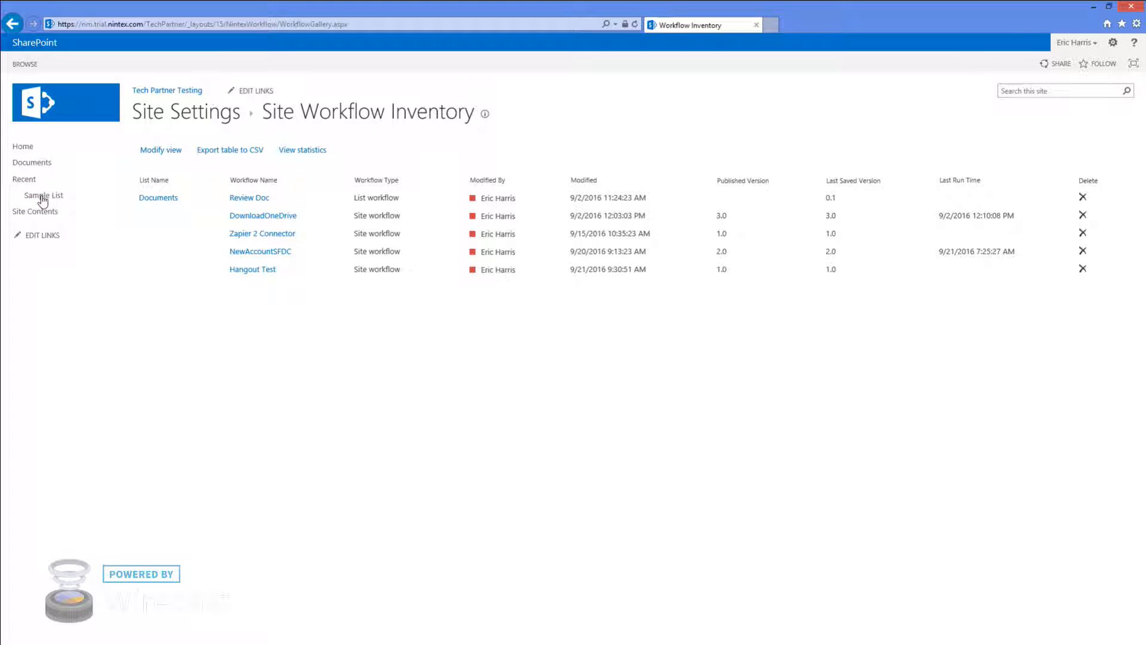
pyautogui.click(253, 270)
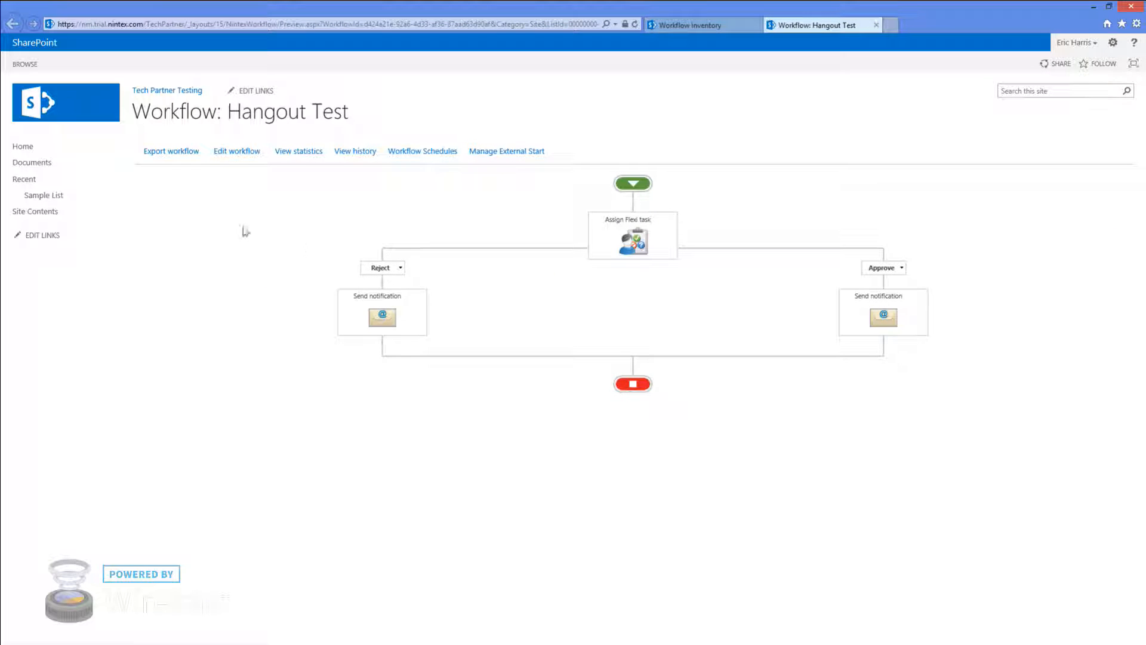
pyautogui.click(231, 155)
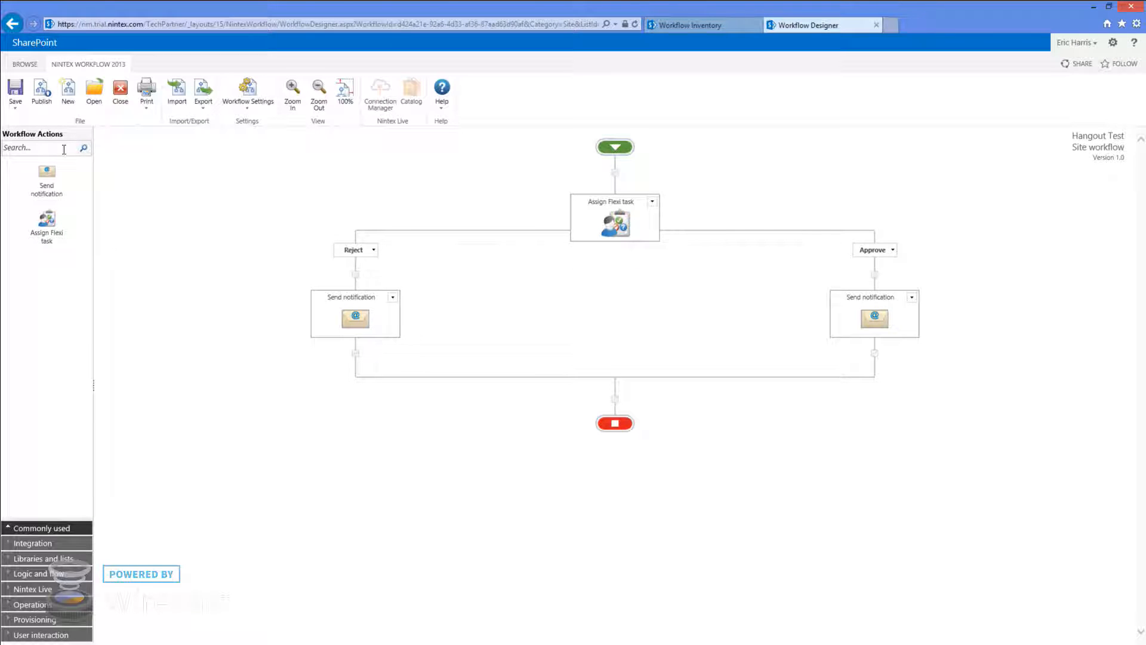
# Add a Create item action after the Approve notification, targeting Sample List
pyautogui.click(64, 148)
pyautogui.write('c')
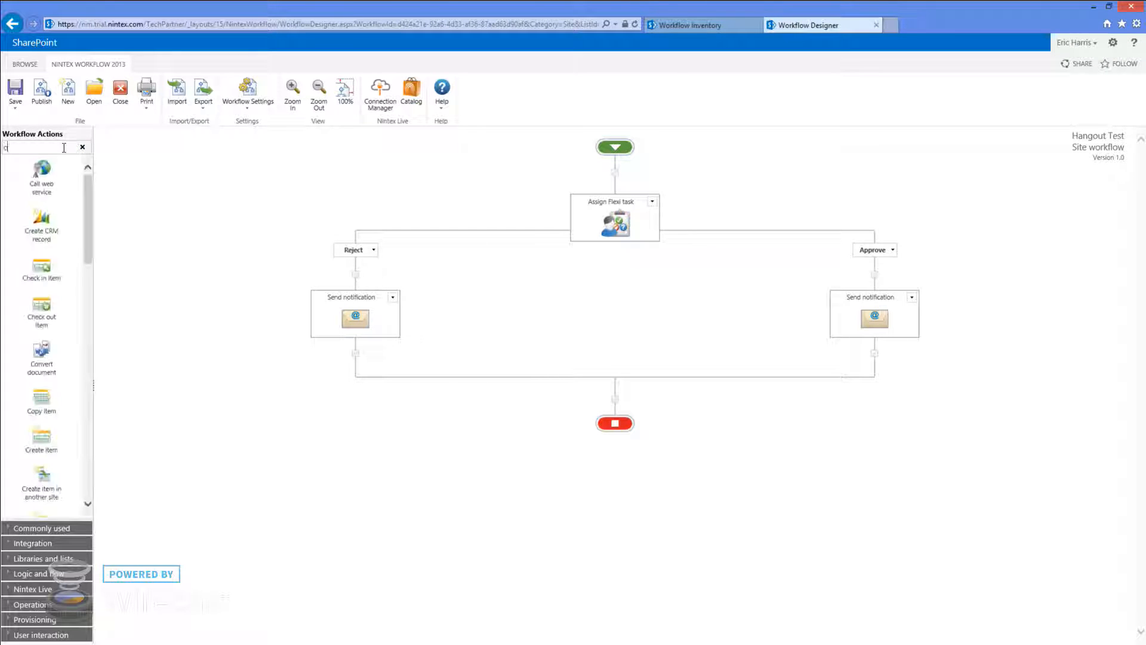
pyautogui.write('reate')
pyautogui.moveTo(42, 221); pyautogui.dragTo(875, 354)
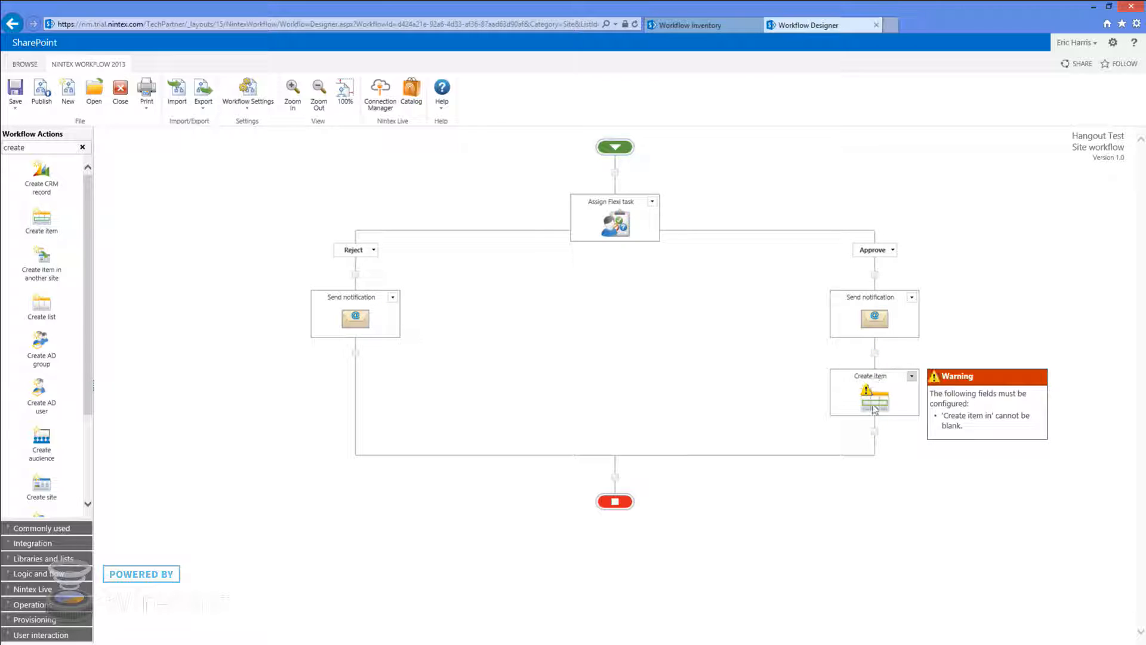
pyautogui.doubleClick(875, 406)
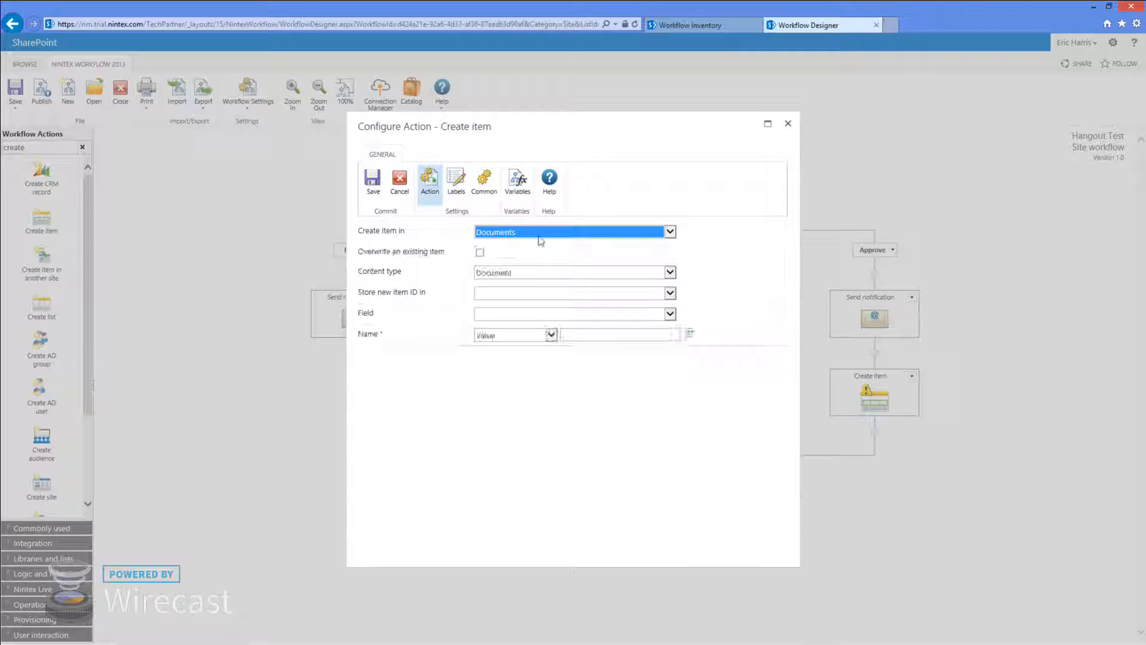
pyautogui.click(540, 233)
pyautogui.click(496, 247)
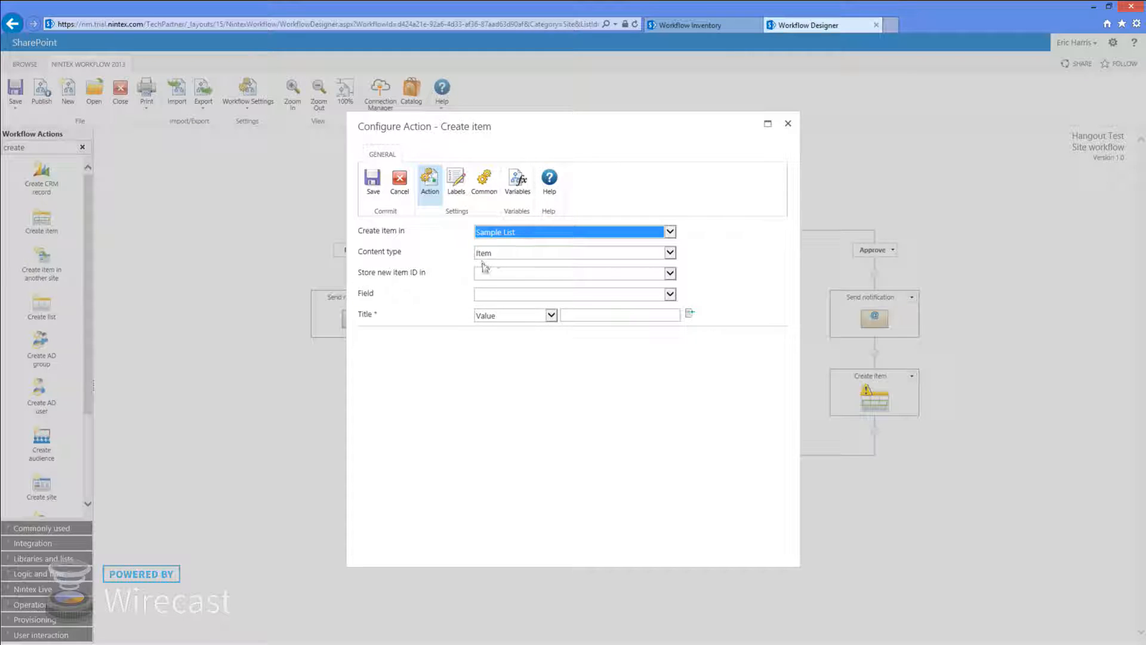
# Store the new item ID in TaskID and set the Title field to begin with 'Hangout'
pyautogui.click(648, 275)
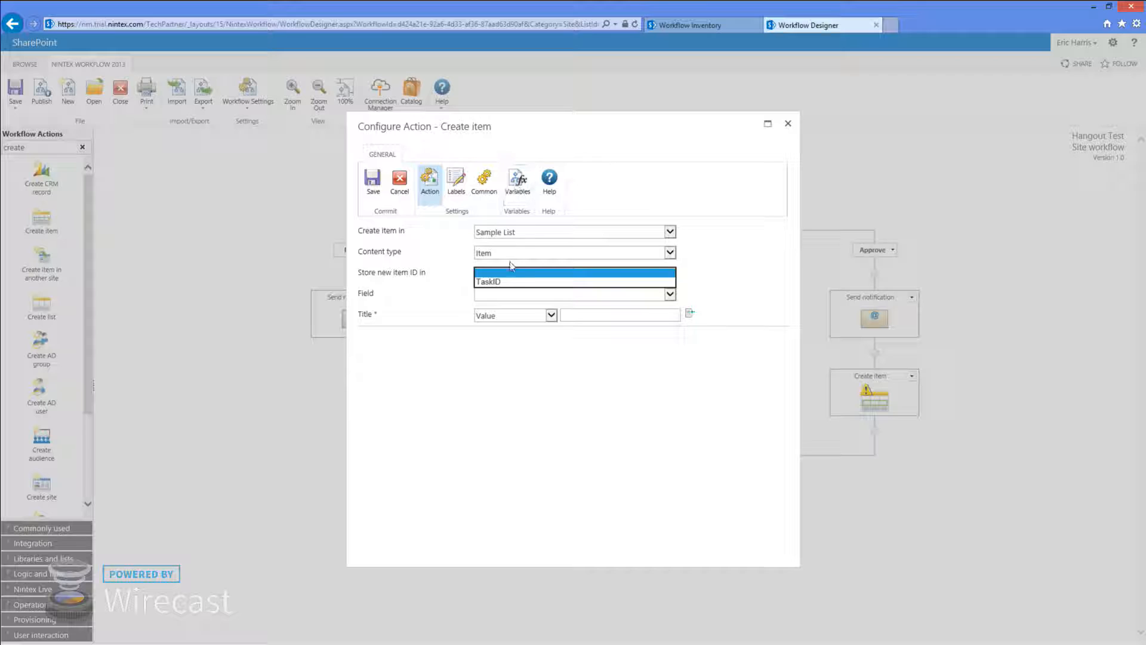
pyautogui.click(512, 281)
pyautogui.click(556, 294)
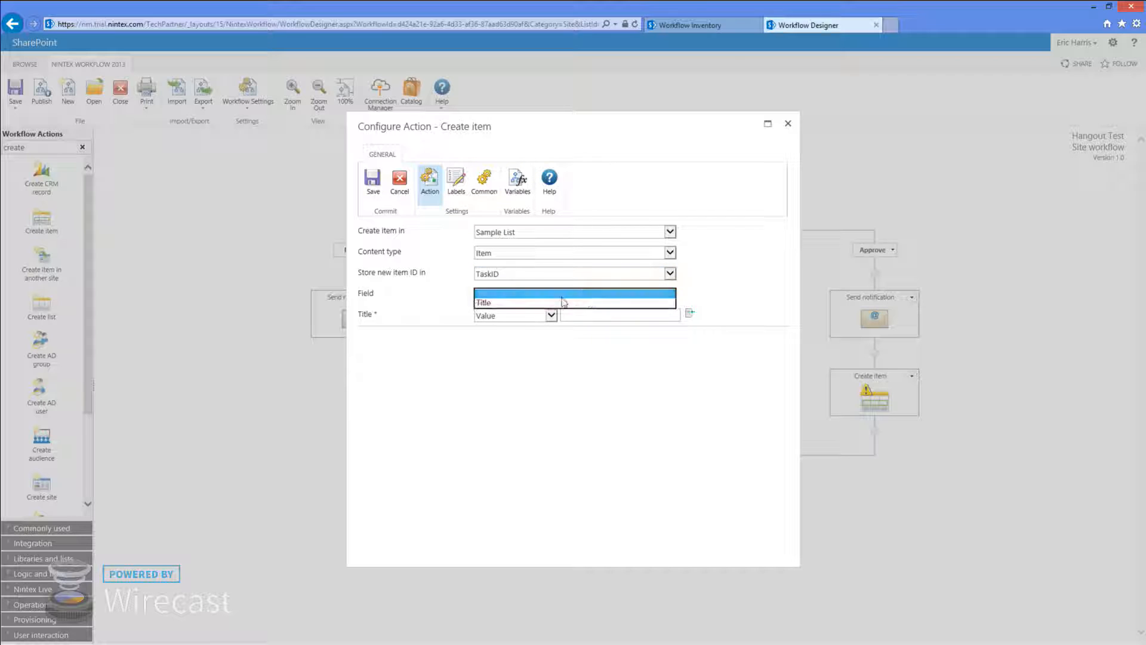
pyautogui.click(562, 302)
pyautogui.click(582, 317)
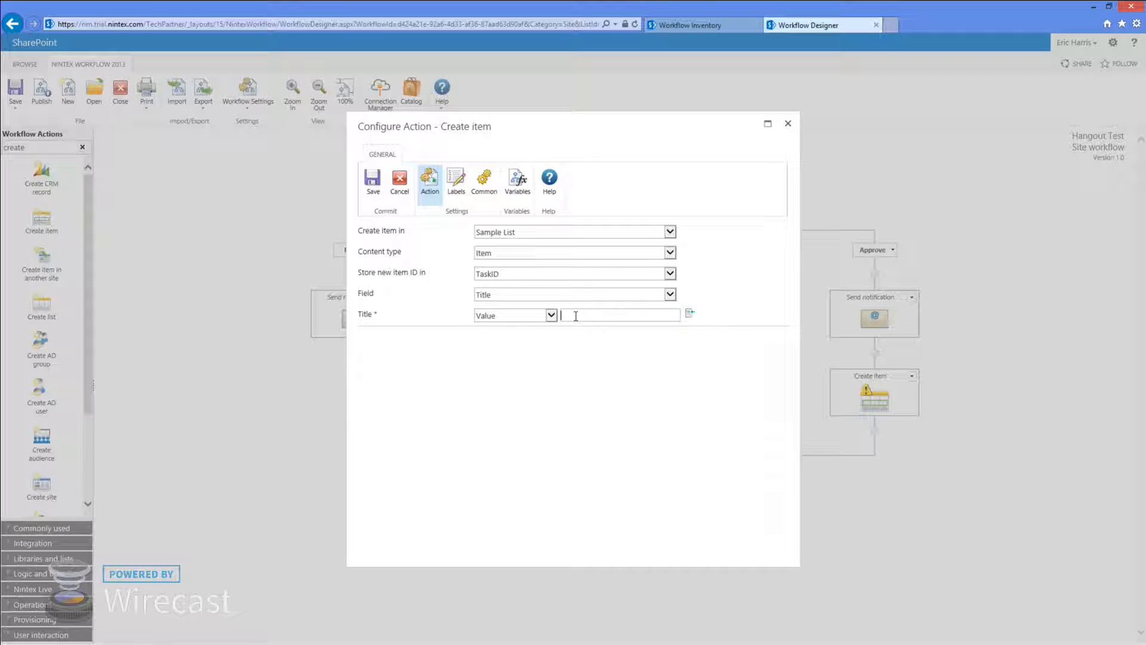
pyautogui.write('Hangout')
pyautogui.click(691, 313)
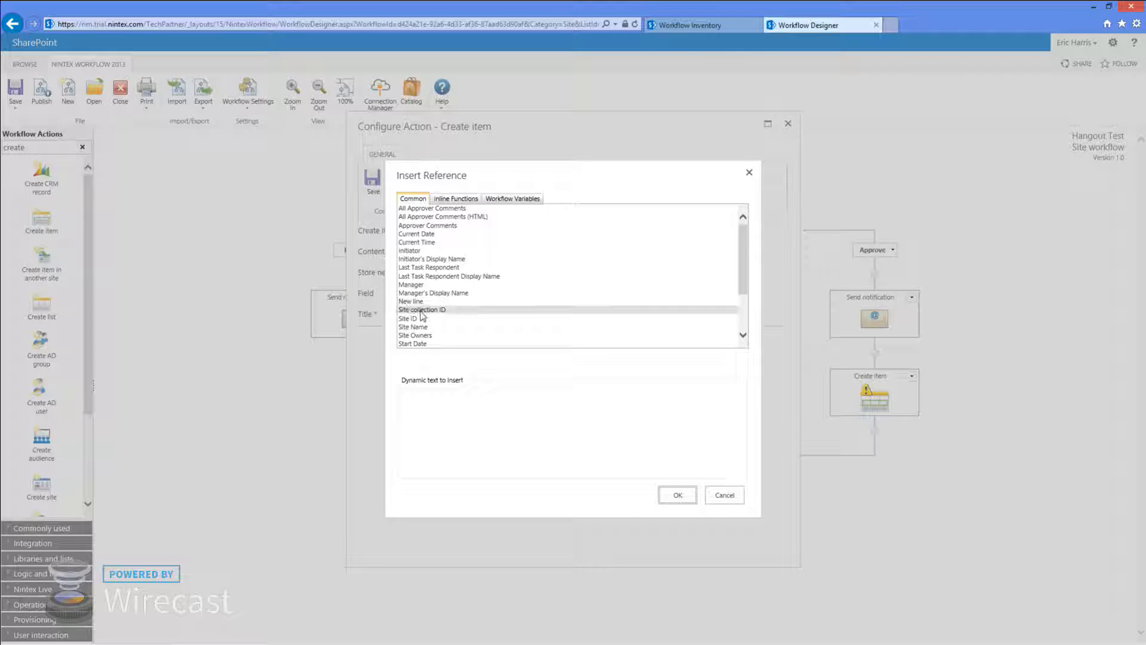
# Insert the Current Date reference so the Title reads 'Hangout - Current Date'
pyautogui.scroll(-3, 427, 304)
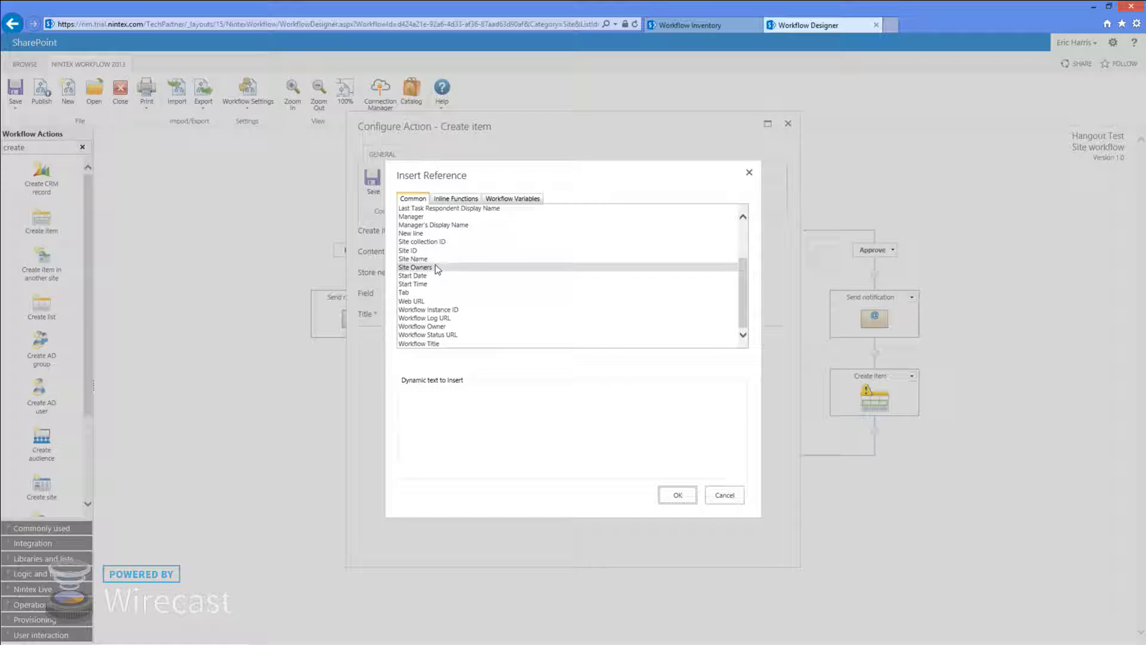
pyautogui.scroll(1, 435, 266)
pyautogui.scroll(2, 443, 282)
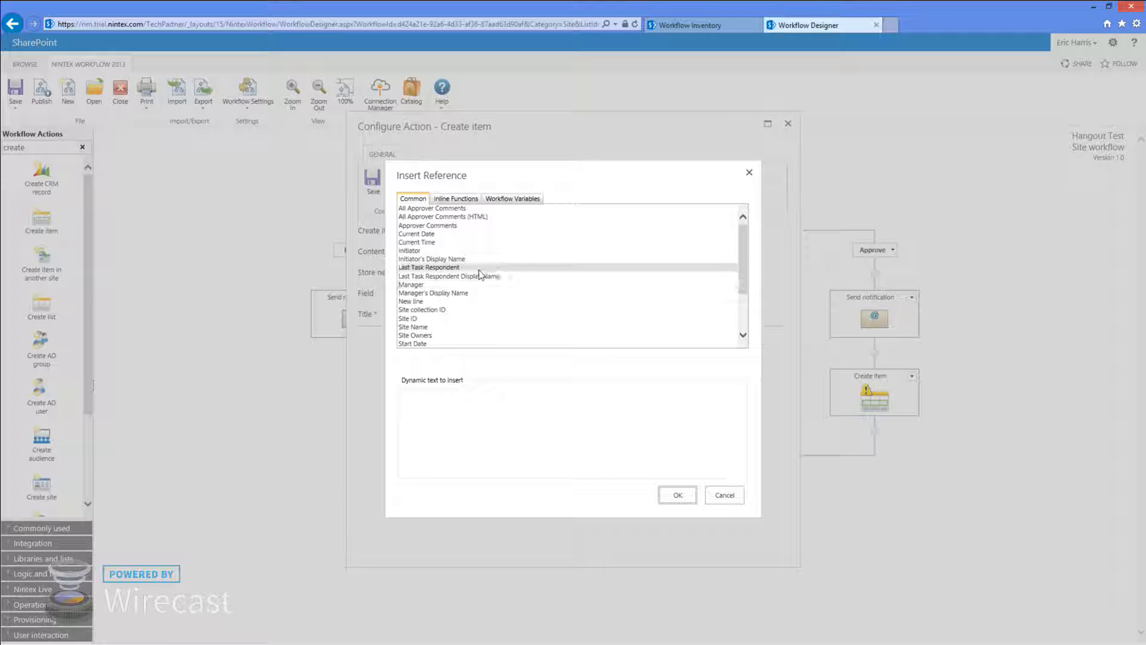
pyautogui.click(443, 235)
pyautogui.click(678, 495)
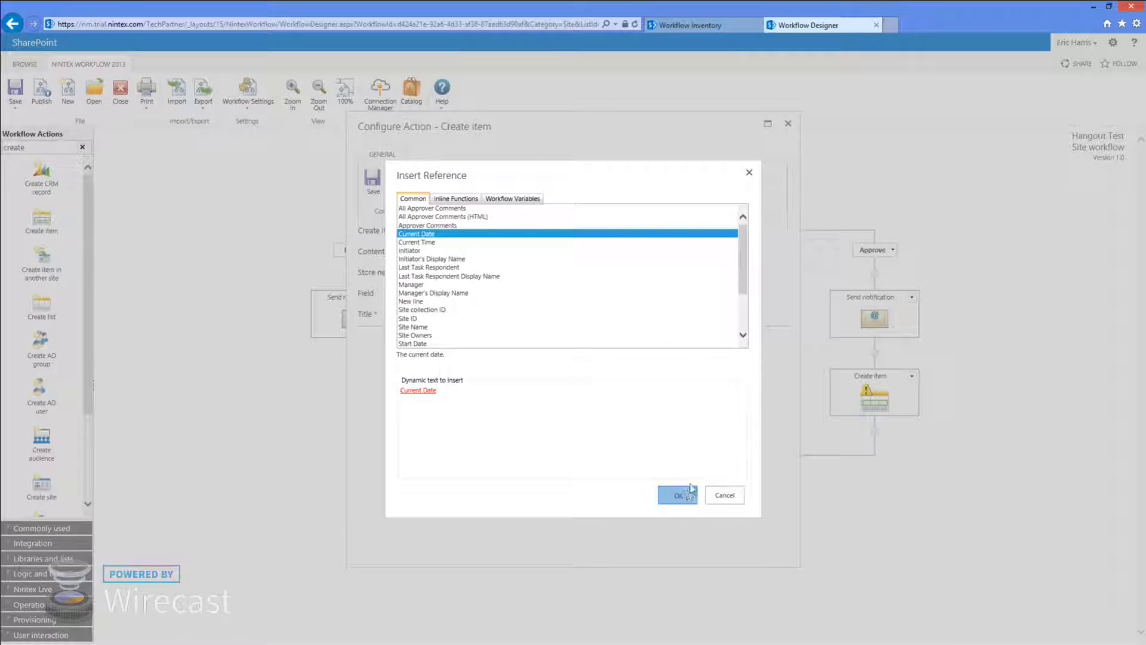
pyautogui.click(593, 317)
pyautogui.write('- bCurrent Date')
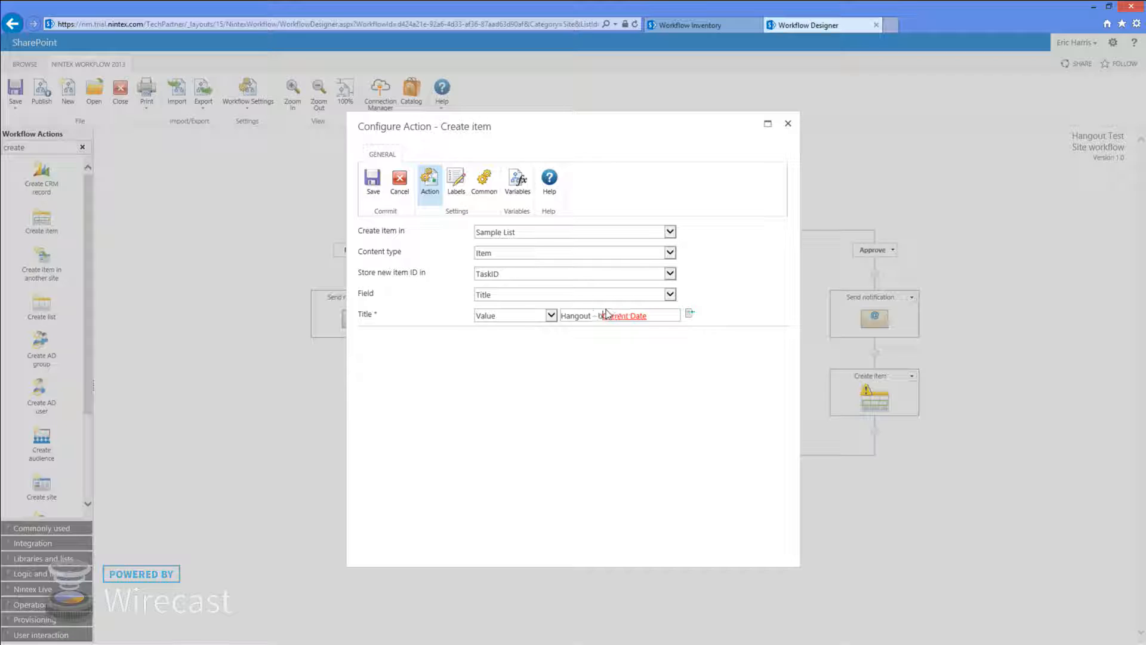
pyautogui.press('BackSpace')
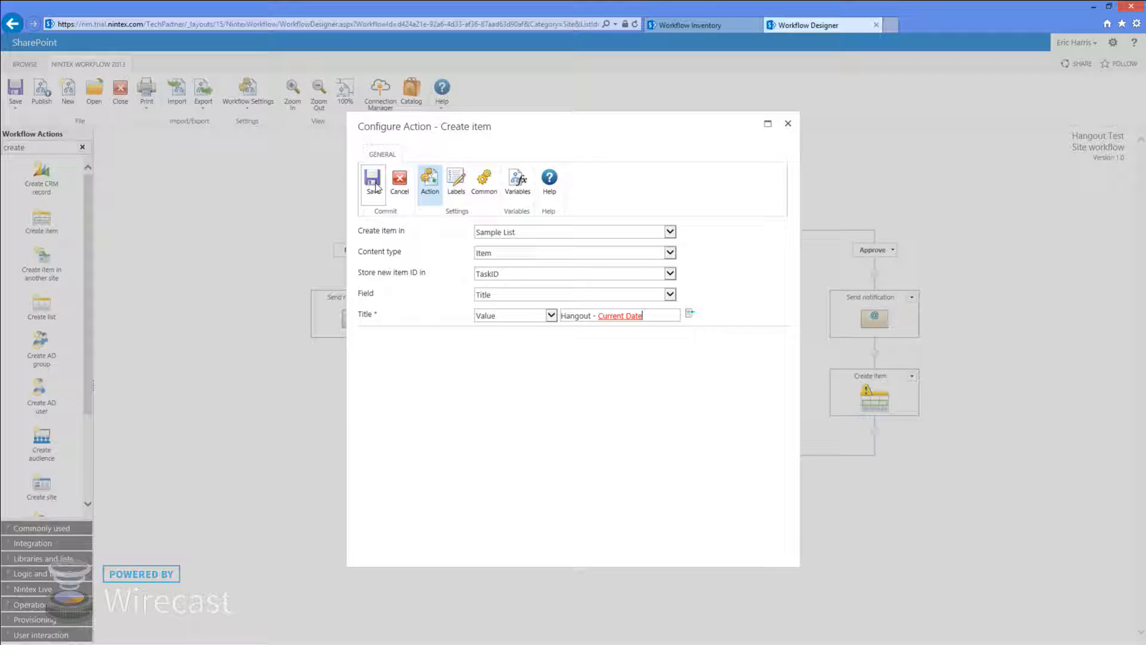
pyautogui.click(518, 179)
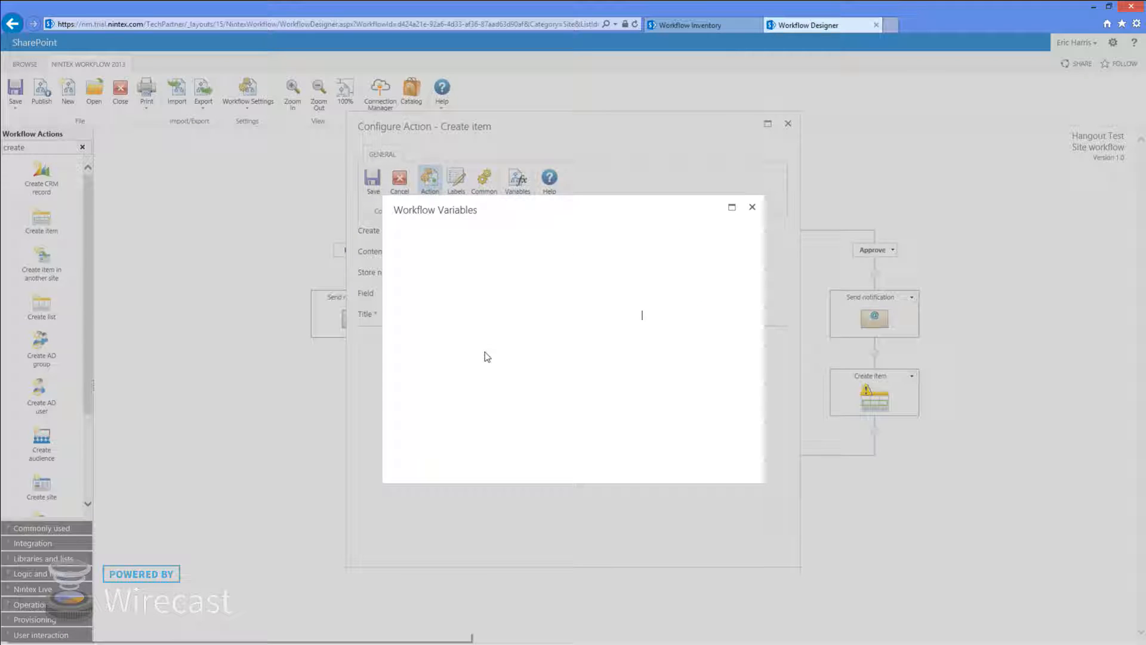
# Rename the TaskID workflow variable to ItemID and close the variables list
pyautogui.click(456, 323)
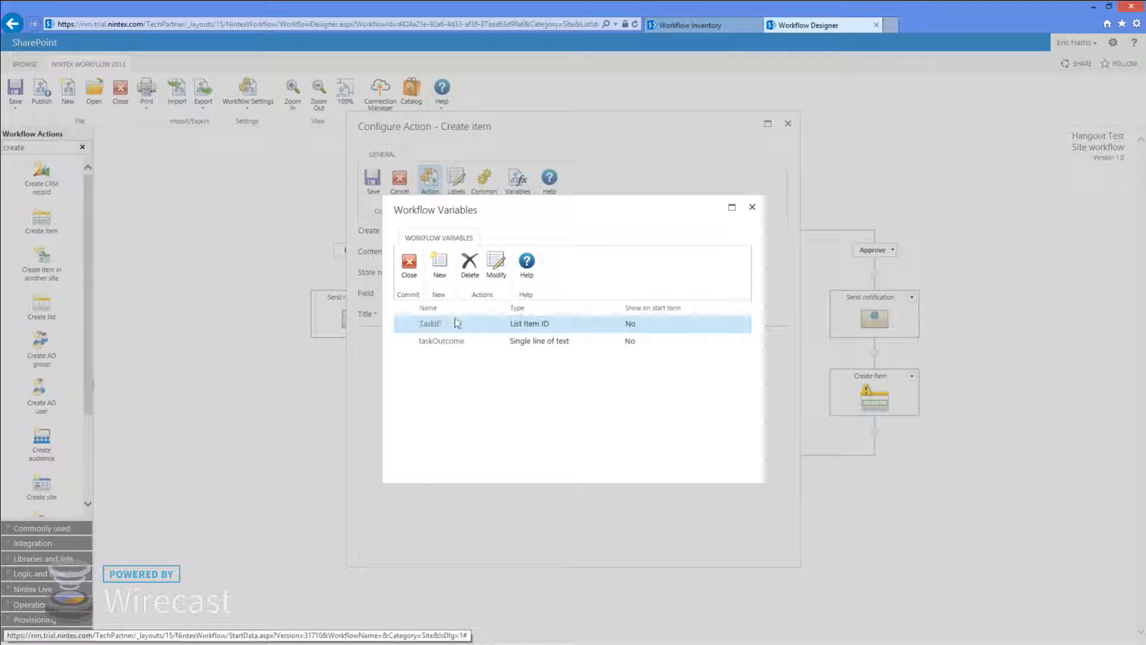
pyautogui.click(494, 263)
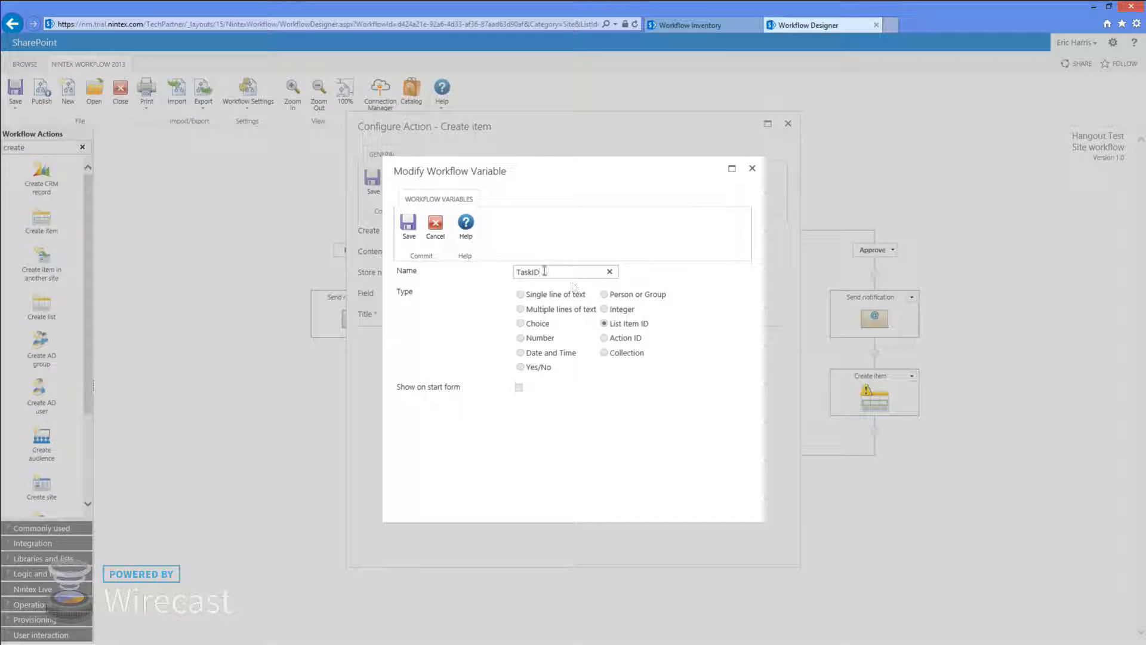
pyautogui.moveTo(545, 272); pyautogui.dragTo(446, 264)
pyautogui.write('ItemID')
pyautogui.click(408, 223)
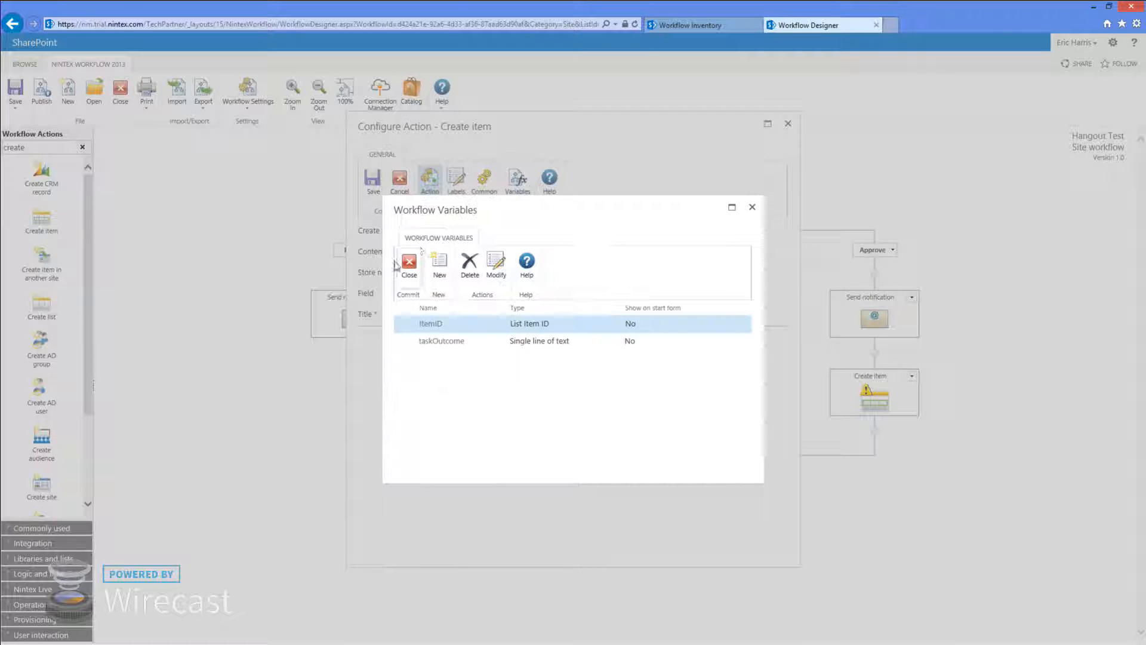
pyautogui.click(409, 266)
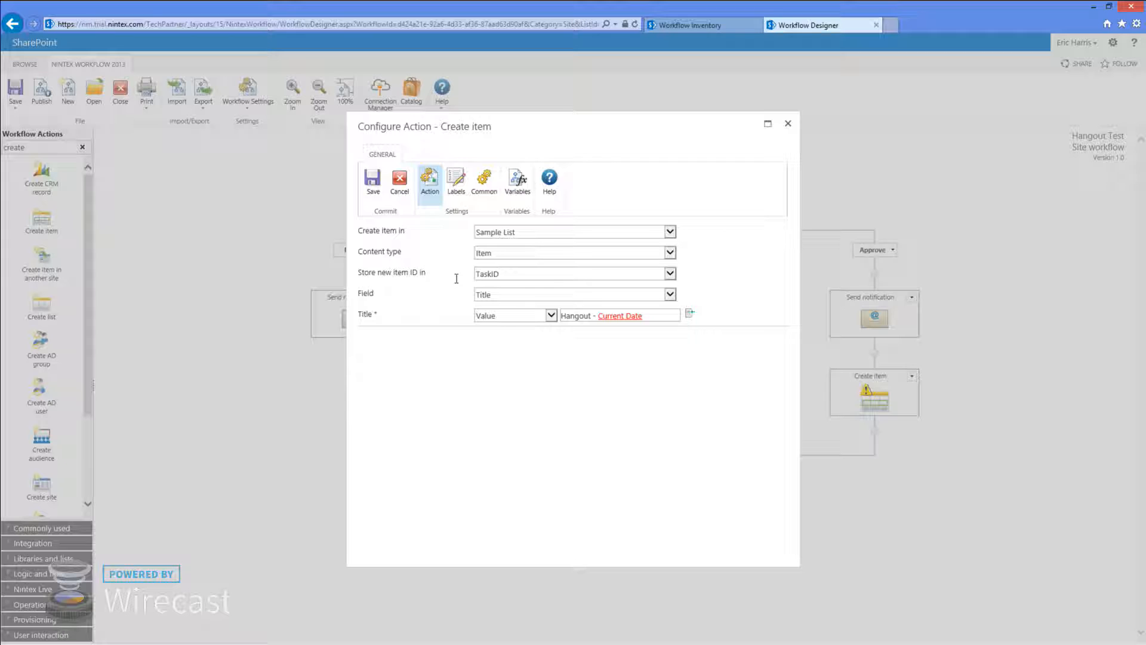
# Save the Create item settings and publish Hangout Test as version 2.0
pyautogui.click(373, 182)
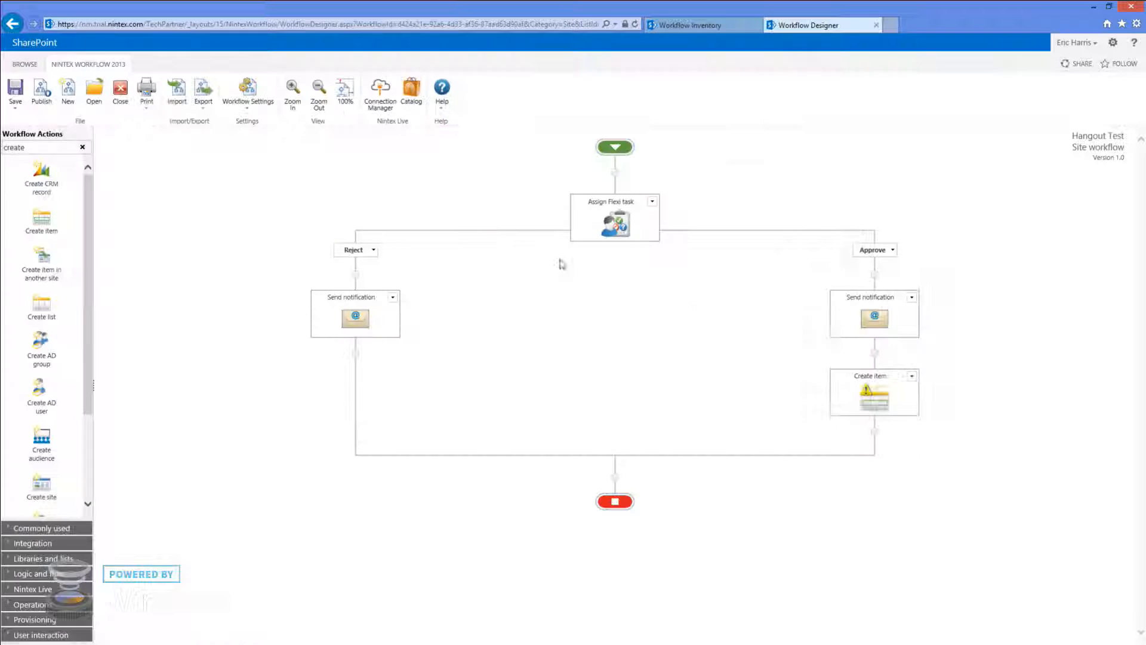
pyautogui.moveTo(898, 391)
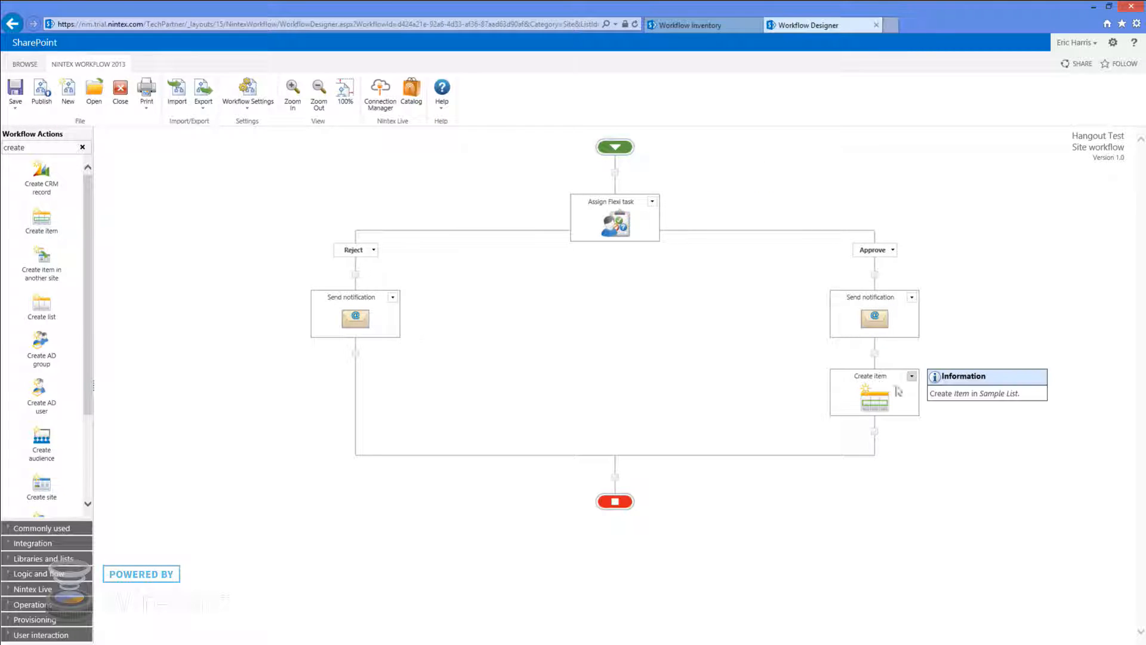
pyautogui.click(43, 92)
pyautogui.click(396, 238)
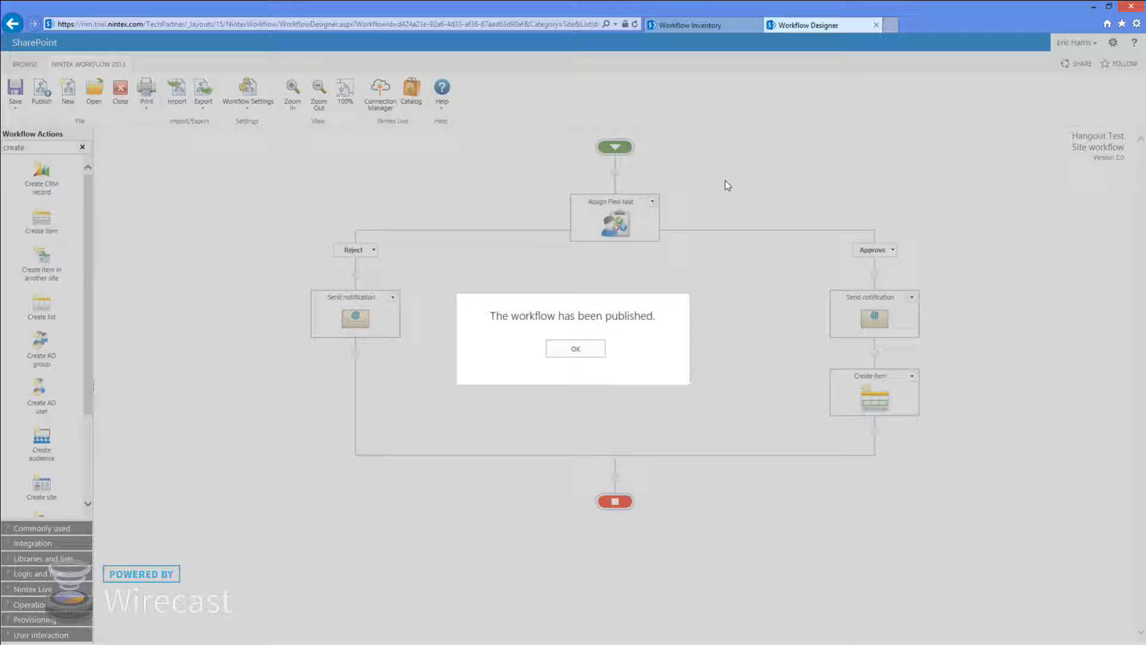
pyautogui.click(575, 349)
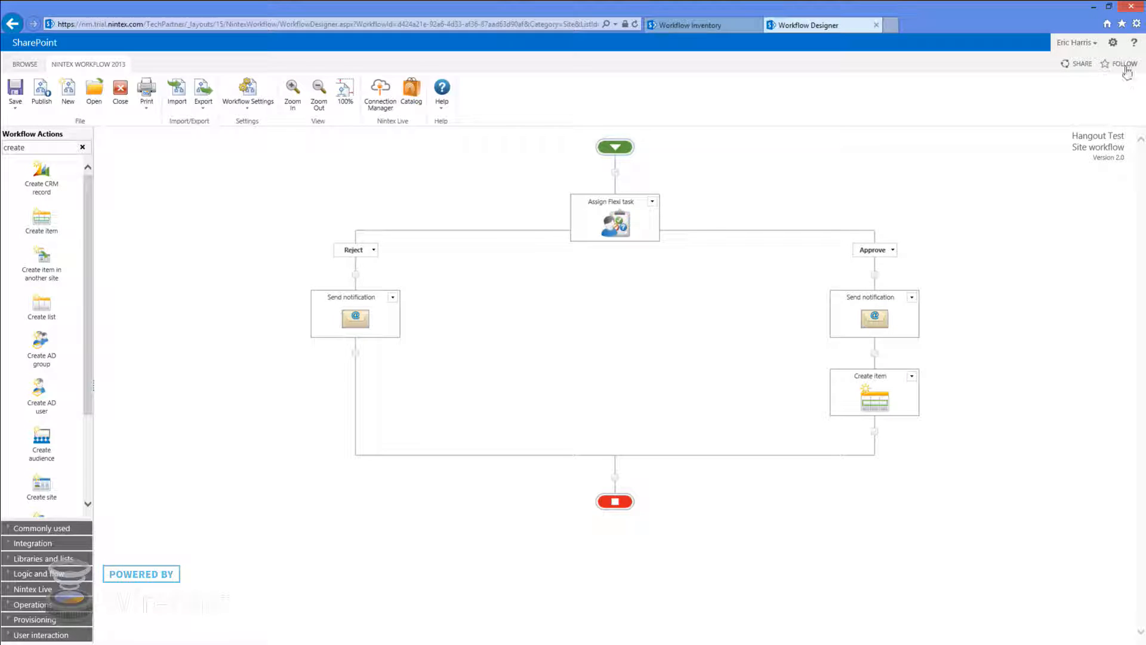
pyautogui.click(1113, 42)
pyautogui.moveTo(1074, 190)
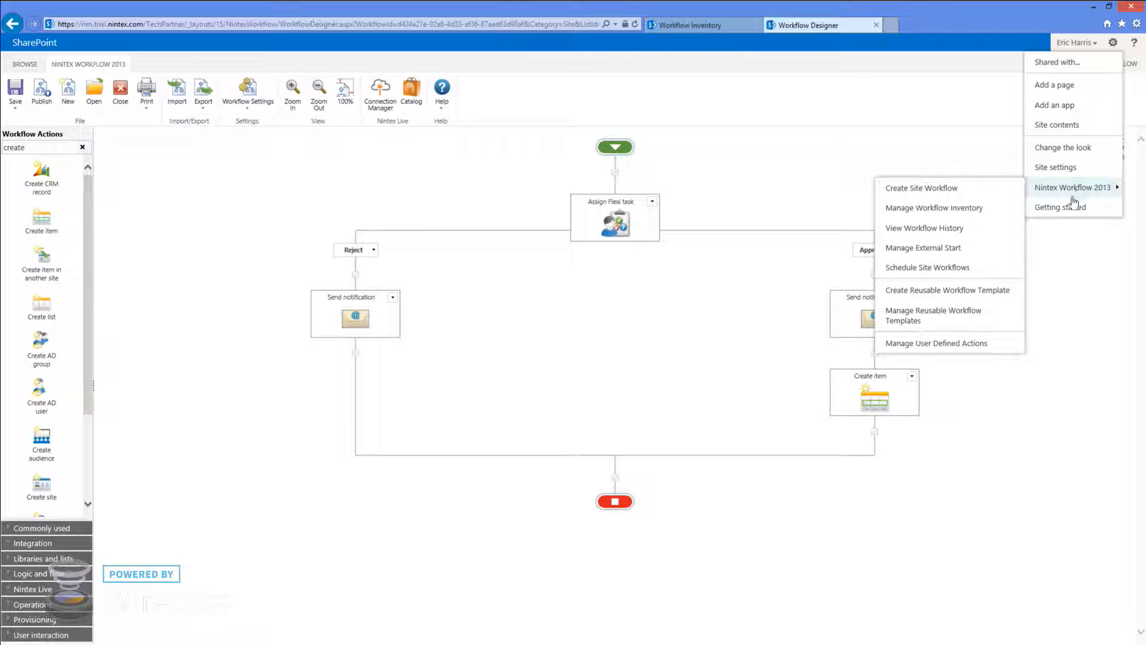
# Open Manage External Start and highlight DownloadOneDrive's call count of 4
pyautogui.click(934, 251)
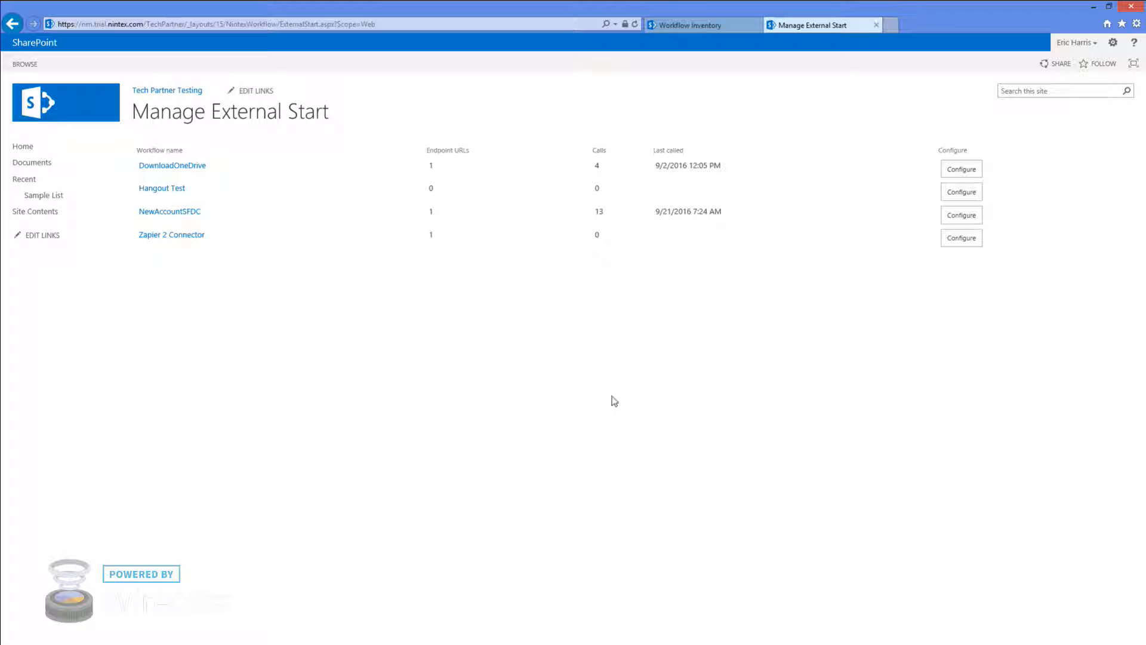
pyautogui.doubleClick(596, 164)
# Add an external start URL named 'NintexHangoutURL' to Hangout Test and save it
pyautogui.click(963, 193)
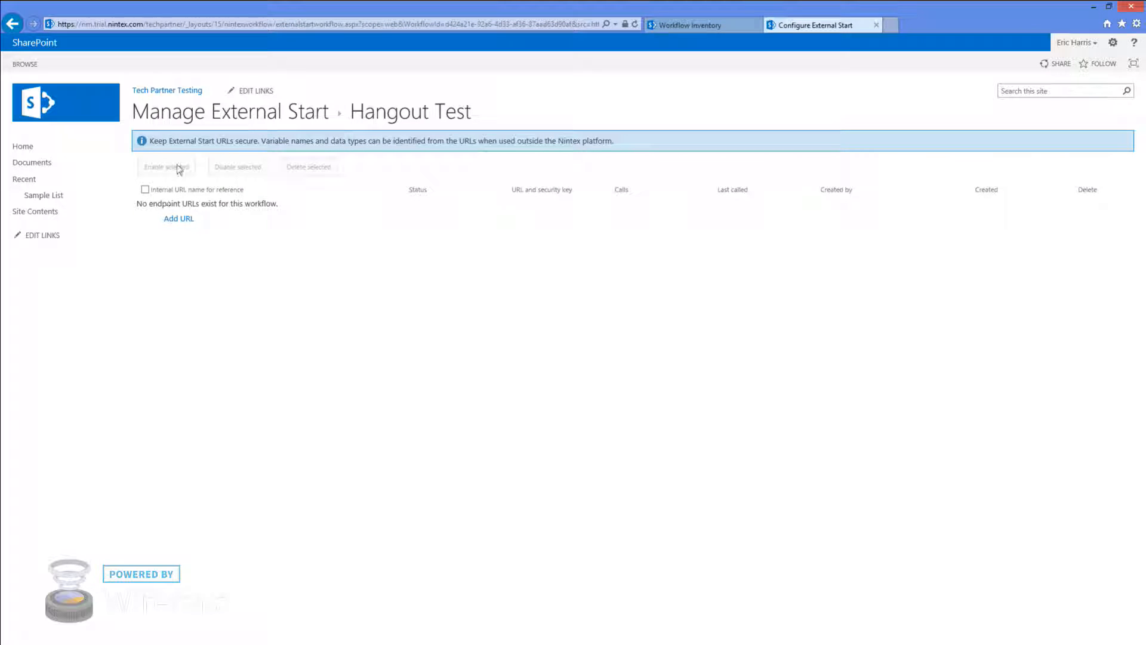
pyautogui.click(145, 189)
pyautogui.click(145, 189)
pyautogui.click(185, 220)
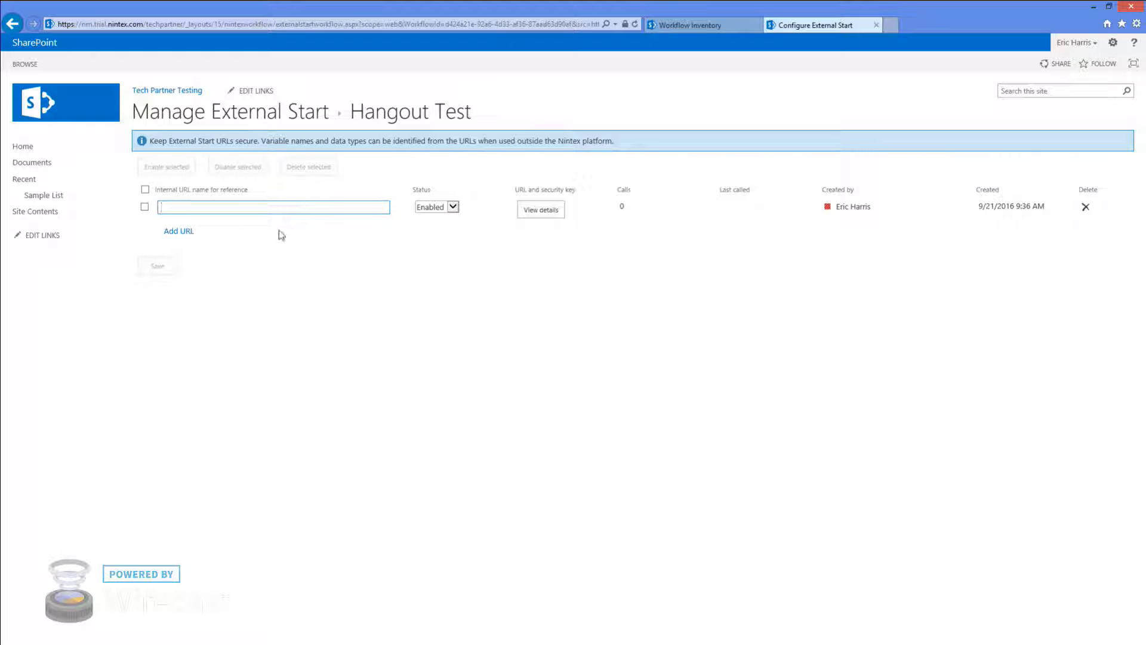
pyautogui.write('NintexHangoutURL')
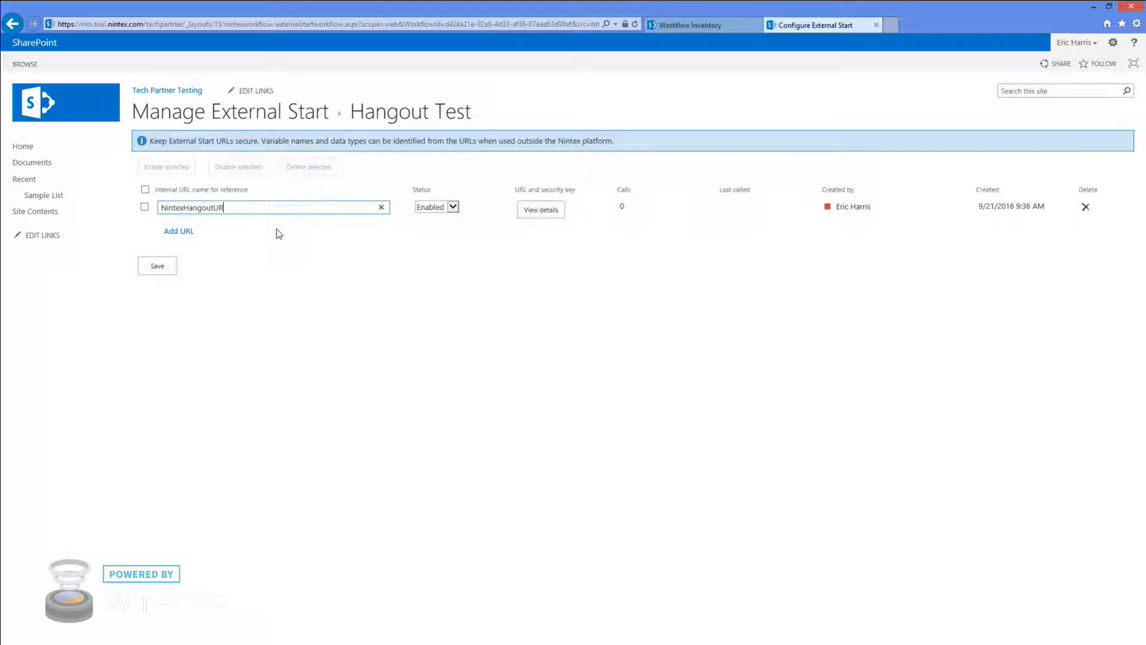
pyautogui.click(155, 266)
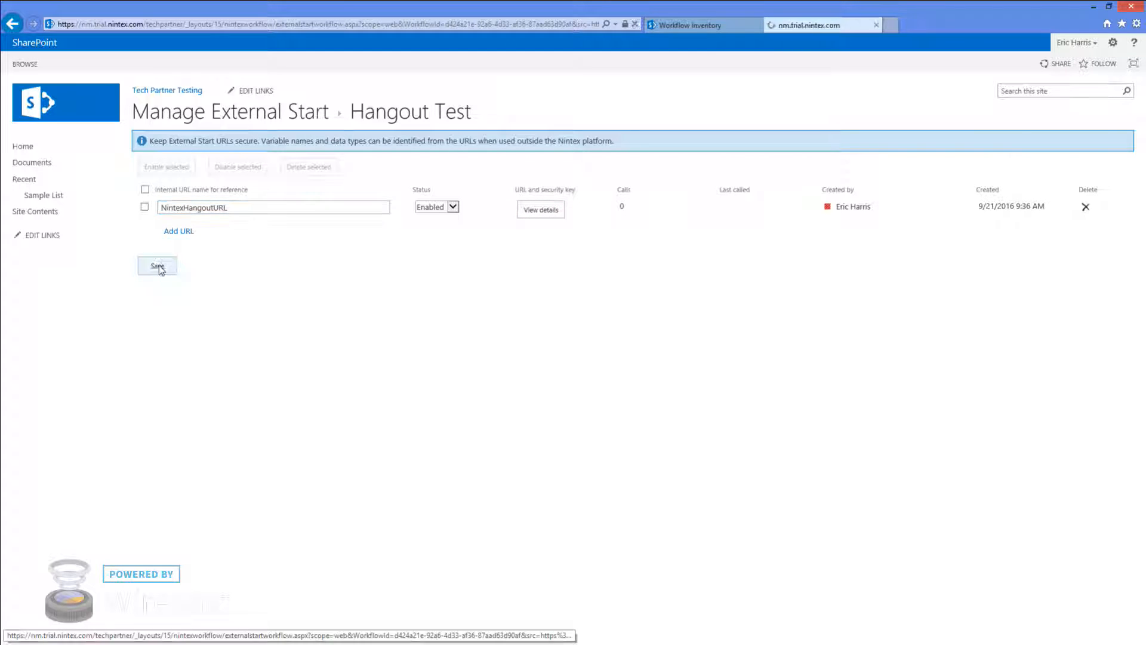
# View the NintexHangoutURL endpoint details and open its URL in a new browser tab
pyautogui.click(540, 212)
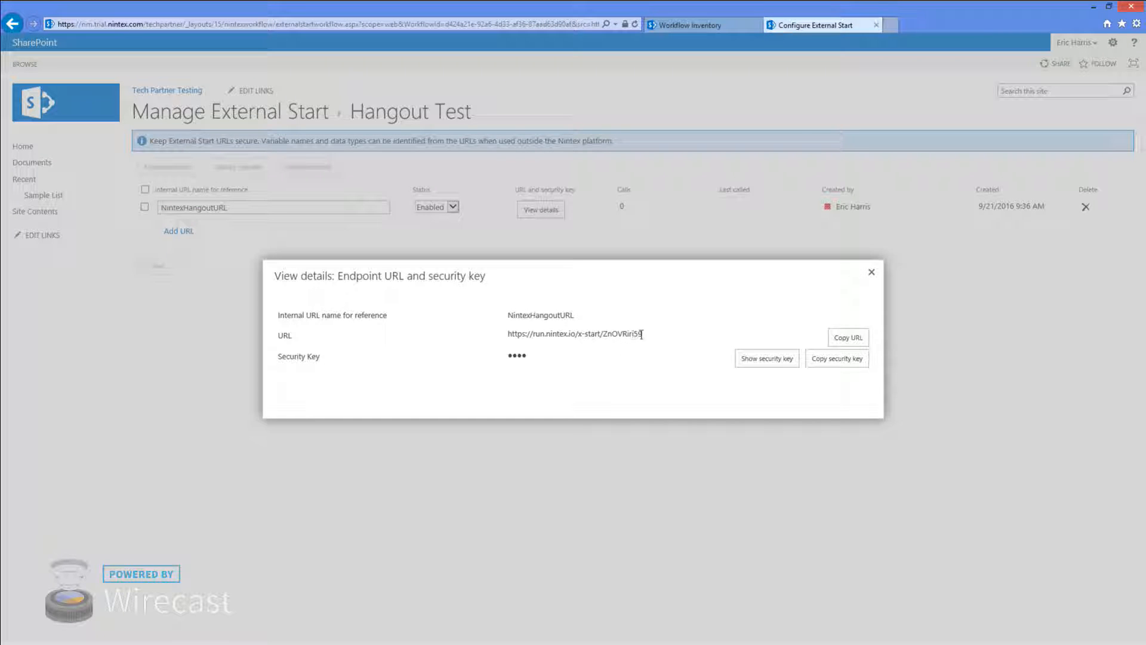
pyautogui.moveTo(641, 334); pyautogui.dragTo(503, 338)
pyautogui.hotkey('ctrl', 'c')
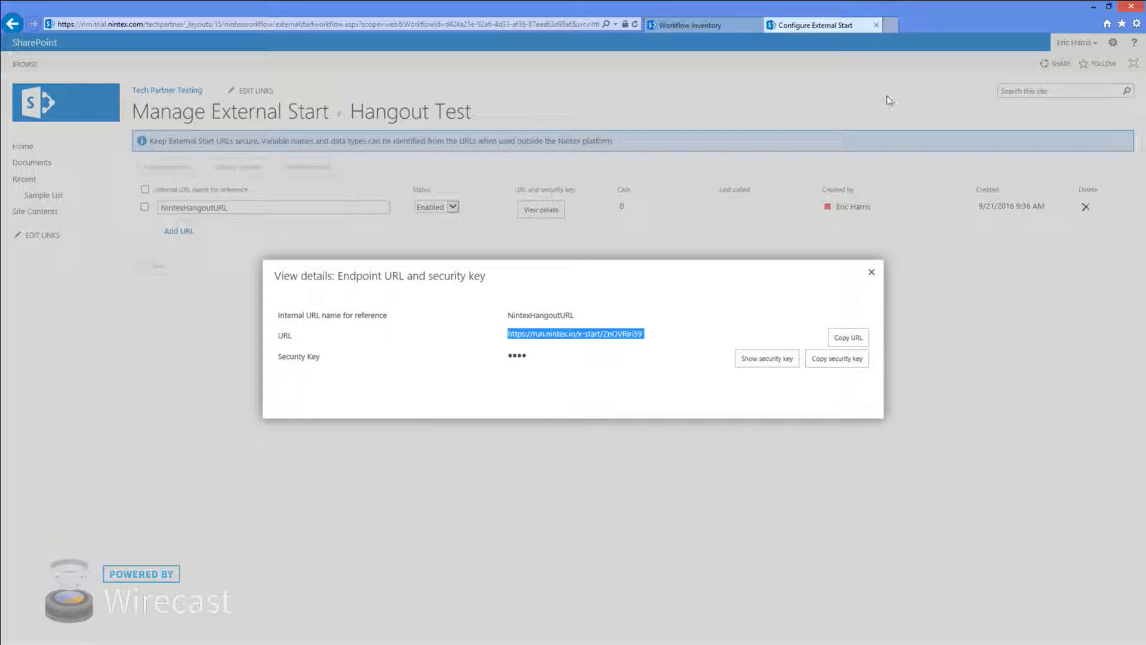
pyautogui.click(891, 26)
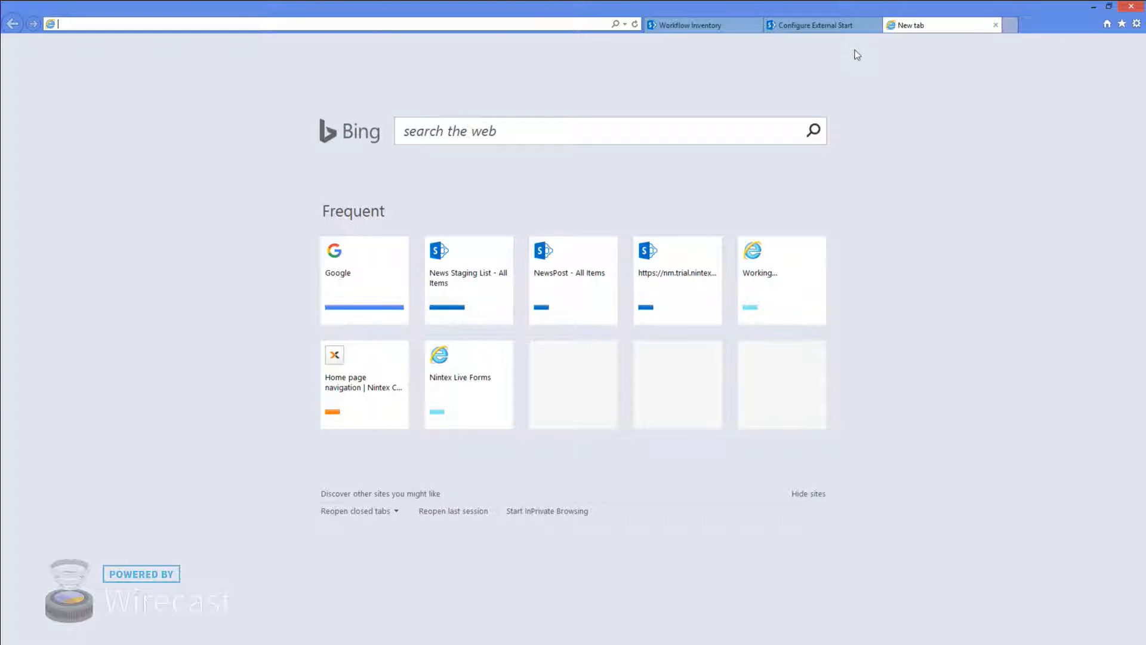
pyautogui.hotkey('ctrl', 'v')
pyautogui.press('Return')
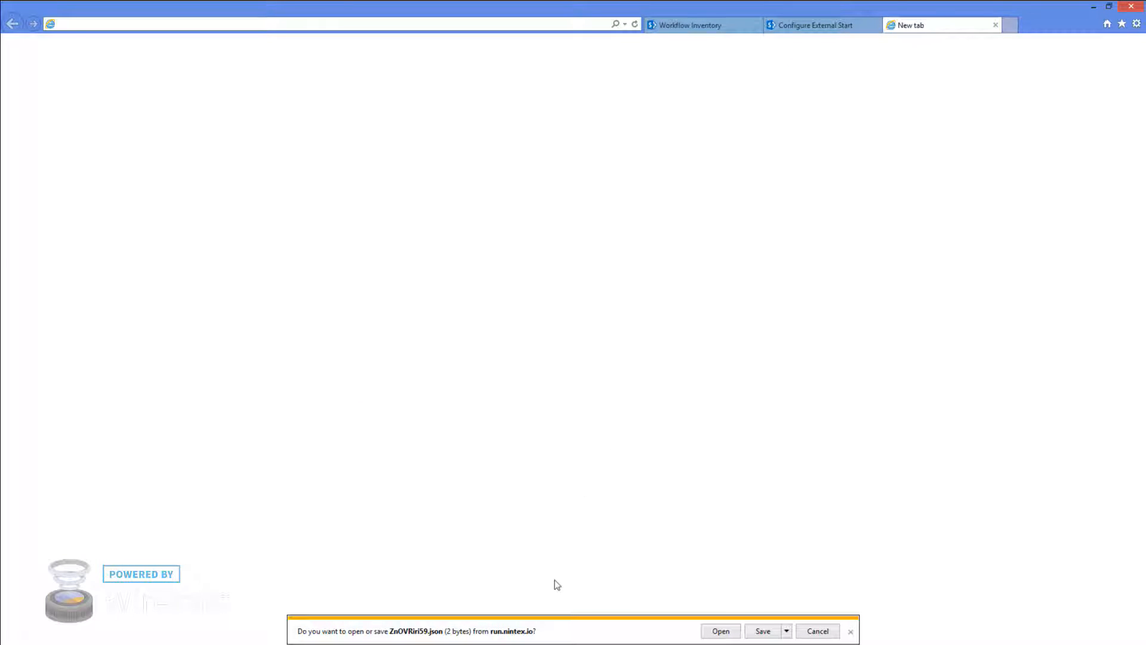
# Dismiss the json download prompt and return to the endpoint details
pyautogui.click(826, 634)
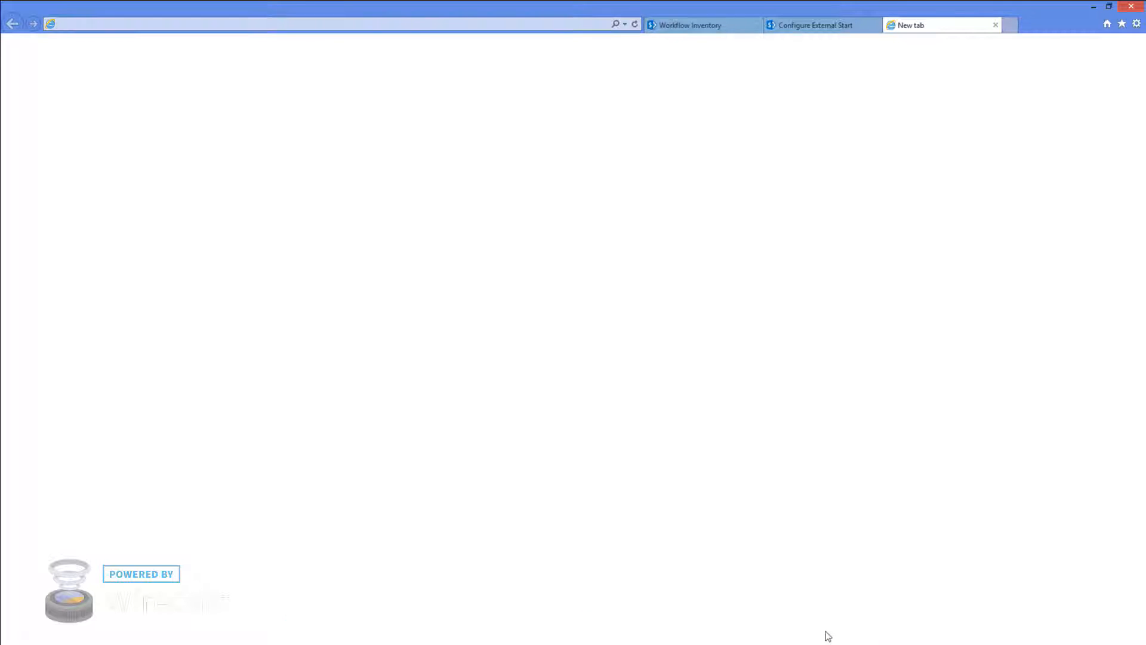
pyautogui.click(709, 28)
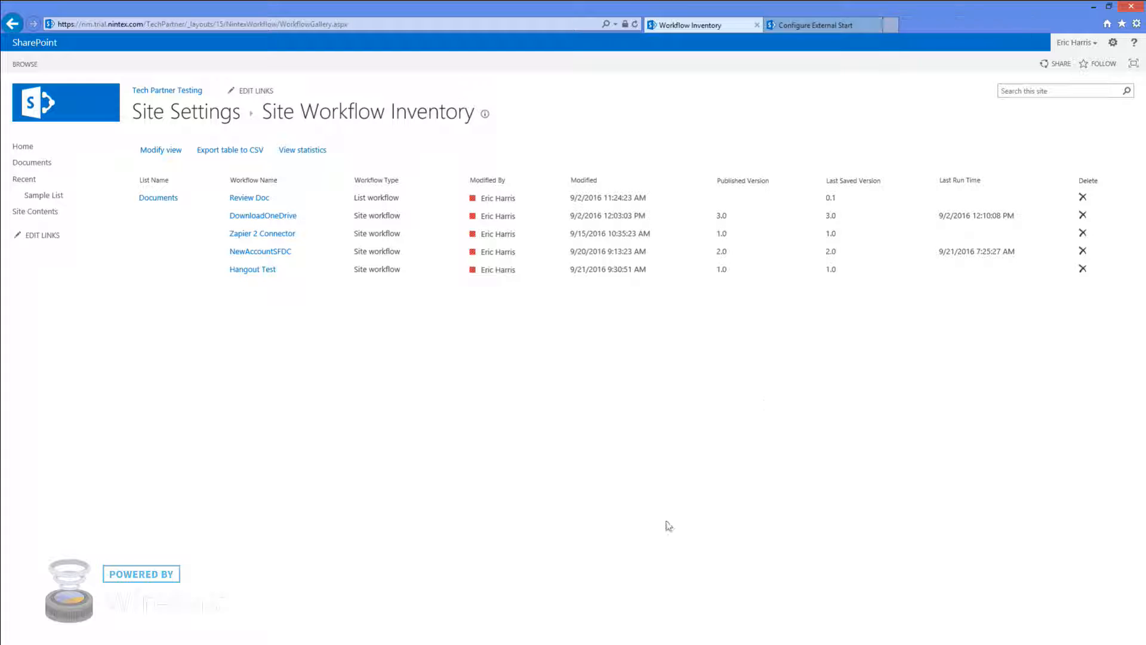
pyautogui.click(808, 31)
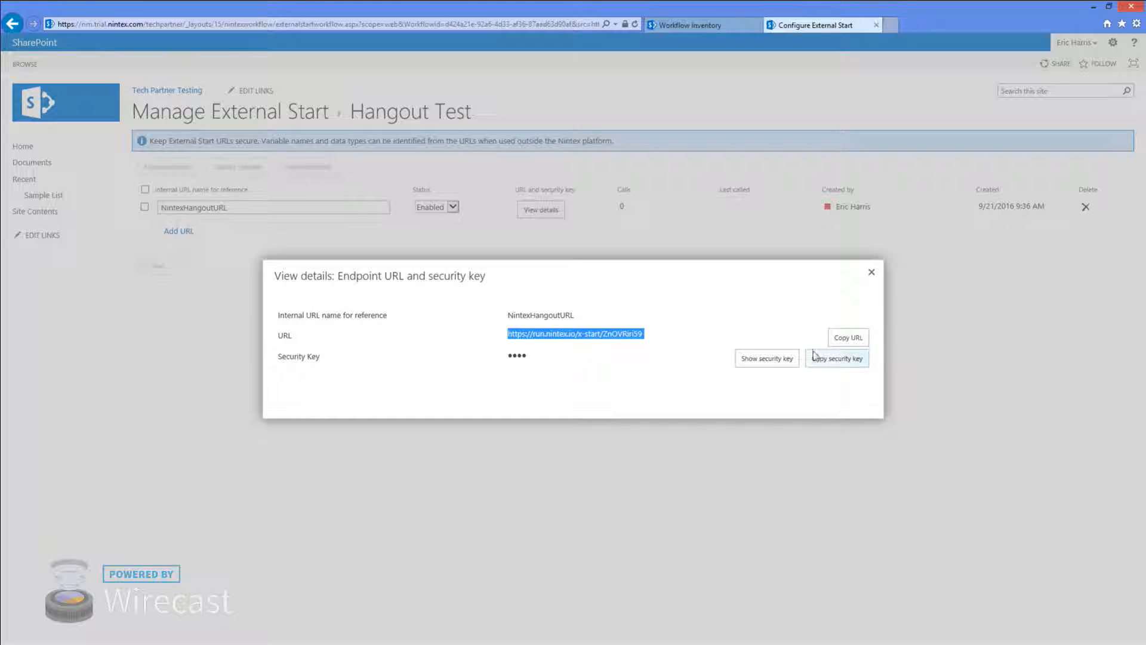
# Dismiss the endpoint details, load zapier.com in a new tab, and return to Zapier's home page
pyautogui.click(870, 274)
pyautogui.click(891, 25)
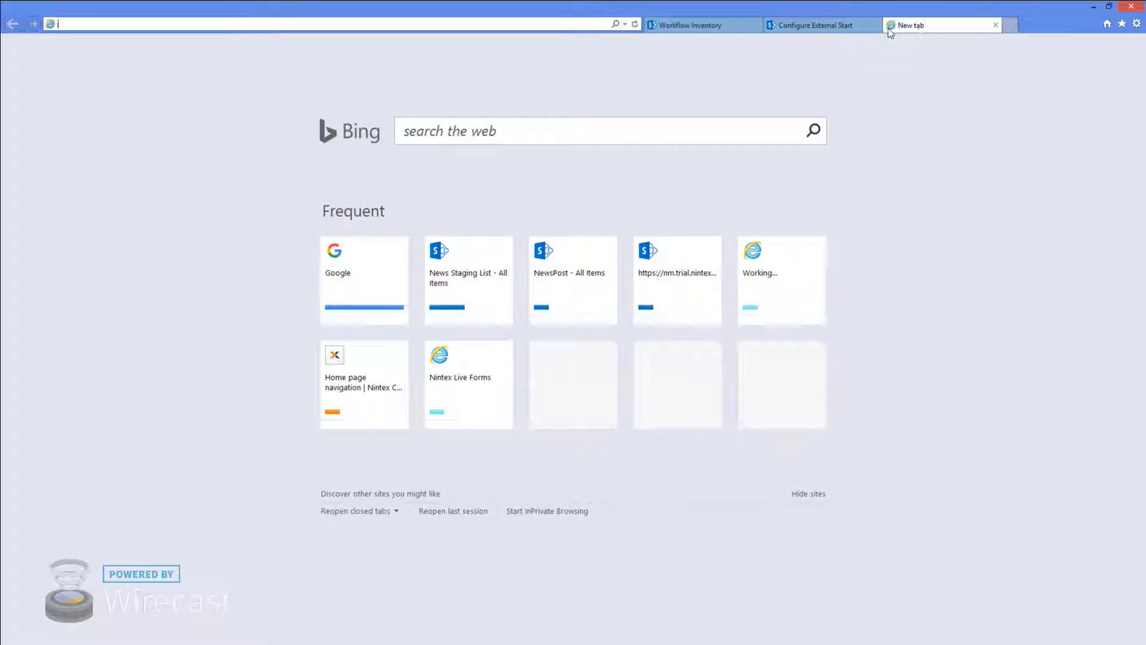
pyautogui.write('zapier.com/')
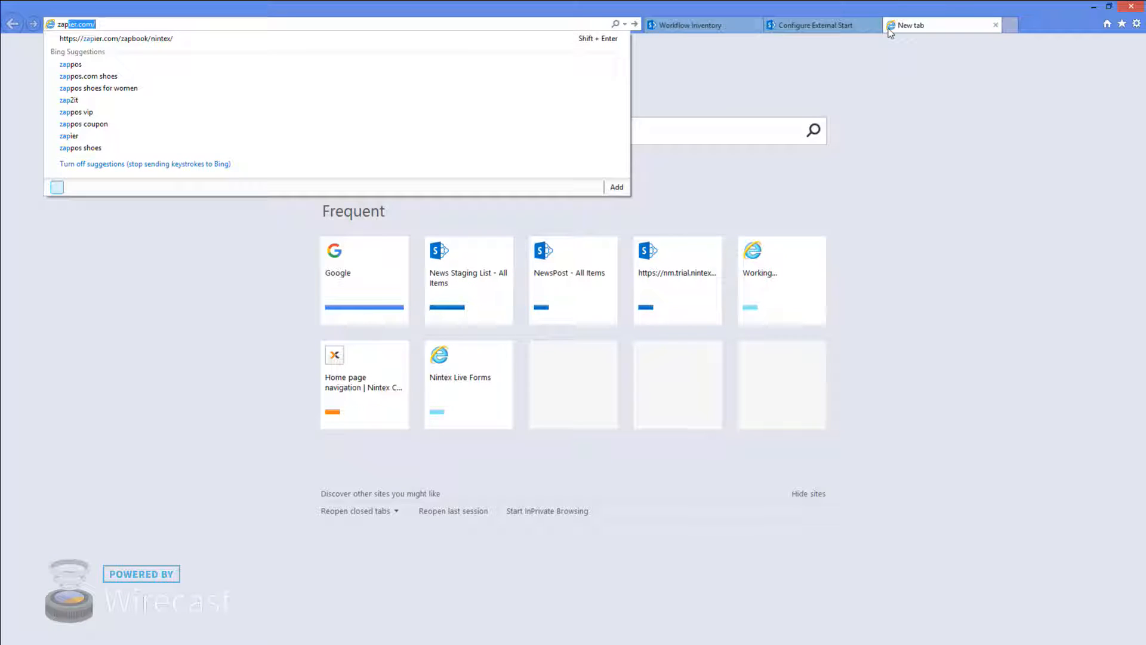
pyautogui.press('Down')
pyautogui.press('Return')
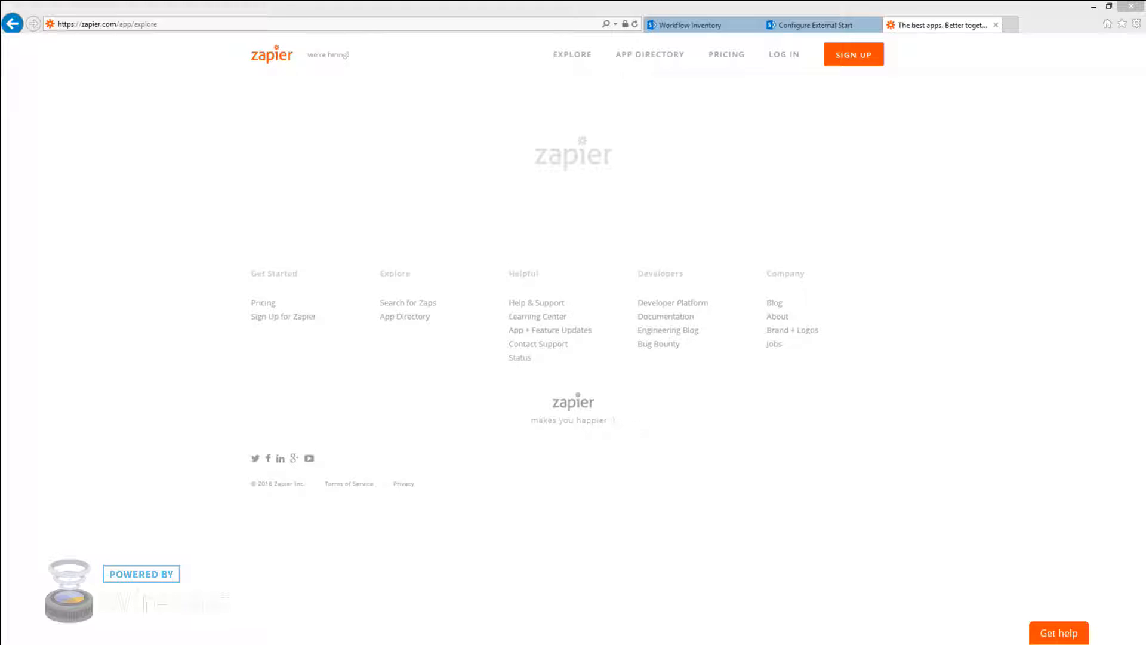
pyautogui.click(564, 56)
pyautogui.click(572, 60)
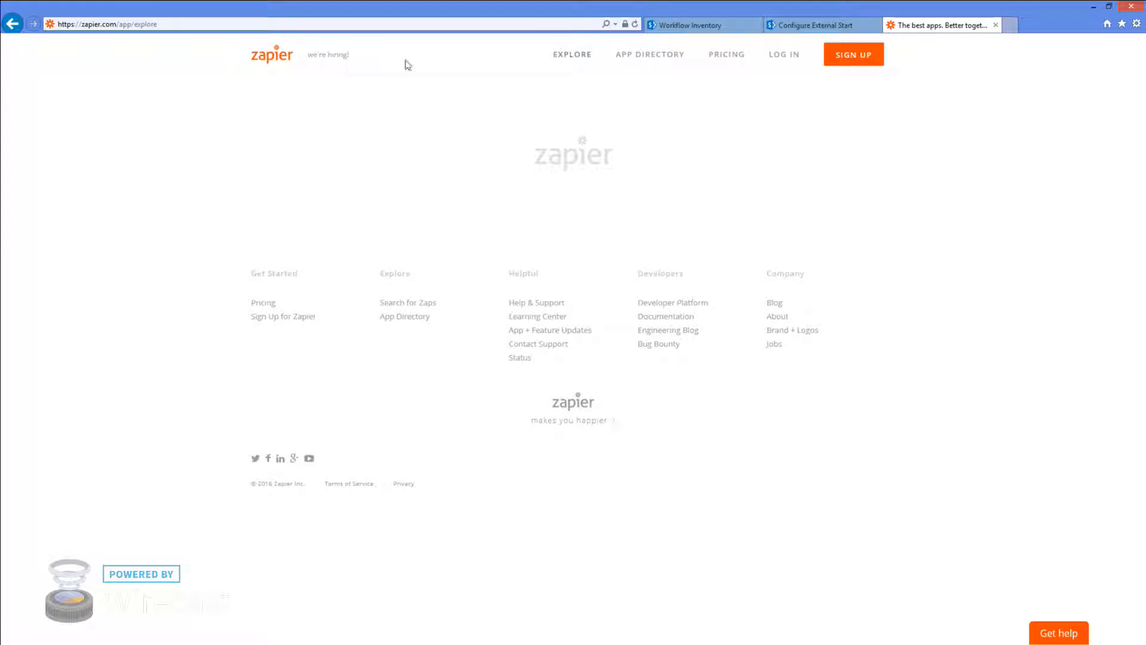
pyautogui.click(274, 54)
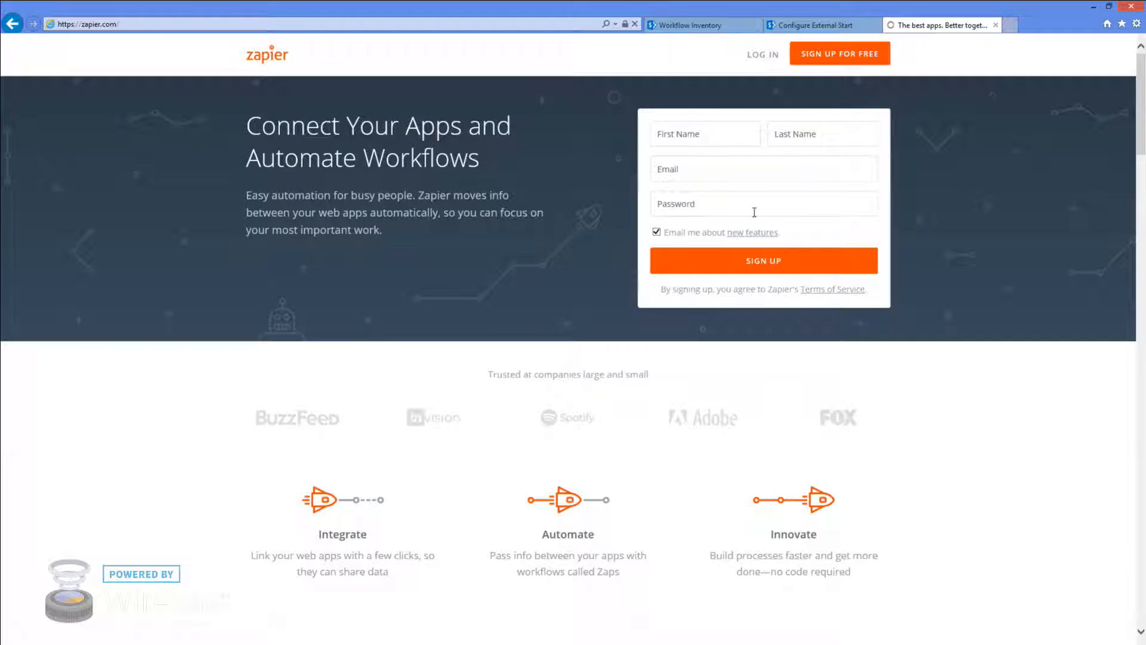
# Log in to Zapier and scroll the Explore page toward Popular Zaps For Nintex
pyautogui.click(765, 55)
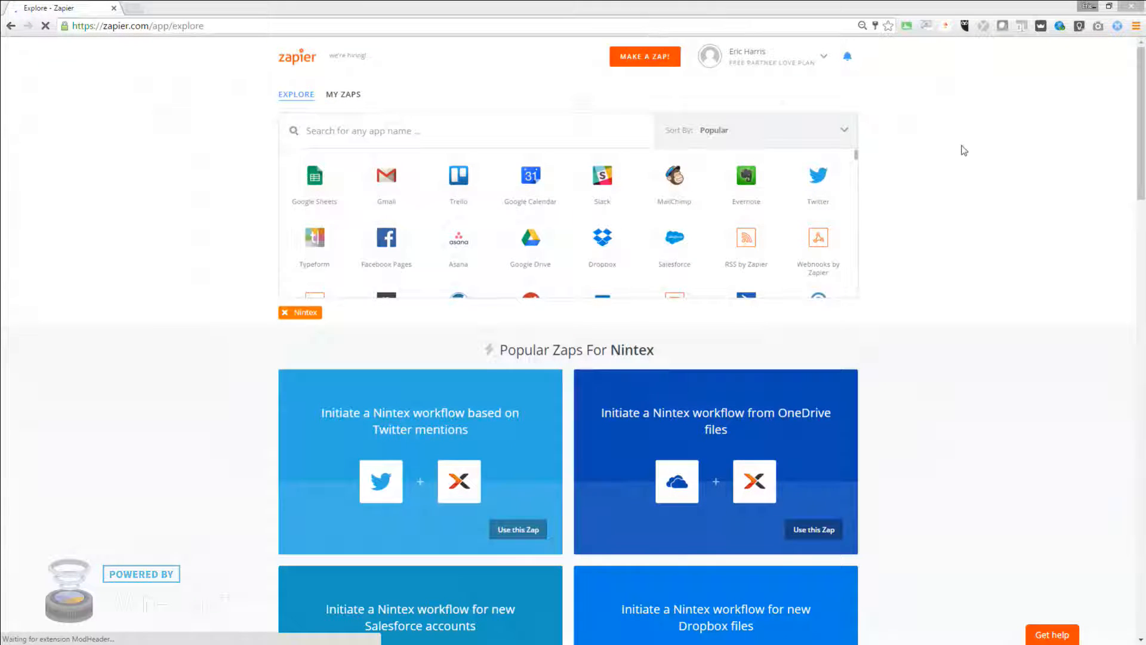
pyautogui.scroll(-1, 980, 149)
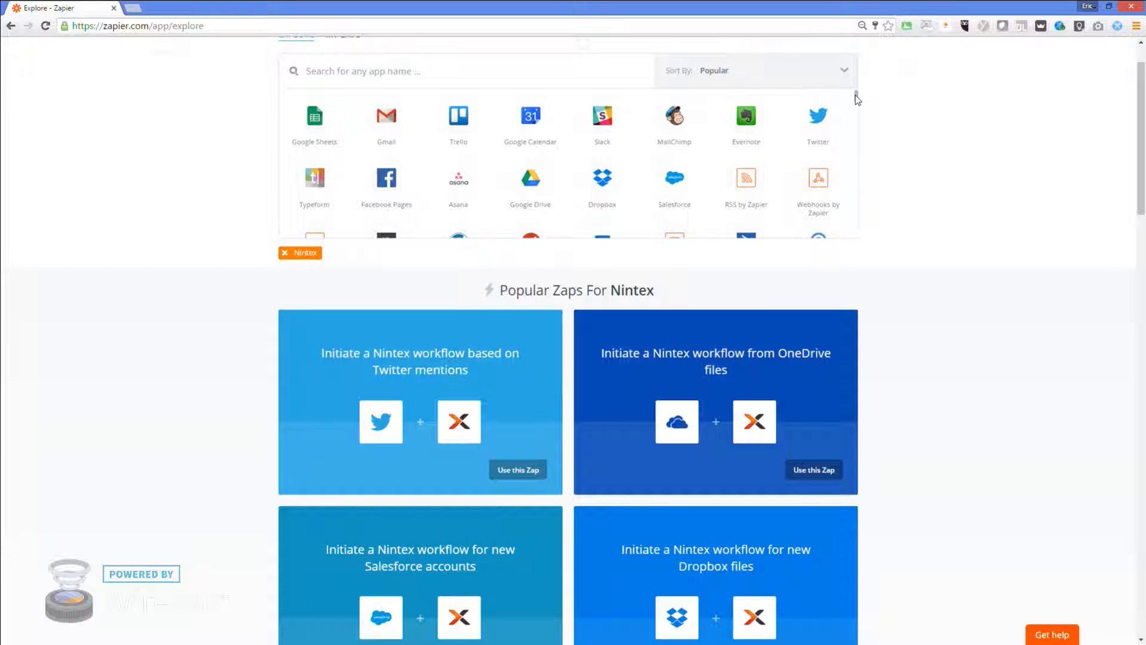
pyautogui.scroll(-3, 858, 100)
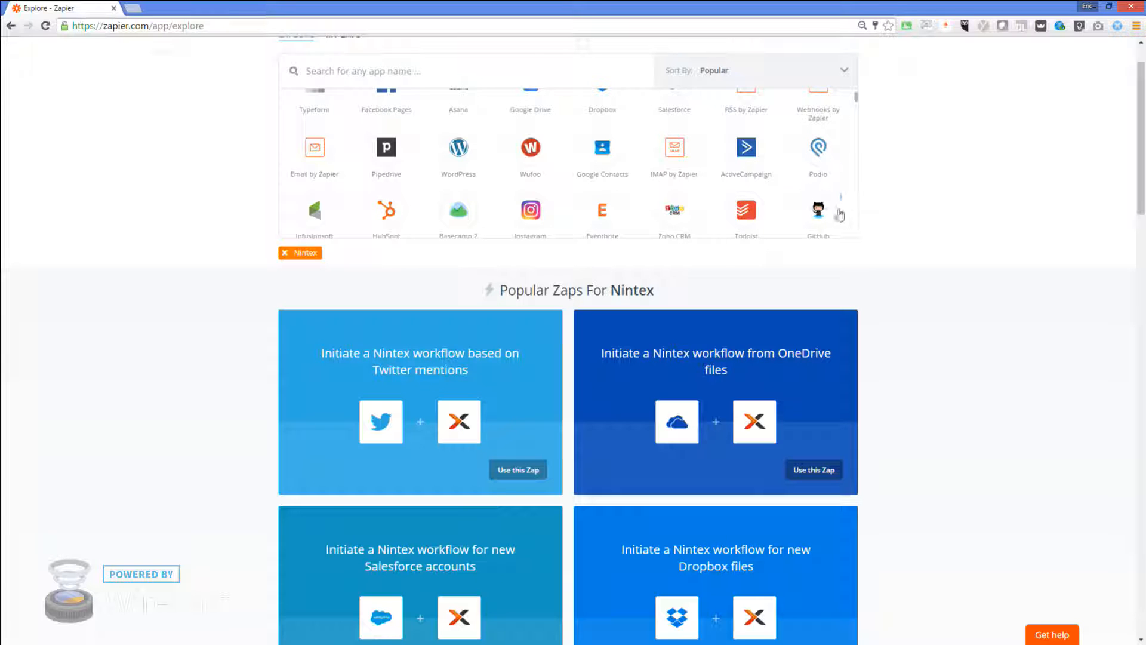
pyautogui.scroll(-2, 840, 215)
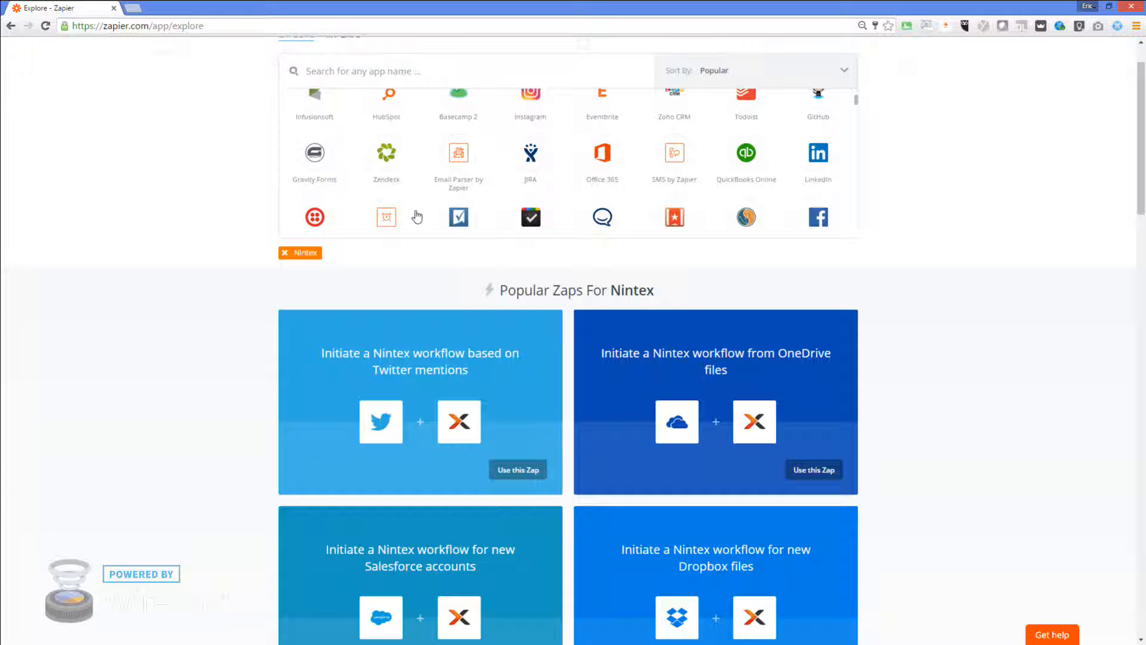
pyautogui.scroll(-1, 1079, 430)
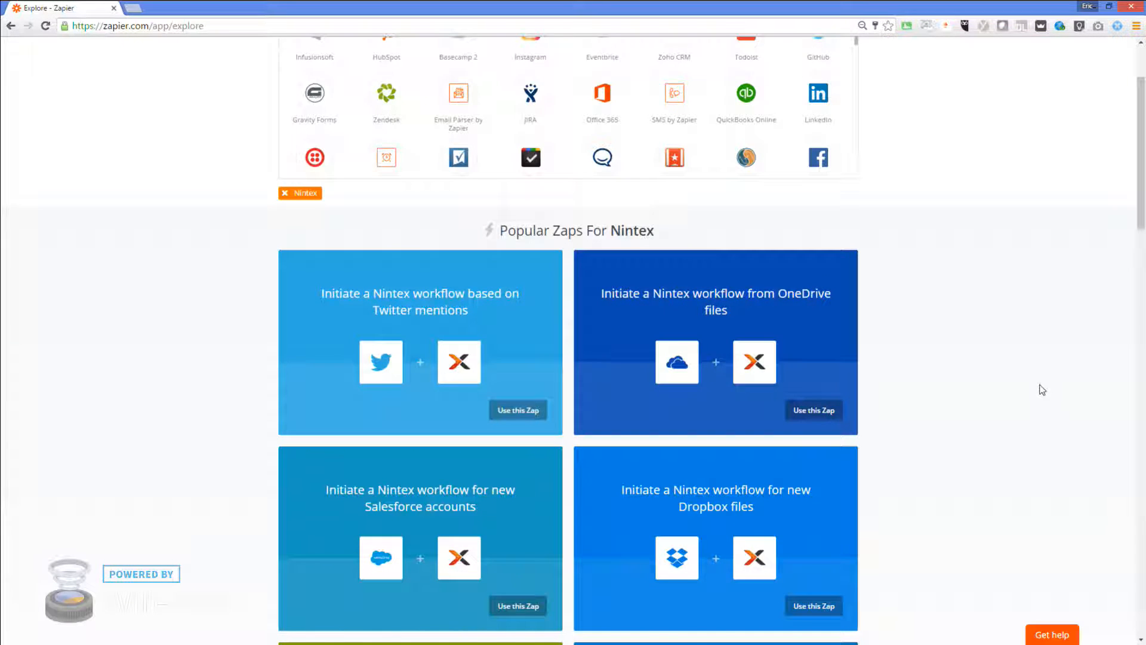
pyautogui.scroll(-1, 1042, 389)
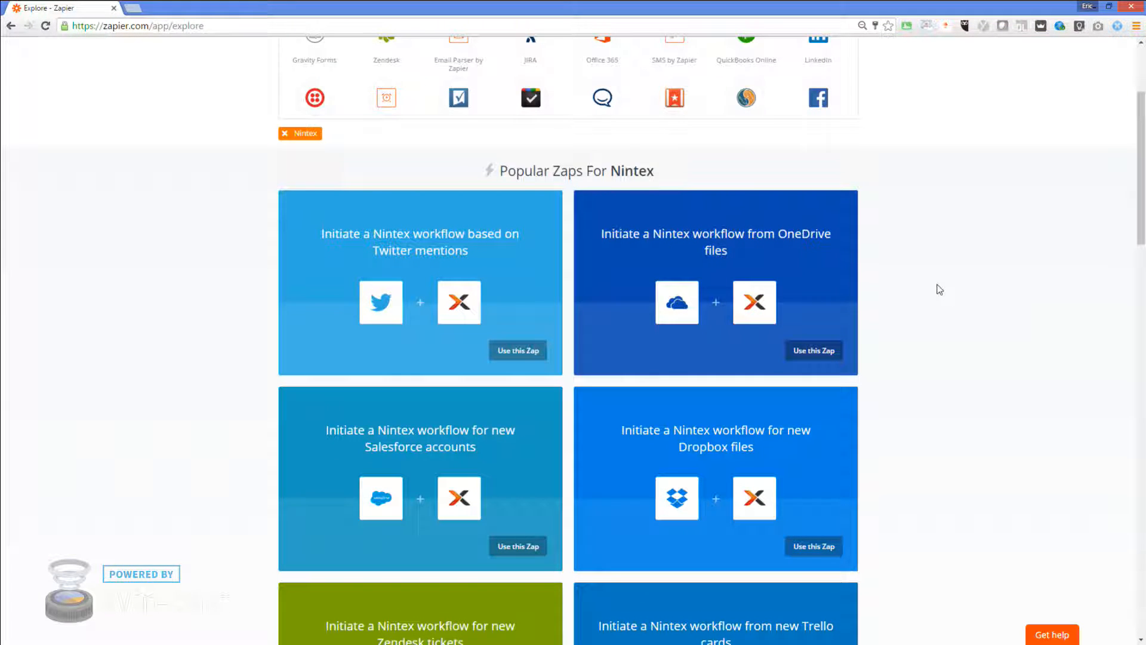
# Choose Use this Zap on the 'Initiate a Nintex workflow from OneDrive files' card
pyautogui.scroll(2, 939, 289)
pyautogui.scroll(-3, 949, 348)
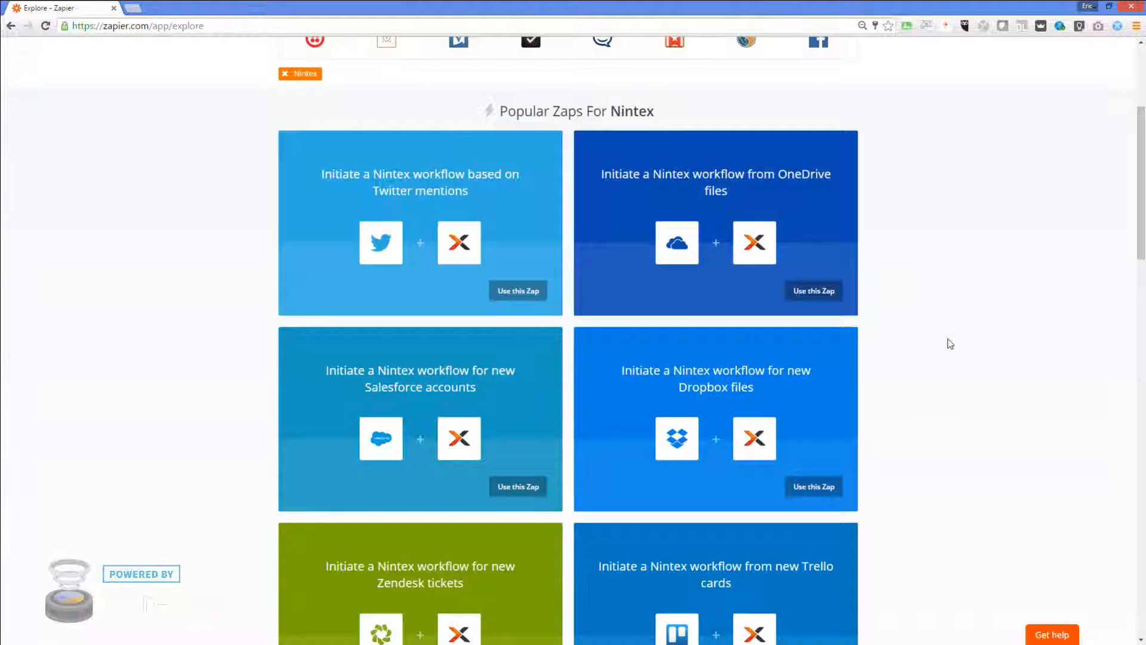
pyautogui.scroll(2, 950, 343)
pyautogui.scroll(-1, 942, 341)
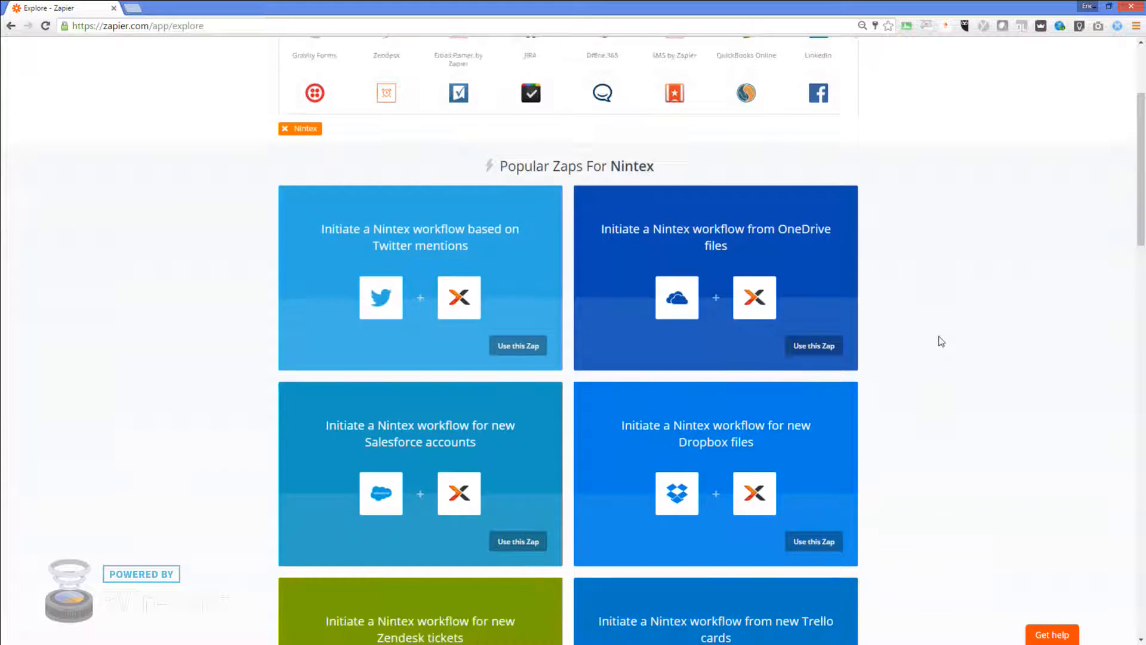
pyautogui.scroll(-1, 941, 341)
pyautogui.scroll(-1, 941, 341)
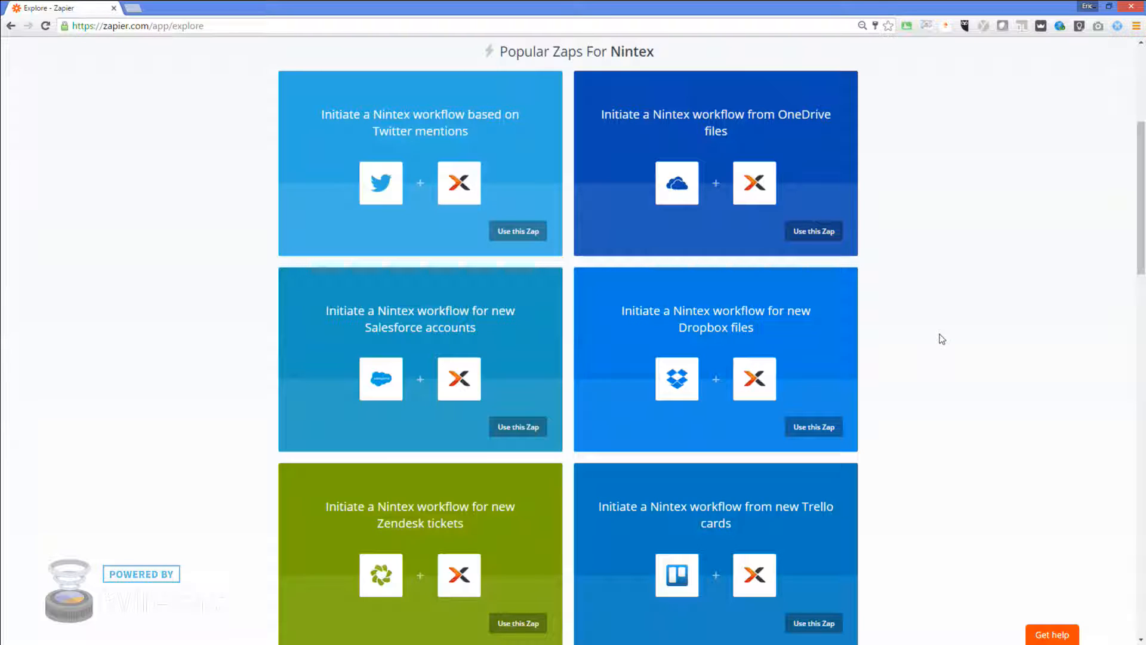
pyautogui.click(815, 234)
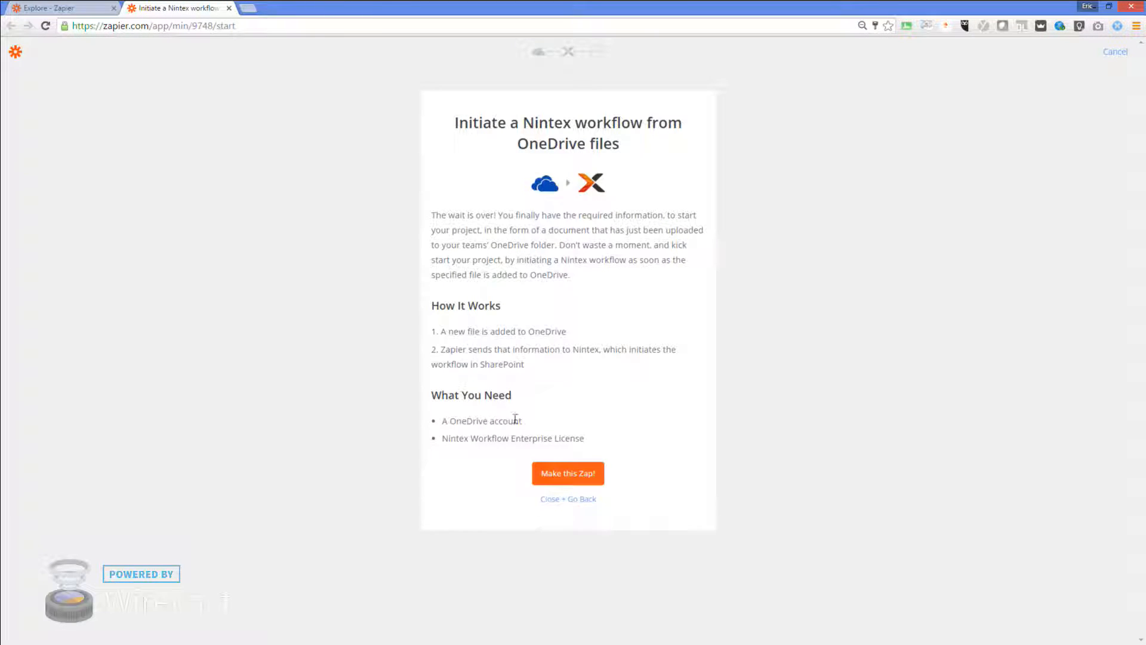
# Choose Make this Zap! on the OneDrive-to-Nintex template description page
pyautogui.click(583, 474)
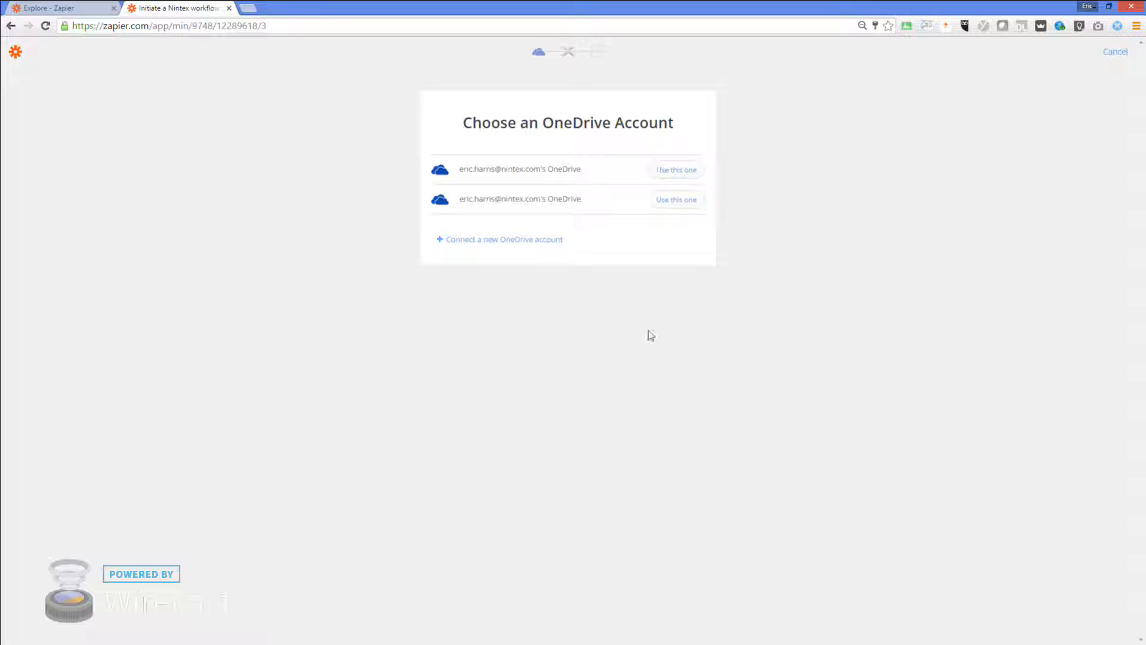
# Try the second OneDrive account, leave its directory at the root folder, then go back
pyautogui.click(674, 200)
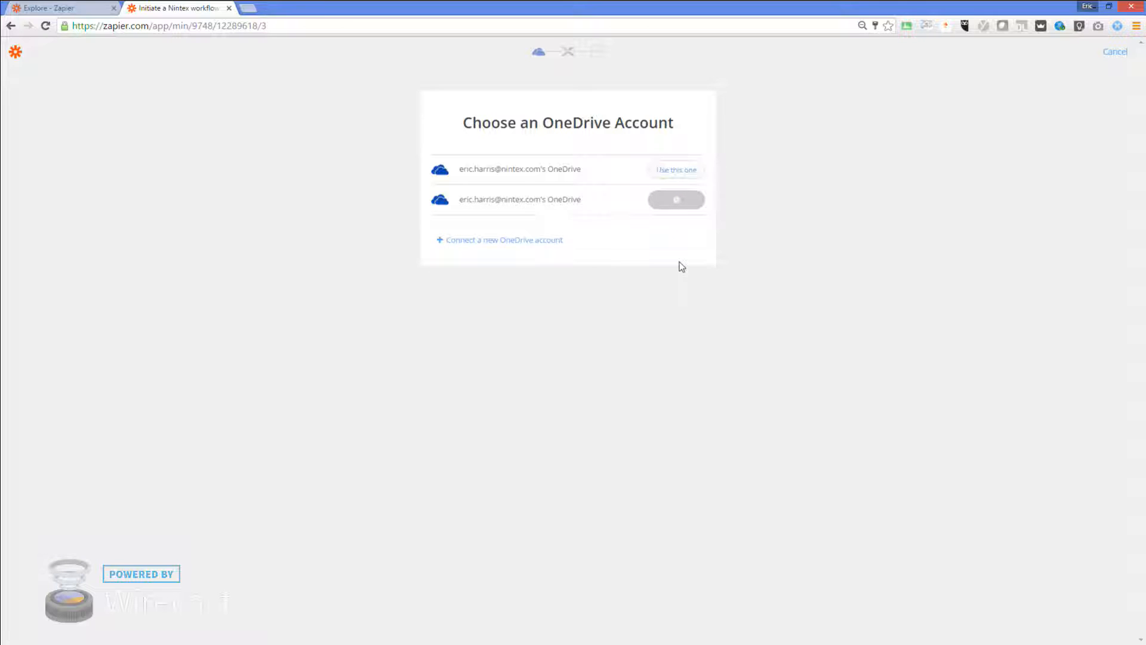
pyautogui.click(545, 242)
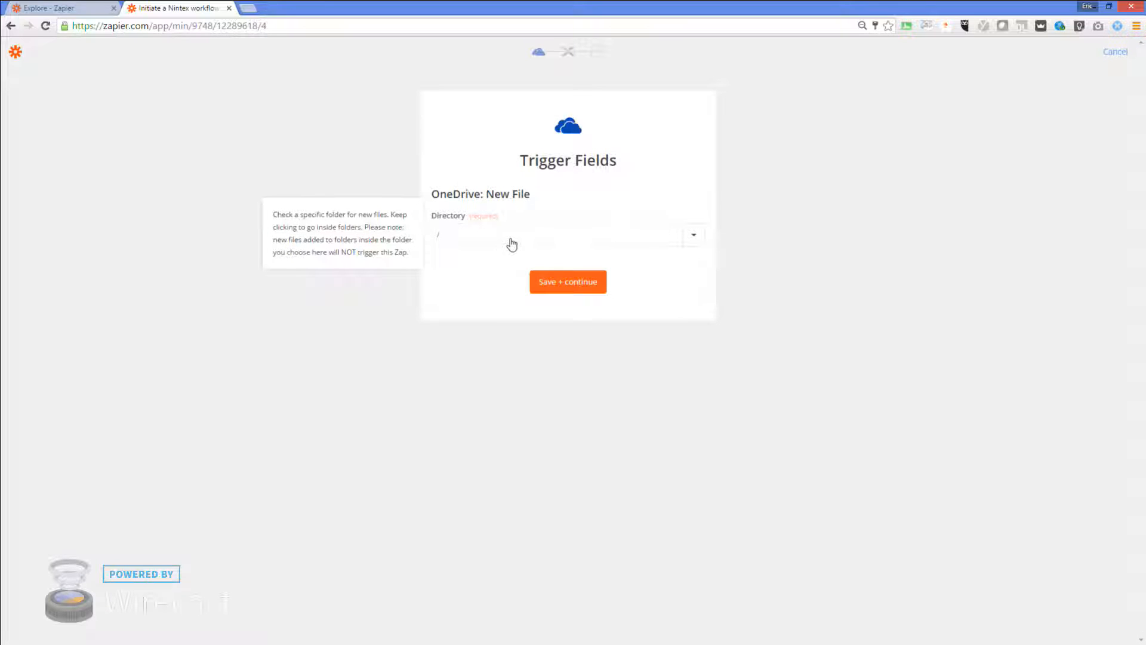
pyautogui.click(512, 243)
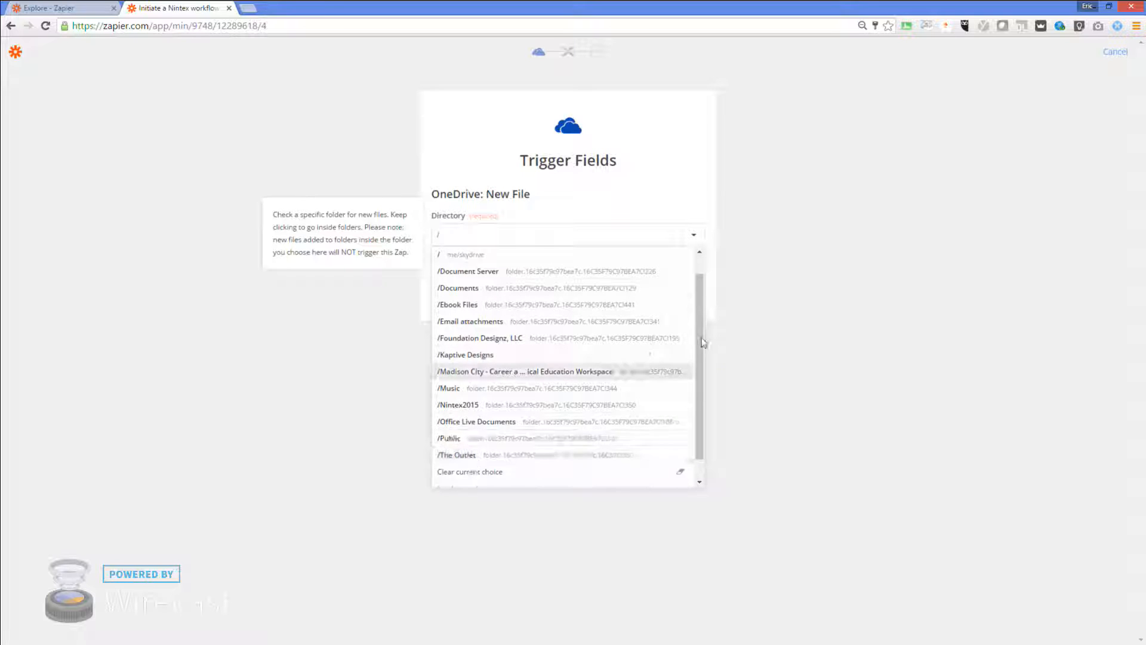
pyautogui.click(735, 206)
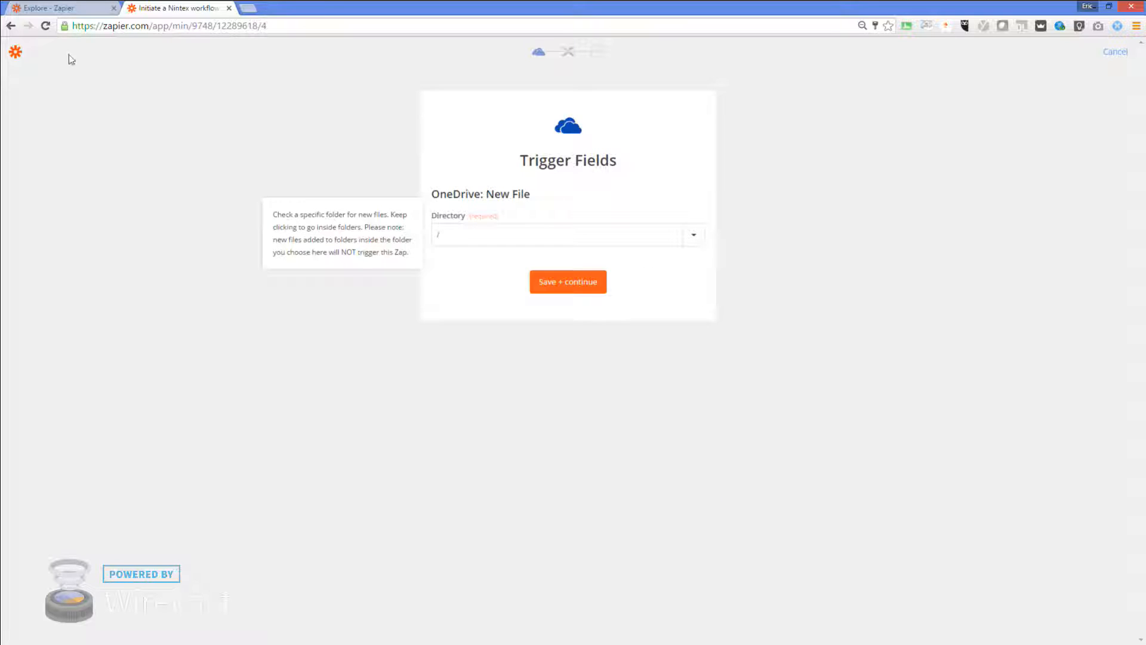
pyautogui.click(11, 26)
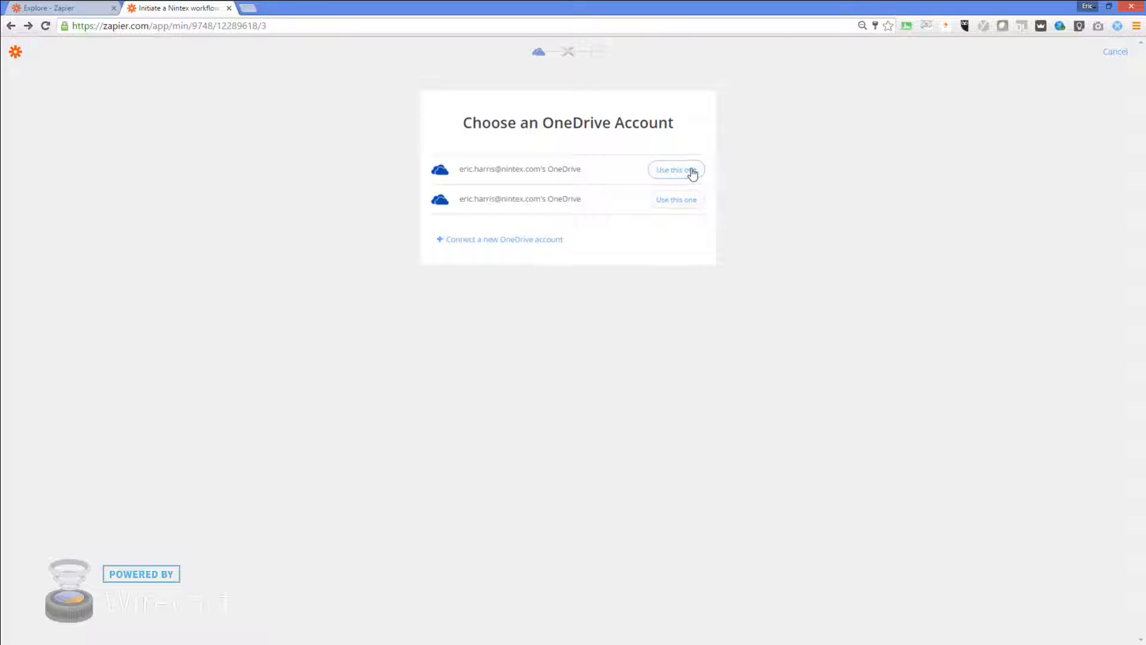
# Use the first OneDrive account with /Documents as the watched directory and save
pyautogui.click(690, 171)
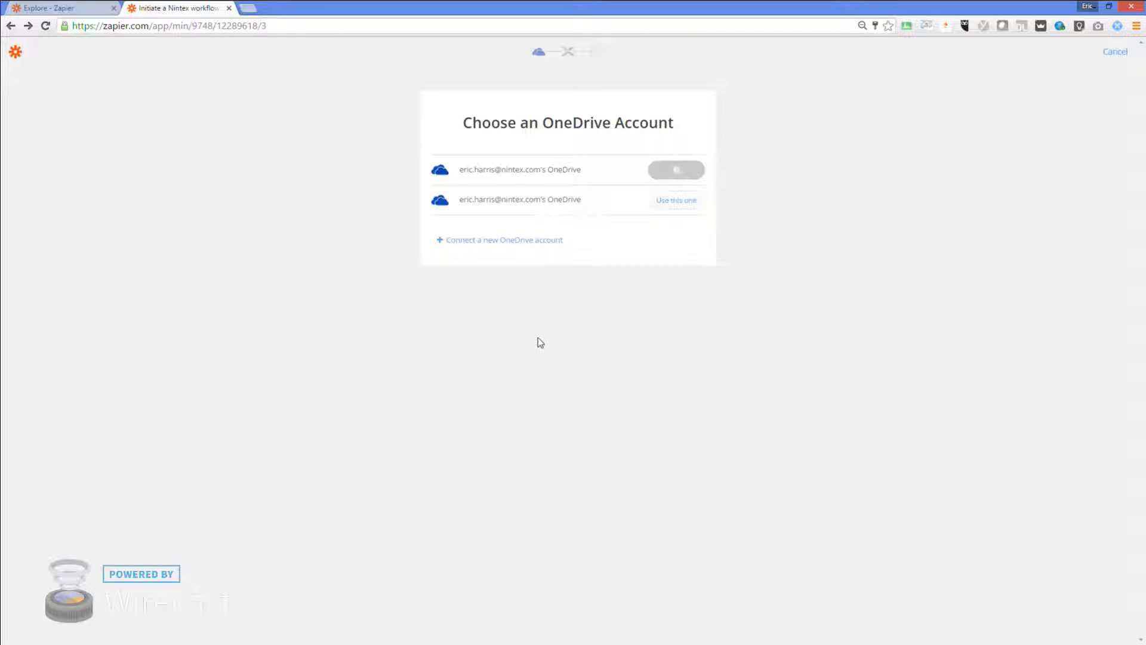
pyautogui.click(619, 237)
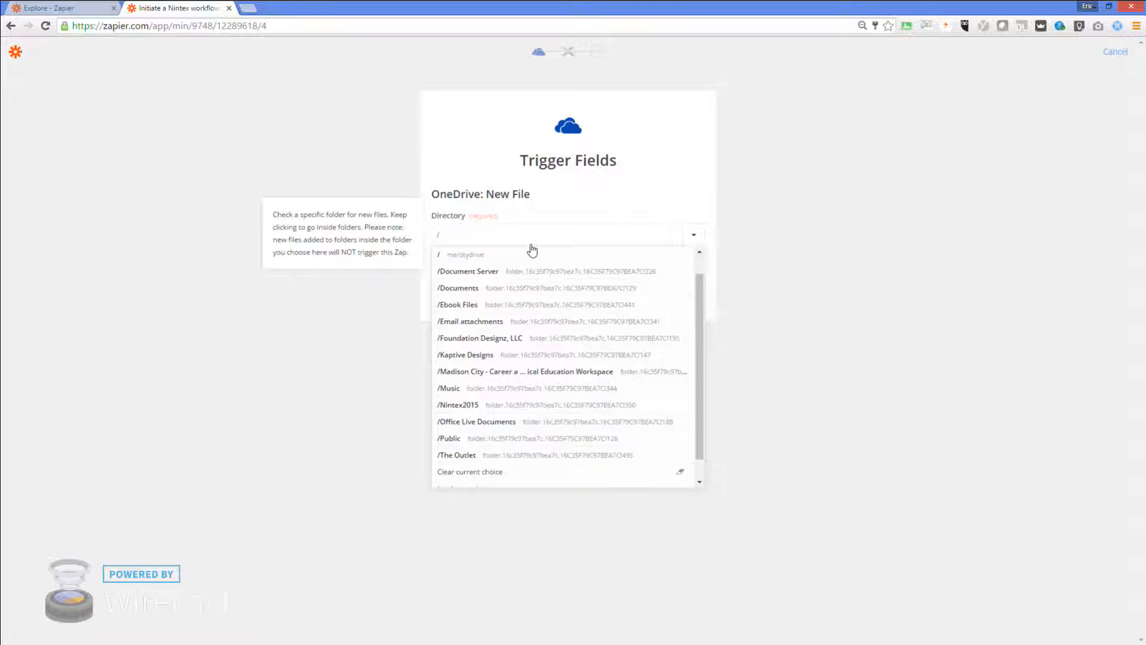
pyautogui.click(456, 288)
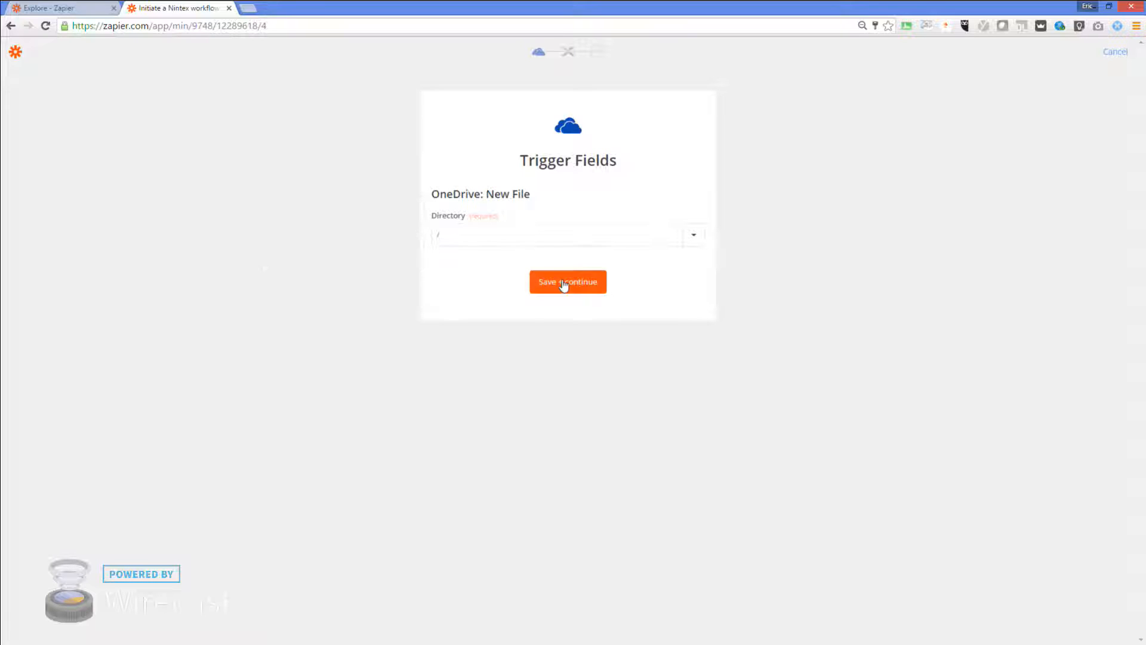
pyautogui.click(565, 245)
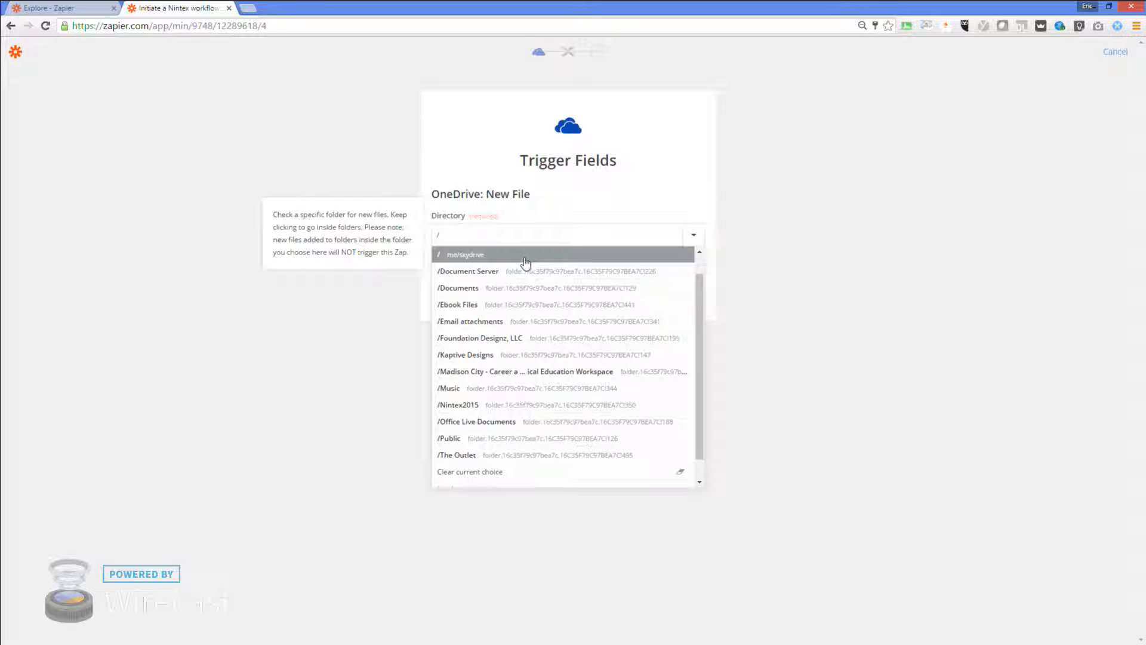
pyautogui.click(468, 287)
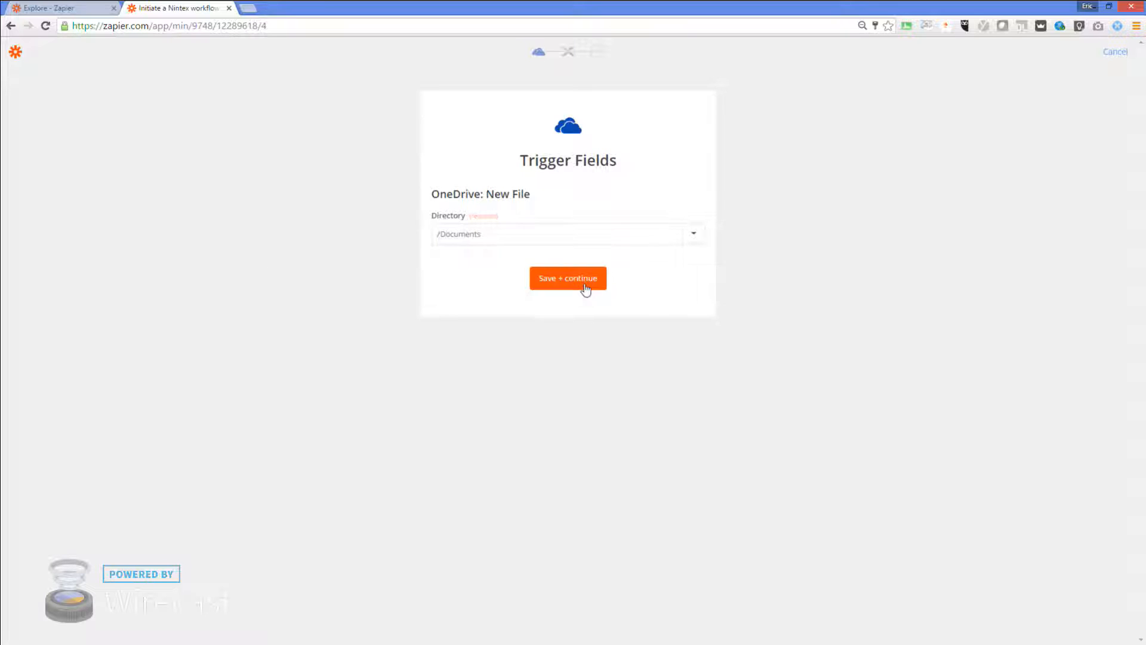
pyautogui.click(583, 286)
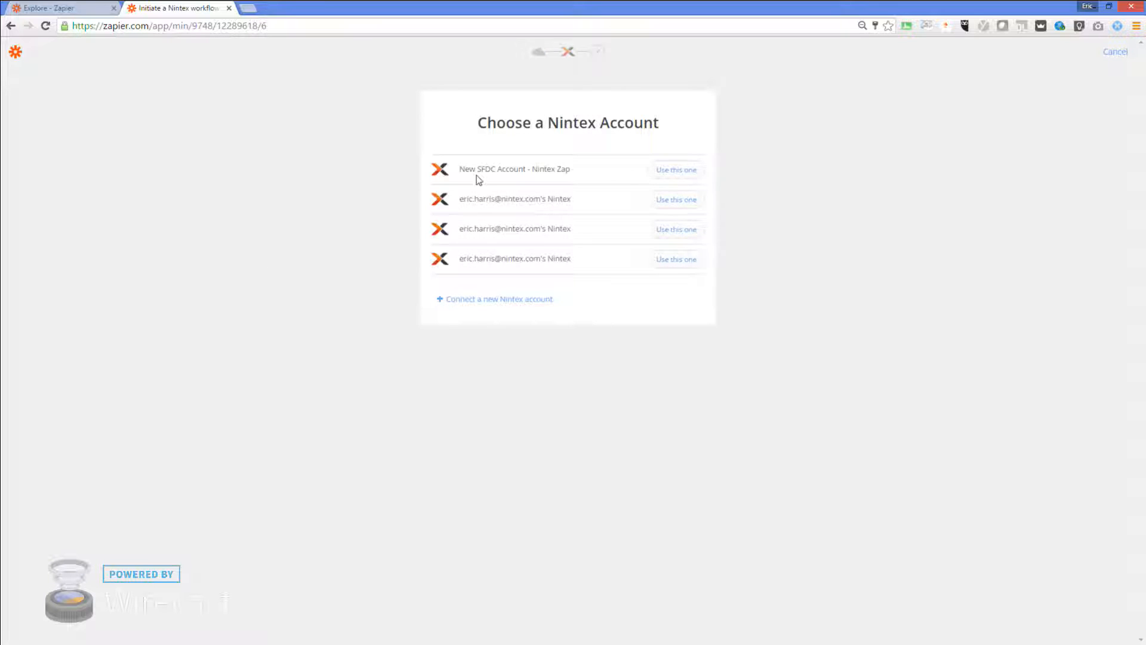
# Begin connecting a new Nintex account in Zapier and move its connection popup aside
pyautogui.click(481, 300)
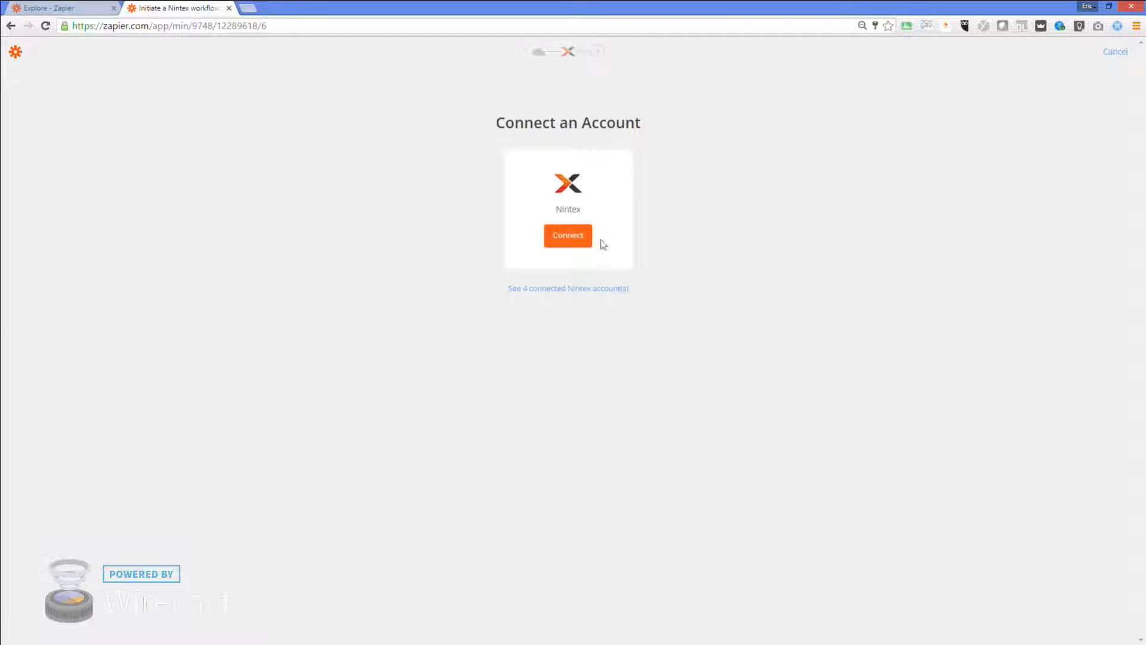
pyautogui.click(566, 238)
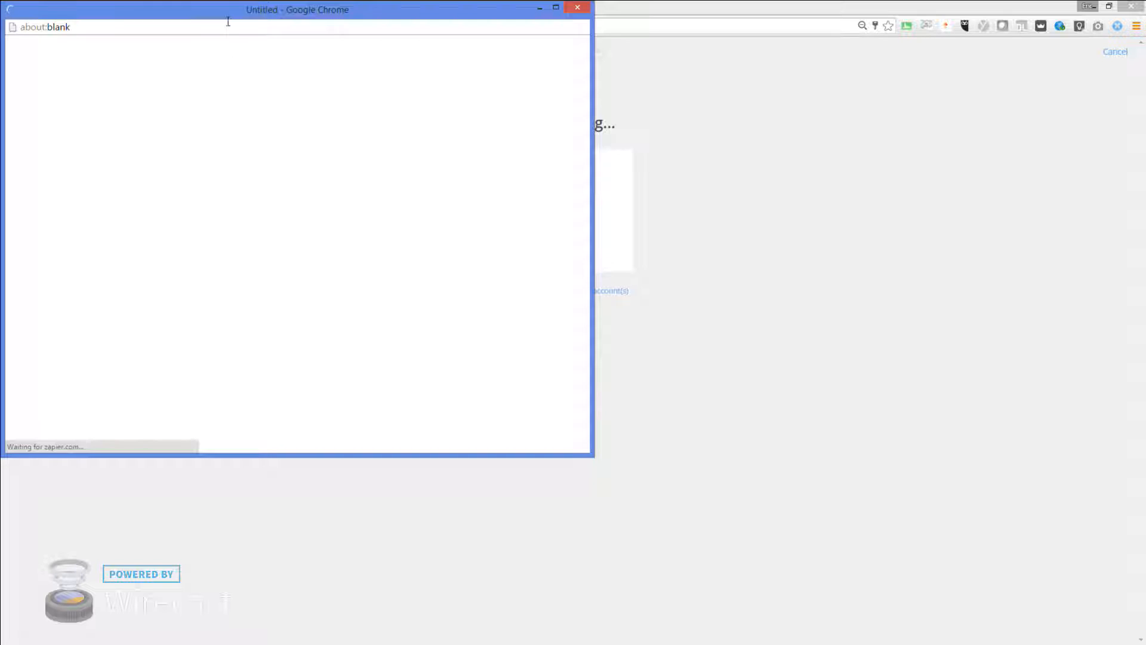
pyautogui.moveTo(228, 10); pyautogui.dragTo(637, 152)
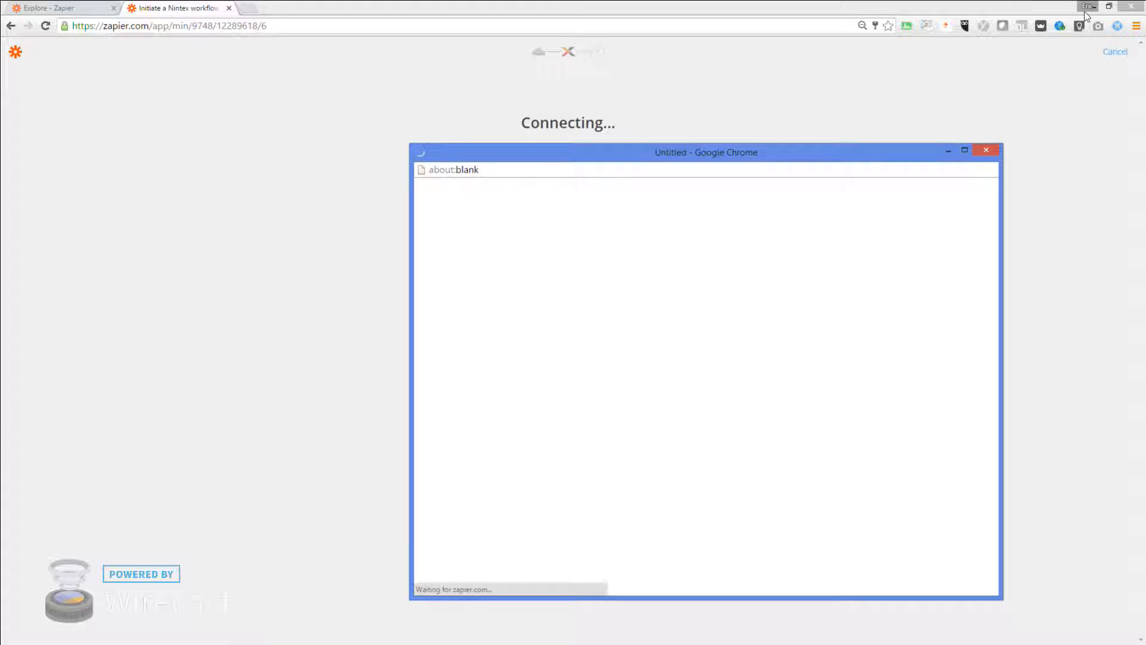
# Show the NintexHangoutURL endpoint details on SharePoint's Configure External Start page
pyautogui.moveTo(1034, 10); pyautogui.dragTo(853, 490)
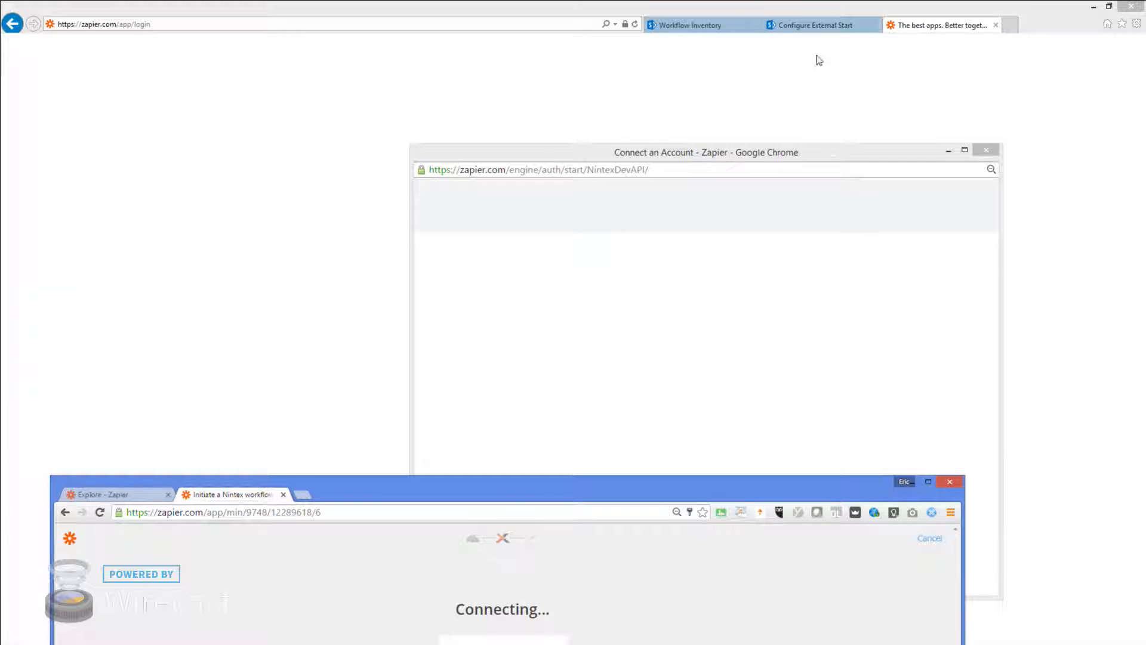
pyautogui.click(812, 25)
pyautogui.click(541, 210)
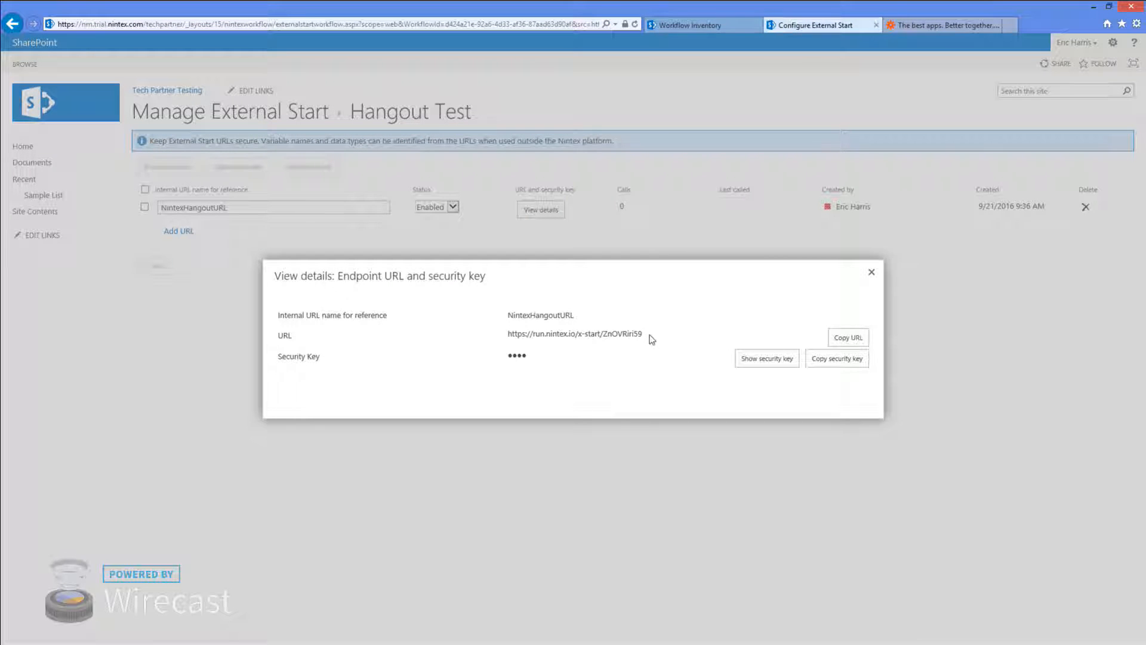
# Copy the workflow endpoint URL into Zapier's Workflow URL field, replacing the old value
pyautogui.click(847, 338)
pyautogui.moveTo(2, 642)
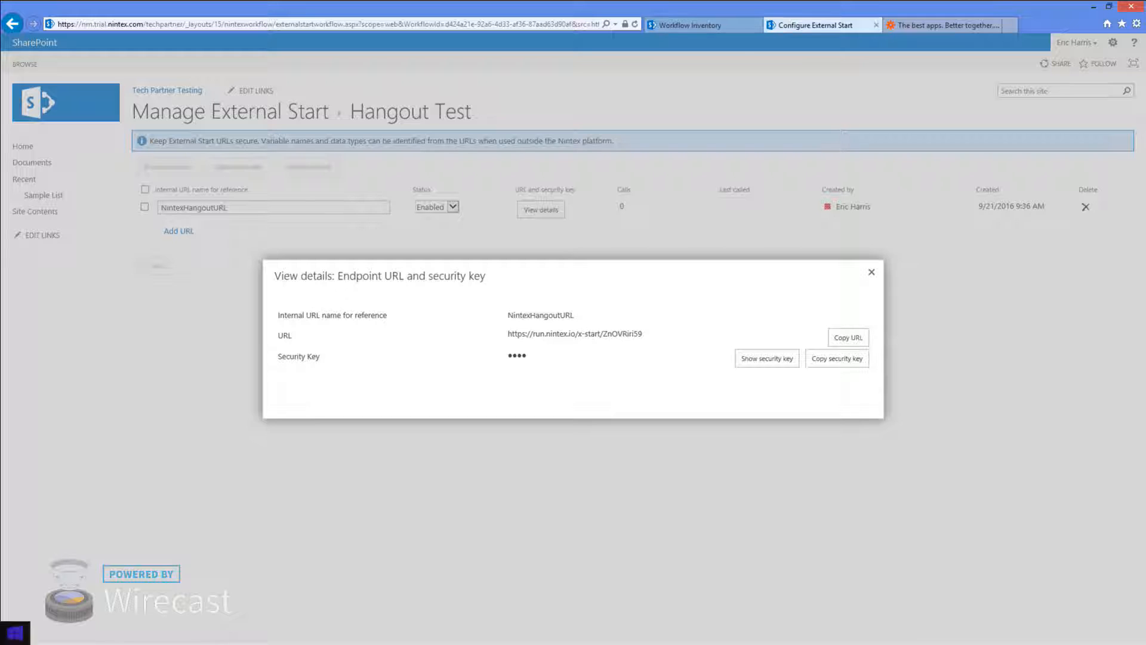
pyautogui.hotkey('alt', 'Tab')
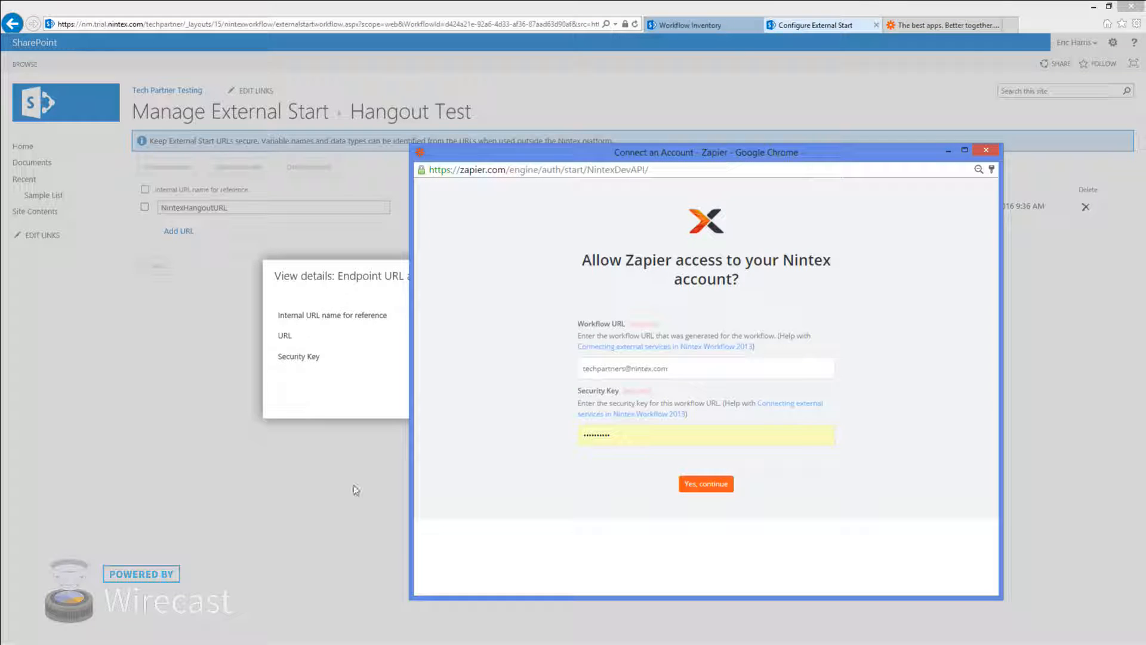
pyautogui.hotkey('ctrl', 'a')
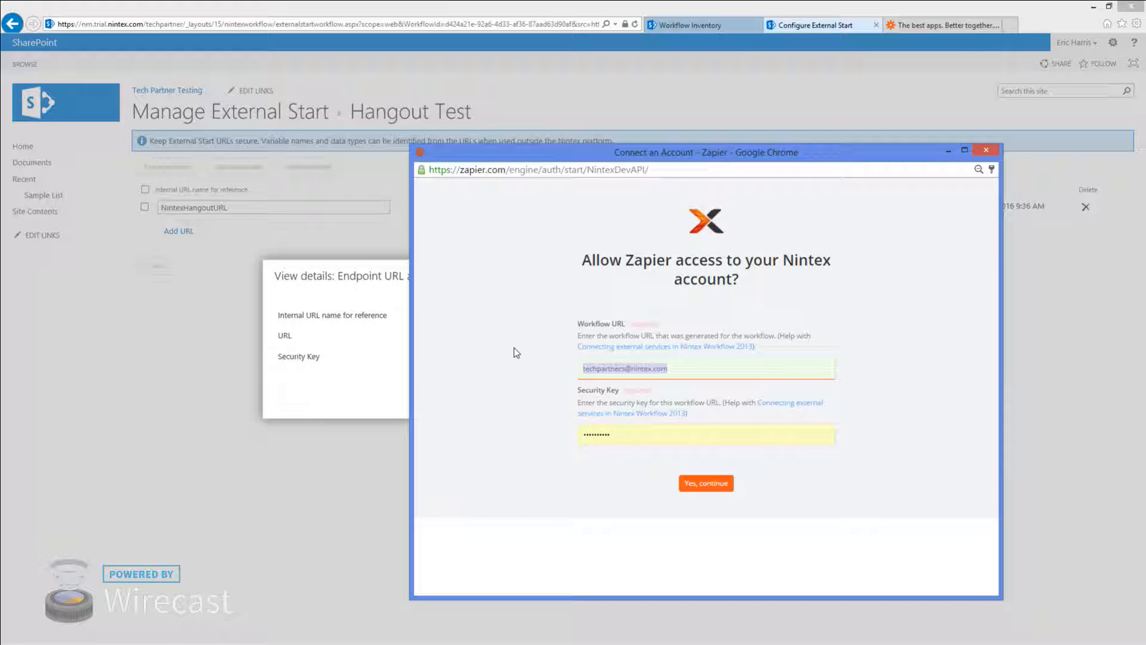
pyautogui.hotkey('ctrl', 'v')
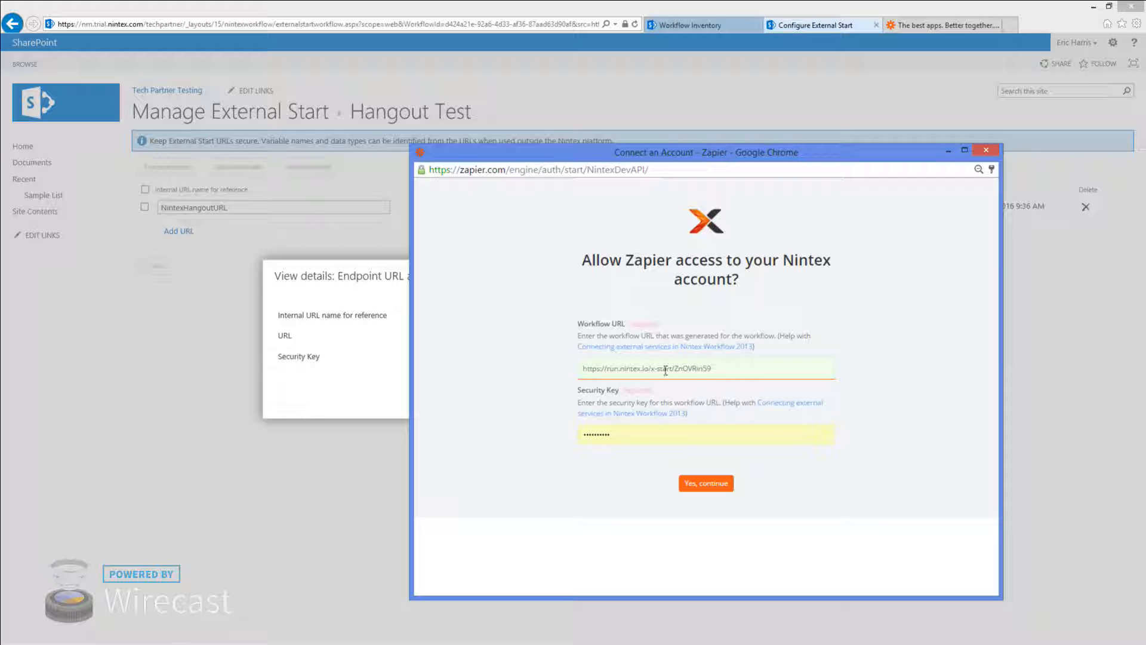
# Copy the security key into Zapier's Security Key field and submit the Nintex connection
pyautogui.click(342, 378)
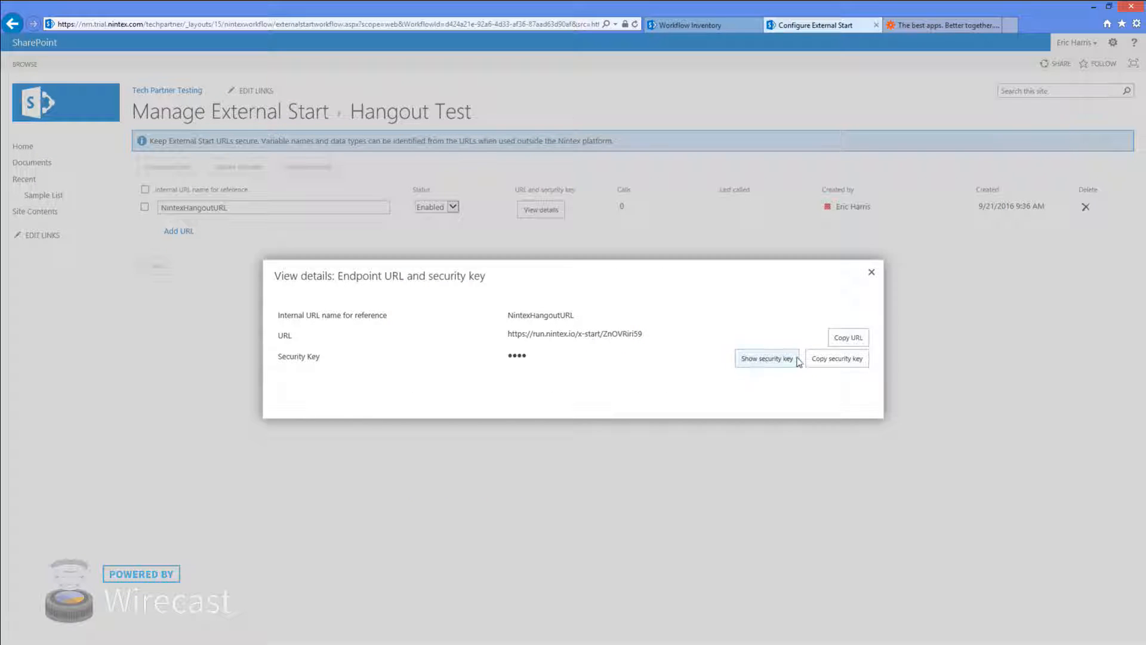
pyautogui.click(836, 360)
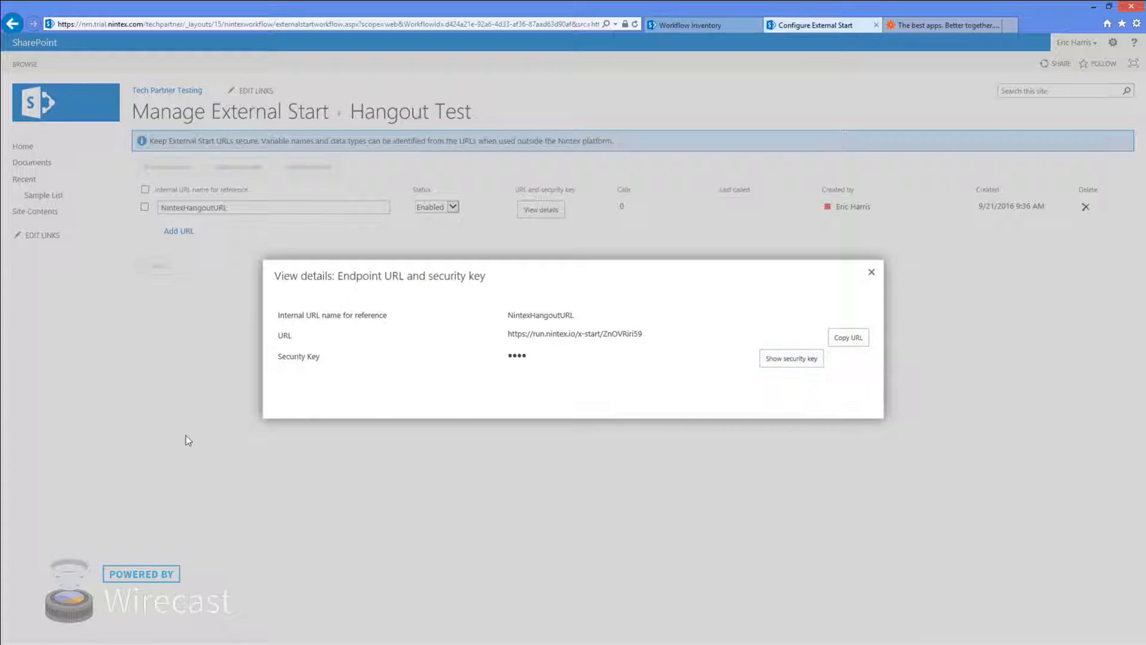
pyautogui.hotkey('alt', 'Tab')
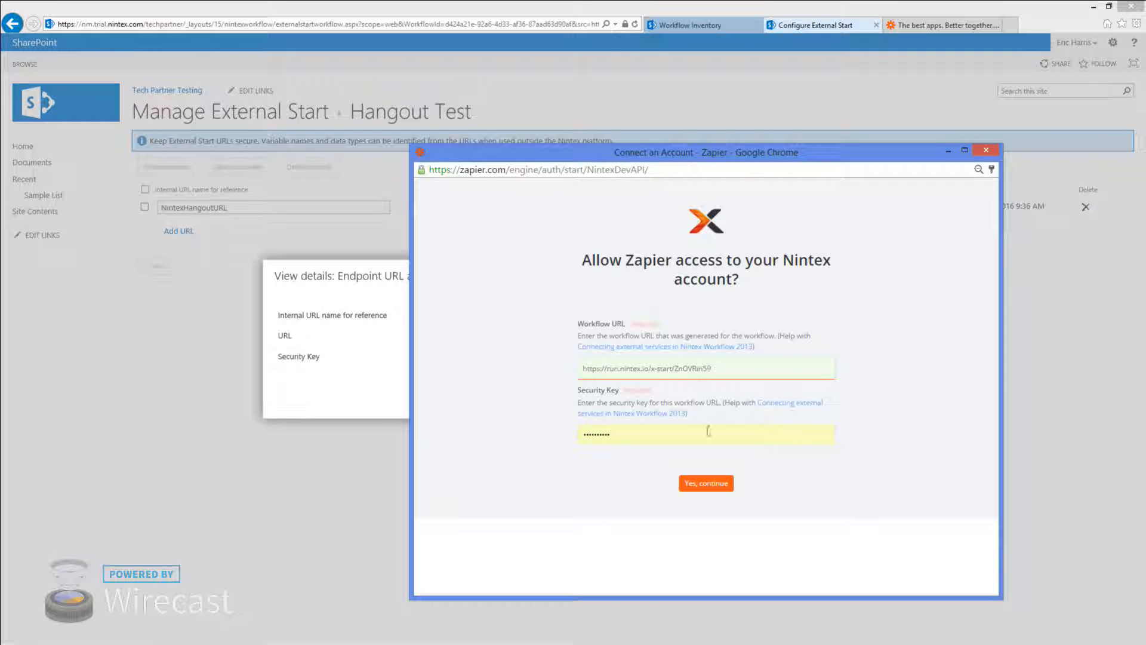
pyautogui.moveTo(698, 431); pyautogui.dragTo(560, 430)
pyautogui.hotkey('ctrl', 'v')
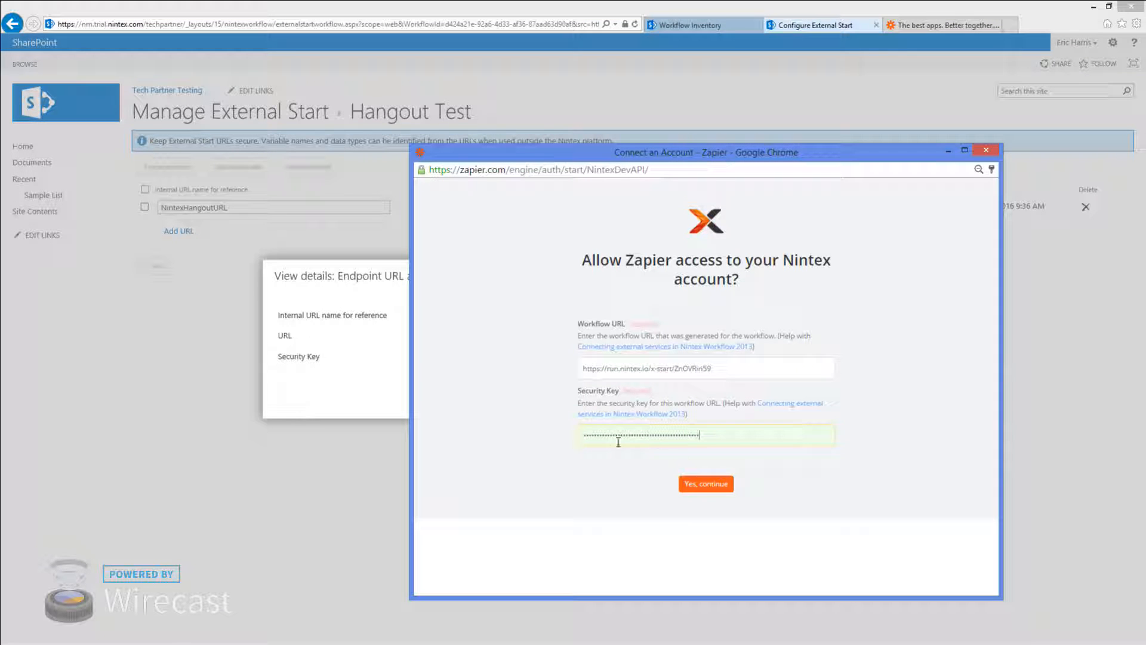
pyautogui.click(712, 493)
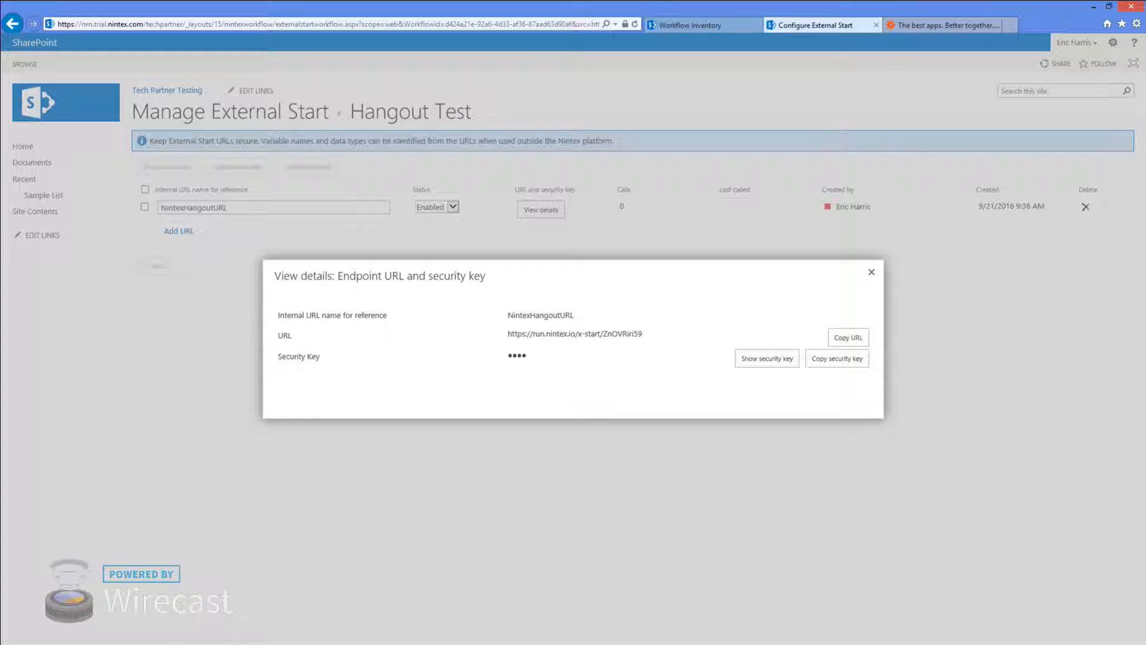
# Map the OneDrive file Name into Input placeholder, turn the Zap on, and start its test
pyautogui.hotkey('alt', 'Tab')
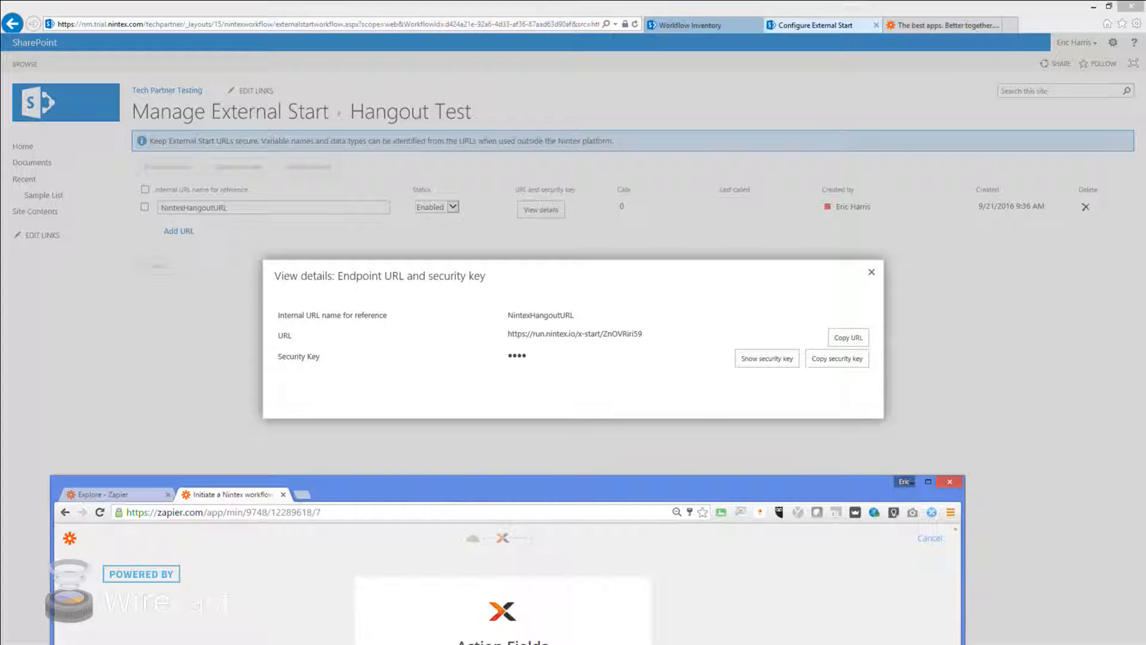
pyautogui.moveTo(388, 492); pyautogui.dragTo(364, 59)
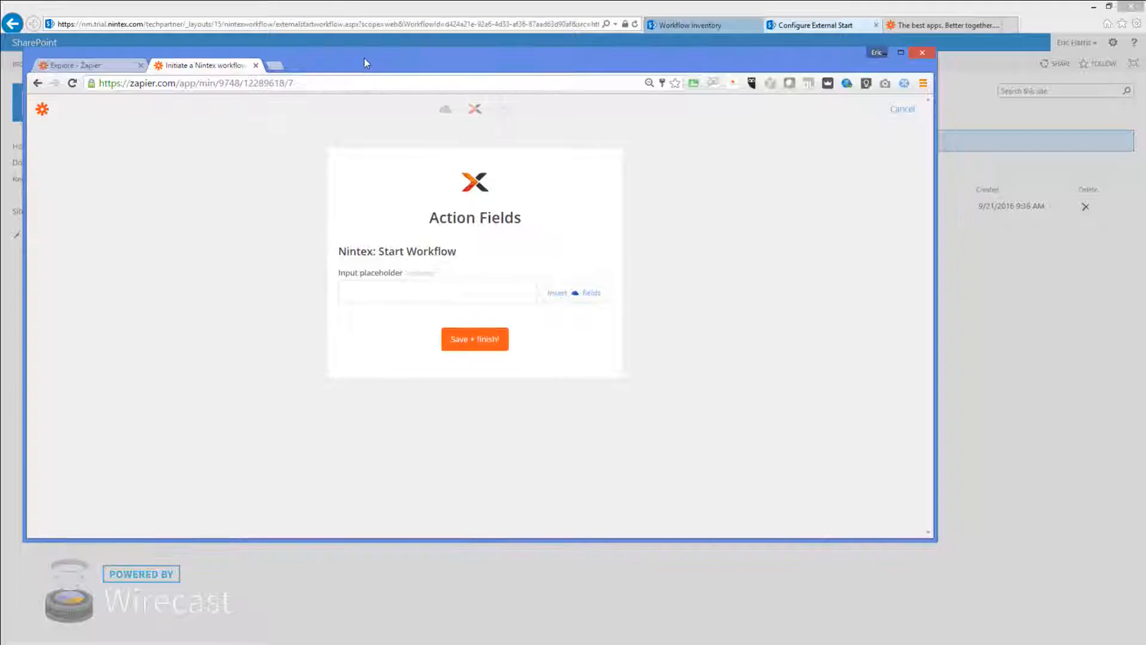
pyautogui.doubleClick(375, 49)
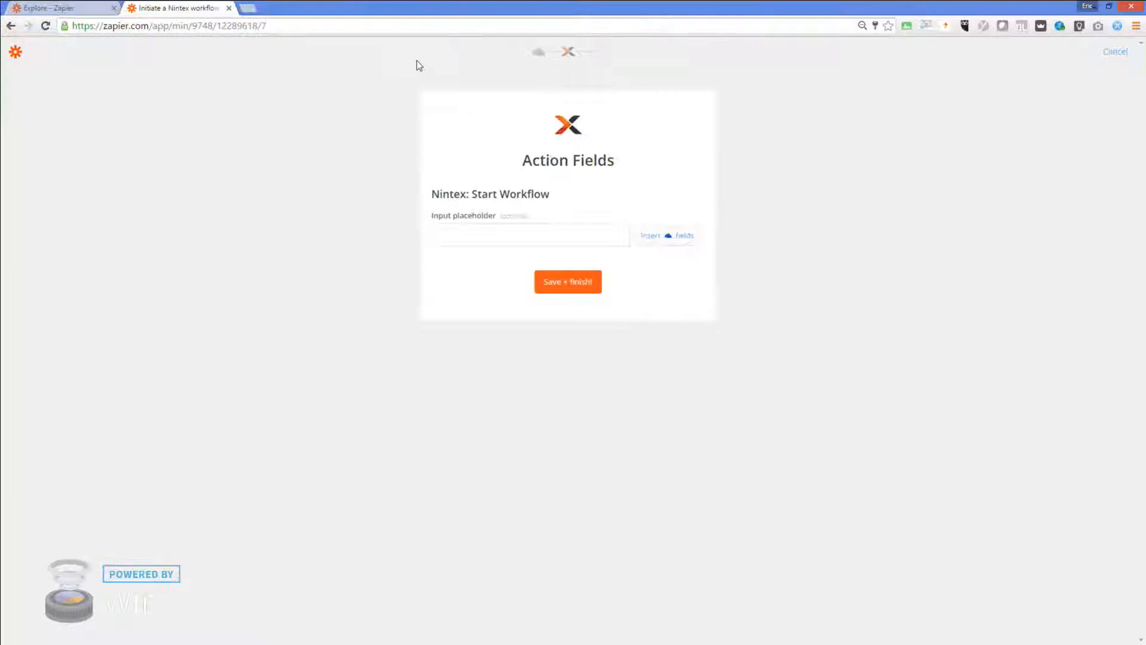
pyautogui.click(556, 236)
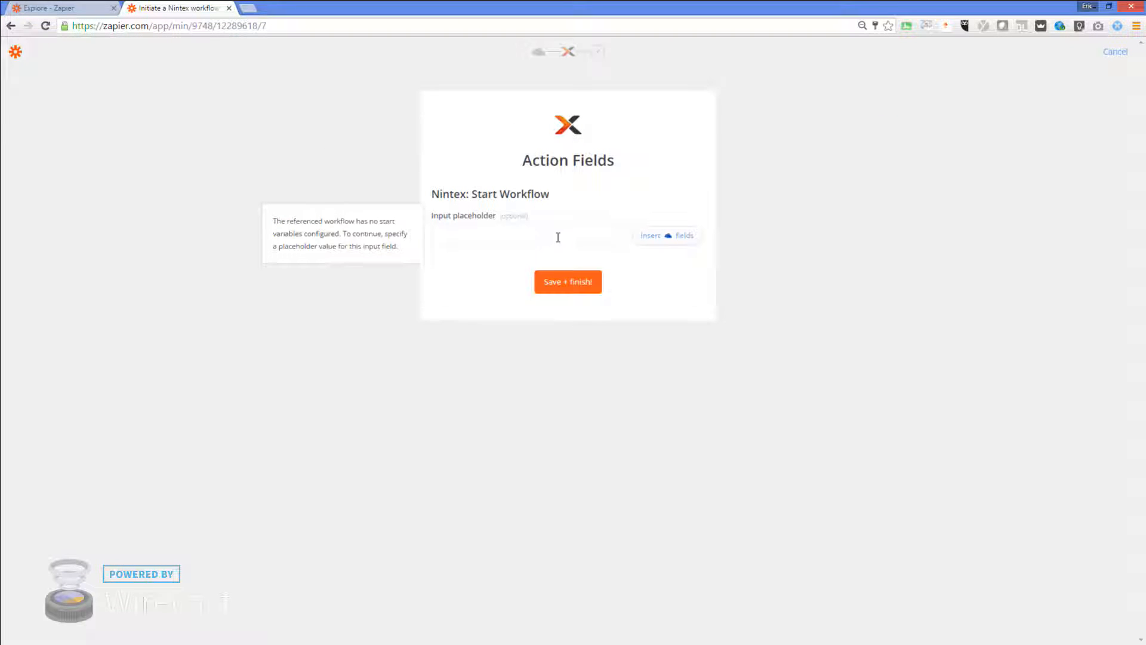
pyautogui.click(668, 236)
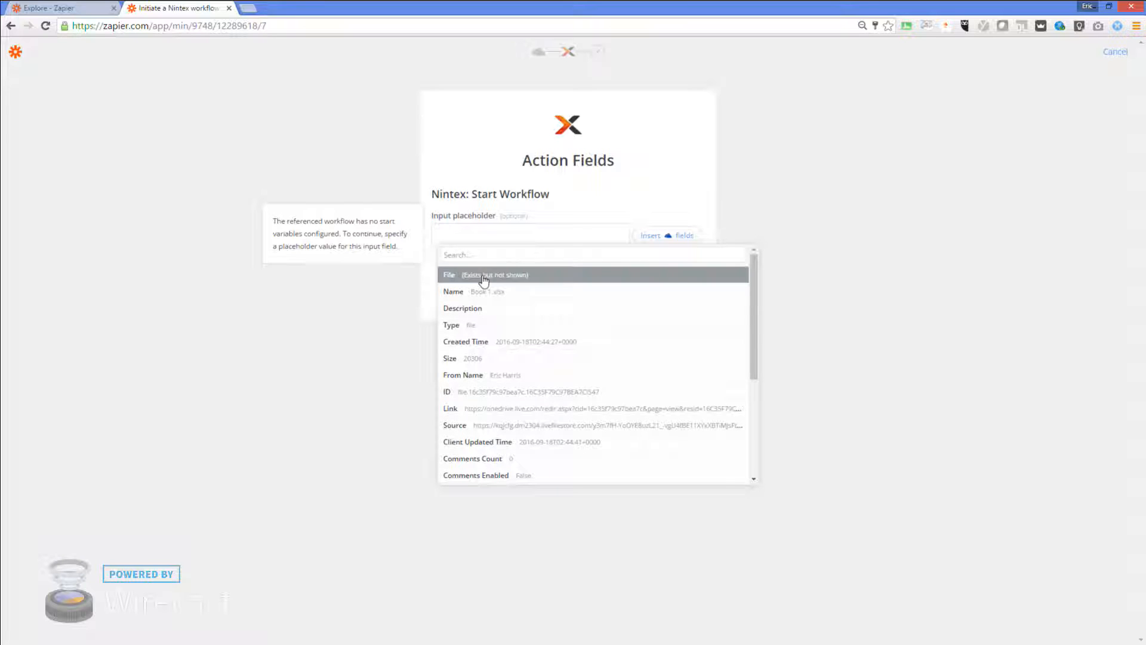
pyautogui.click(459, 292)
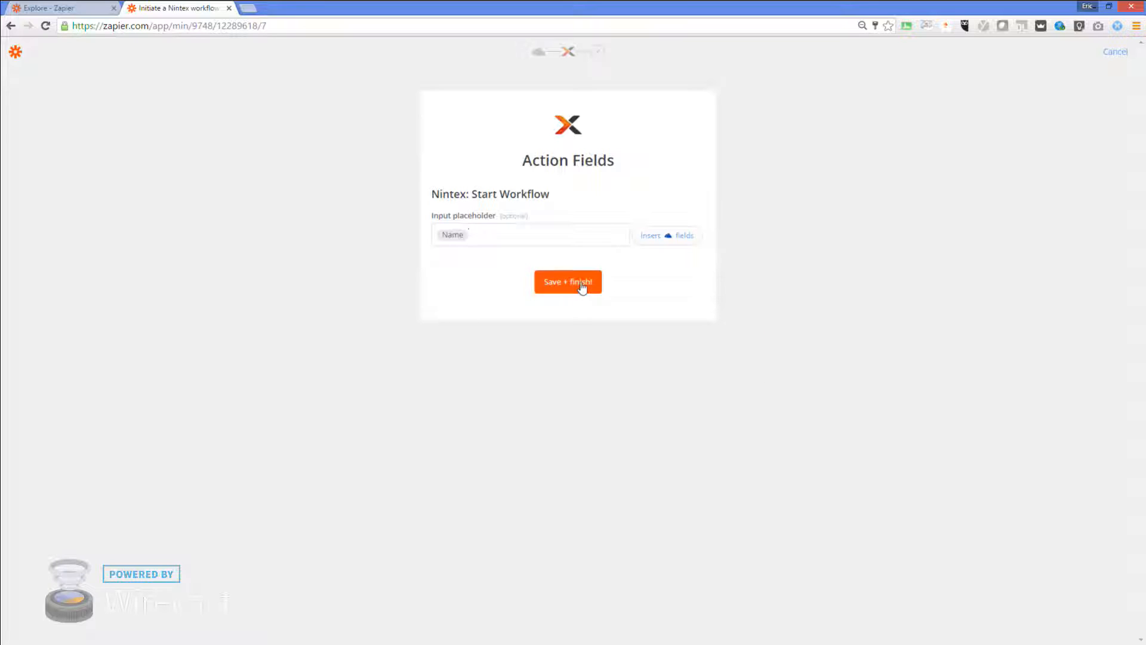
pyautogui.click(582, 287)
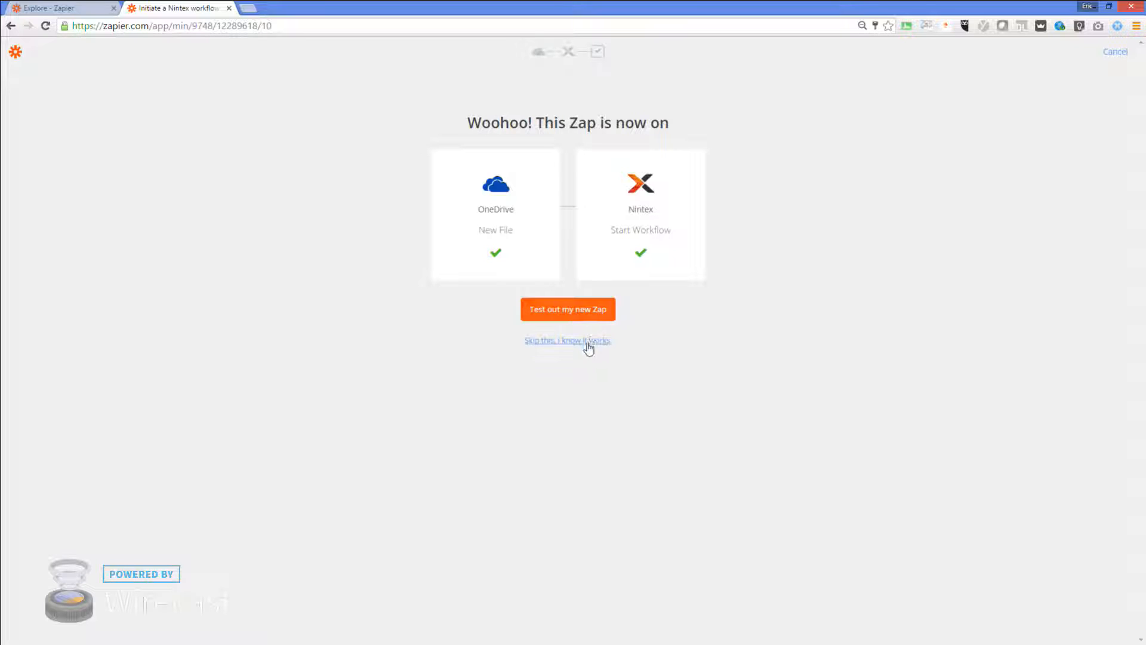
pyautogui.click(583, 312)
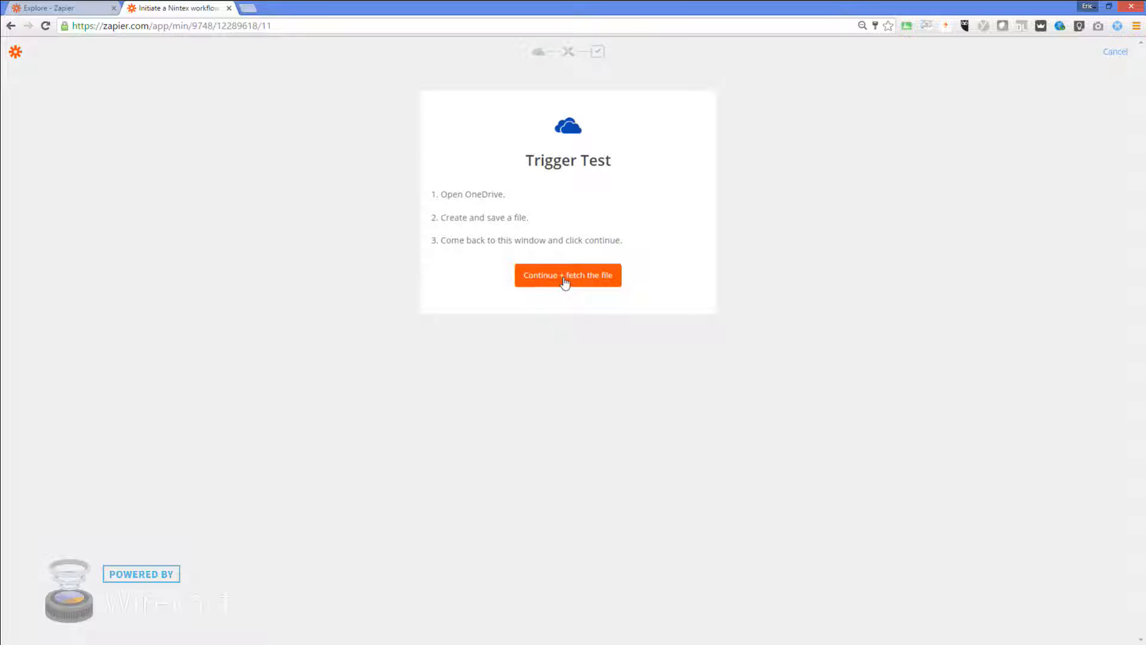
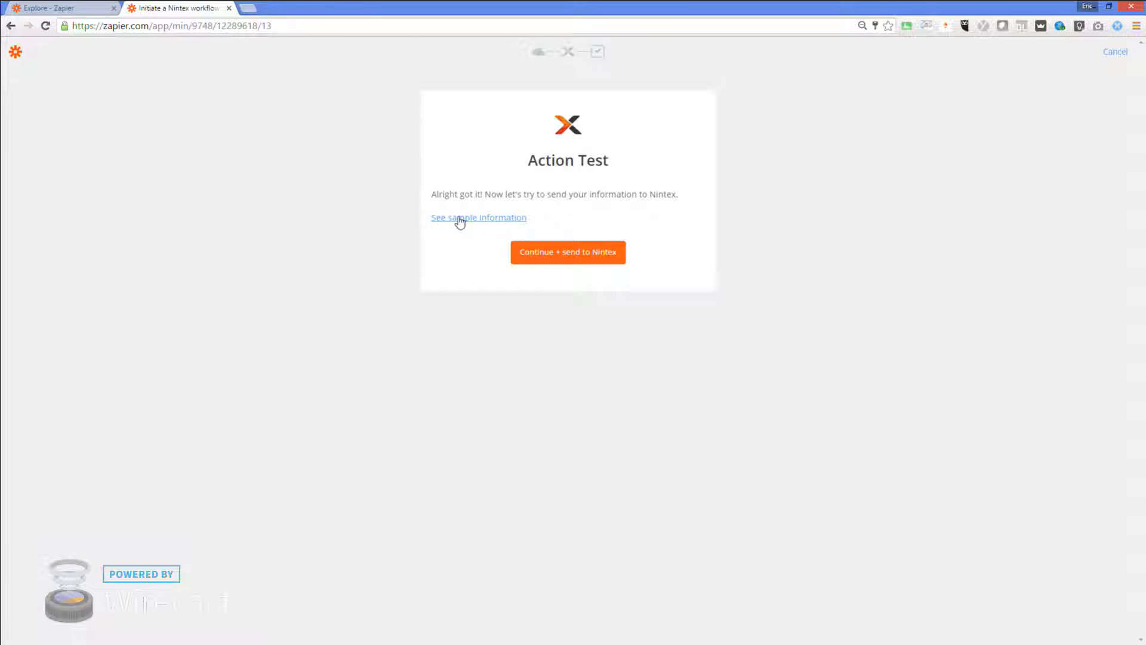
pyautogui.click(460, 219)
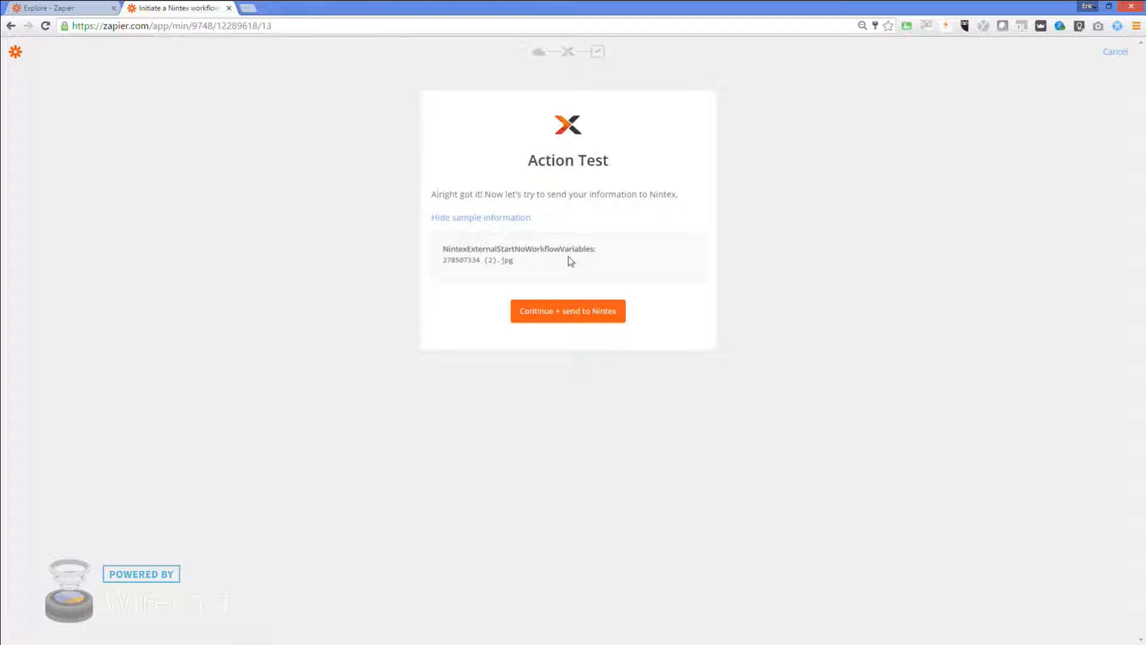
pyautogui.moveTo(442, 261); pyautogui.dragTo(519, 263)
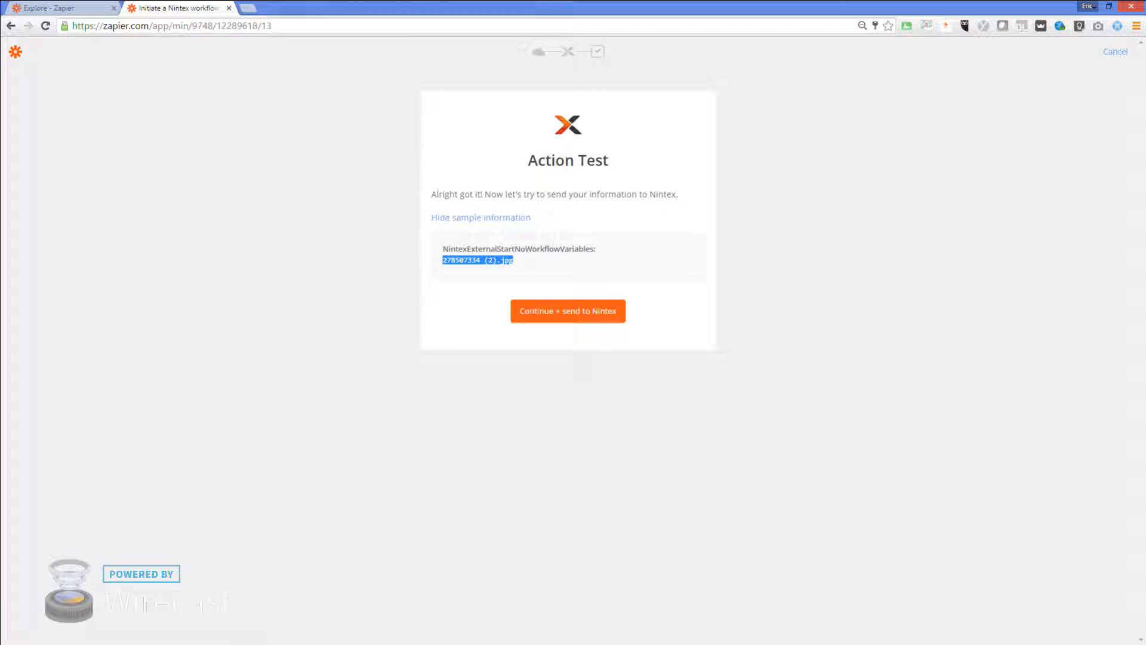
pyautogui.hotkey('alt', 'Tab')
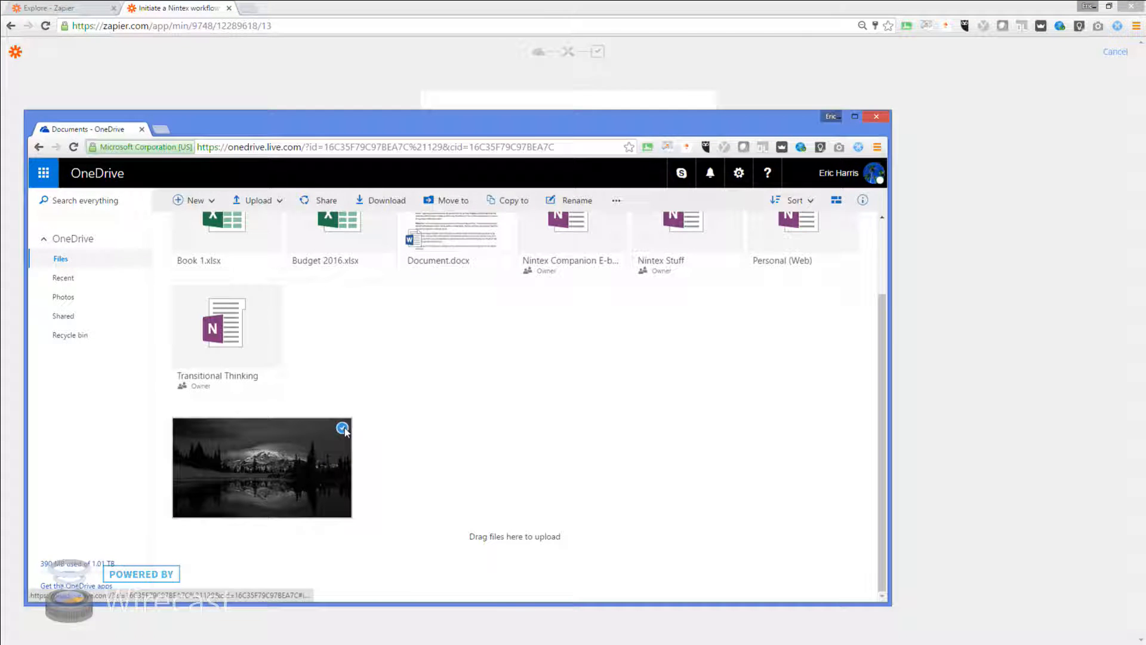
pyautogui.click(342, 429)
pyautogui.rightClick(305, 452)
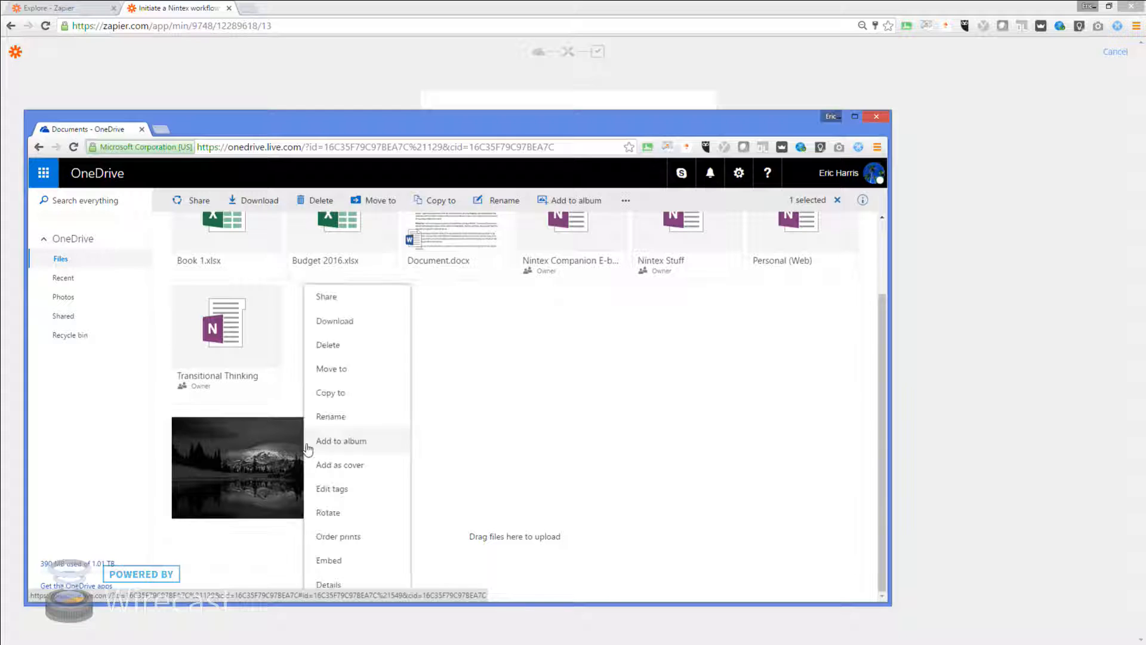
pyautogui.click(328, 584)
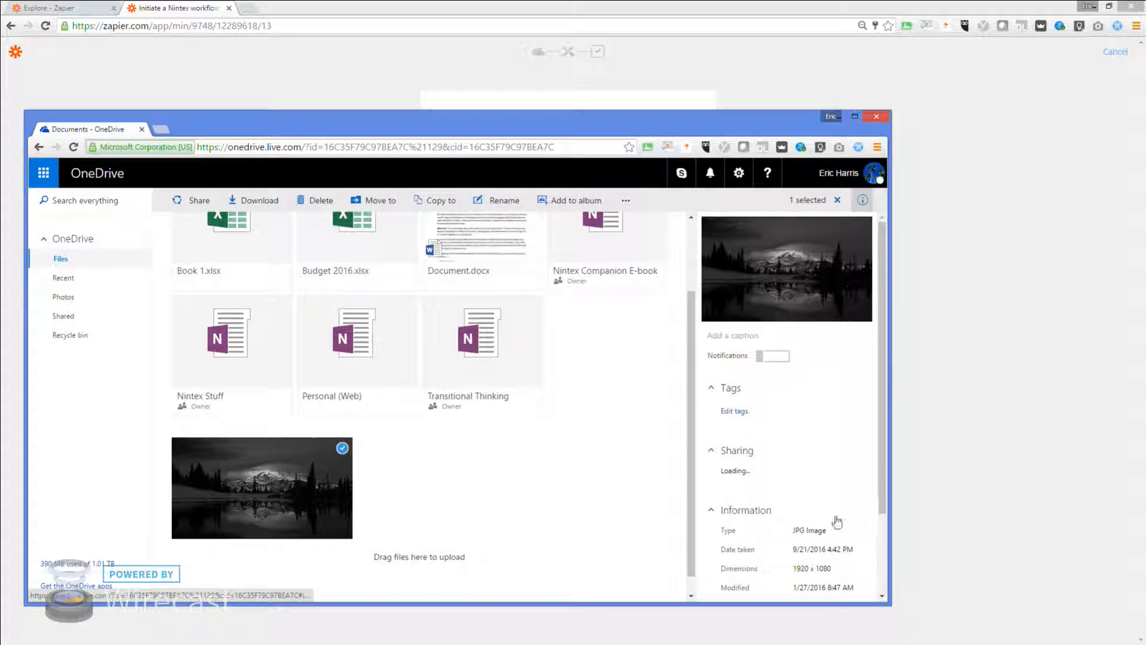
pyautogui.scroll(-3, 834, 519)
pyautogui.scroll(3, 846, 544)
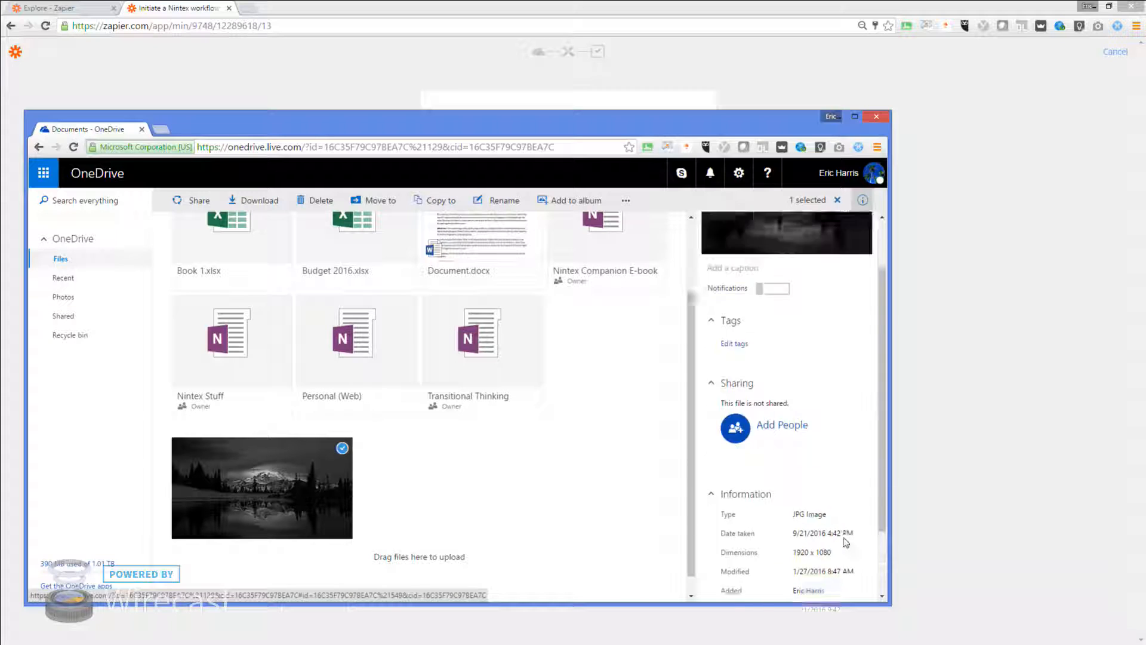
pyautogui.scroll(-3, 845, 542)
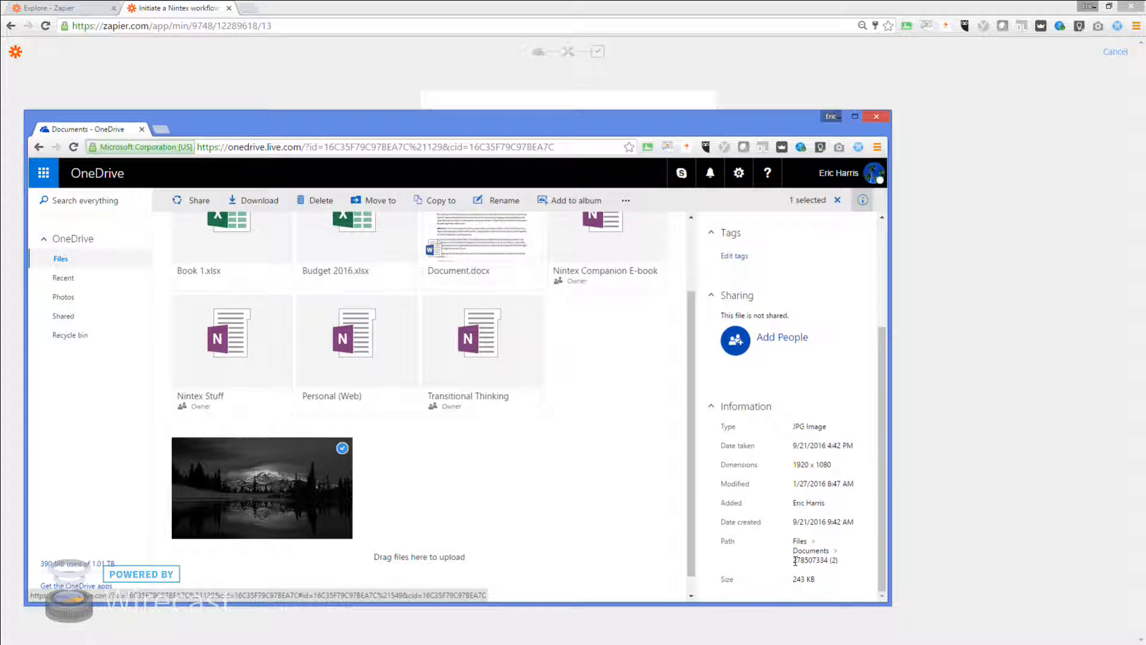
pyautogui.moveTo(796, 560); pyautogui.dragTo(830, 560)
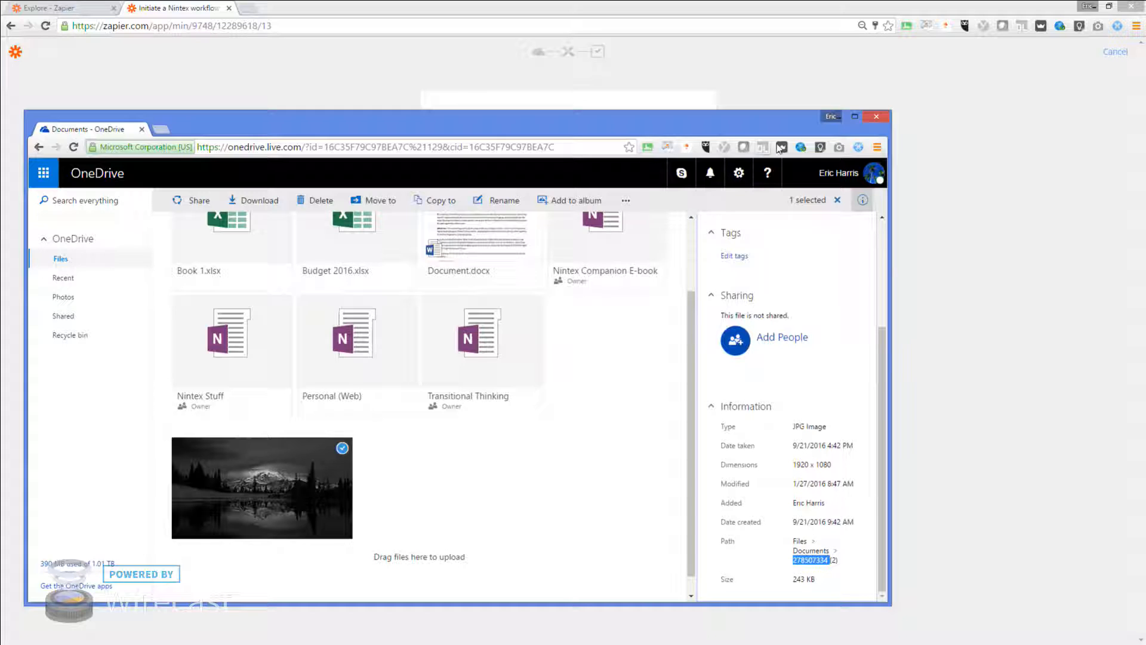
pyautogui.click(854, 118)
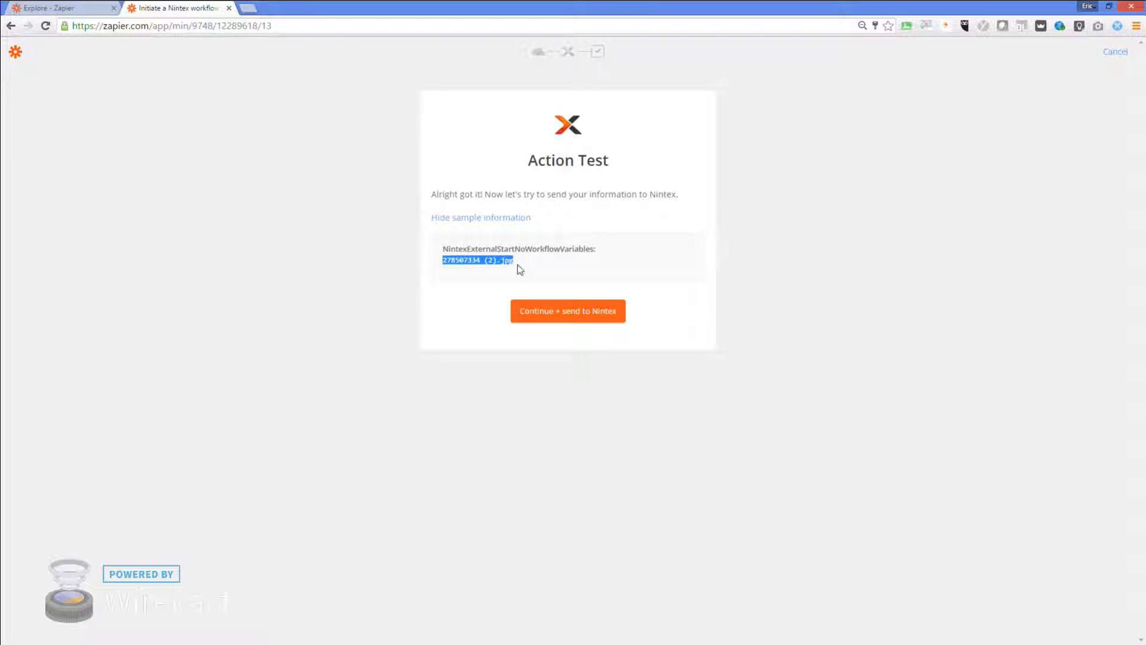
# Send the test to Nintex until Zapier reports the Zap working, then bring up SharePoint
pyautogui.click(566, 316)
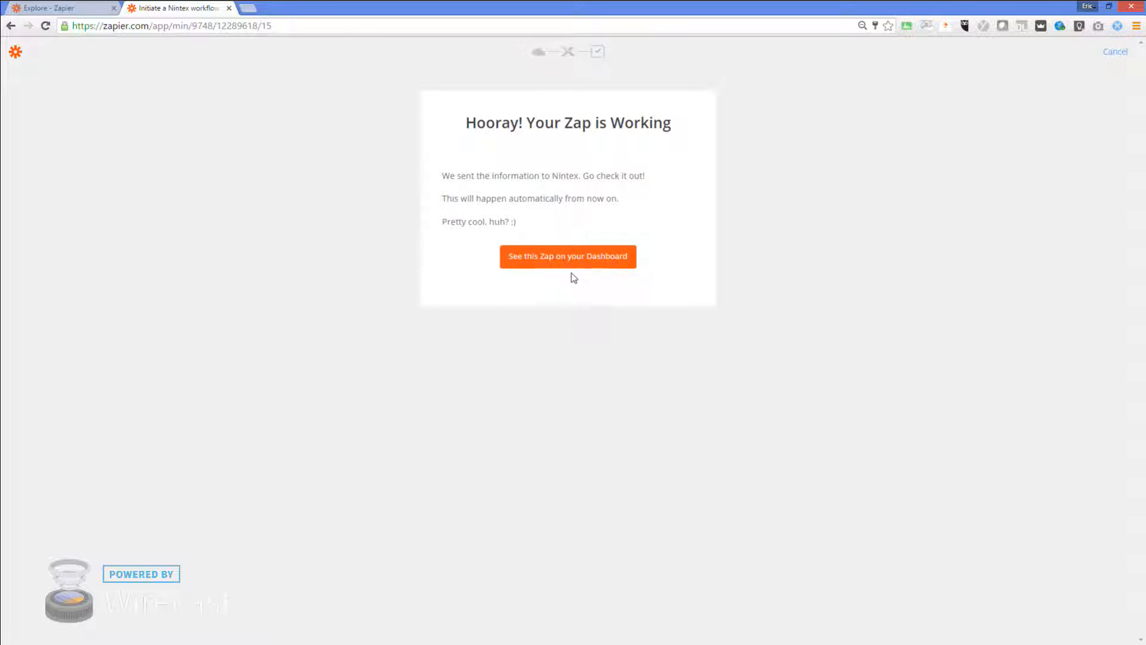
pyautogui.click(1099, 9)
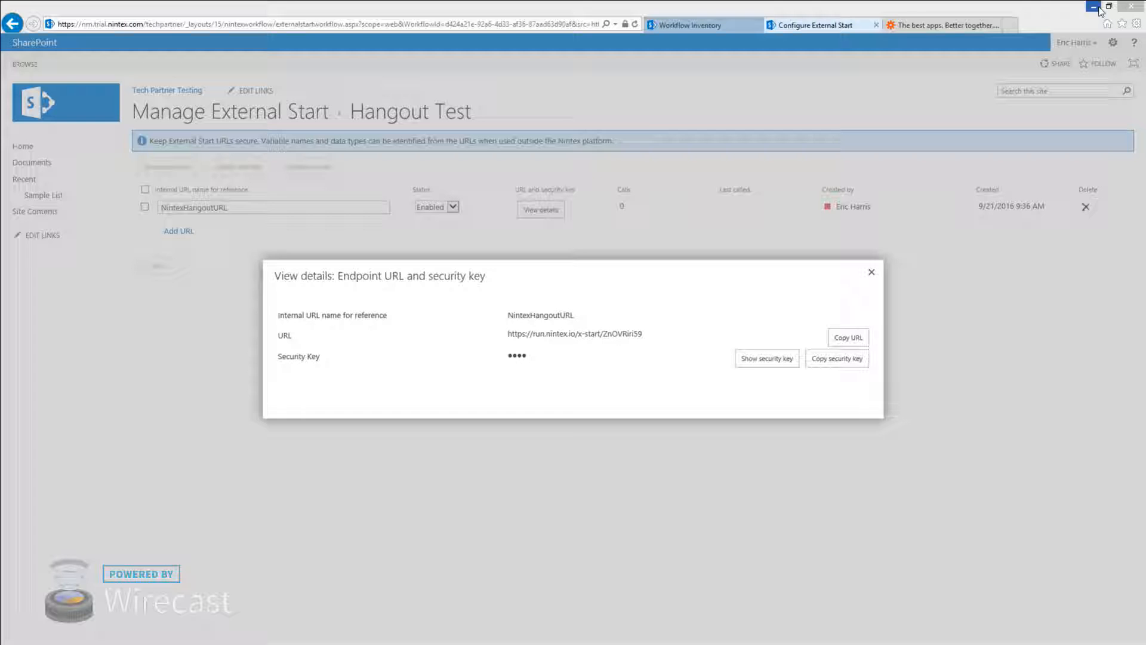
# Copy the endpoint URL, open Manage External Start, and review the Hangout Test workflow design
pyautogui.click(836, 337)
pyautogui.click(872, 272)
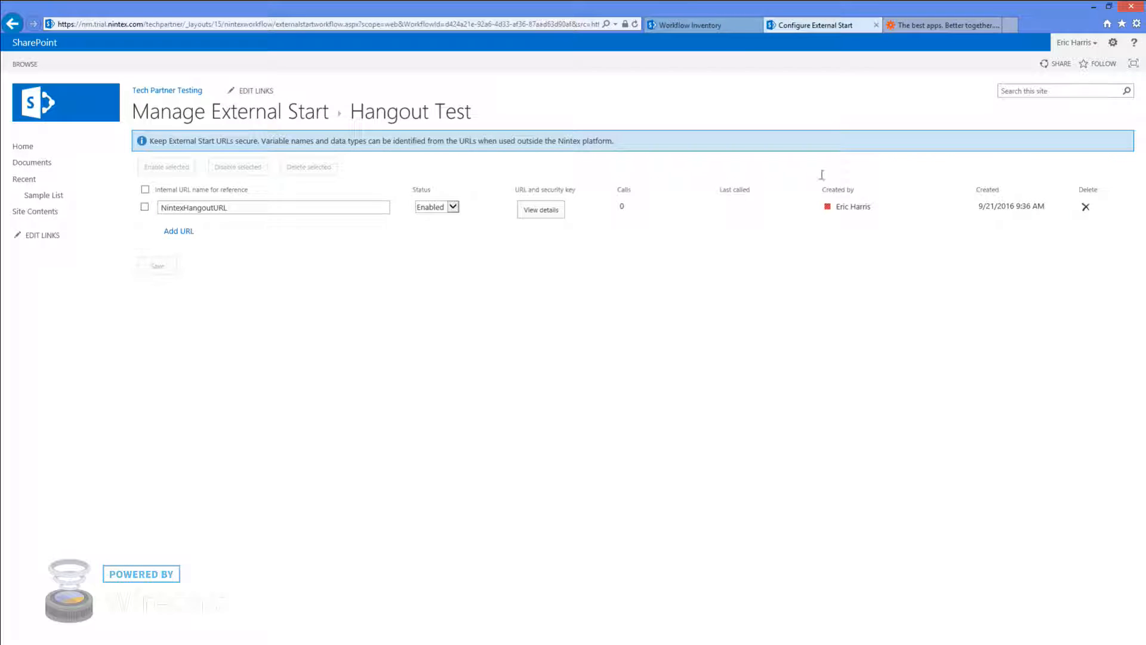
pyautogui.click(720, 27)
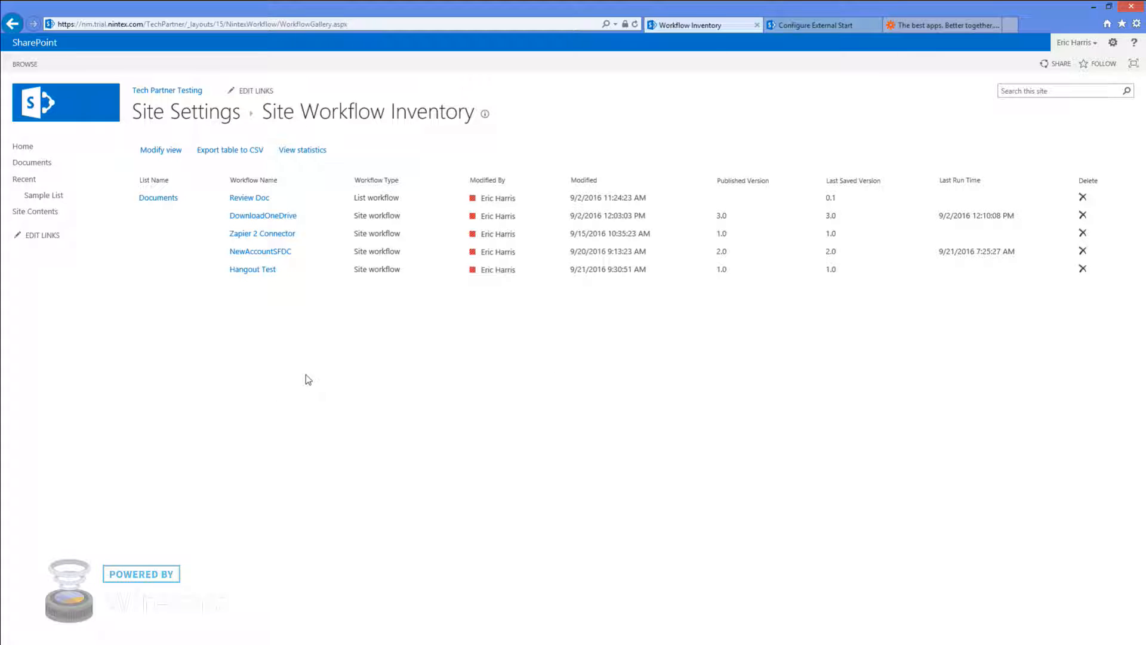
pyautogui.click(1113, 43)
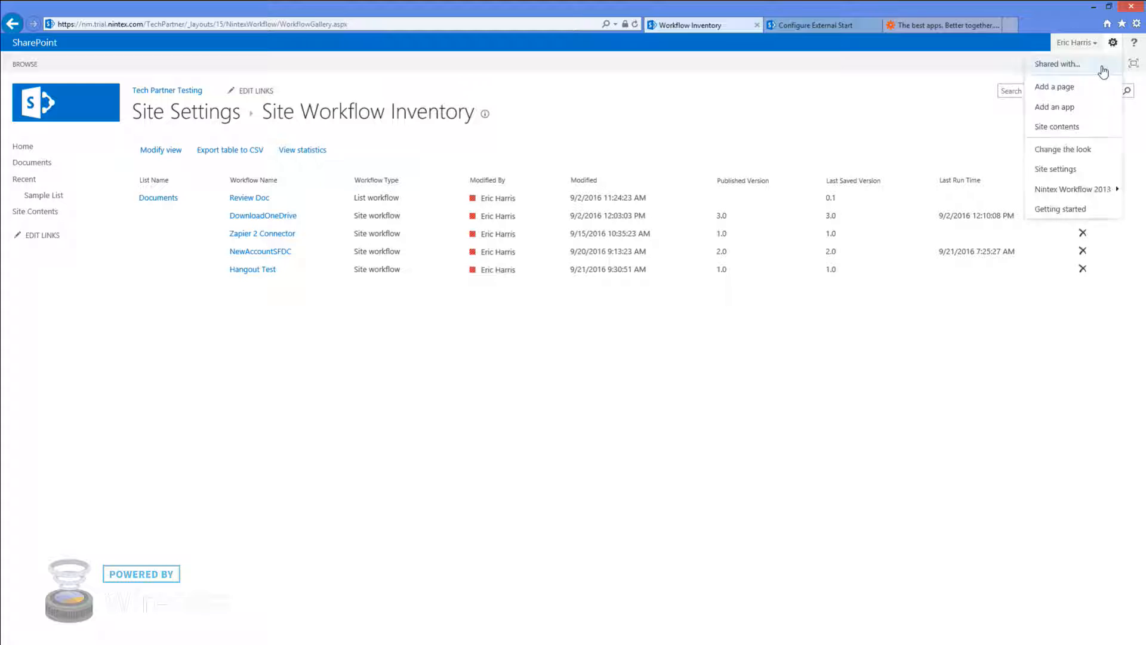
pyautogui.moveTo(1046, 188)
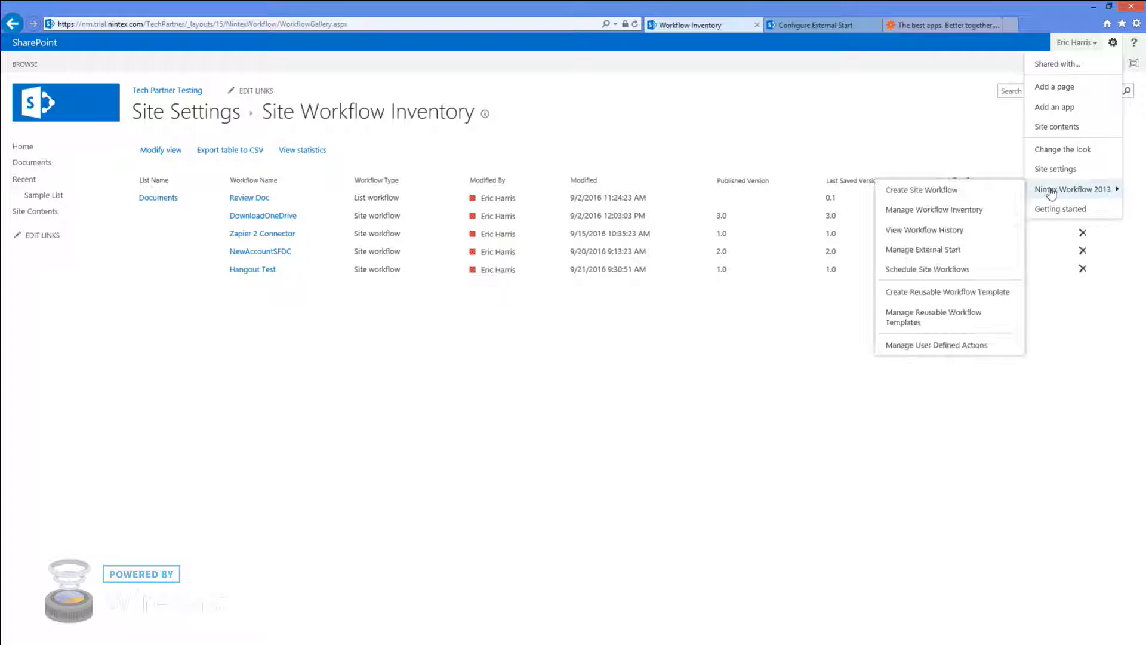
pyautogui.click(924, 251)
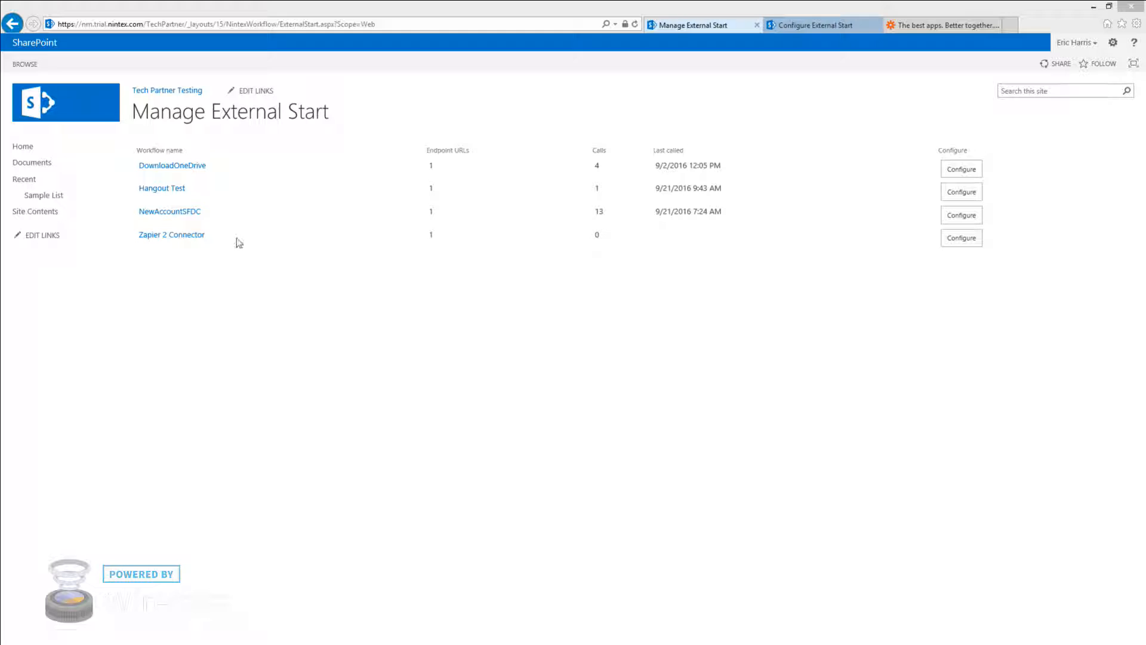
pyautogui.click(167, 194)
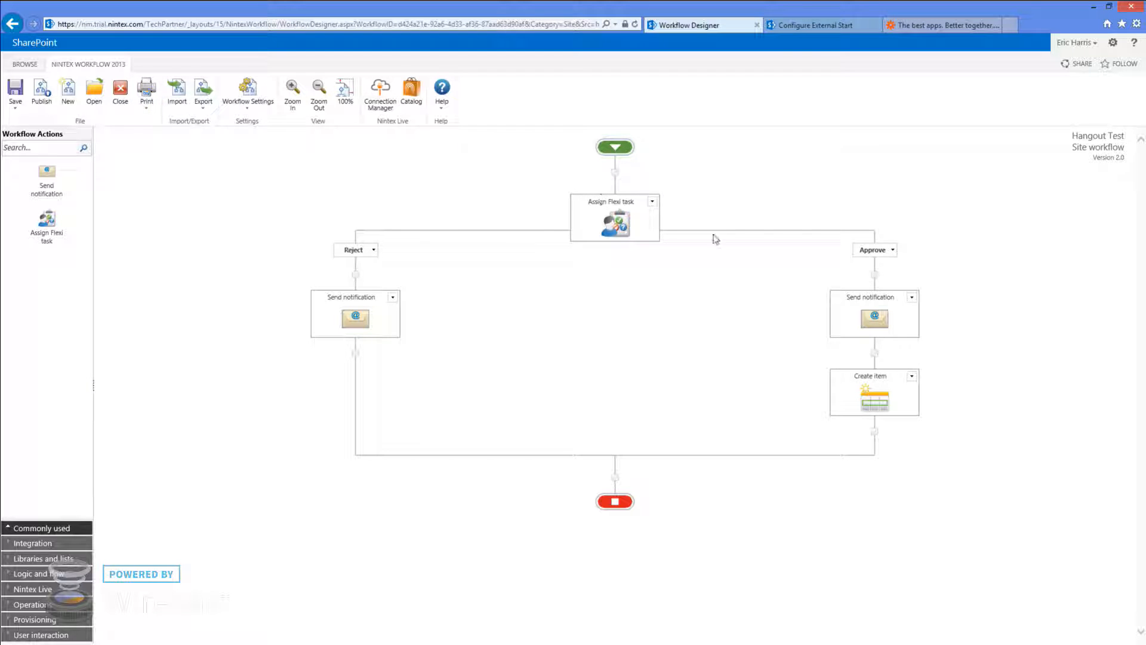
pyautogui.click(120, 90)
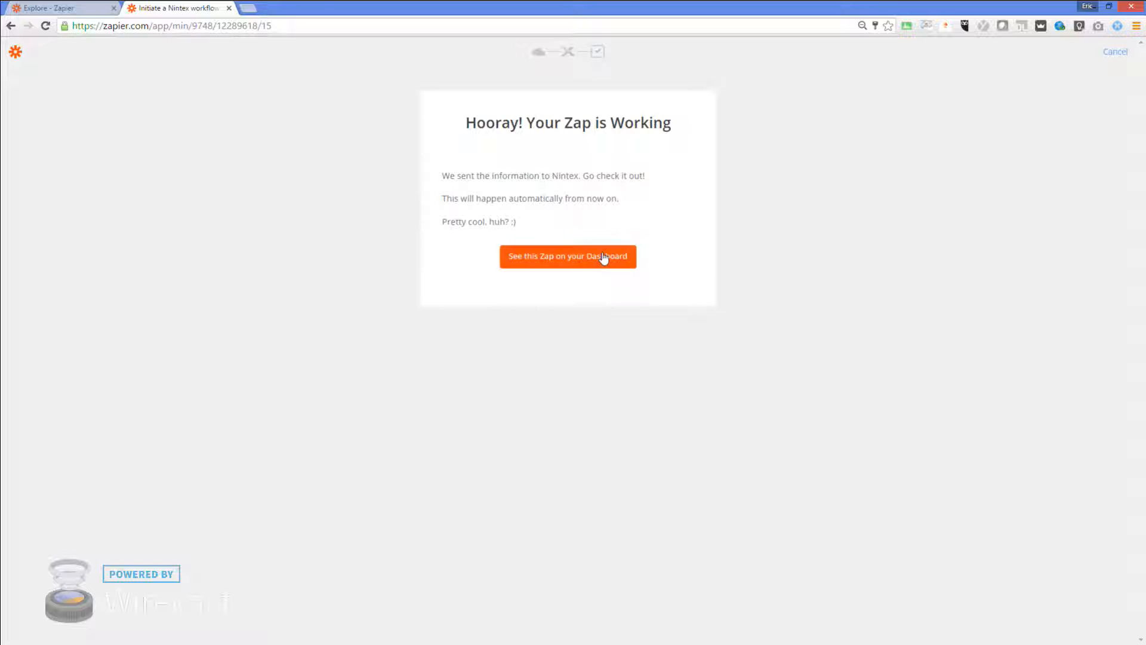
# Reopen the OneDrive-to-Nintex Zap, retest its Start Workflow step, finish it, and return to Dashboard
pyautogui.click(605, 258)
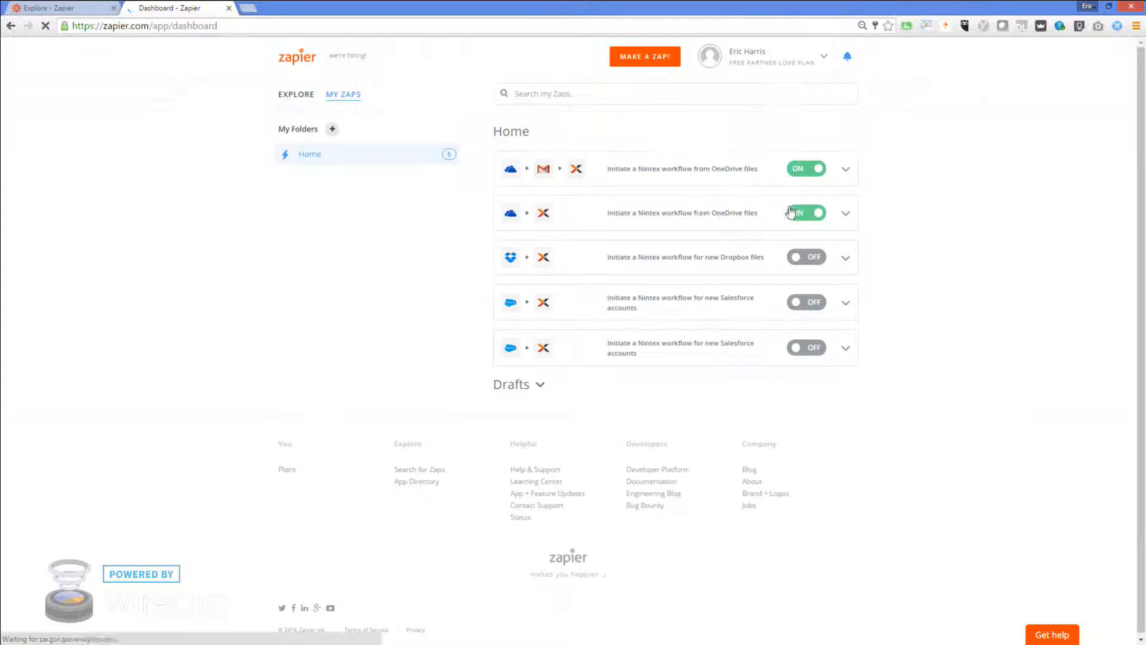
pyautogui.click(703, 214)
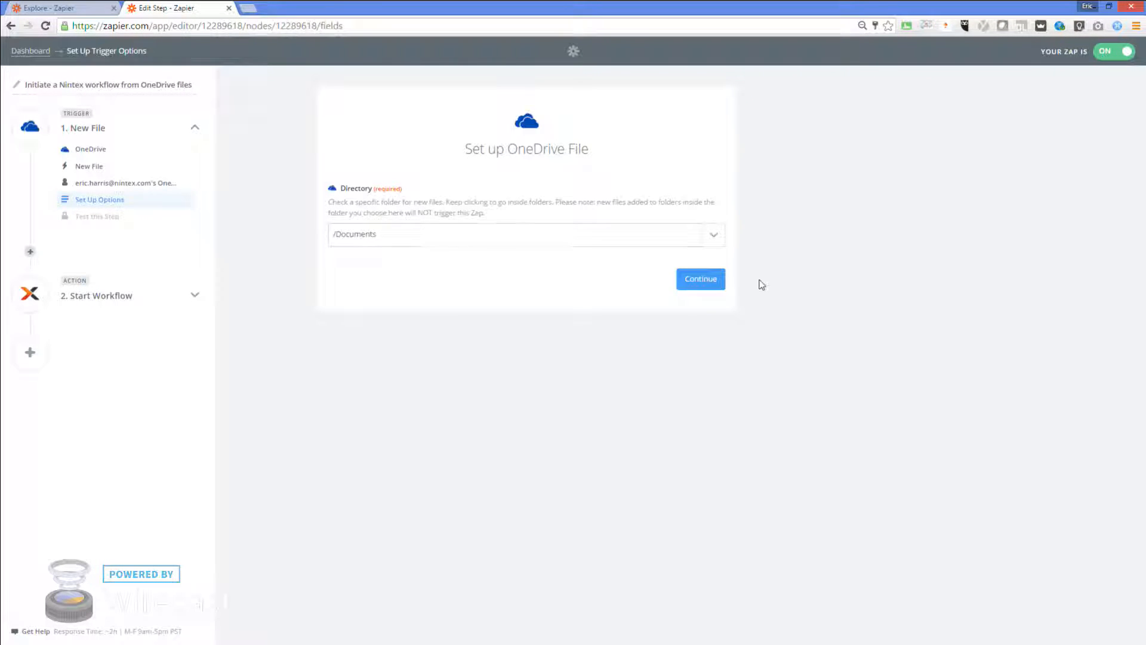
pyautogui.click(100, 299)
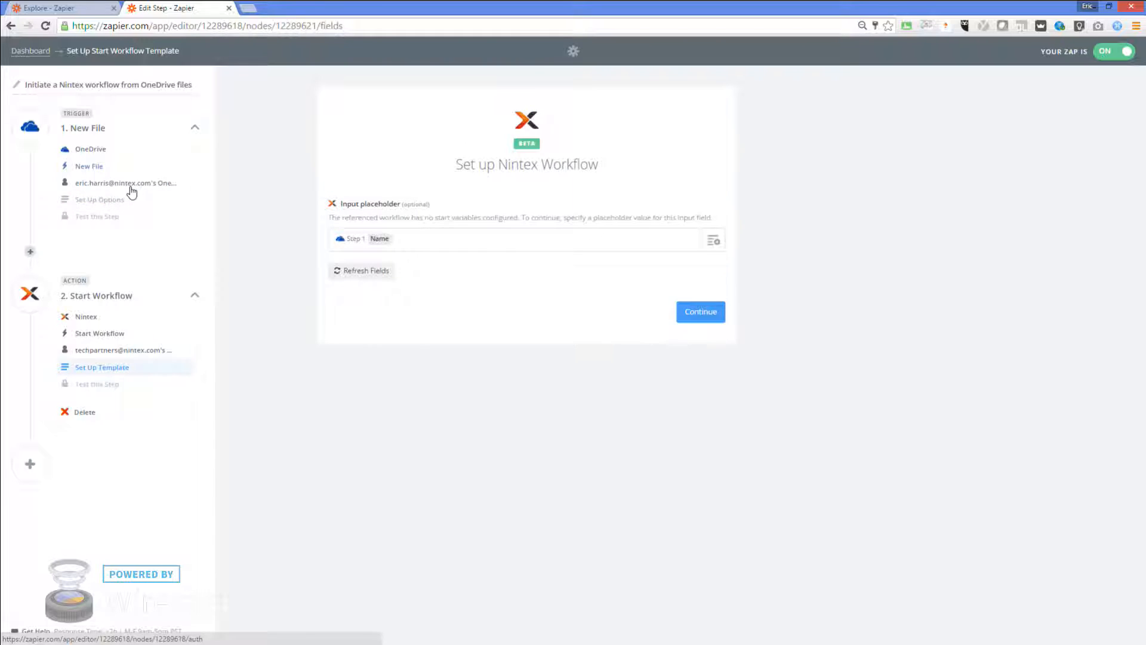
pyautogui.click(706, 318)
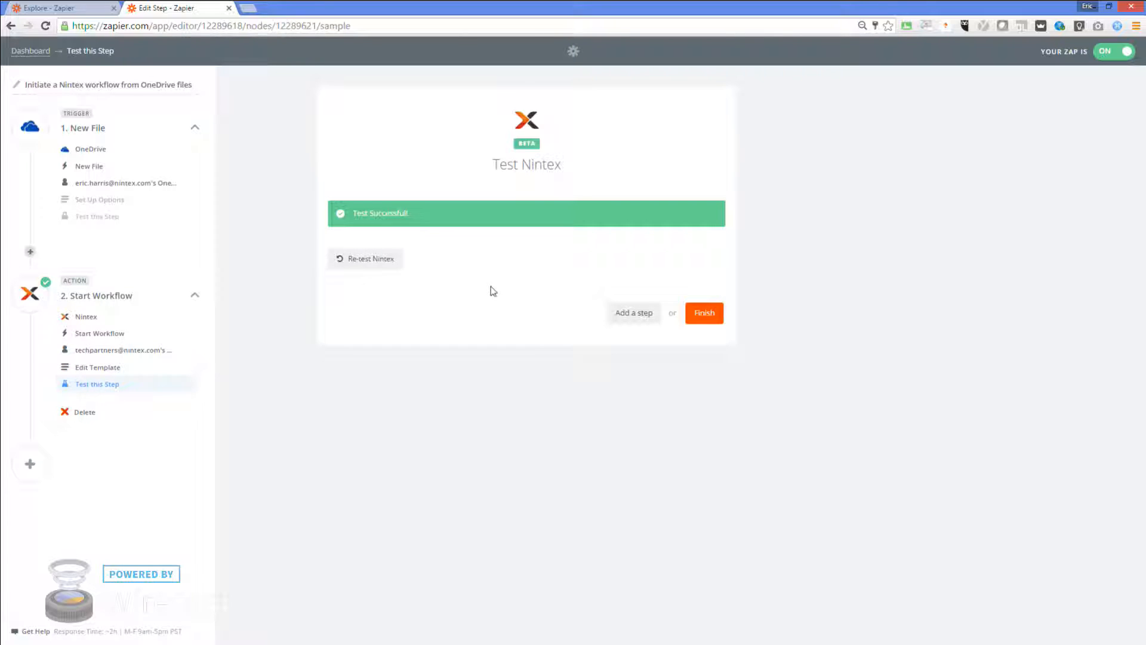
pyautogui.click(709, 317)
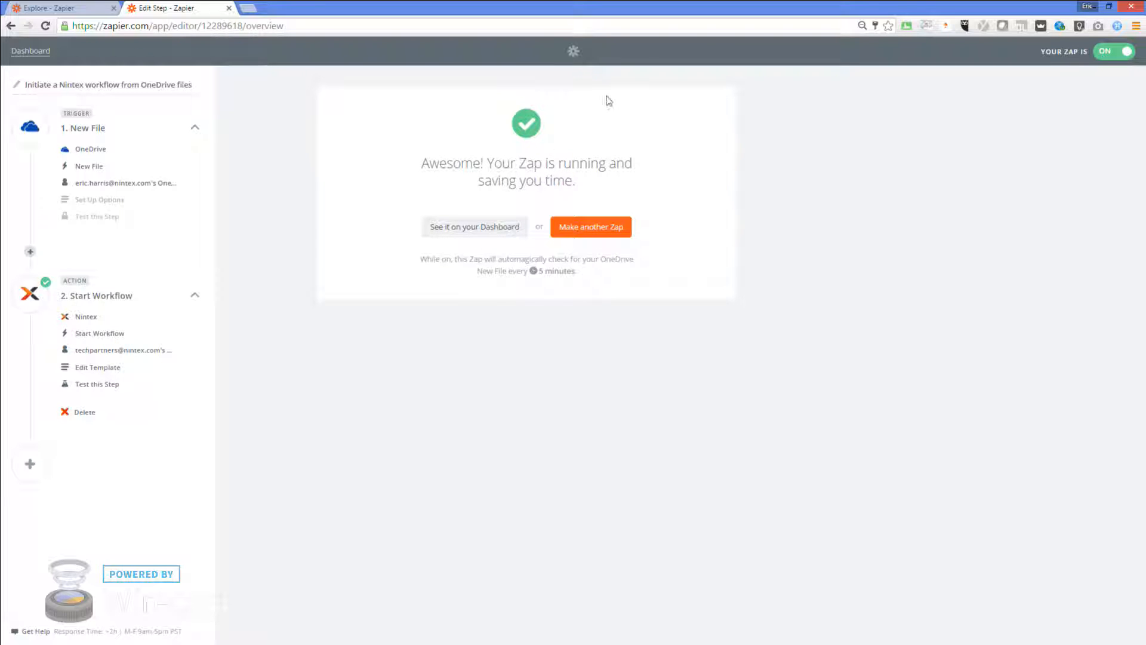
pyautogui.click(30, 51)
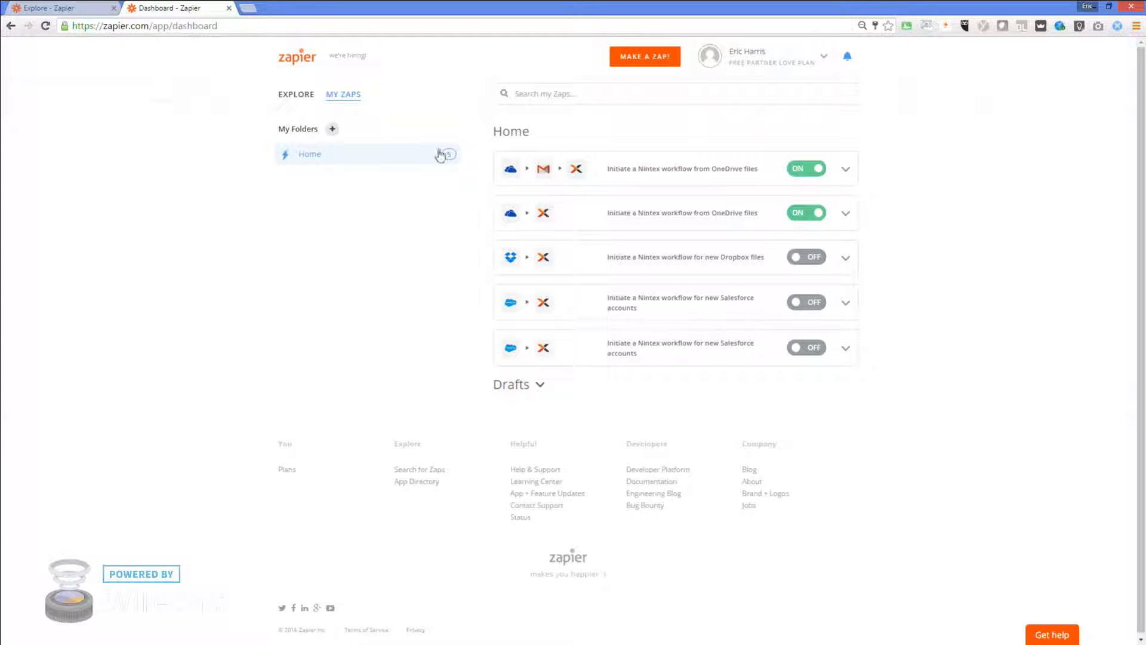
# Filter Task History to 'Initiate a Nintex workflow from OneDrive files', then minimise Chrome
pyautogui.click(824, 57)
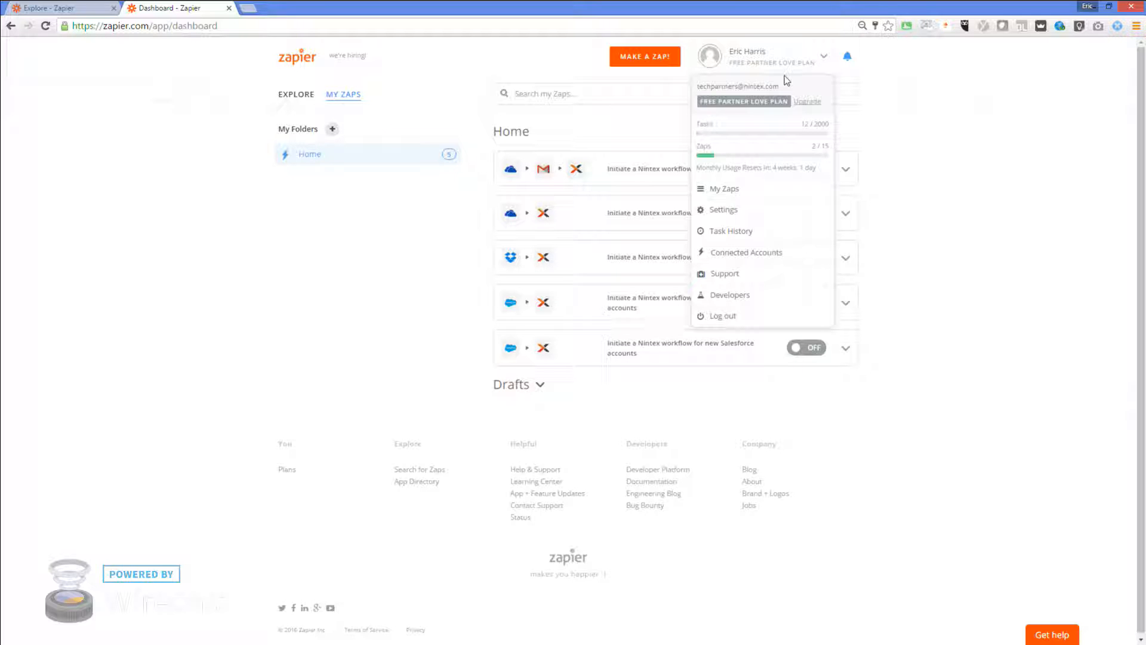
pyautogui.click(731, 232)
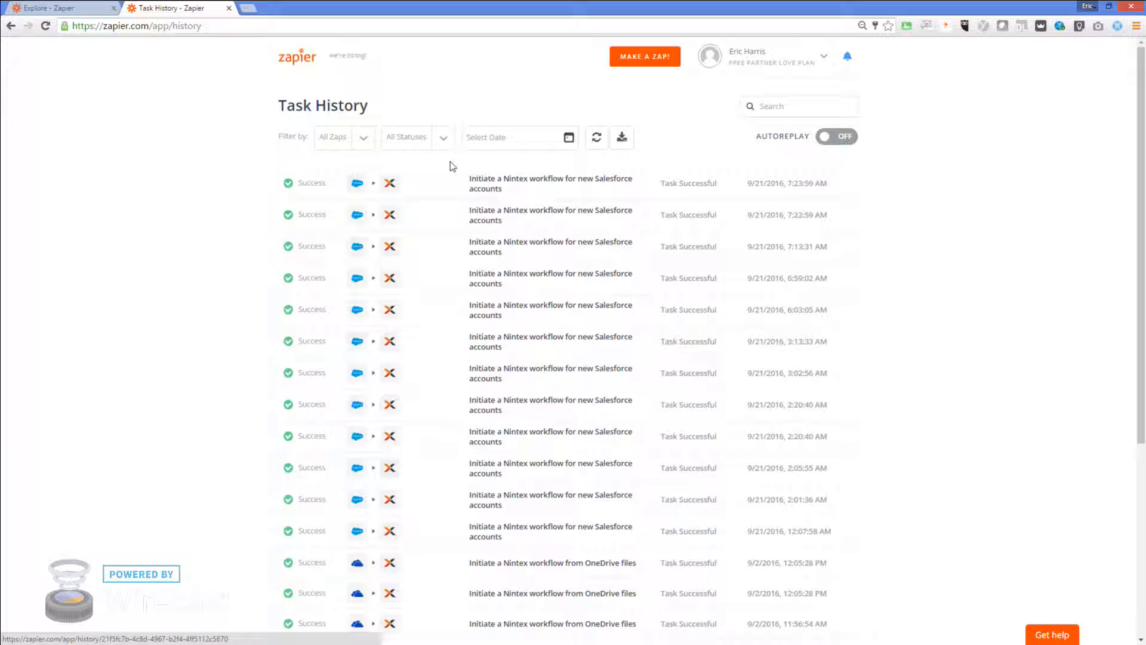
pyautogui.click(363, 141)
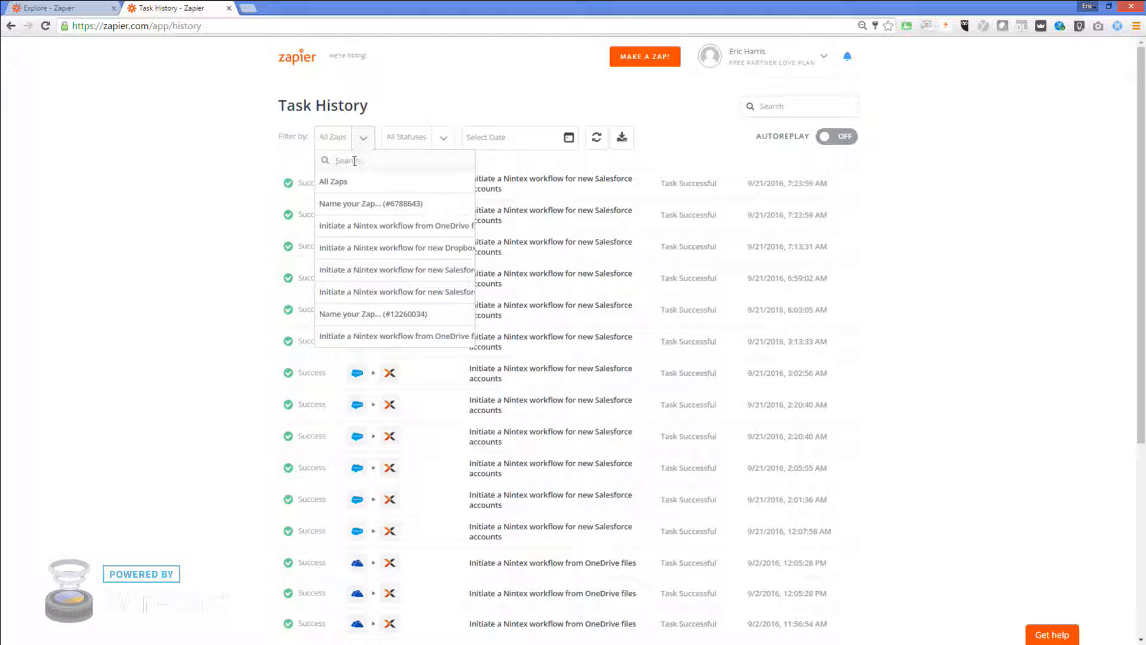
pyautogui.click(209, 207)
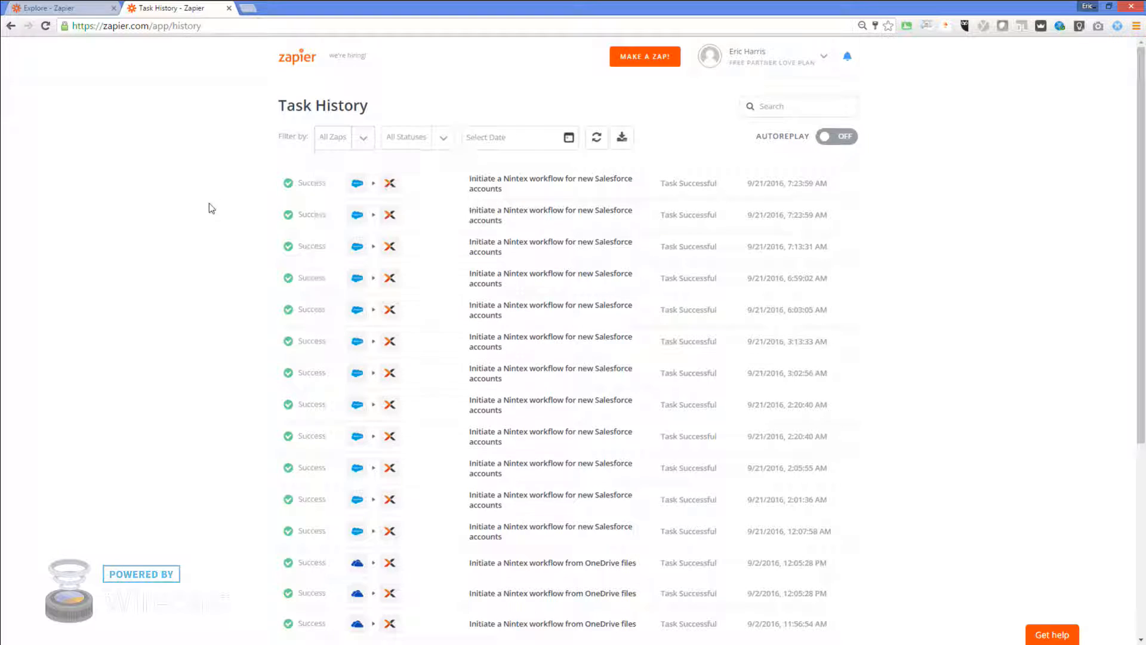
pyautogui.click(370, 135)
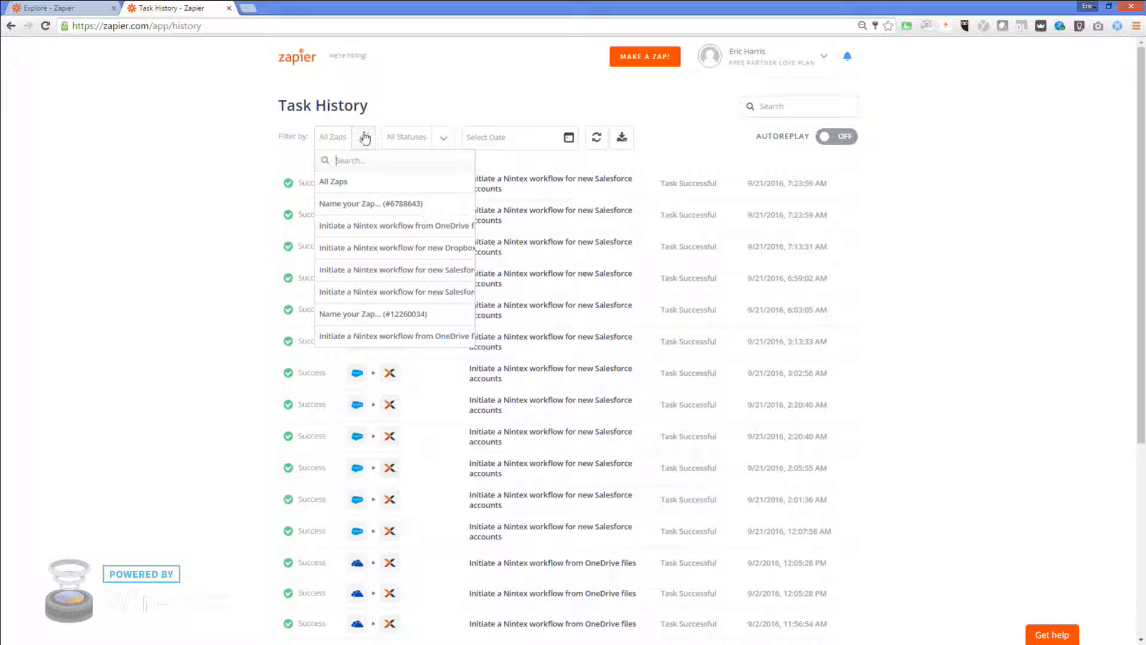
pyautogui.click(366, 225)
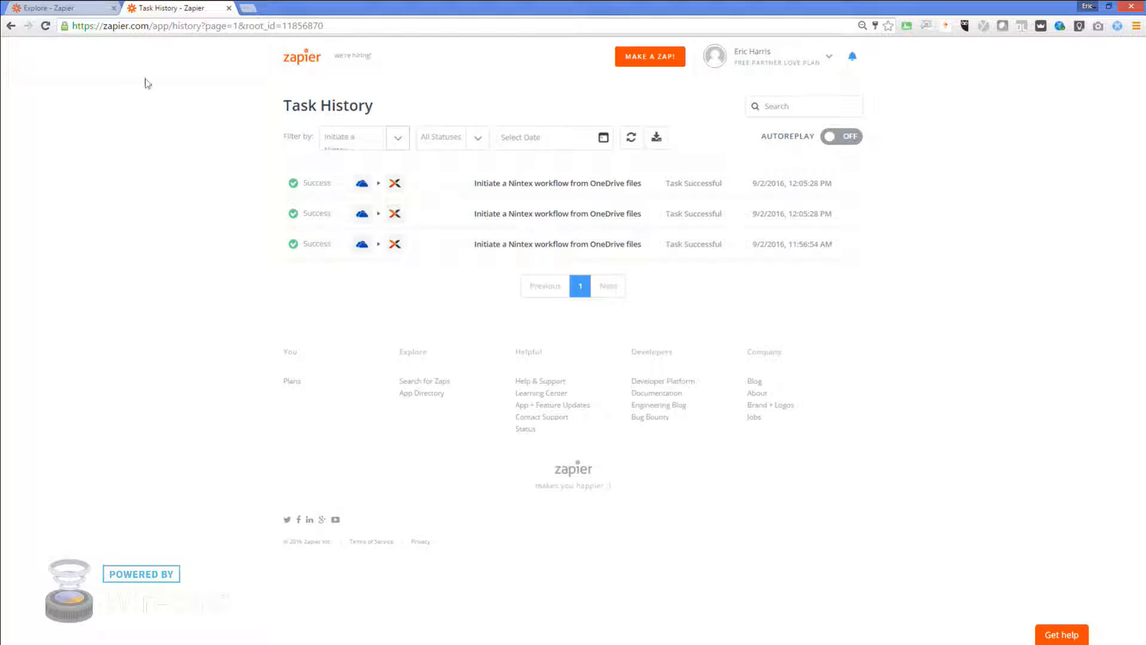
pyautogui.click(1096, 6)
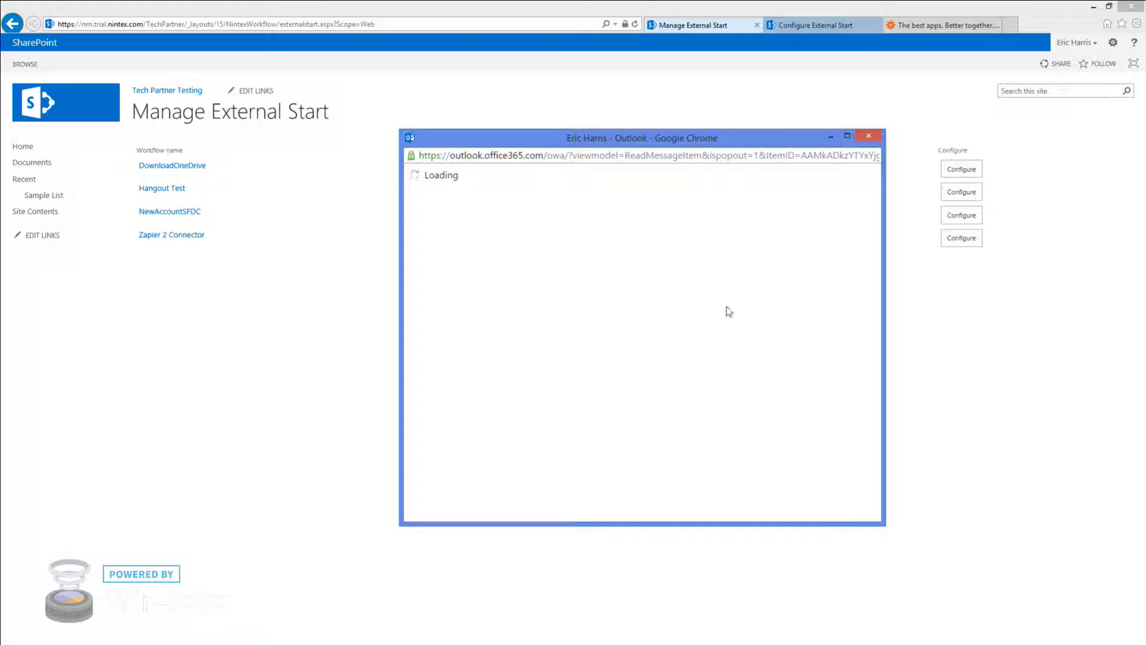
# Reply all to the Response required notification with 'Approve' and send it
pyautogui.moveTo(744, 136); pyautogui.dragTo(429, 175)
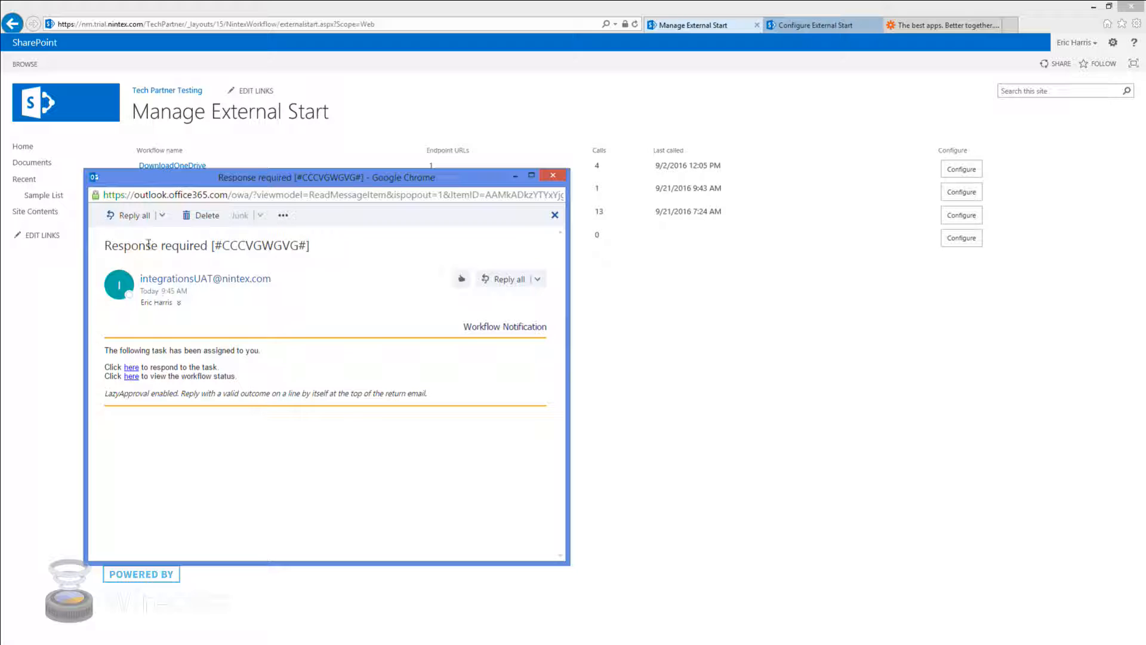
pyautogui.moveTo(329, 176); pyautogui.dragTo(380, 233)
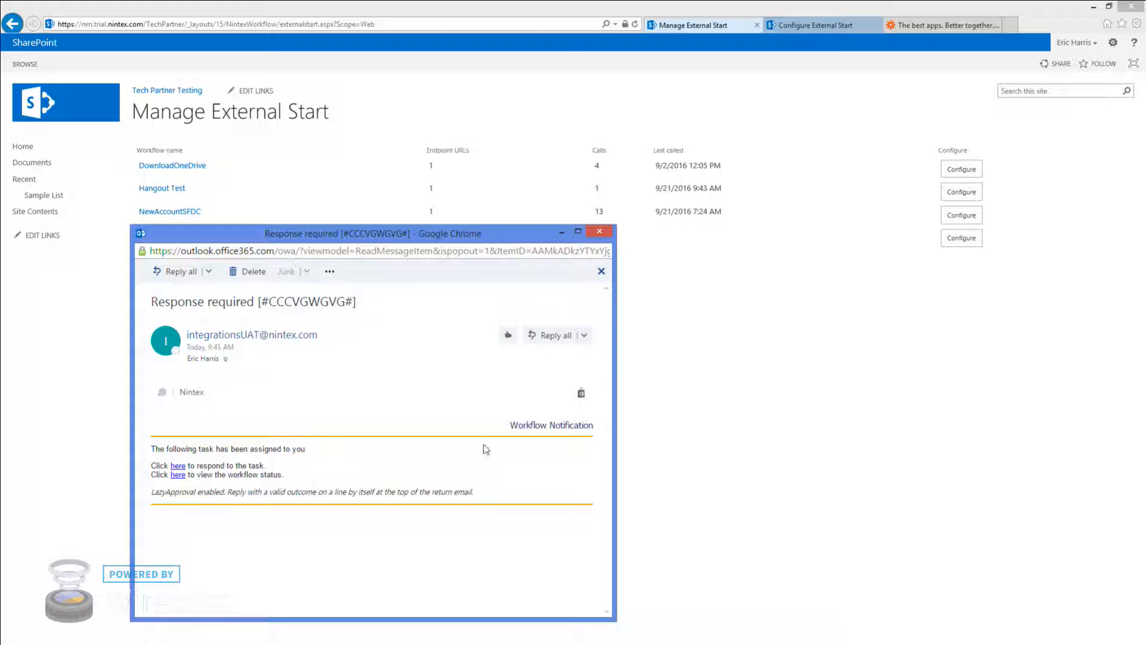
pyautogui.click(554, 339)
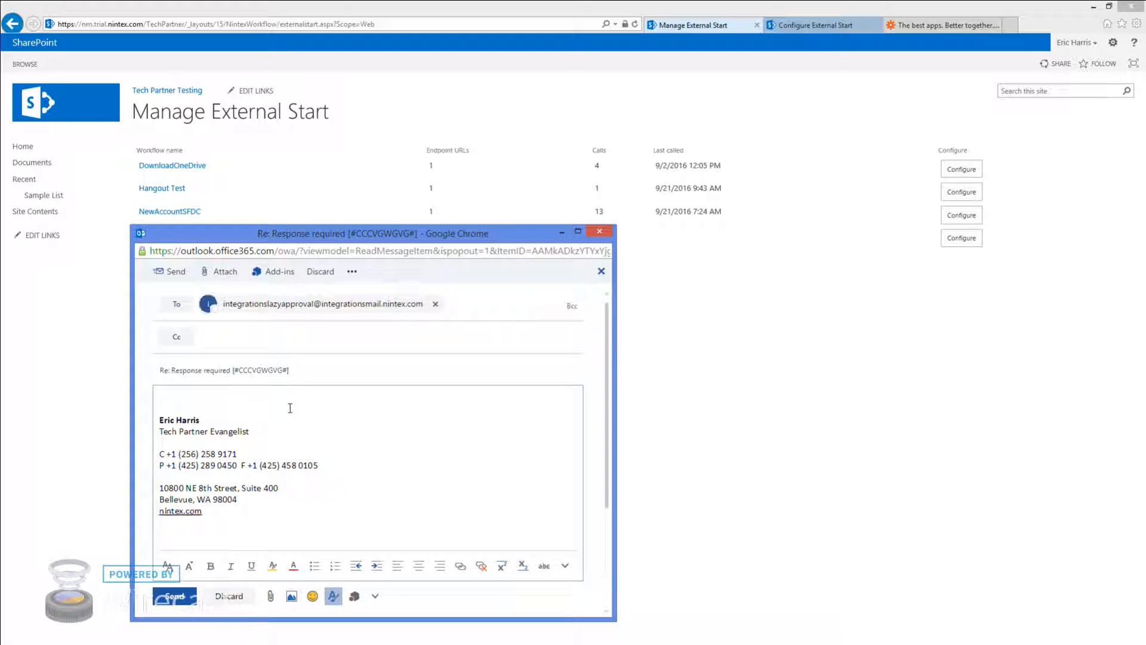
pyautogui.write('Approved')
pyautogui.click(176, 596)
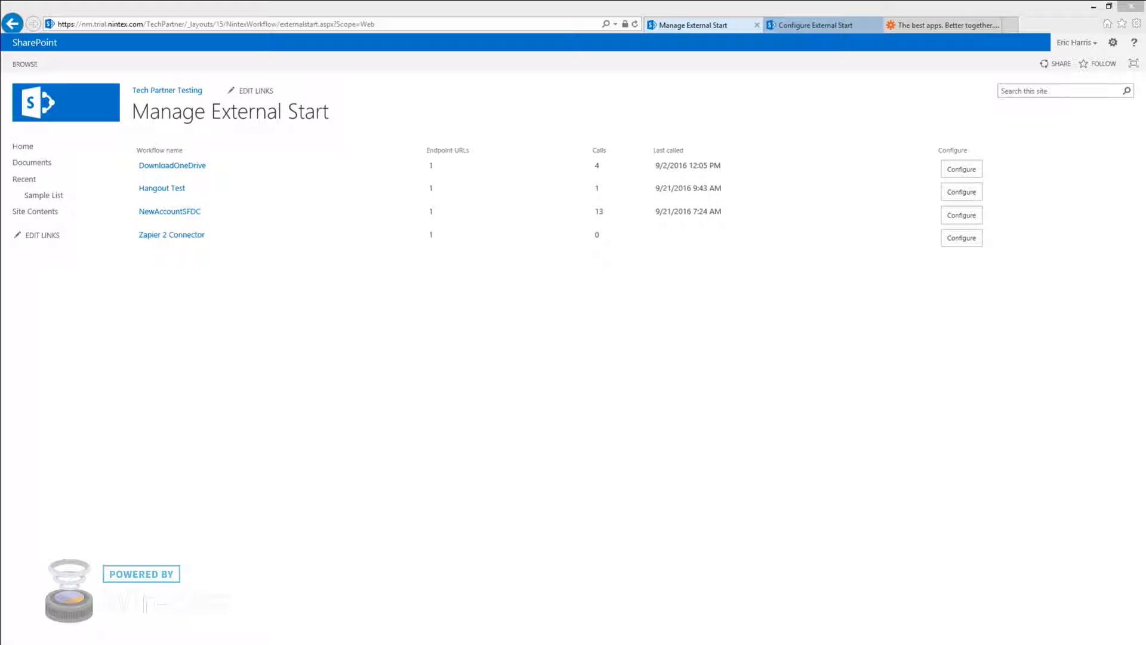
# Close the extra Zapier login tab, minimise the OneDrive window, and reload the Zapier page
pyautogui.click(517, 308)
pyautogui.click(941, 25)
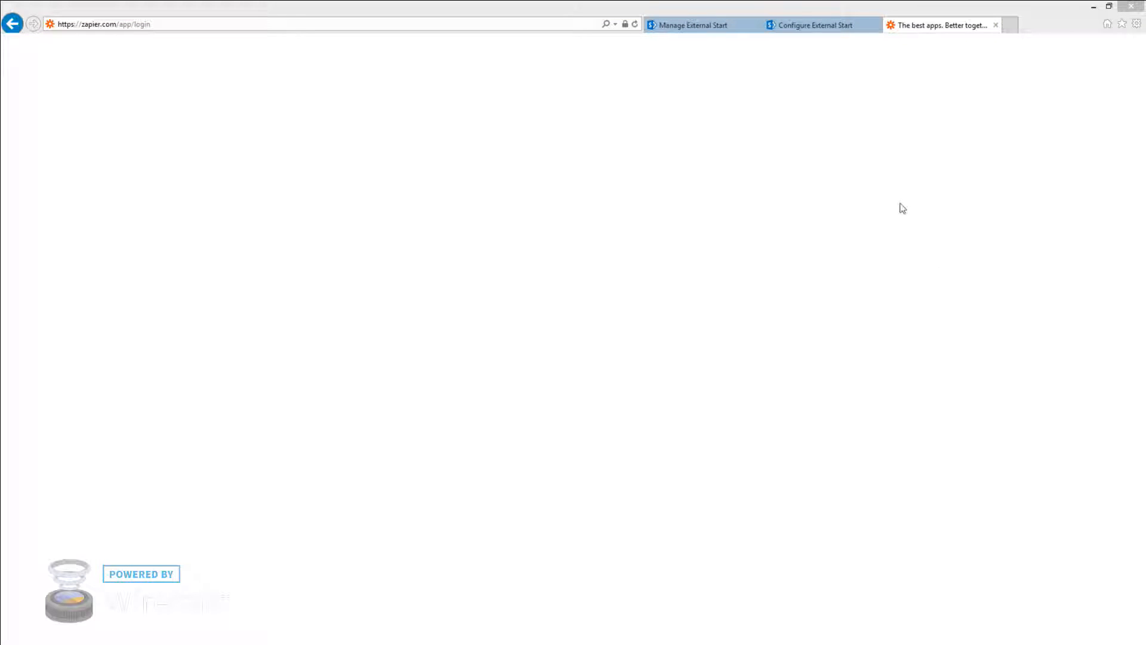
pyautogui.click(996, 25)
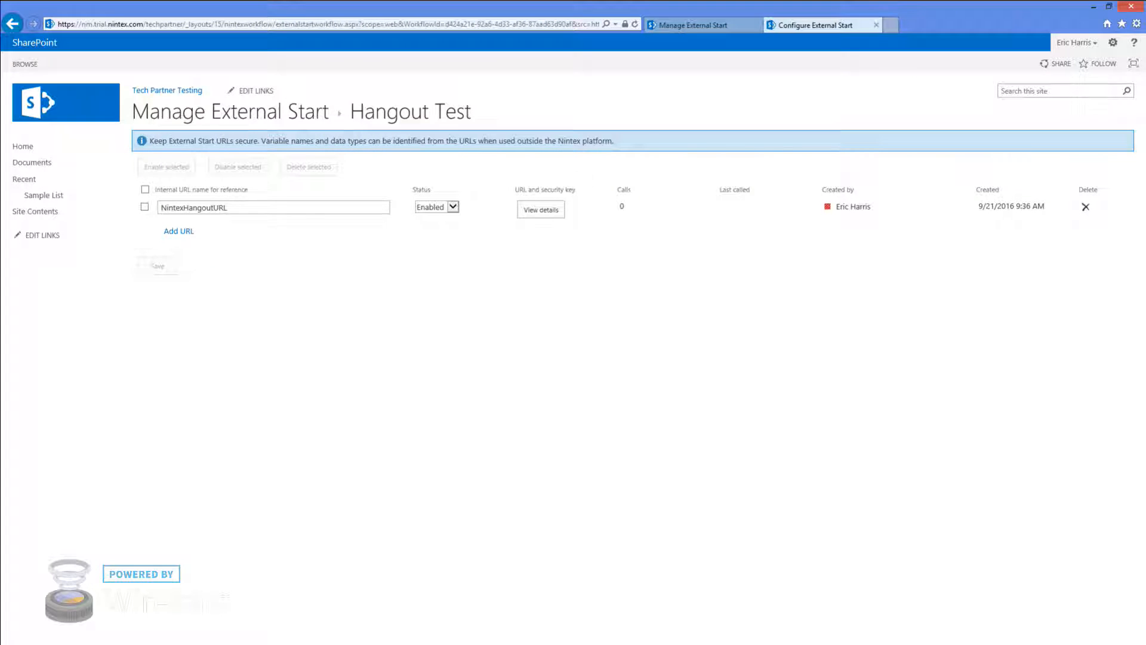
pyautogui.moveTo(0, 114); pyautogui.dragTo(660, 114)
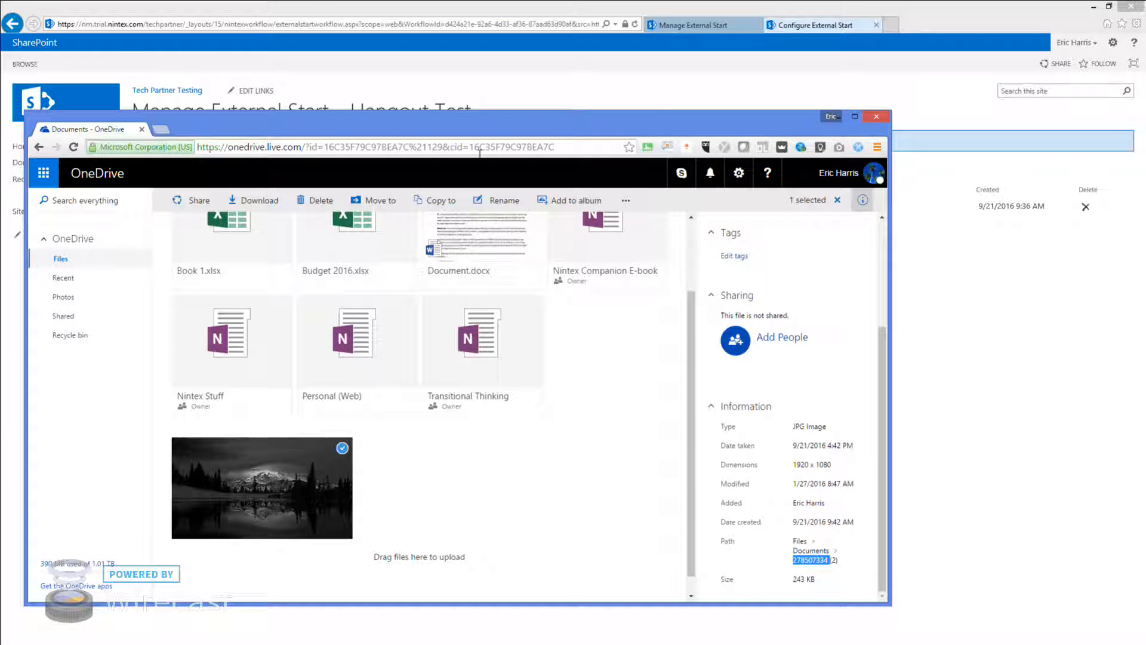
pyautogui.click(844, 116)
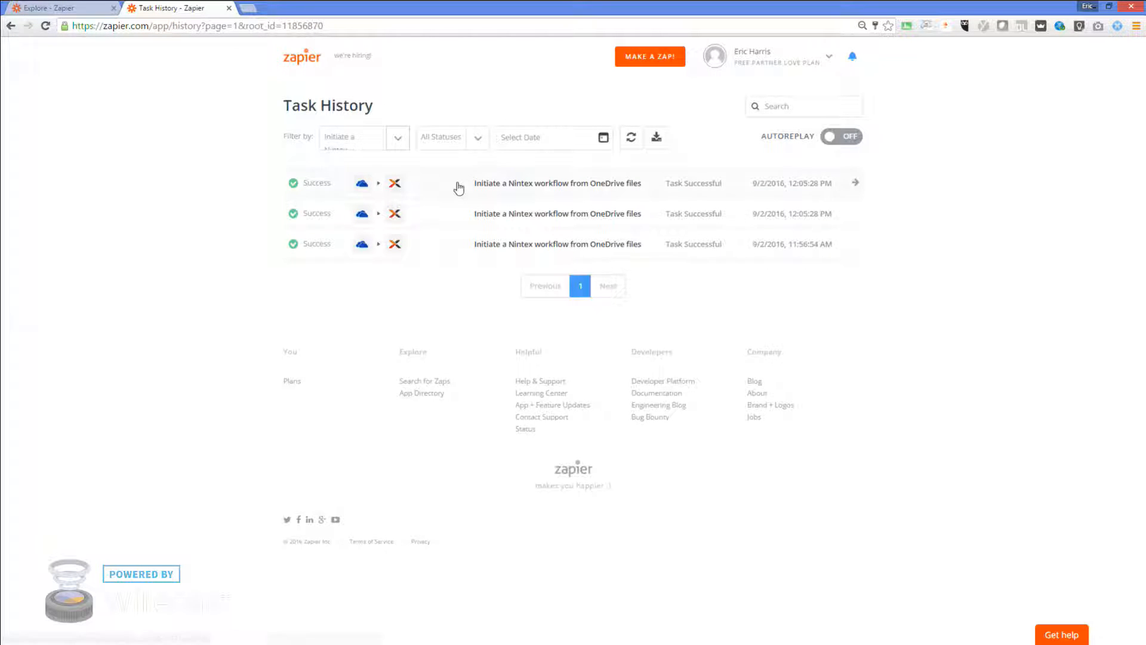
pyautogui.click(314, 58)
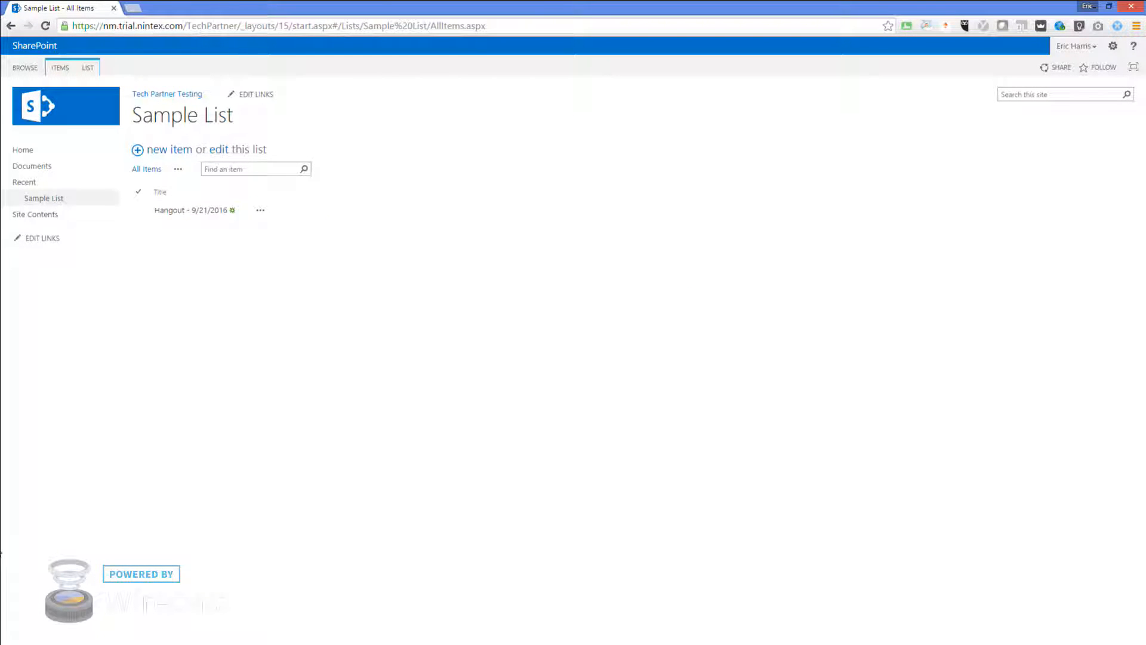
# Resize the browser and open Nintex Workflow 2013's Manage Workflow Inventory page
pyautogui.moveTo(89, 8); pyautogui.dragTo(152, 2)
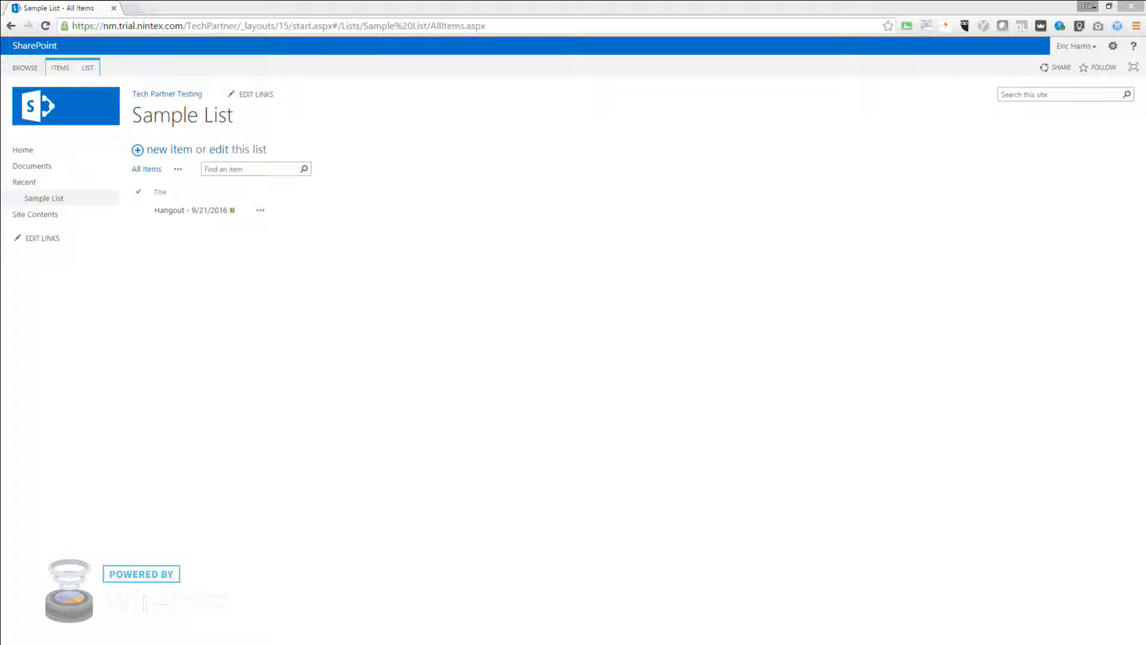
pyautogui.moveTo(1145, 0)
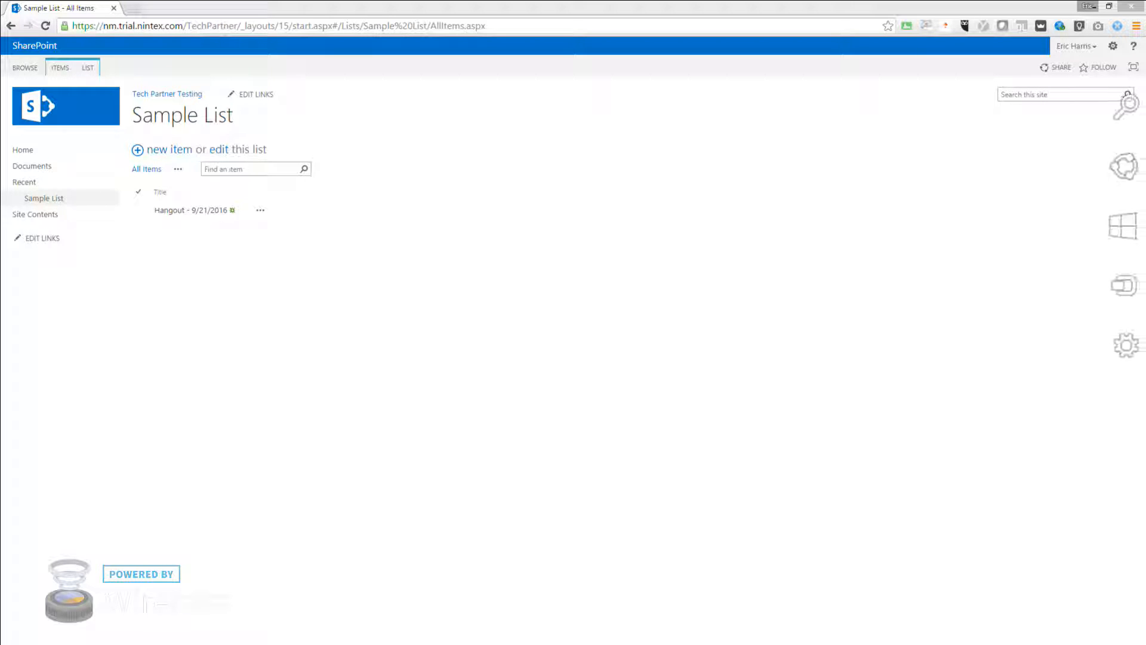
pyautogui.click(1113, 46)
pyautogui.moveTo(1044, 218)
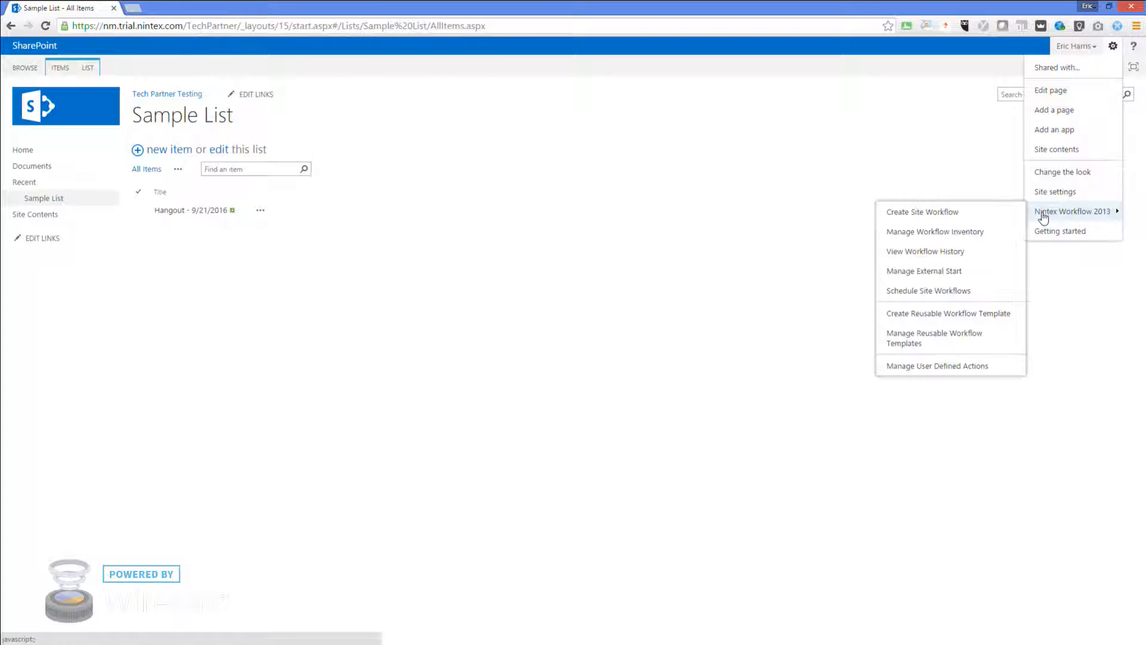
pyautogui.click(929, 233)
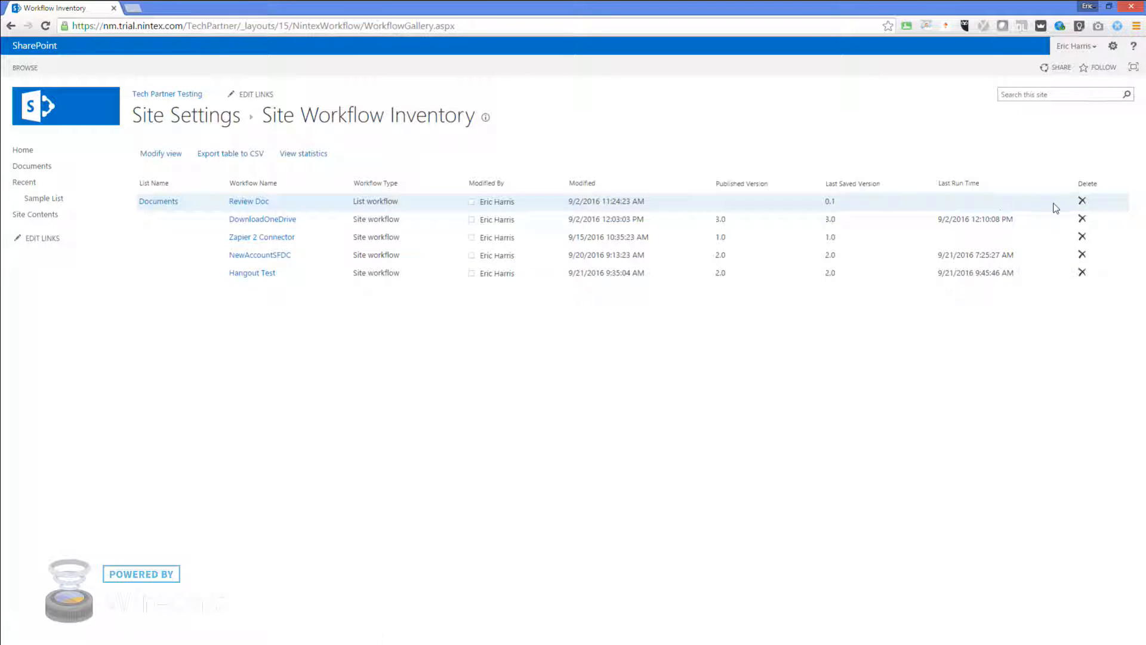
# Open View Workflow History and the completed Hangout Test run's status
pyautogui.click(1113, 46)
pyautogui.moveTo(1072, 192)
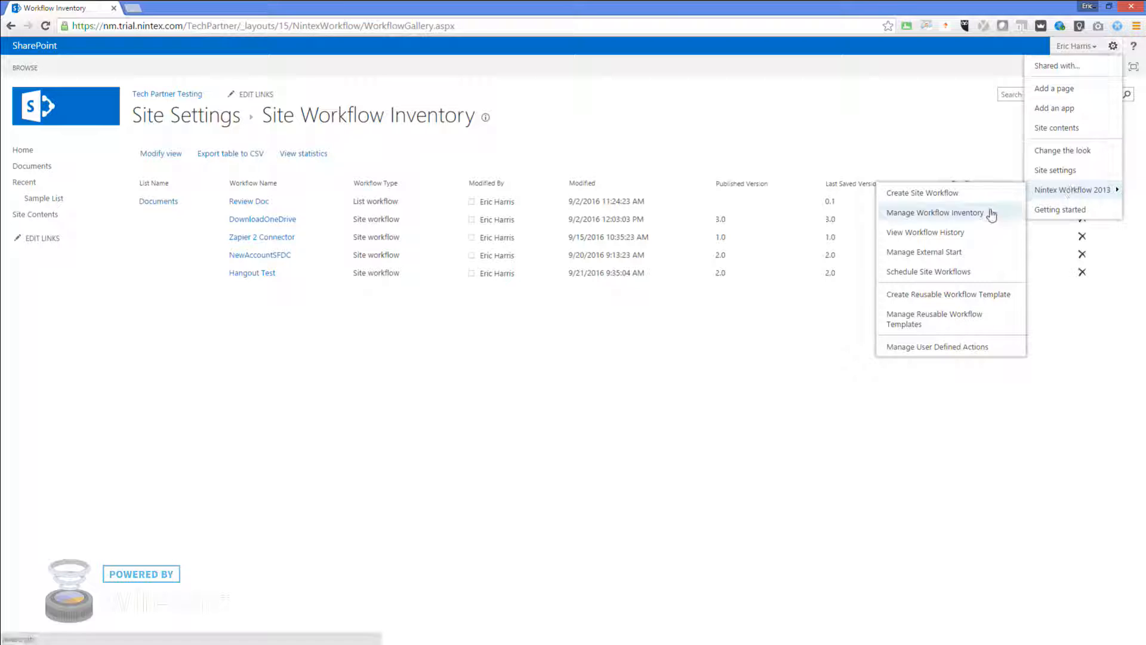
pyautogui.click(949, 231)
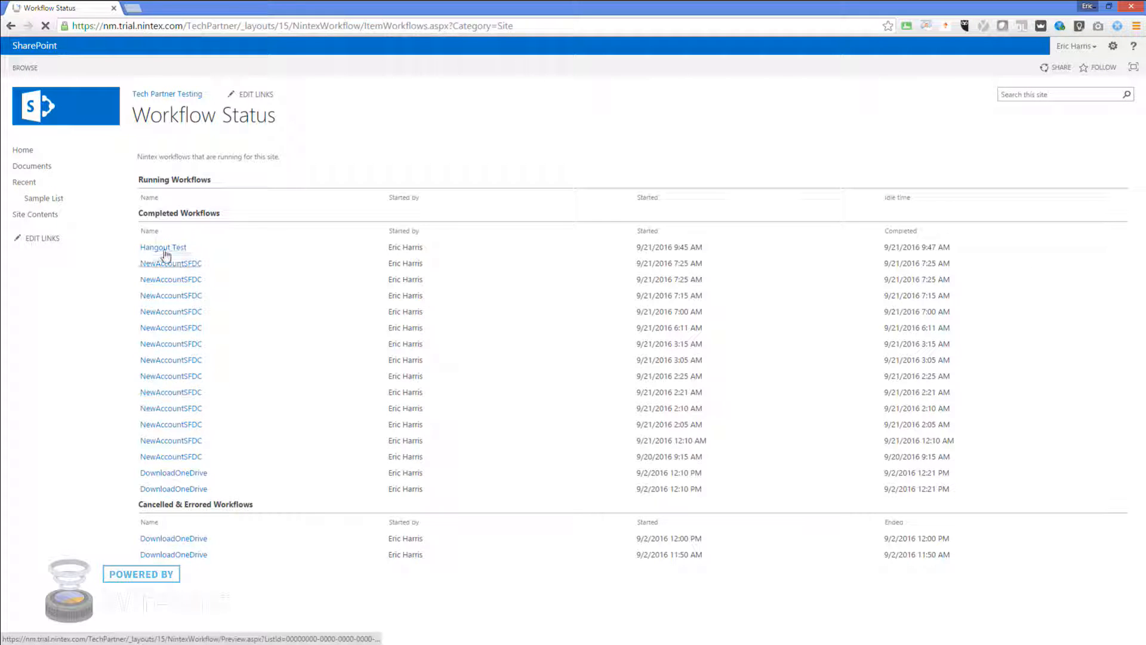
pyautogui.click(166, 249)
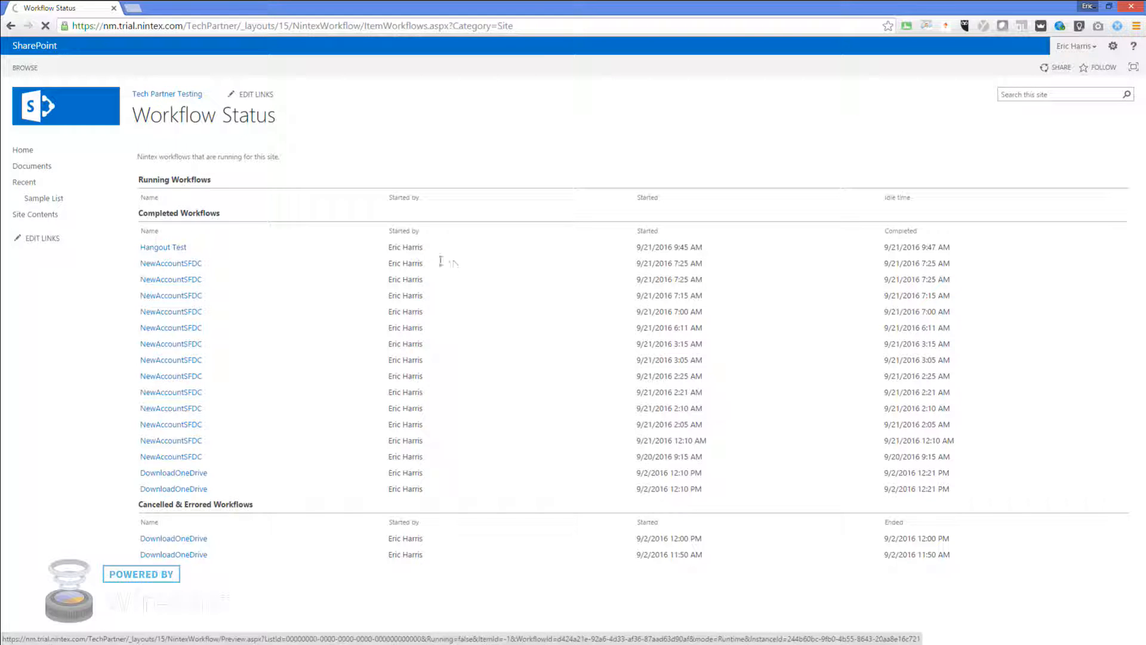
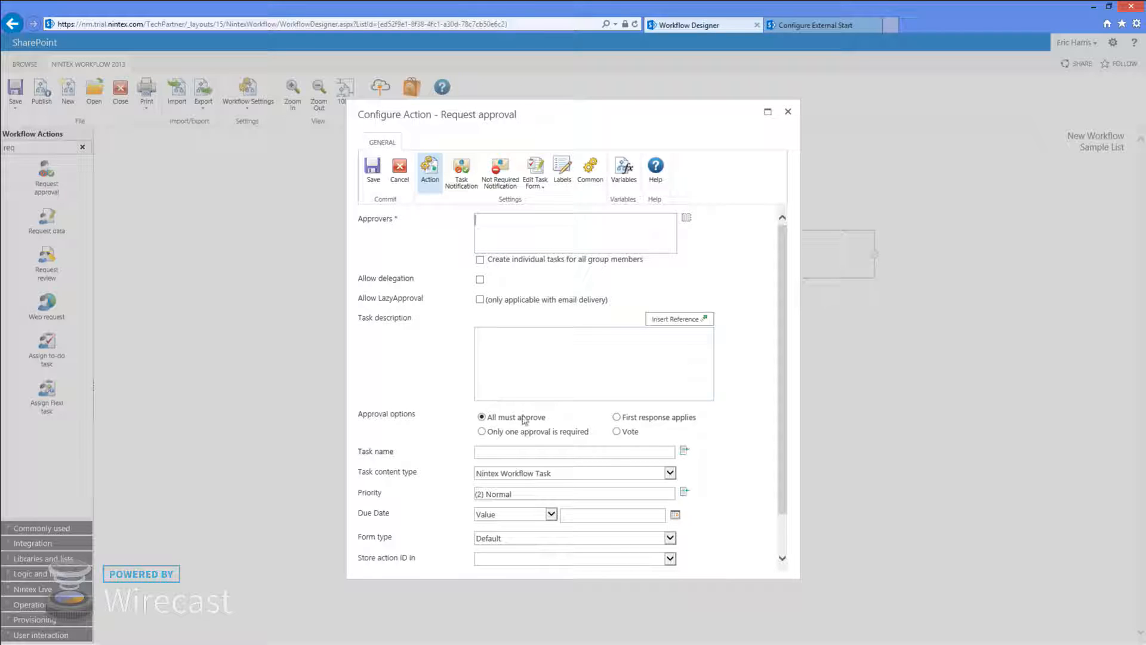
# Enter task name Test Task, description 'sample description', and the approver's e-mail address
pyautogui.click(483, 452)
pyautogui.write('Test Task')
pyautogui.click(519, 333)
pyautogui.write('samp')
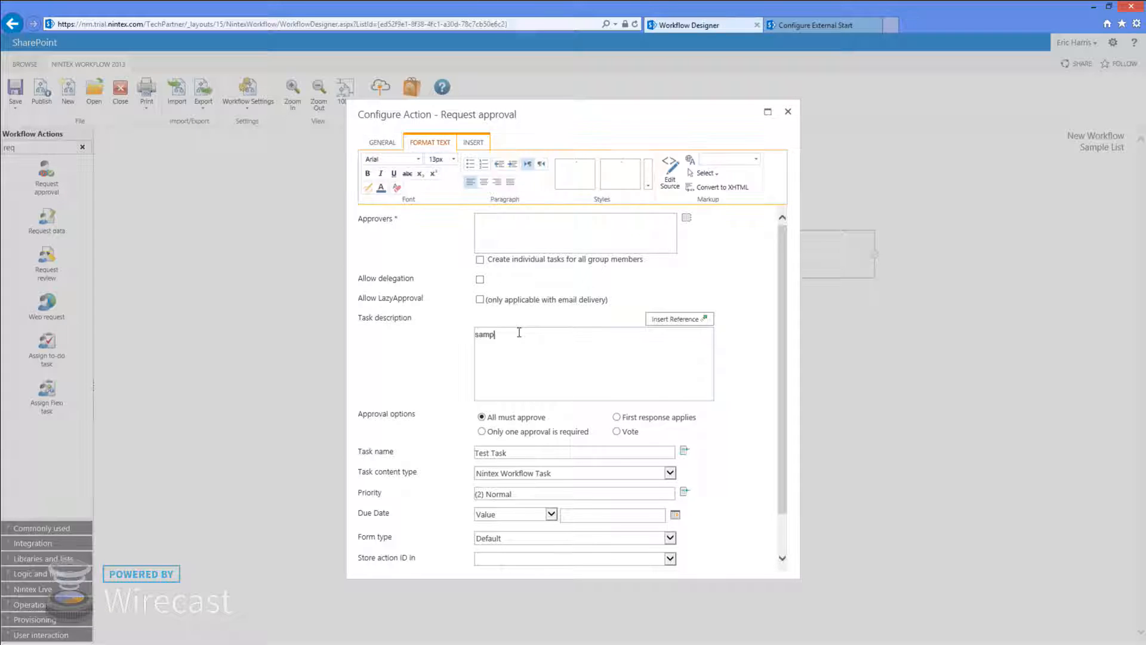
pyautogui.write('le description')
pyautogui.click(513, 223)
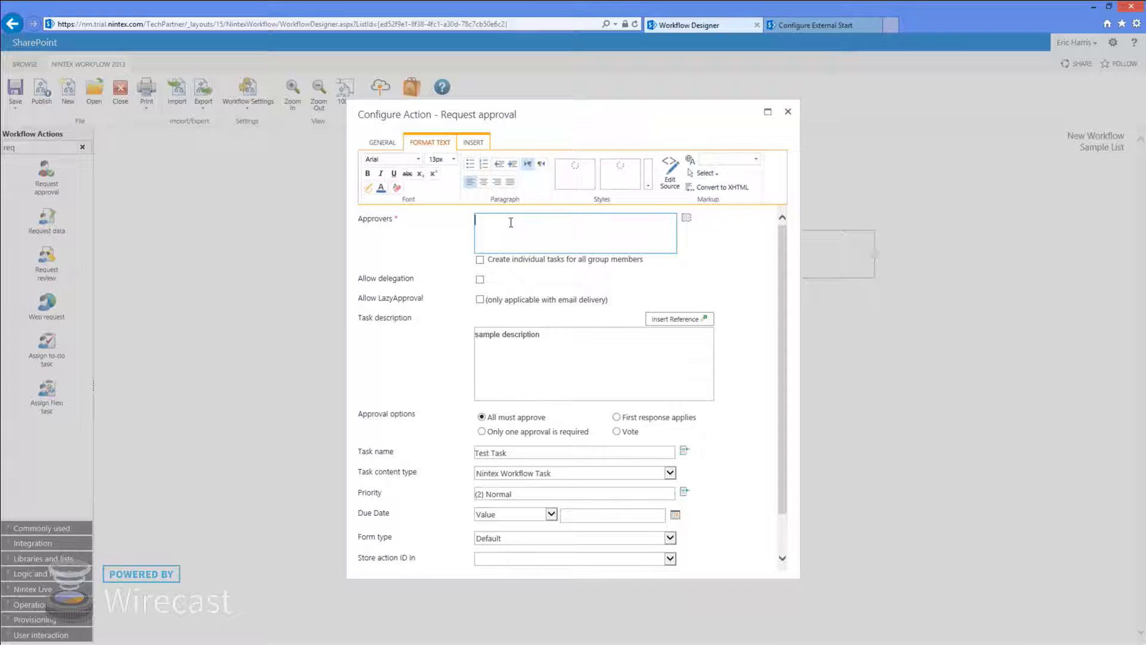
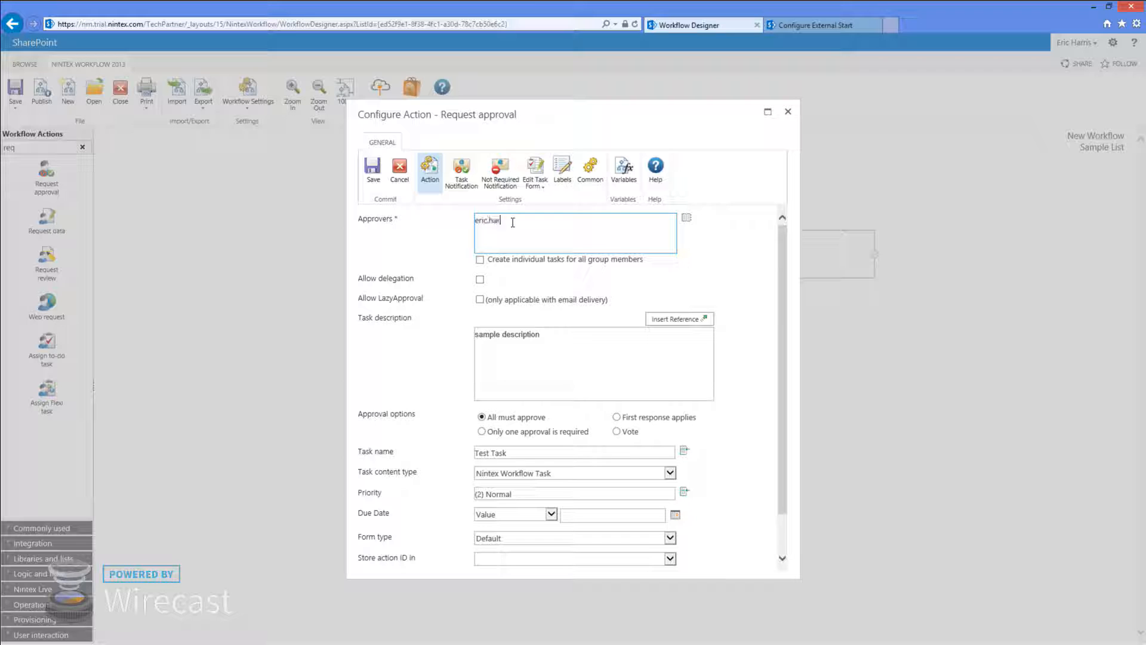
pyautogui.scroll(-2, 460, 508)
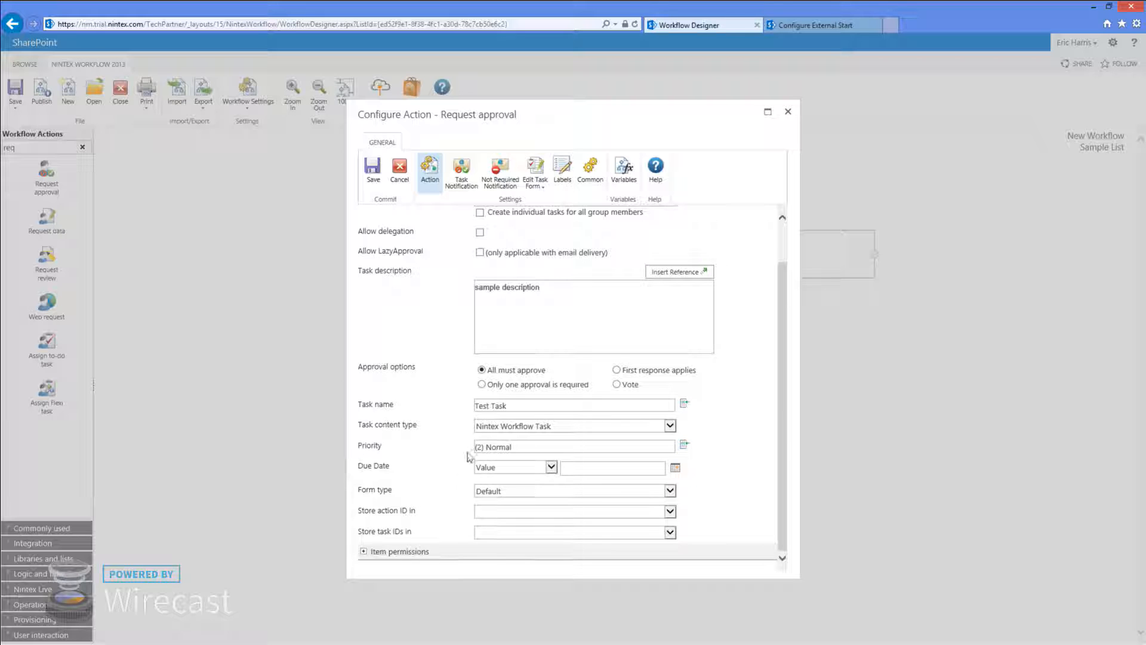
pyautogui.scroll(2, 543, 335)
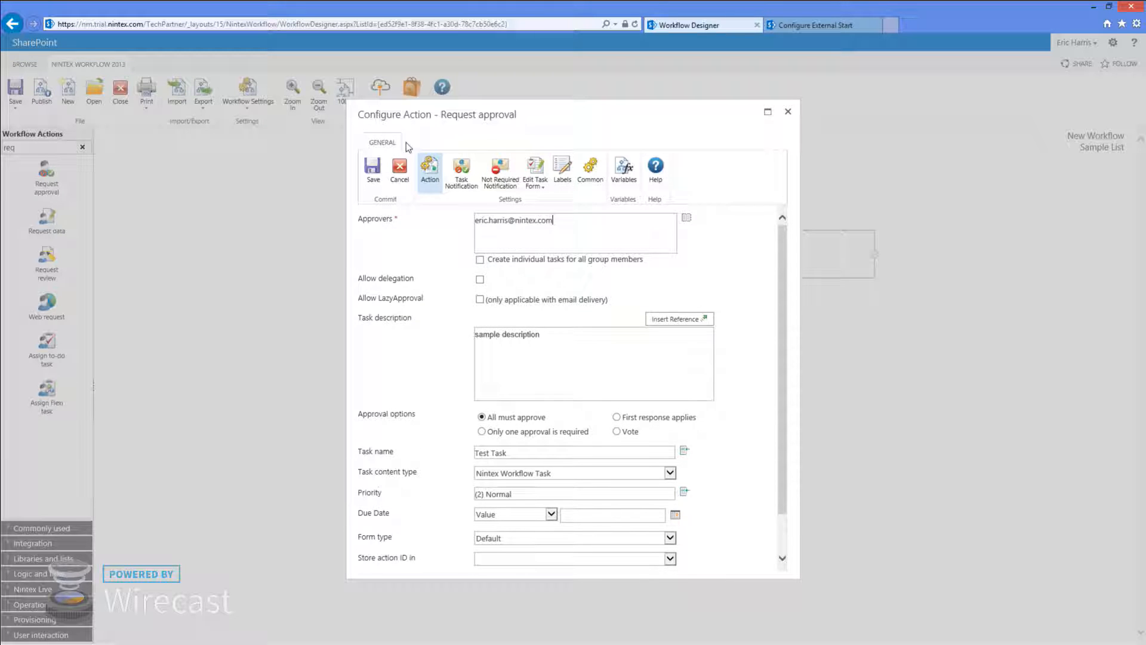
# Change the task notification body's opening line to 'You have a task to review and approve'
pyautogui.click(463, 176)
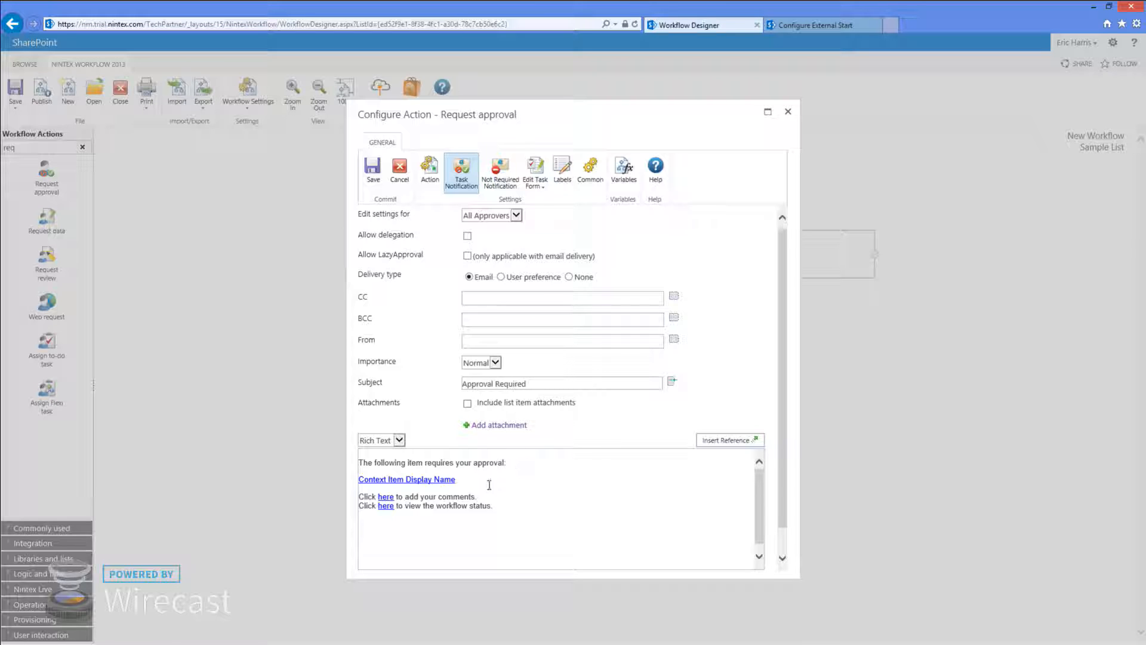
pyautogui.click(538, 473)
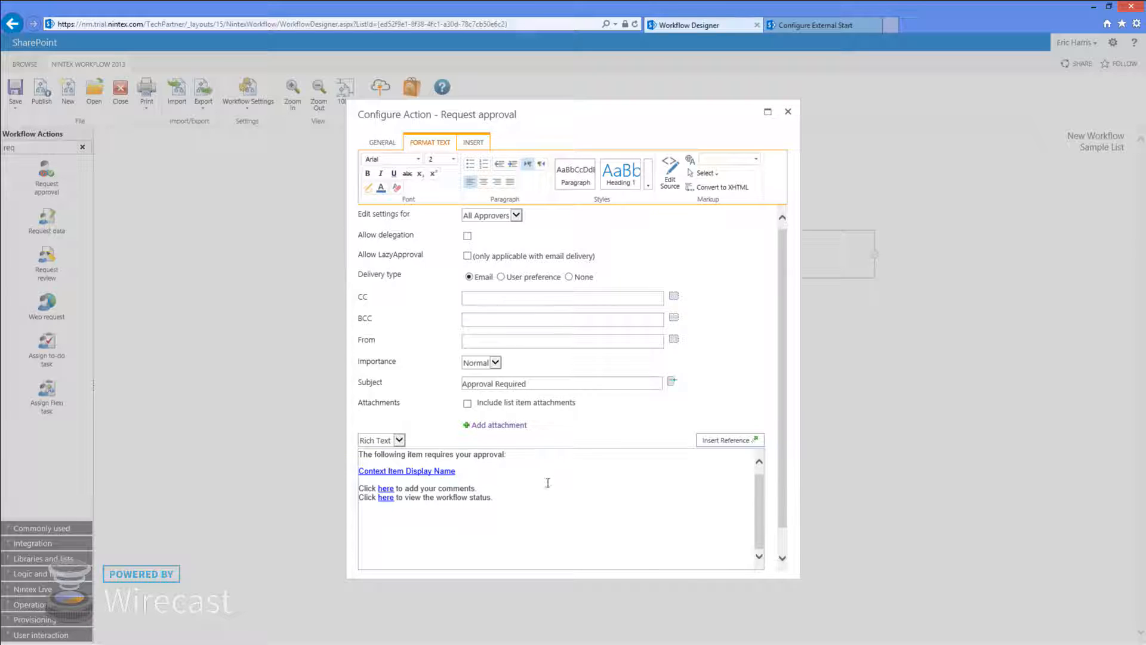
pyautogui.scroll(-1, 546, 477)
pyautogui.scroll(2, 551, 486)
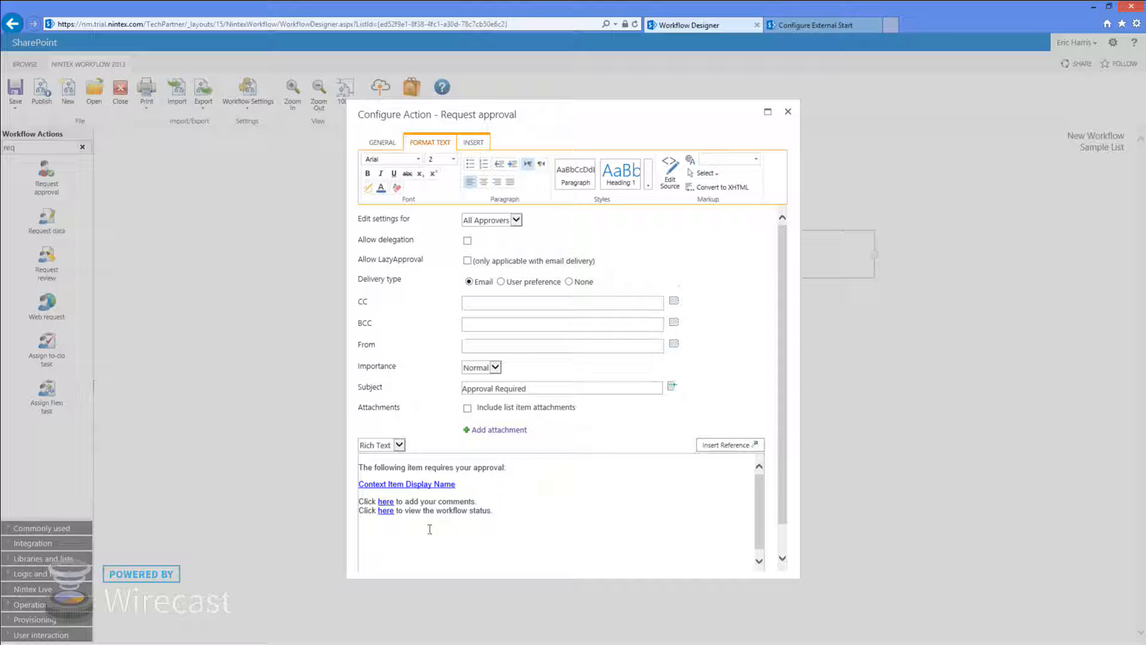
pyautogui.click(475, 479)
pyautogui.moveTo(543, 470); pyautogui.dragTo(338, 466)
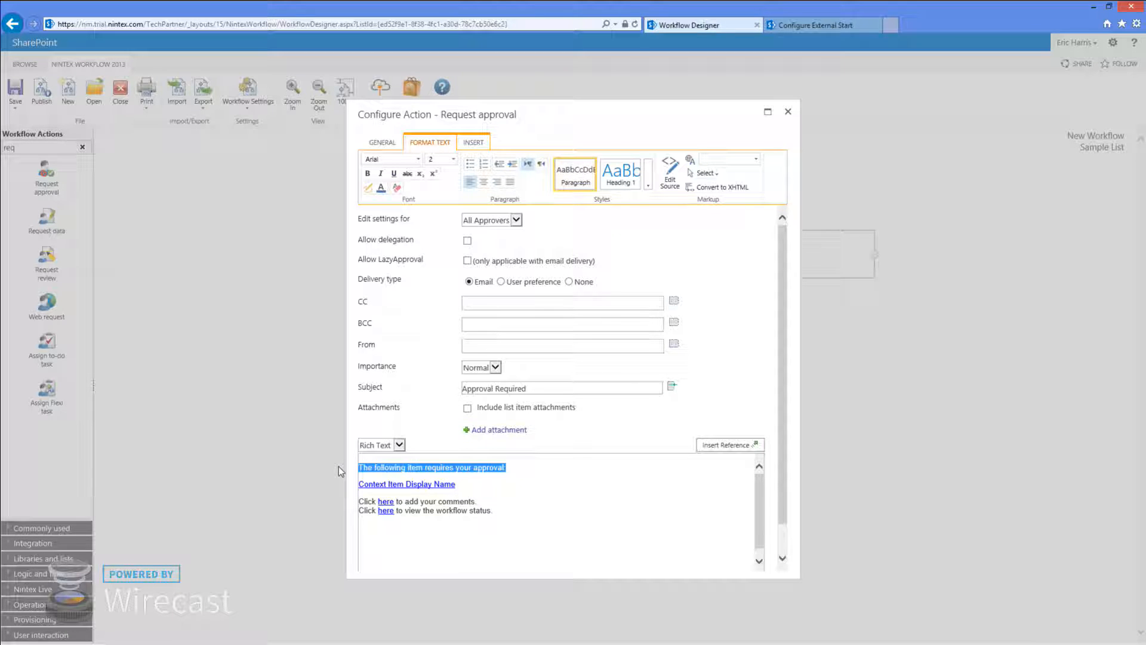
pyautogui.write('You have')
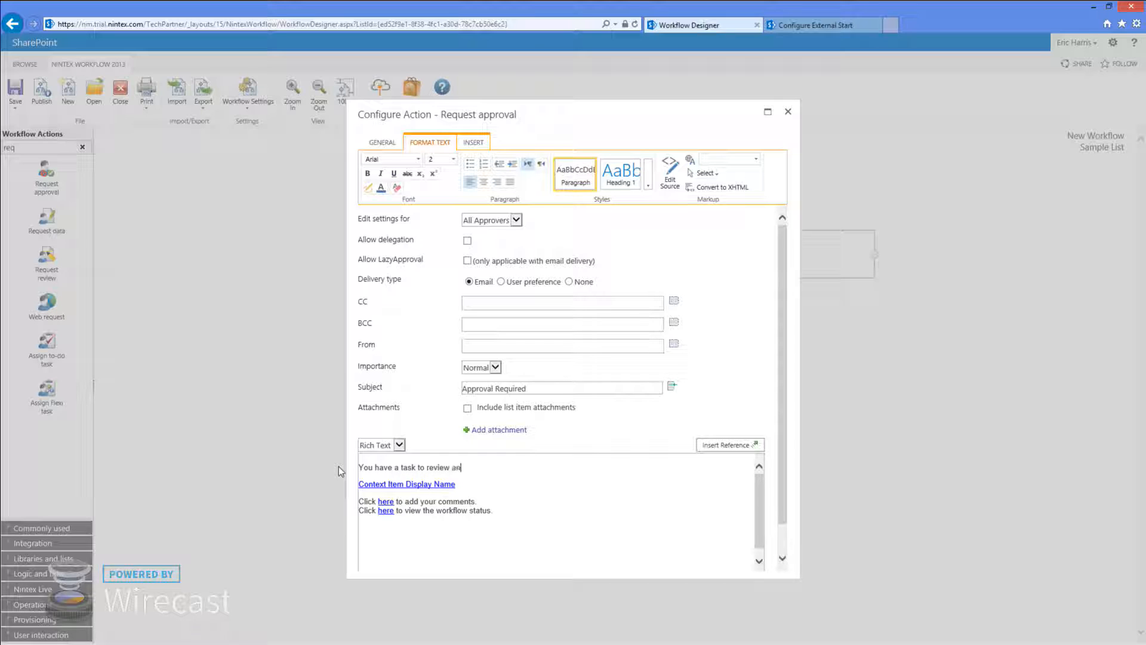
pyautogui.write('a task to review and approve')
# Set the notification subject to 'Please approve this task' and allow LazyApproval
pyautogui.moveTo(537, 388); pyautogui.dragTo(375, 387)
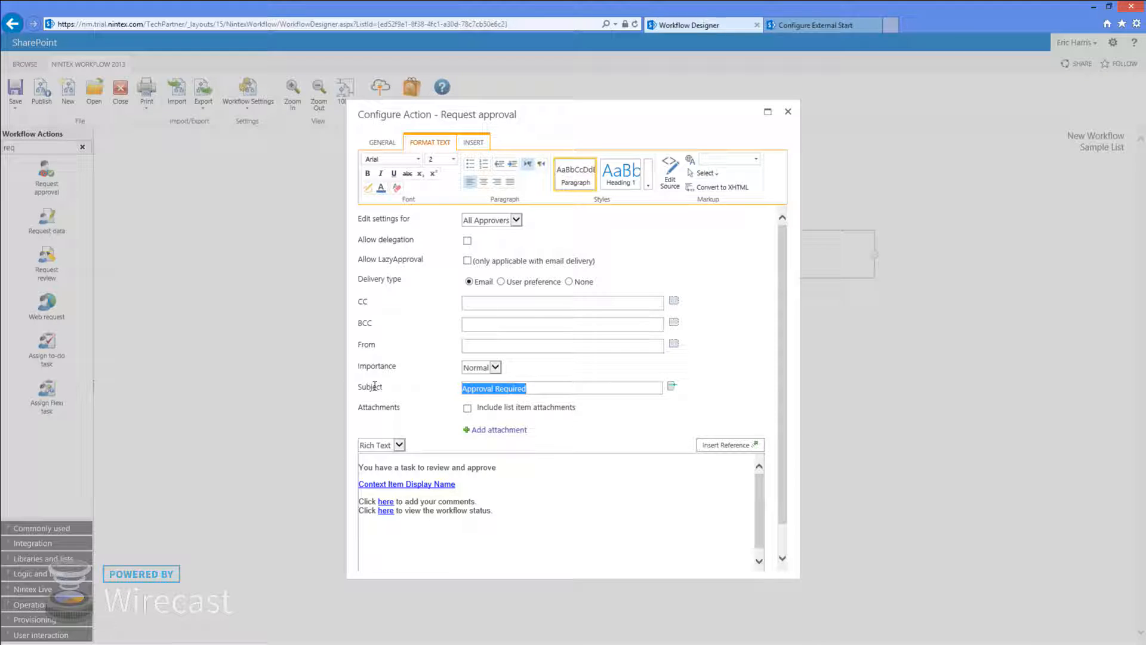
pyautogui.write('Please')
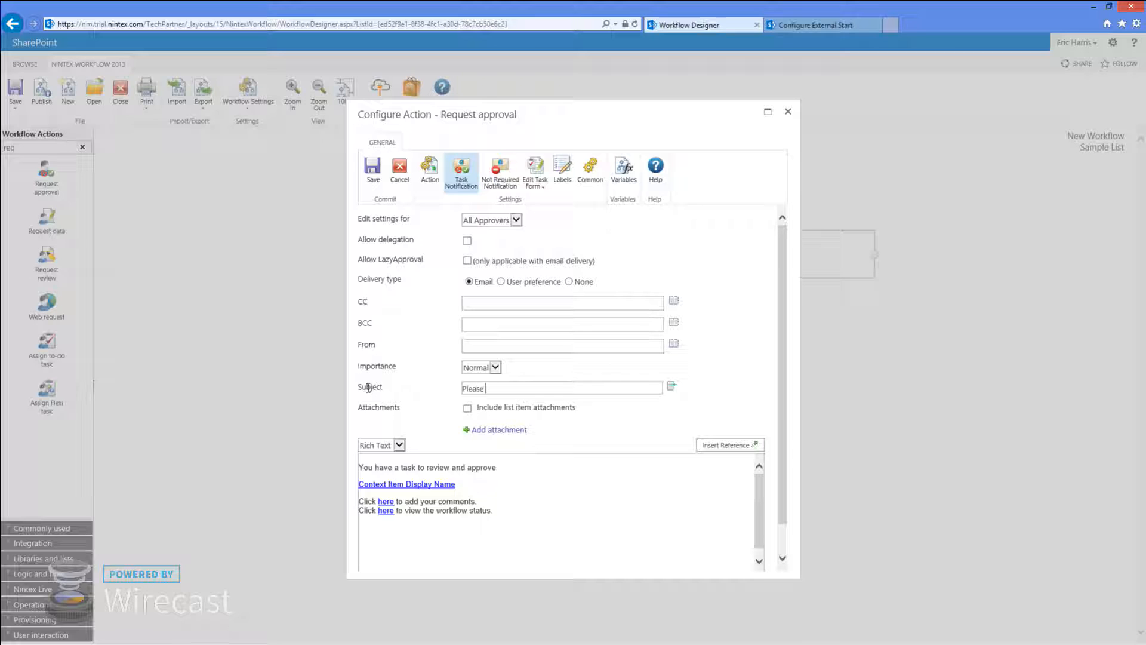
pyautogui.write(' approve this task')
pyautogui.click(468, 261)
# Save the approval action and publish the workflow titled Approval Heading Workflow
pyautogui.click(374, 169)
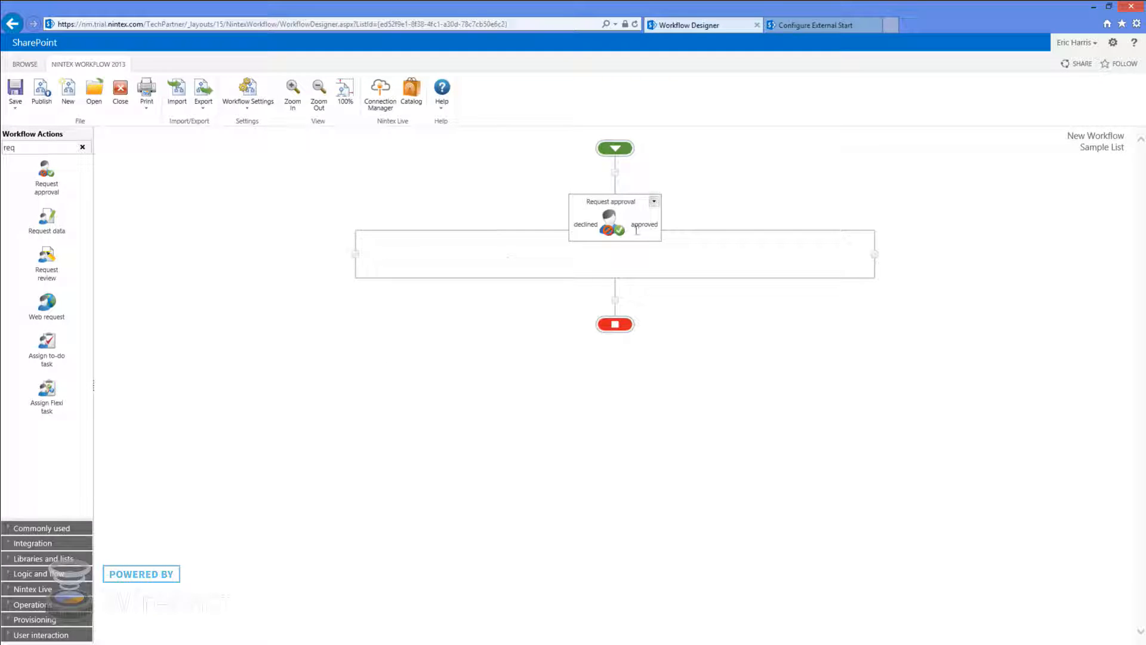
pyautogui.doubleClick(5, 148)
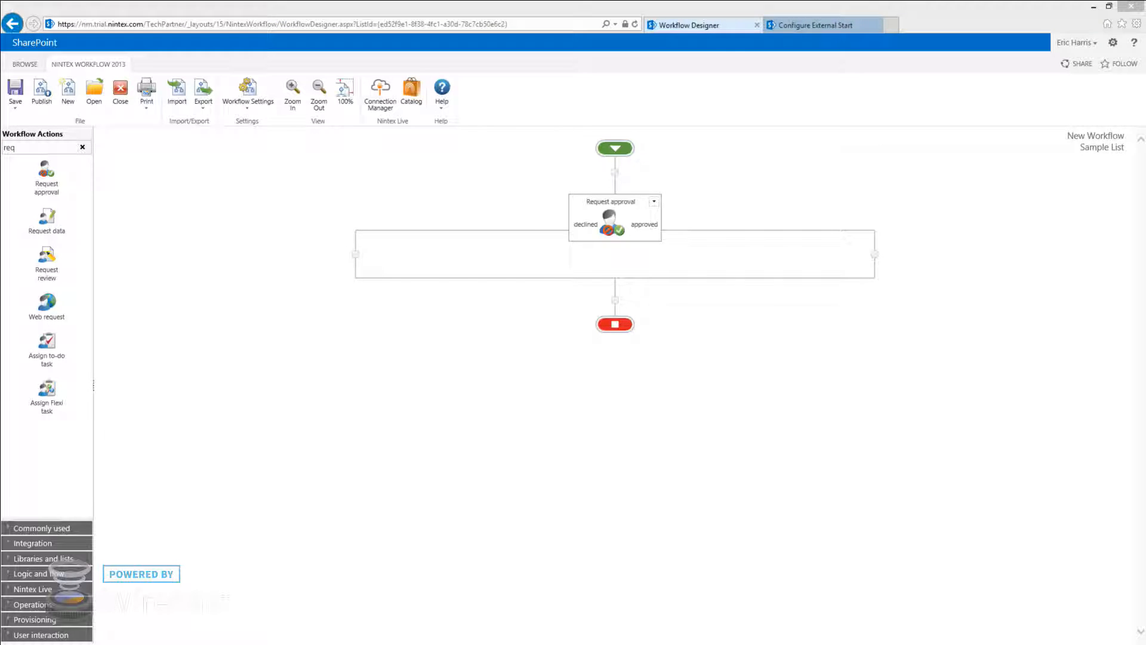
pyautogui.click(248, 290)
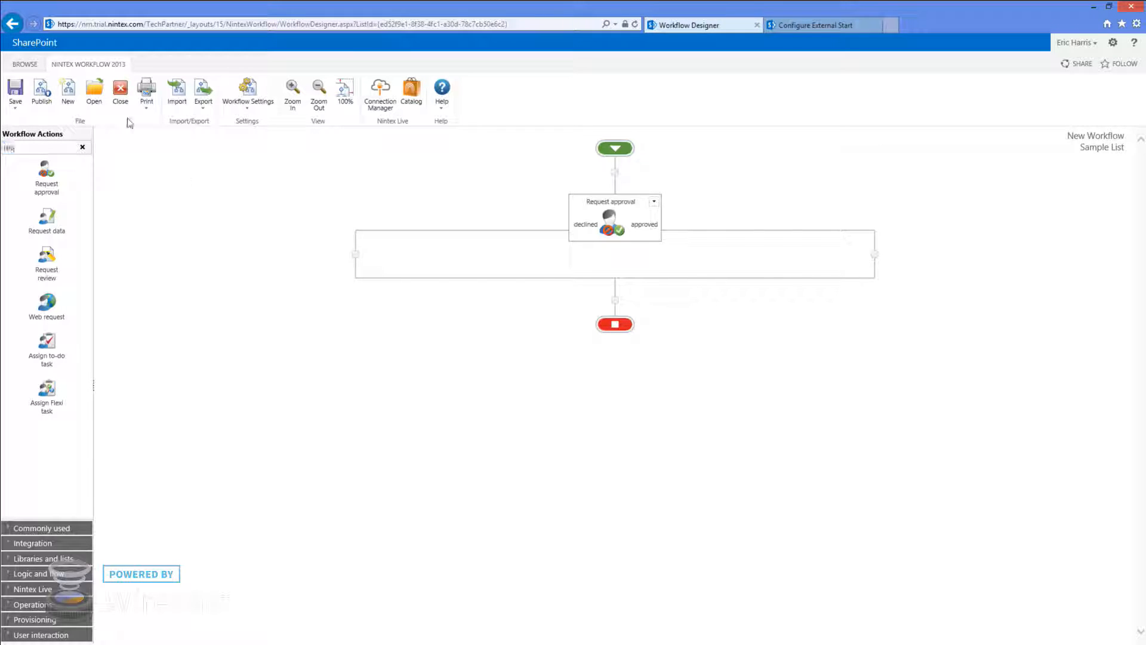
pyautogui.click(42, 91)
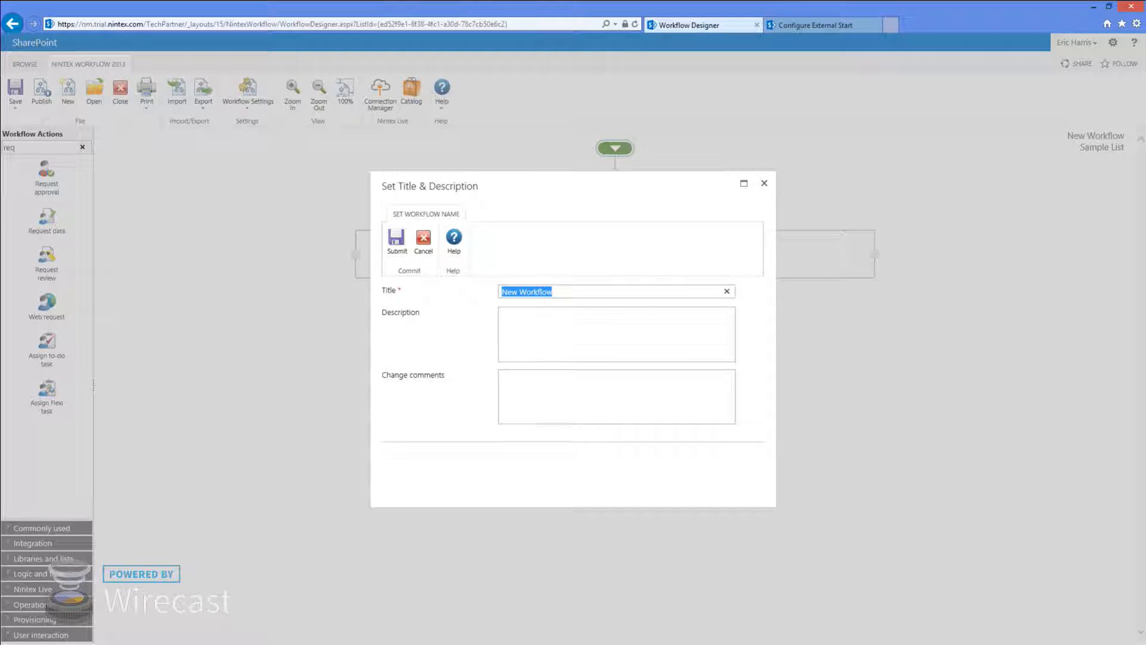
pyautogui.write('Apopr')
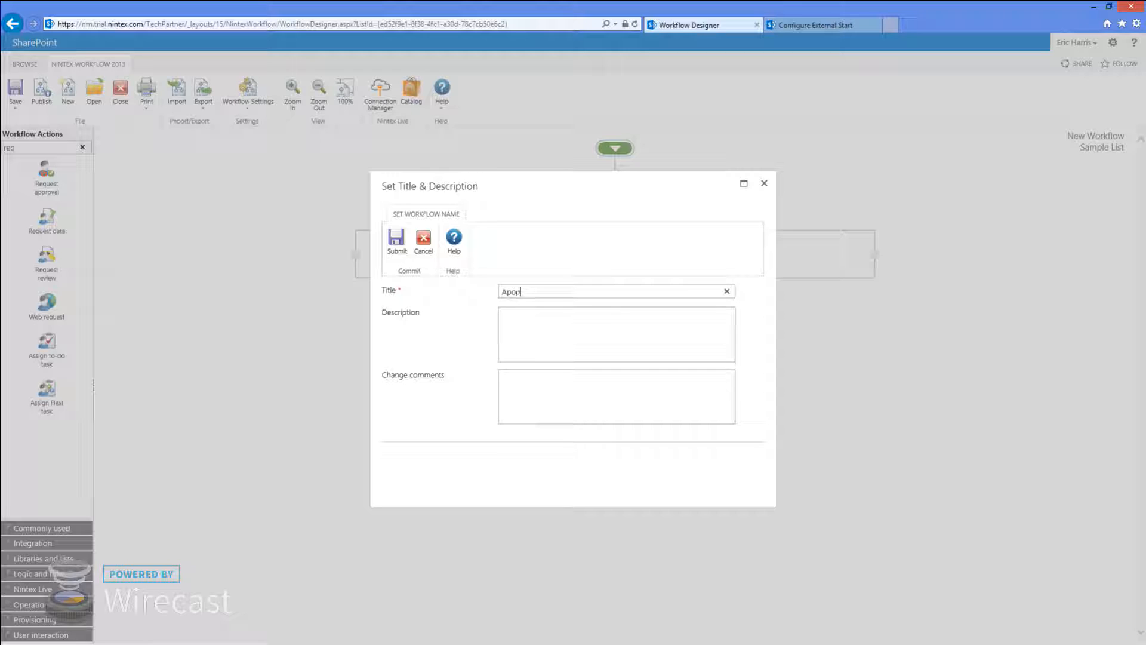
pyautogui.write('l')
pyautogui.write('ng Workflow')
pyautogui.click(396, 240)
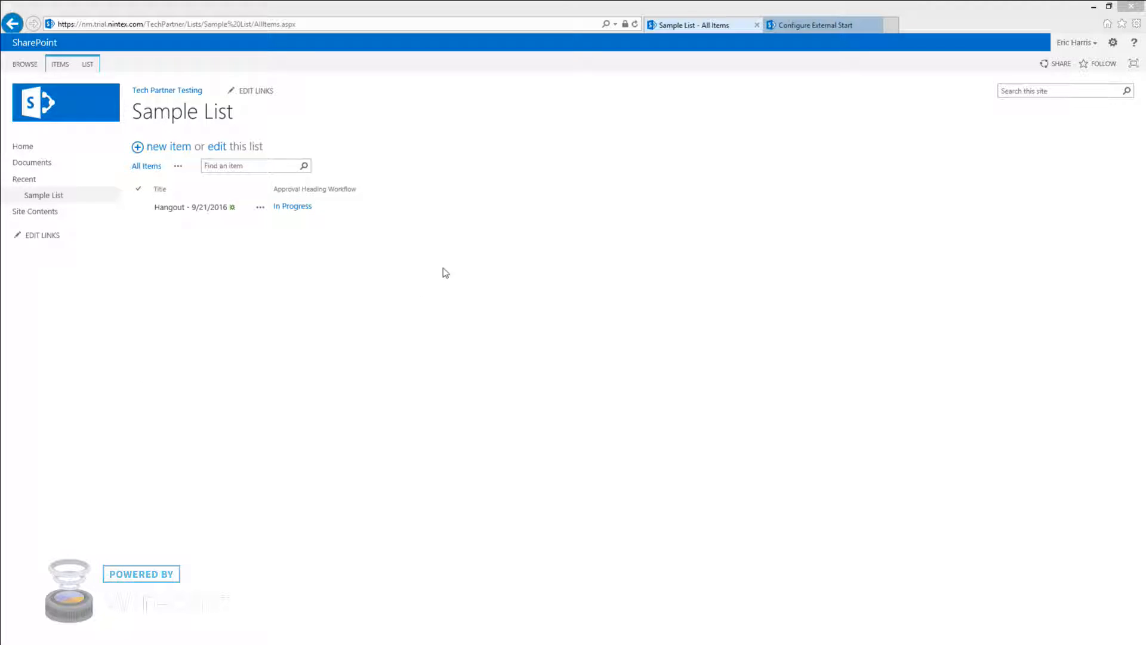
# Open the running workflow's status and its Test Task approval form, then switch to the forum thread
pyautogui.click(291, 206)
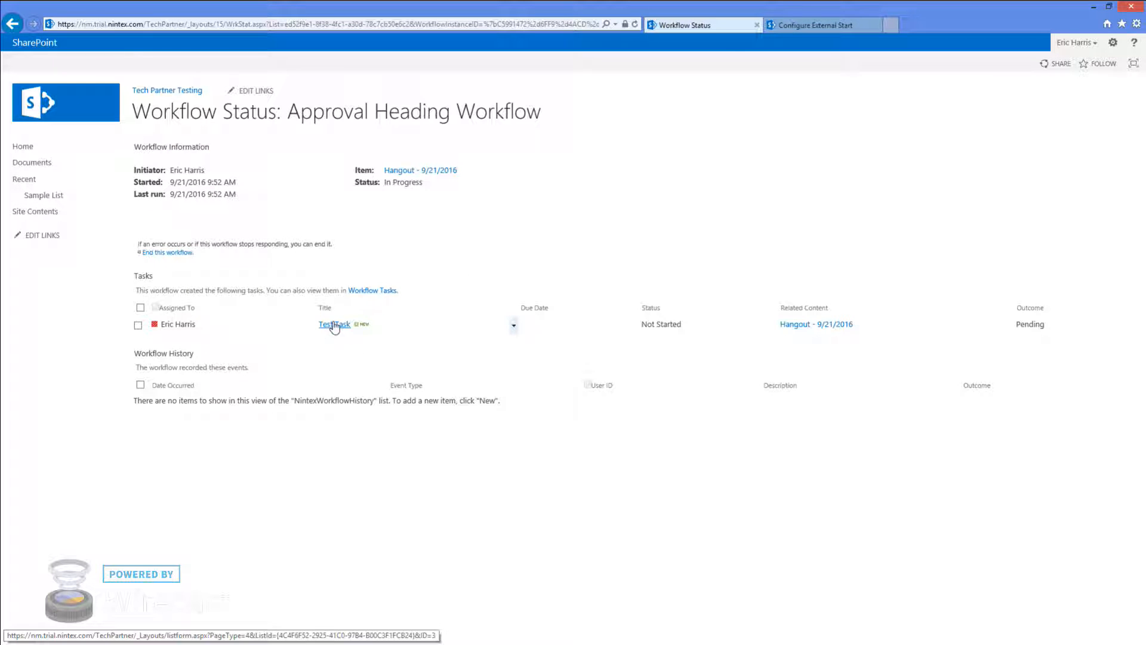
pyautogui.click(335, 325)
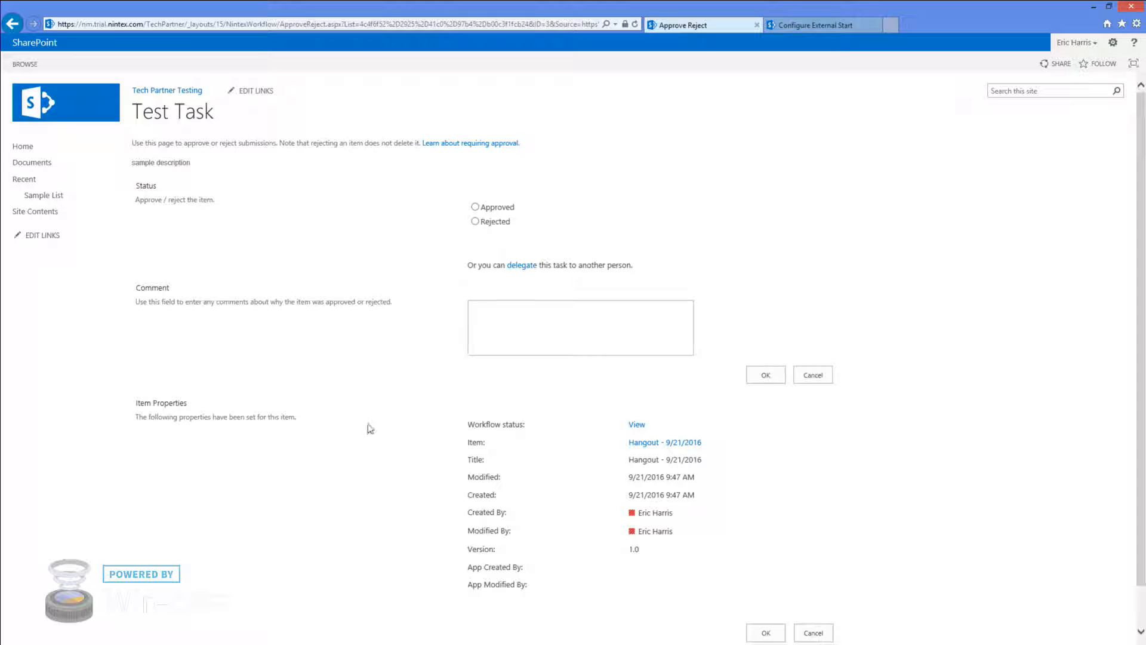
pyautogui.scroll(-1, 671, 448)
pyautogui.scroll(1, 529, 409)
pyautogui.hotkey('alt', 'Tab')
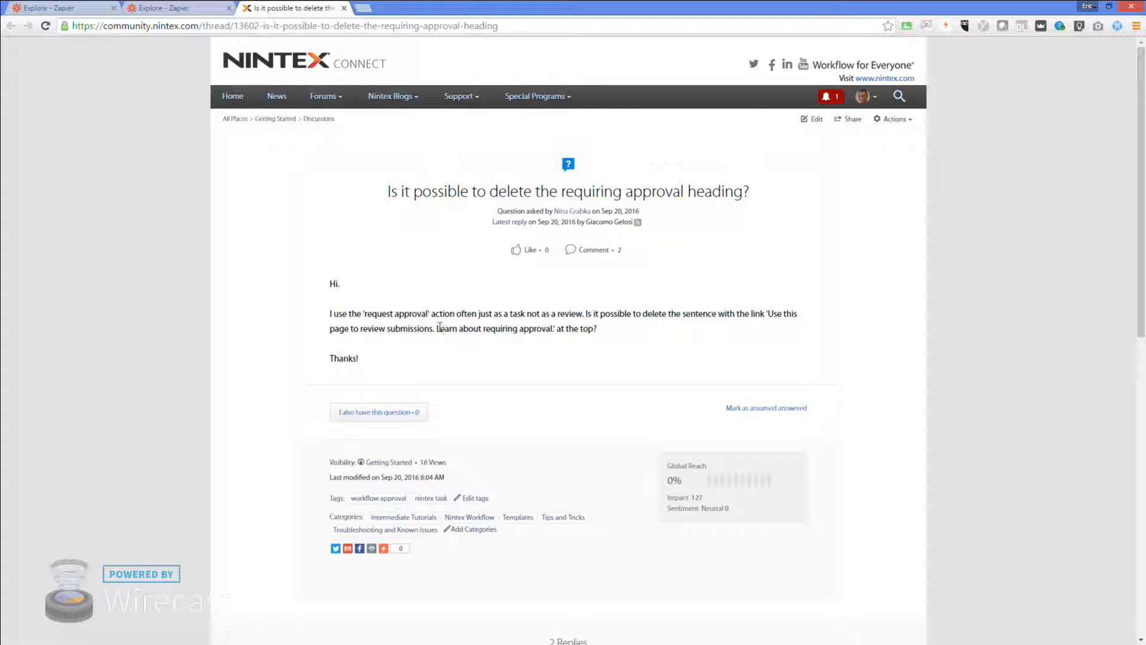
# Read through the forum question about deleting the requiring-approval heading
pyautogui.moveTo(440, 328); pyautogui.dragTo(555, 323)
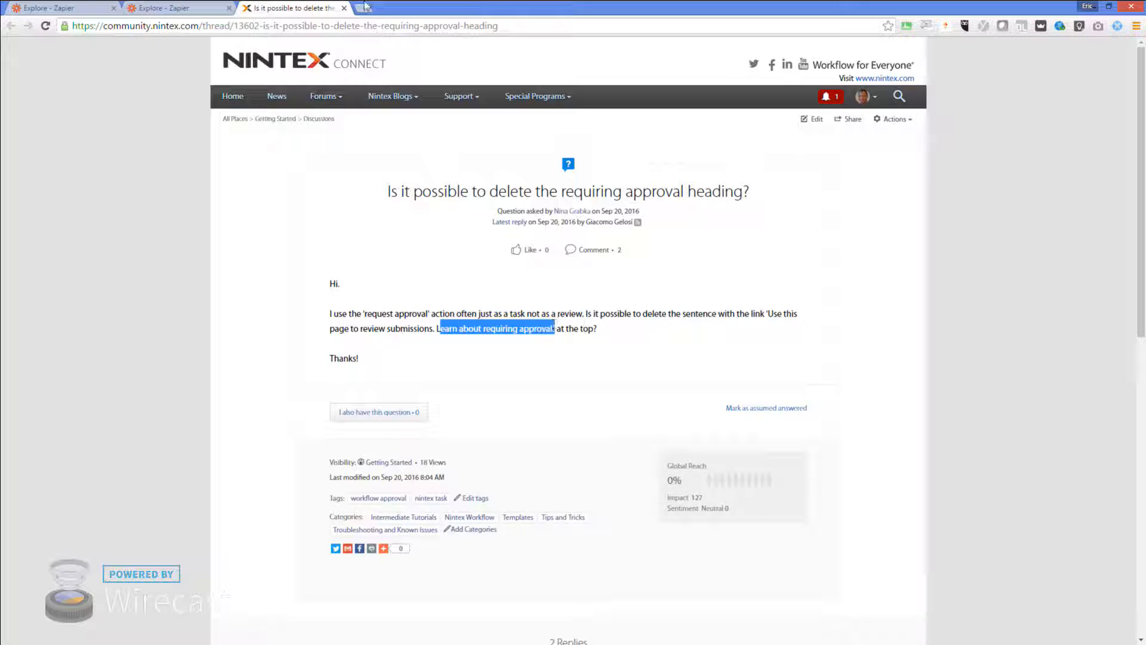
pyautogui.click(246, 325)
pyautogui.scroll(-2, 490, 315)
pyautogui.scroll(-4, 489, 318)
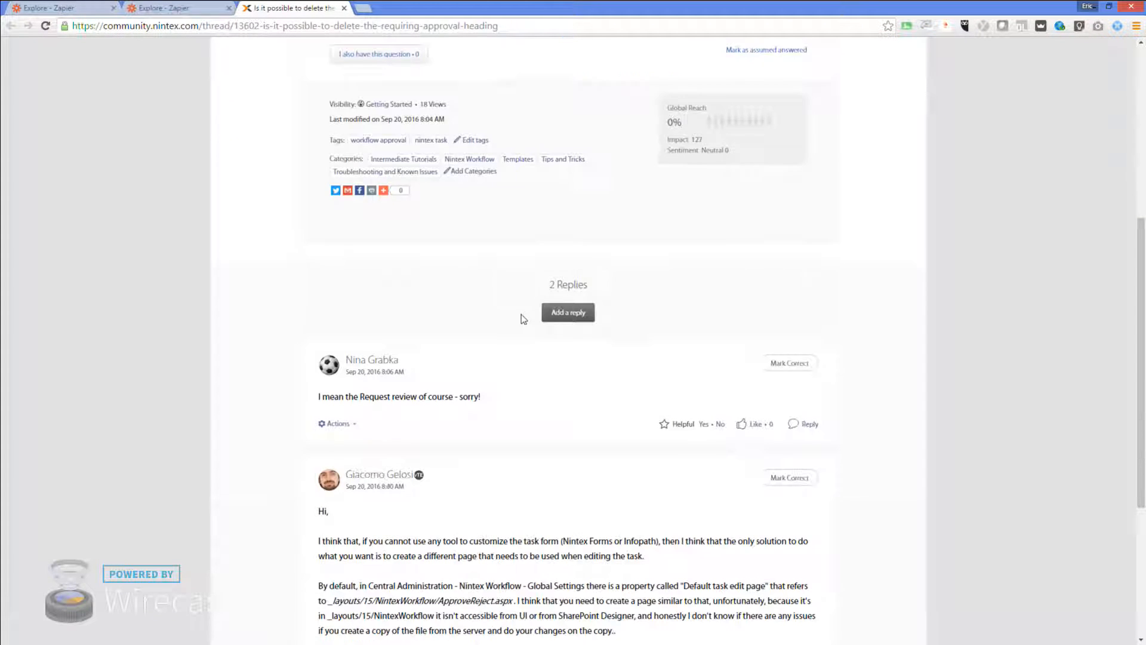
pyautogui.scroll(-2, 524, 319)
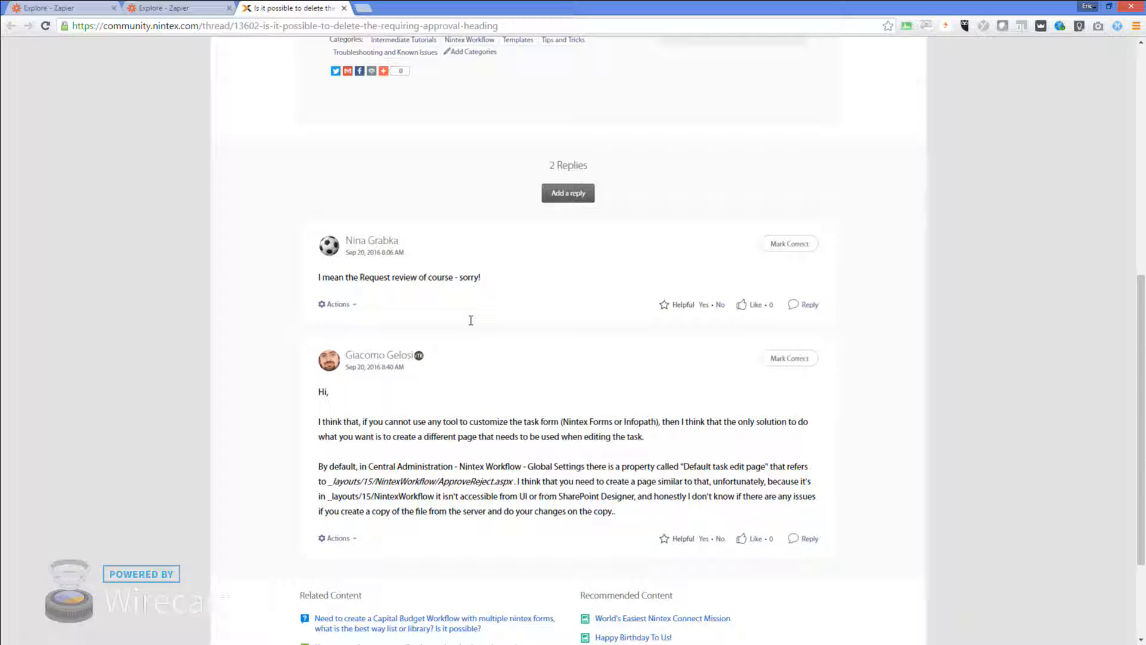
pyautogui.scroll(1, 533, 317)
pyautogui.scroll(4, 533, 317)
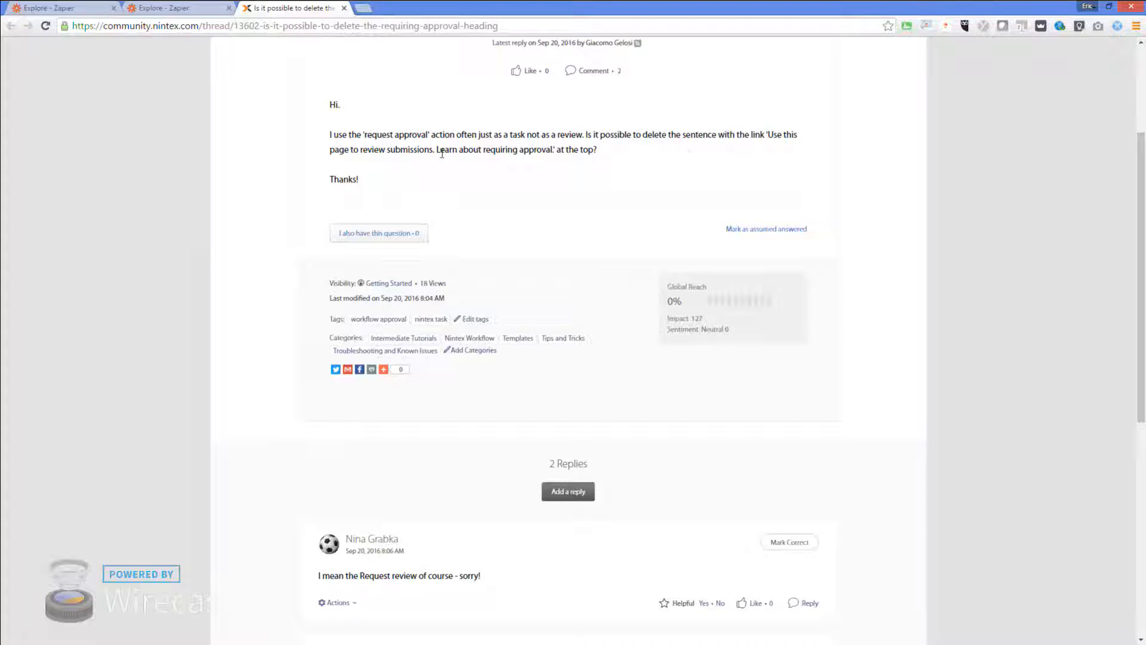
pyautogui.scroll(-2, 449, 450)
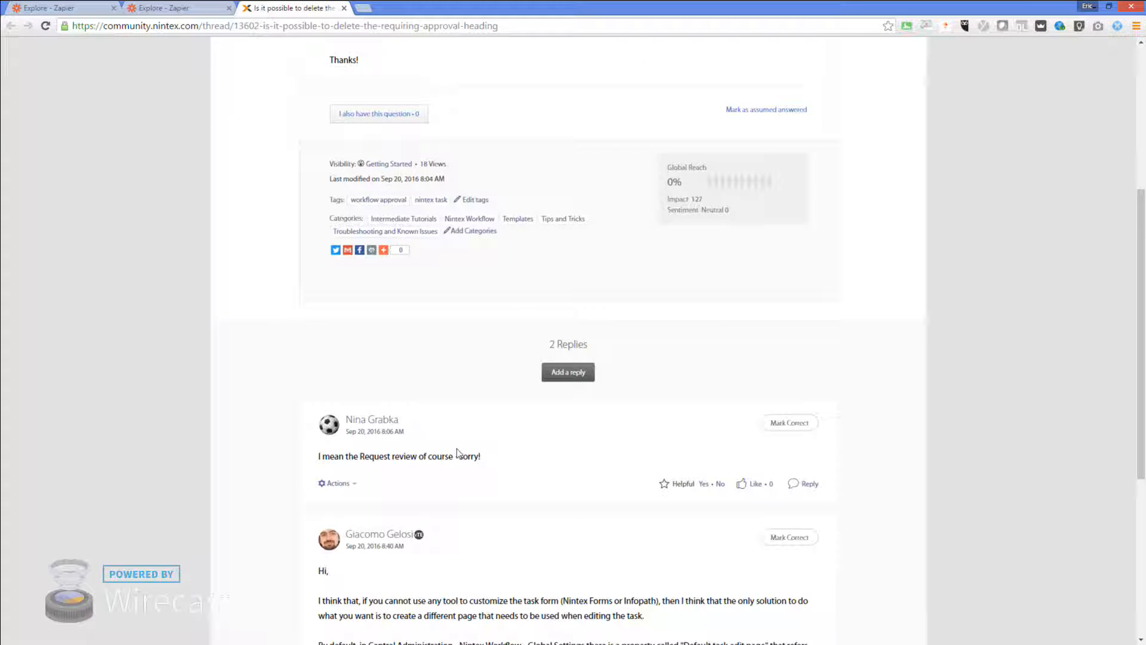
pyautogui.scroll(-4, 457, 454)
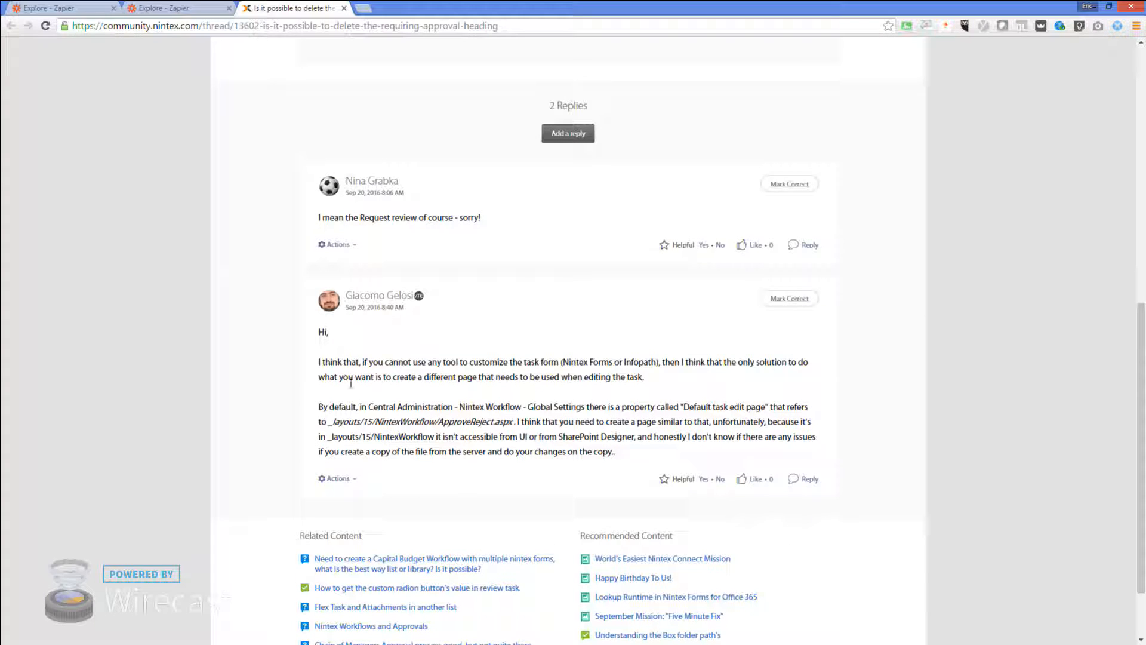
pyautogui.scroll(5, 417, 404)
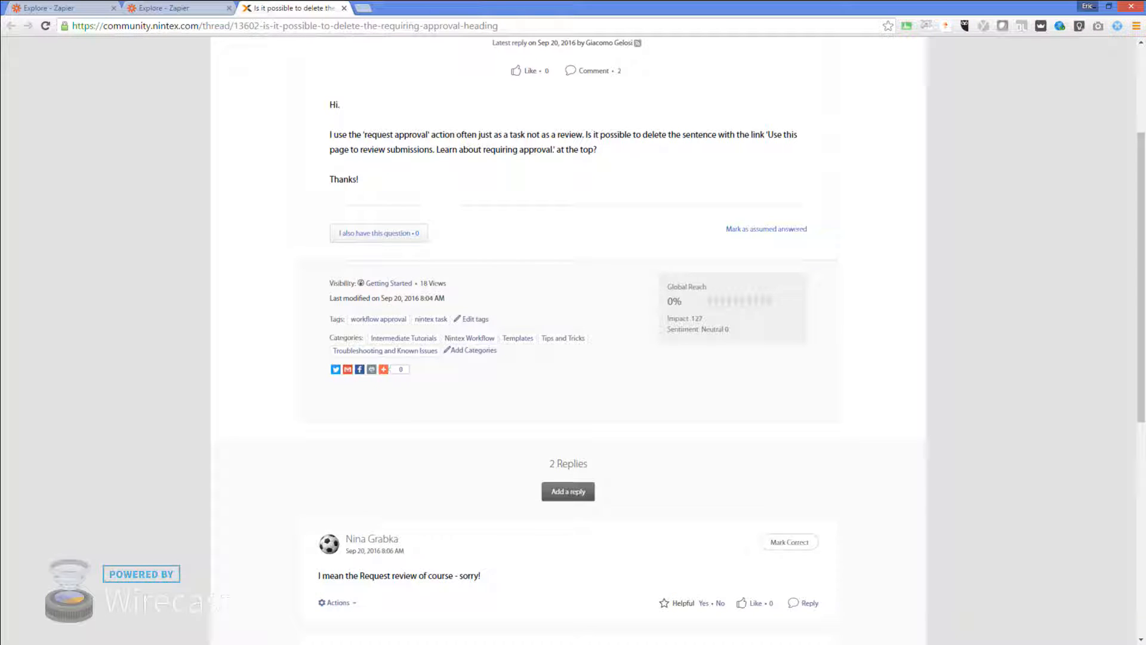
# Return to the Test Task page and drag the Outlook approval e-mail window into view
pyautogui.hotkey('alt', 'Tab')
pyautogui.scroll(3, 512, 260)
pyautogui.scroll(-8, 517, 259)
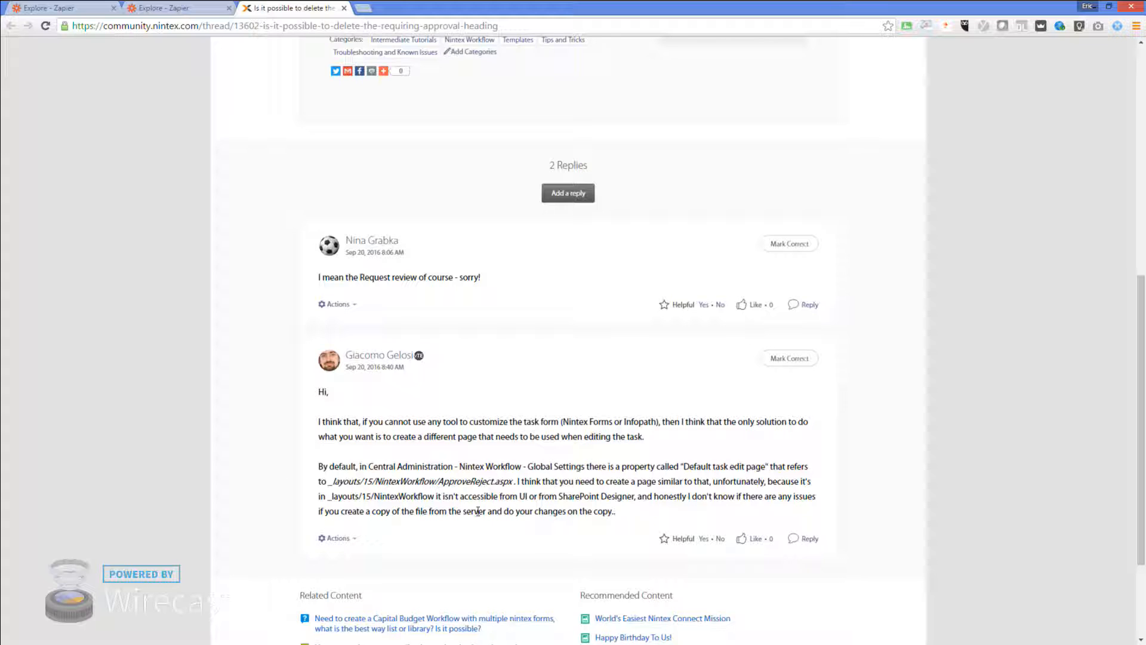
pyautogui.scroll(5, 360, 494)
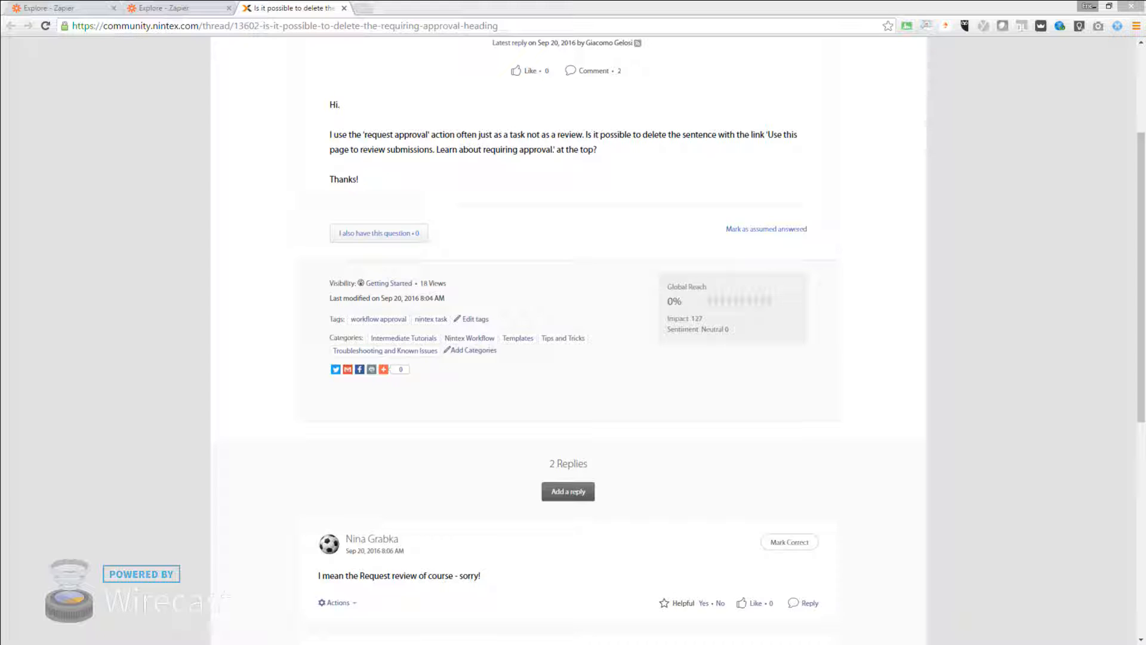
pyautogui.moveTo(0, 137); pyautogui.dragTo(300, 127)
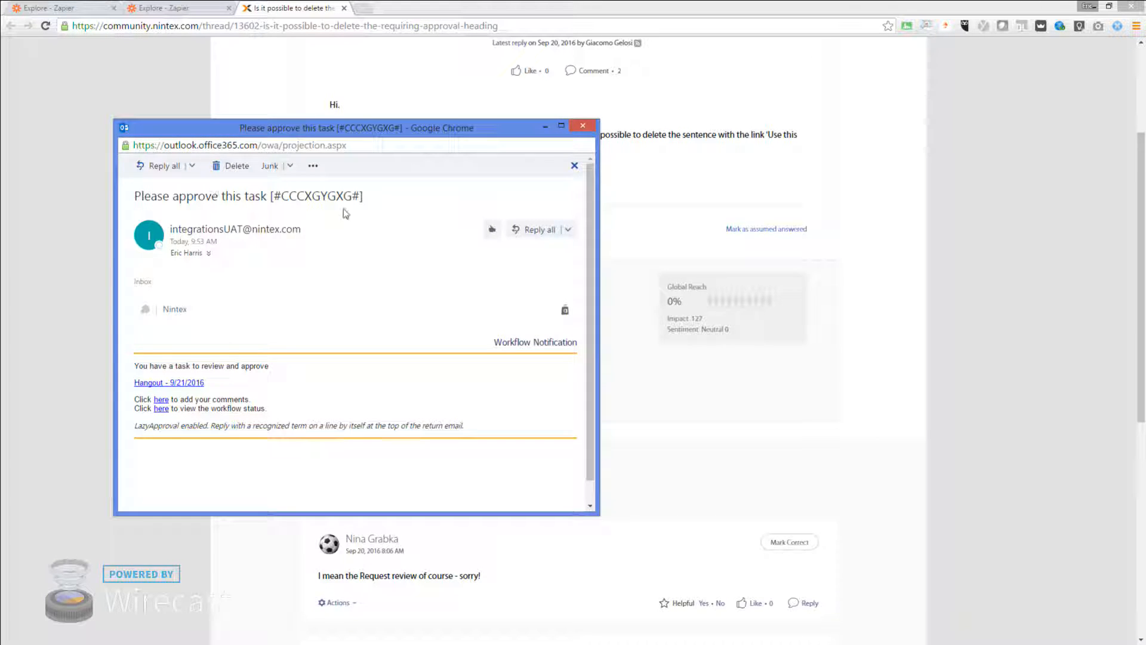
# Mark the Test Task as Approved, then start a reply-all to the e-mail and close it unsent
pyautogui.scroll(-1, 280, 347)
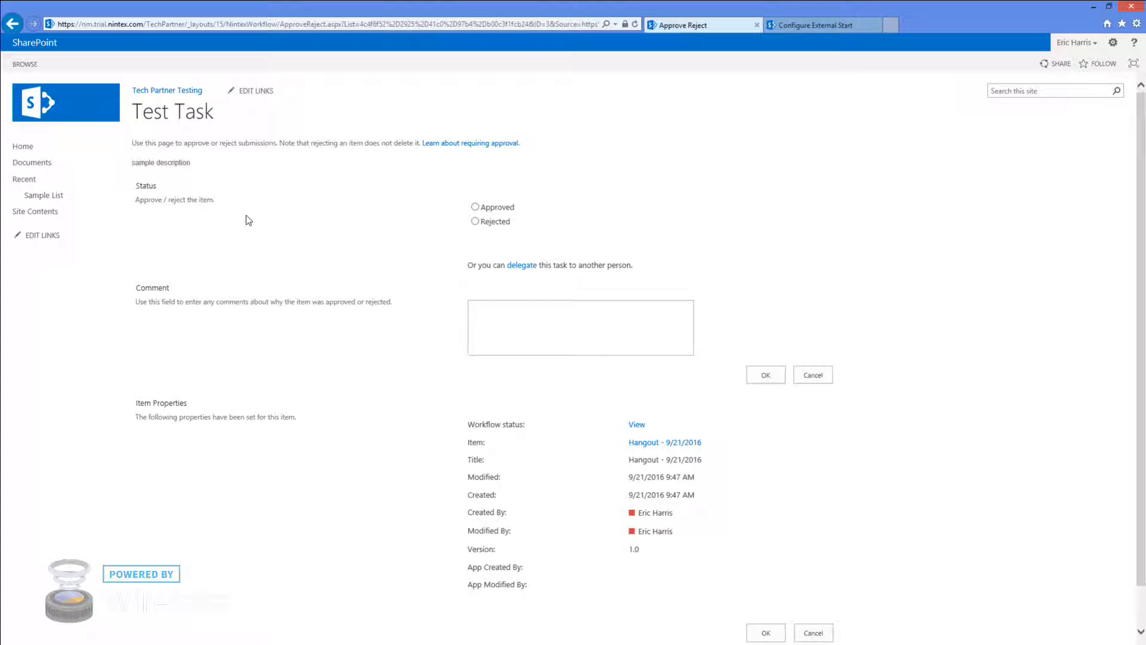
pyautogui.click(476, 206)
pyautogui.hotkey('alt', 'Tab')
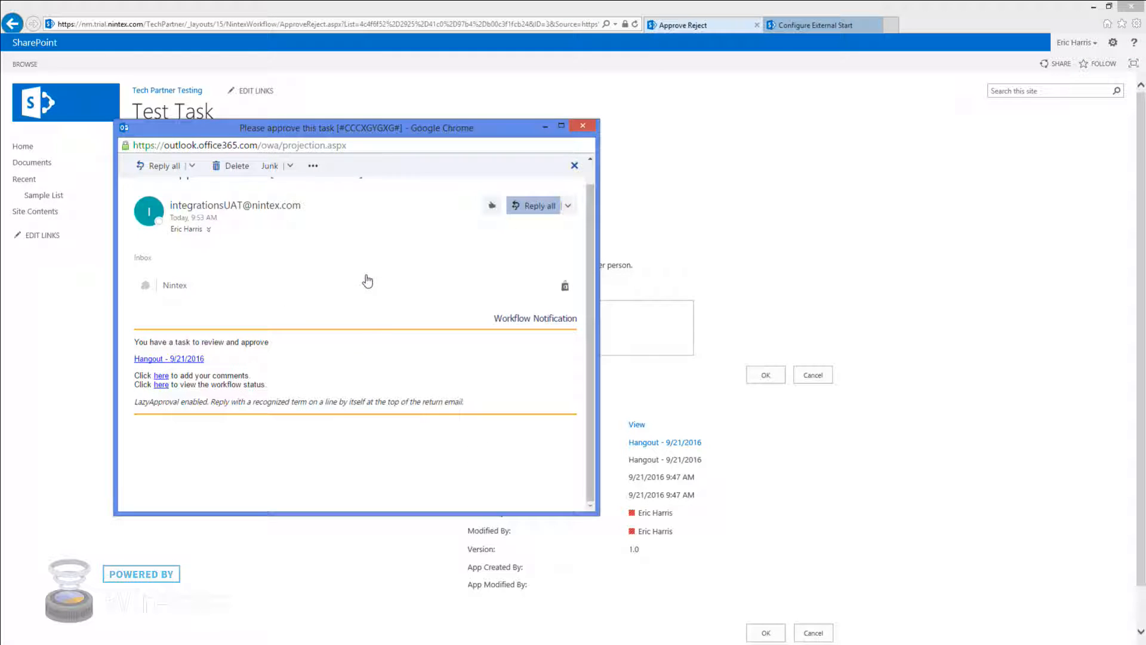
pyautogui.hotkey('ctrl', 'shift', 'r')
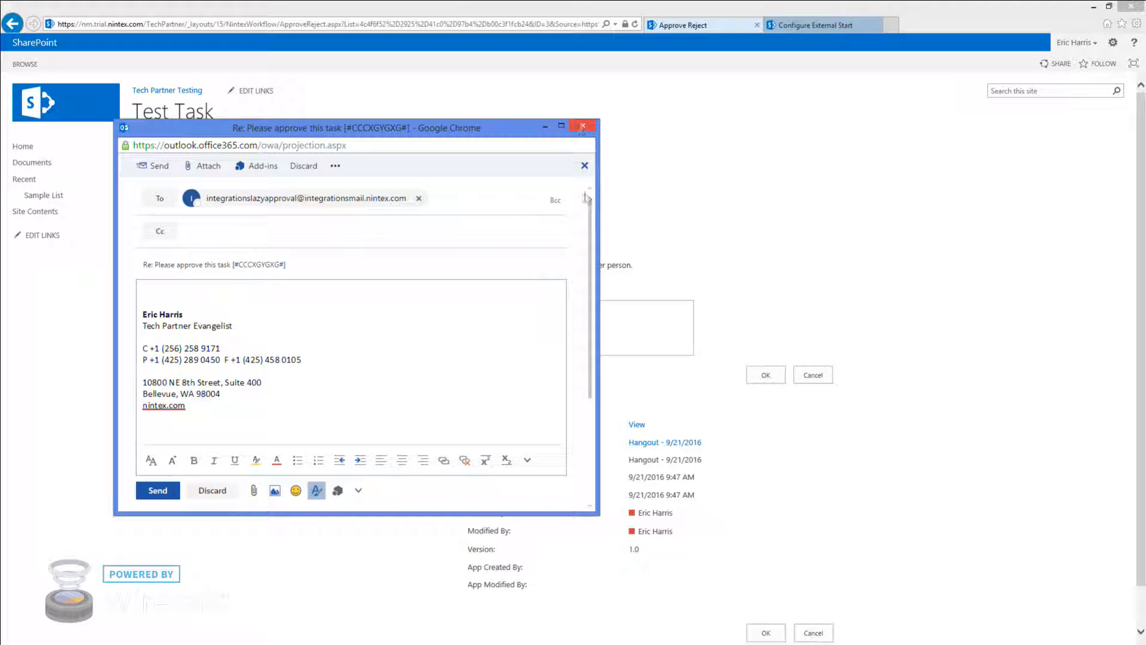
pyautogui.click(583, 125)
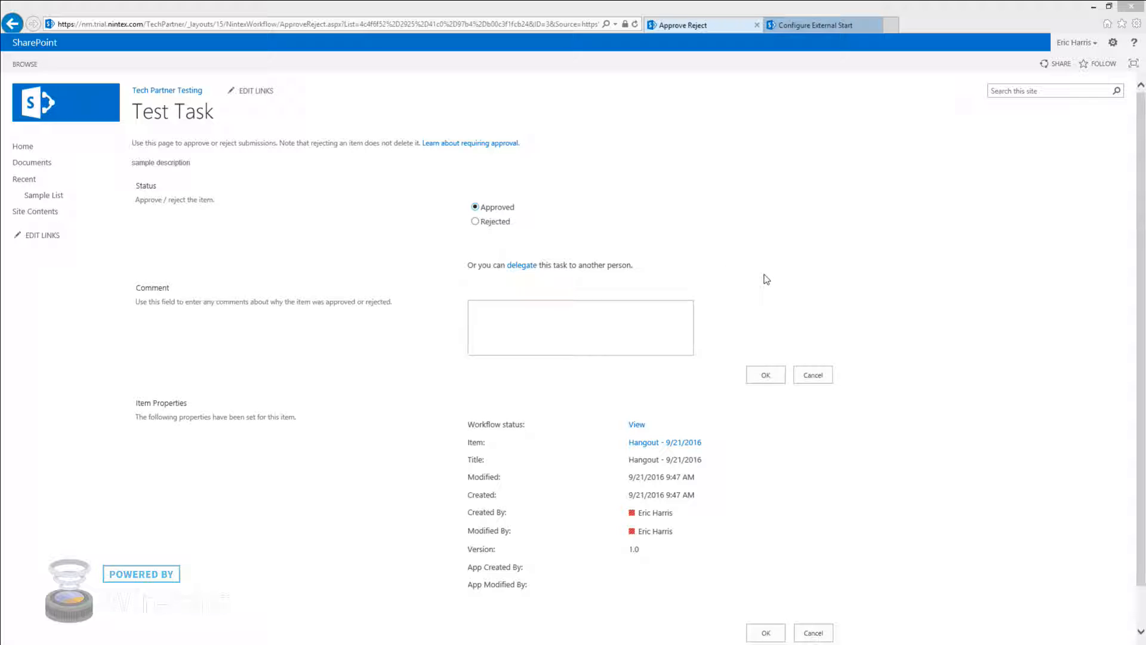
# Cancel the approval form, read the item-menu forum thread, then minimise Chrome
pyautogui.click(811, 377)
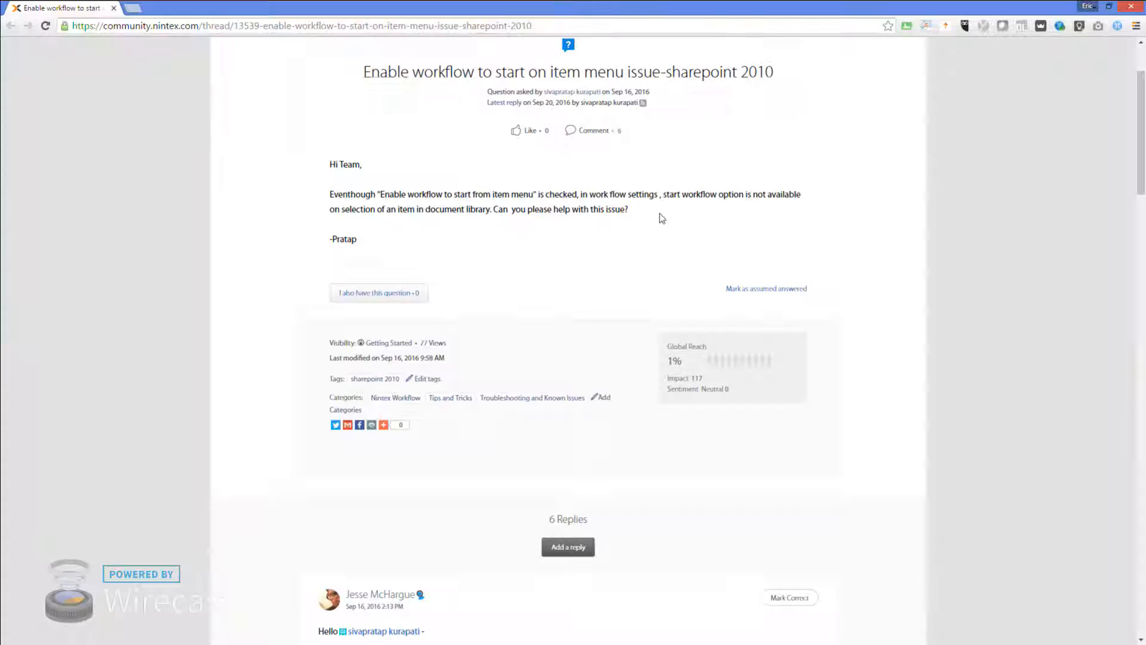
pyautogui.scroll(2, 662, 218)
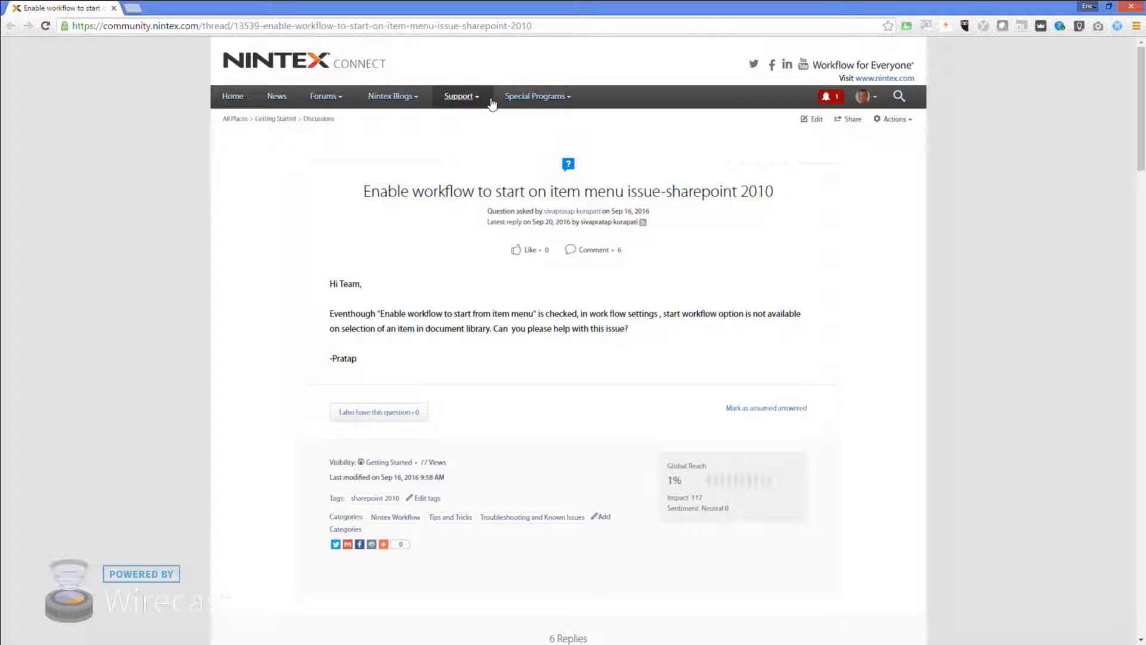
pyautogui.click(1096, 8)
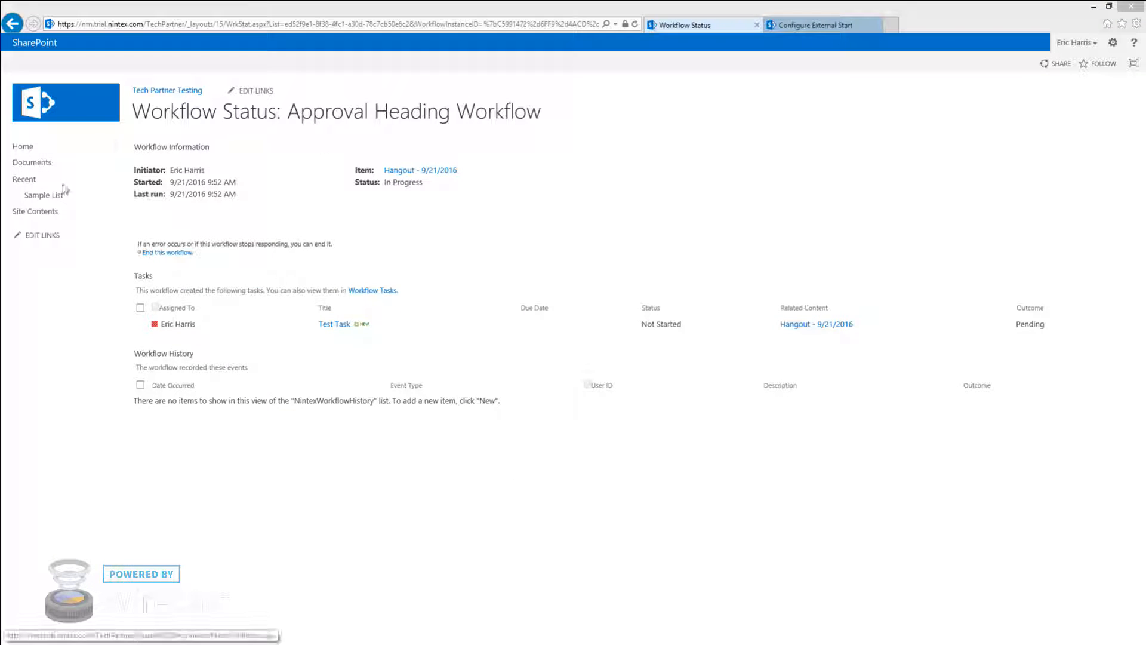
# End the in-progress Approval Heading Workflow on the Sample List item
pyautogui.click(59, 195)
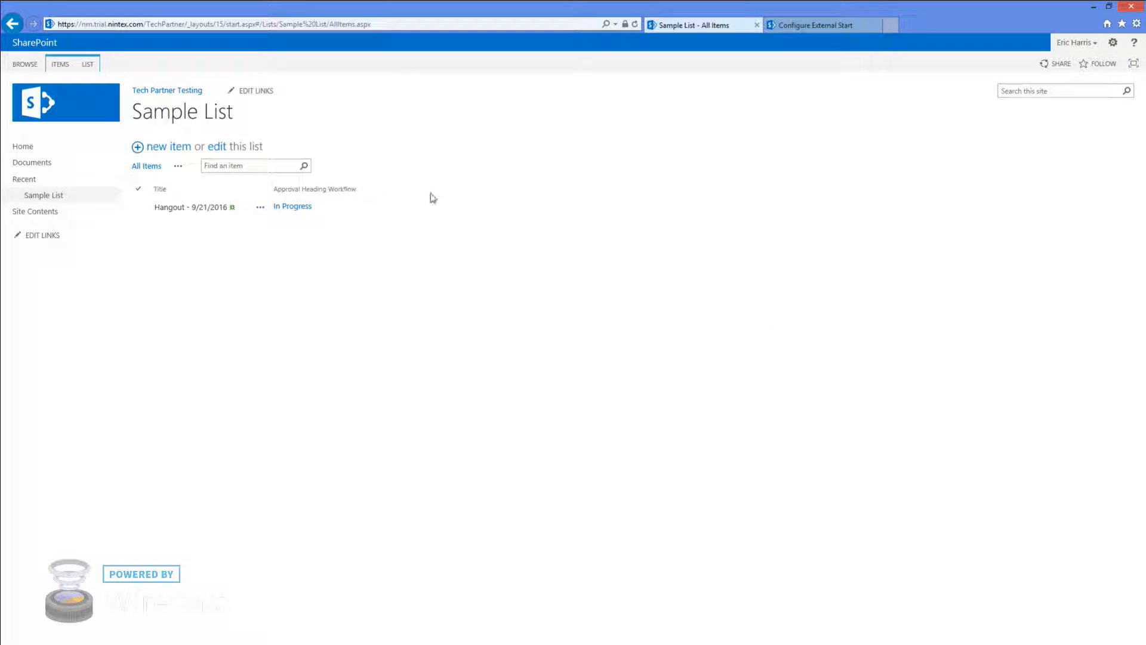
pyautogui.click(295, 206)
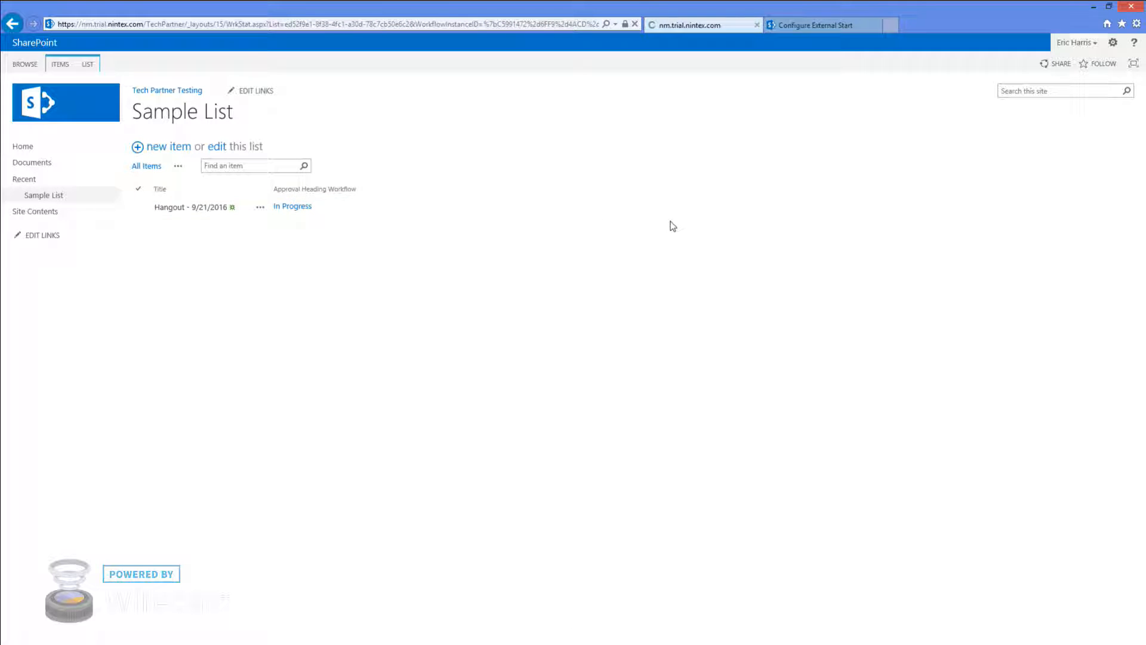
pyautogui.click(174, 253)
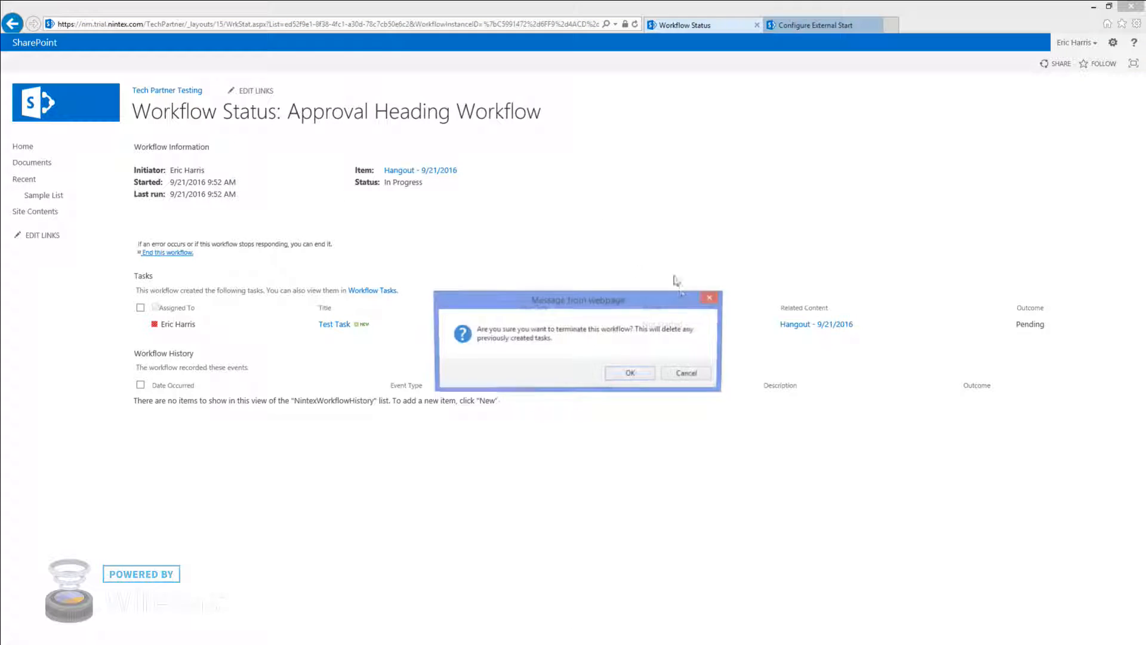
pyautogui.click(626, 374)
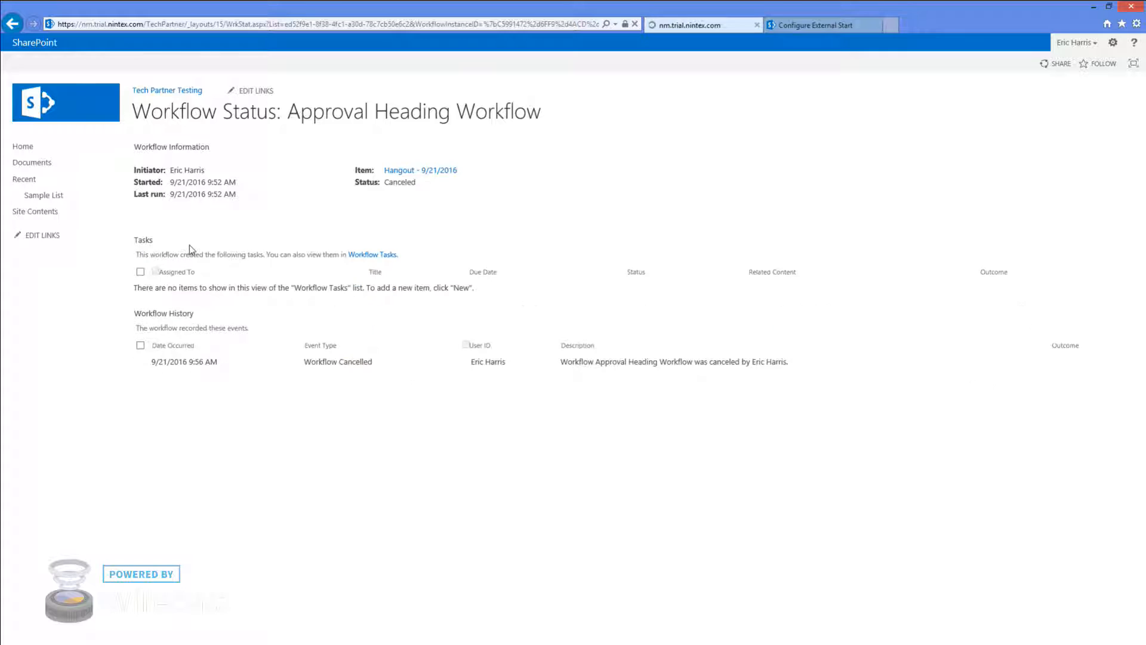
# Open the Approval Heading Workflow from the Sample List's workflow inventory
pyautogui.click(44, 195)
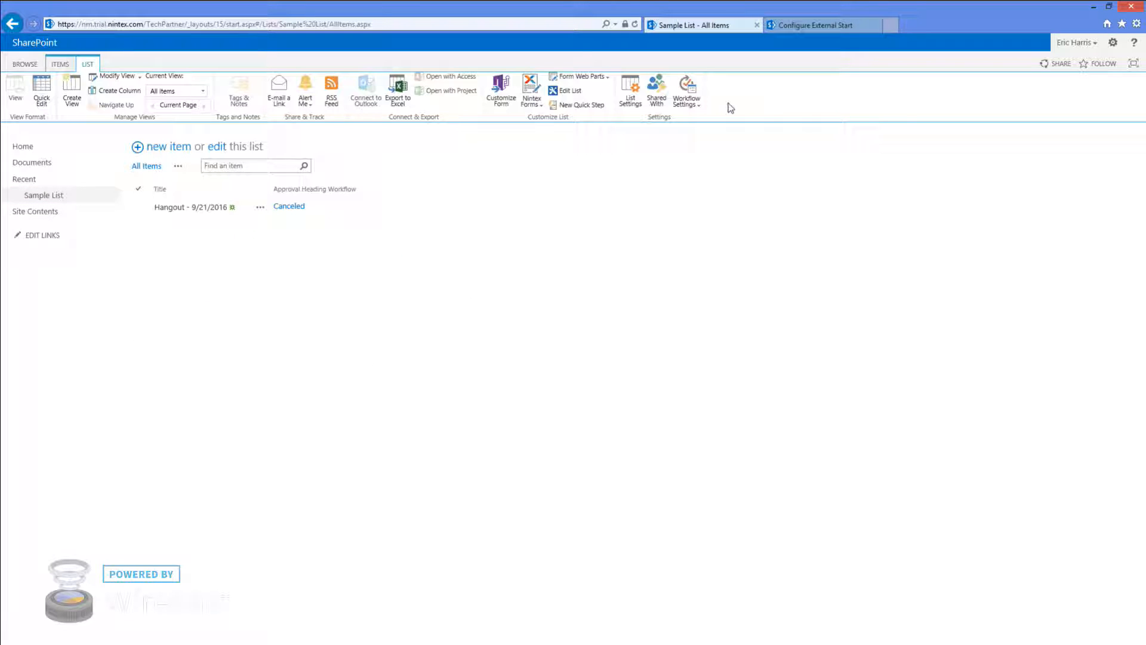
pyautogui.click(686, 101)
pyautogui.click(696, 199)
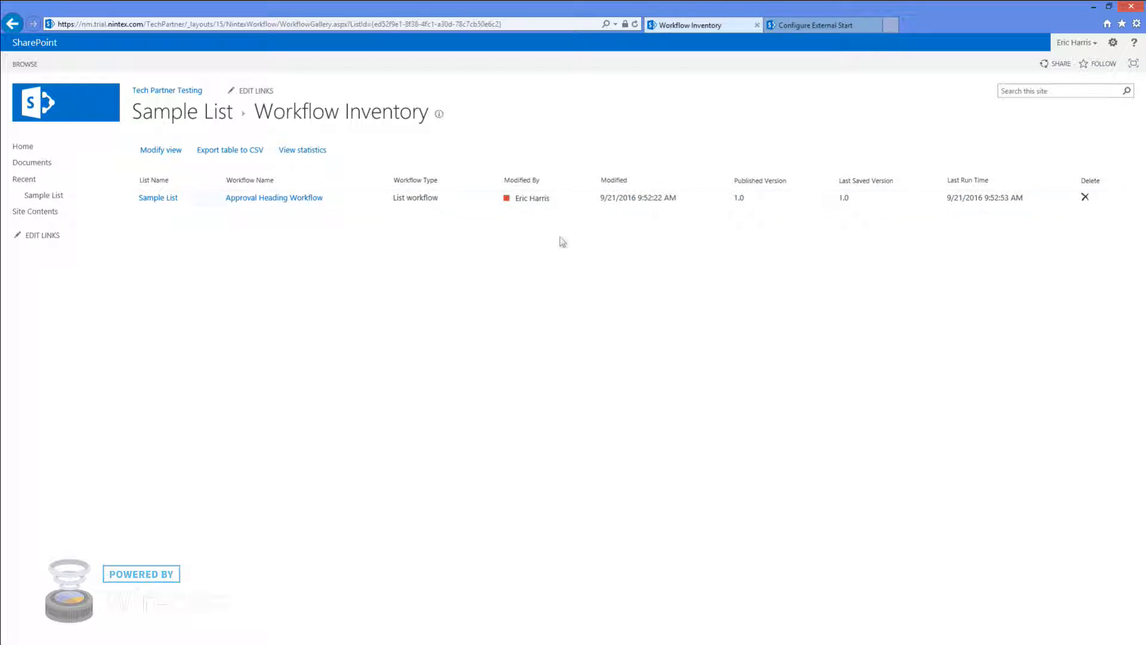
pyautogui.click(276, 200)
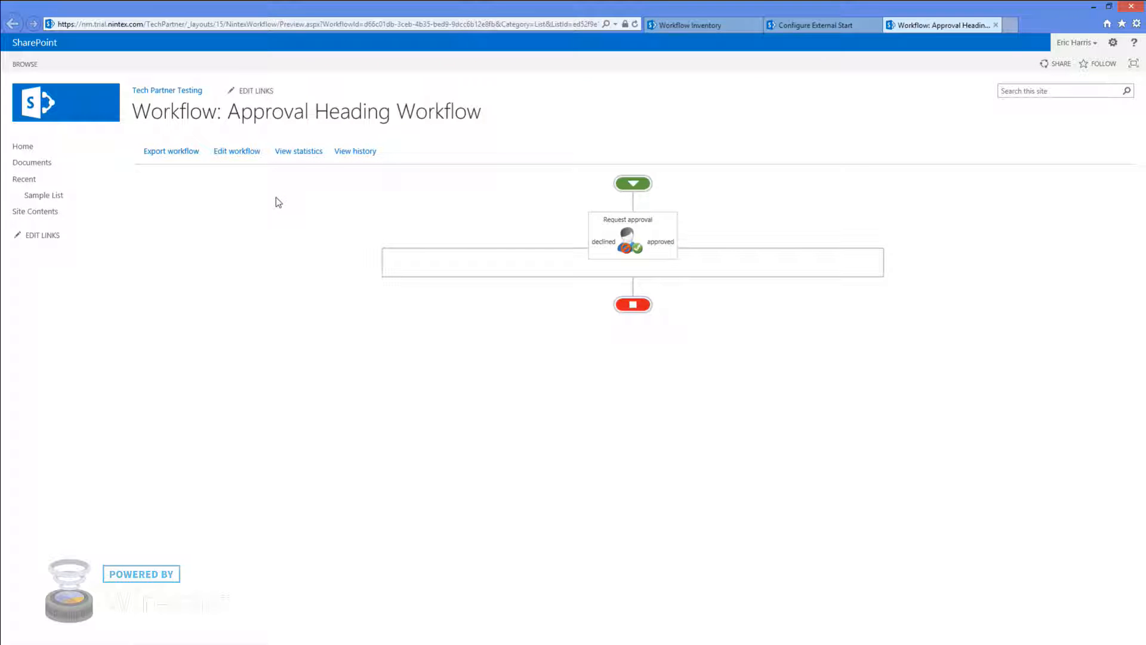
# Enable the item-menu start labelled 'Start Approval Heading Workflow', keep start-on-create at No, and save
pyautogui.click(239, 153)
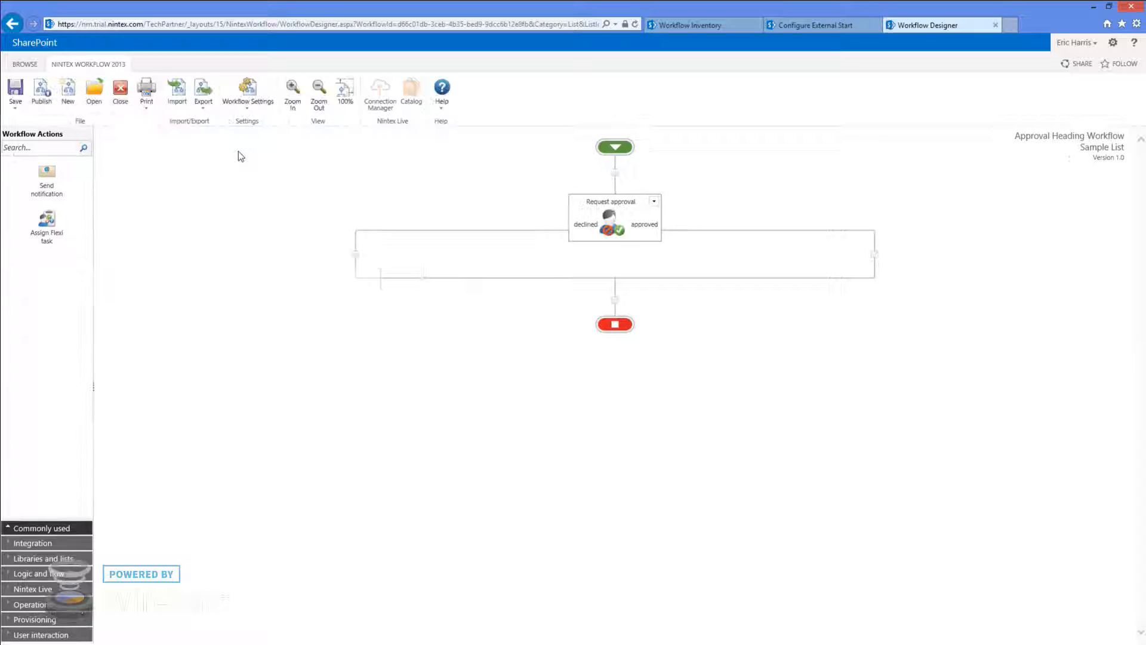
pyautogui.click(251, 107)
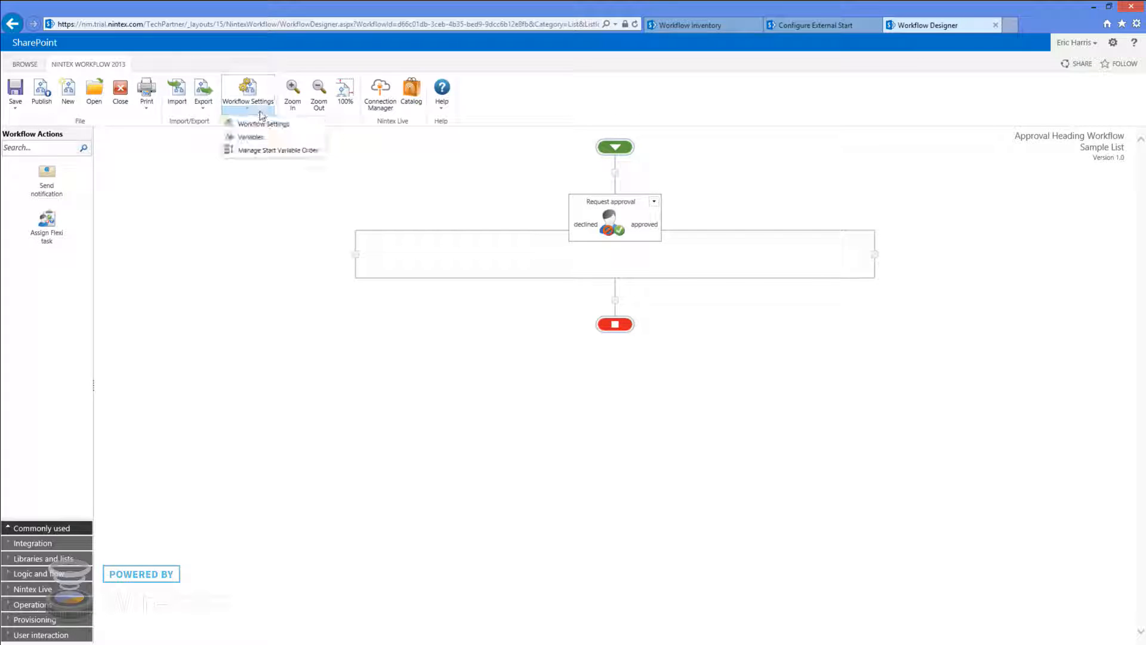
pyautogui.click(264, 126)
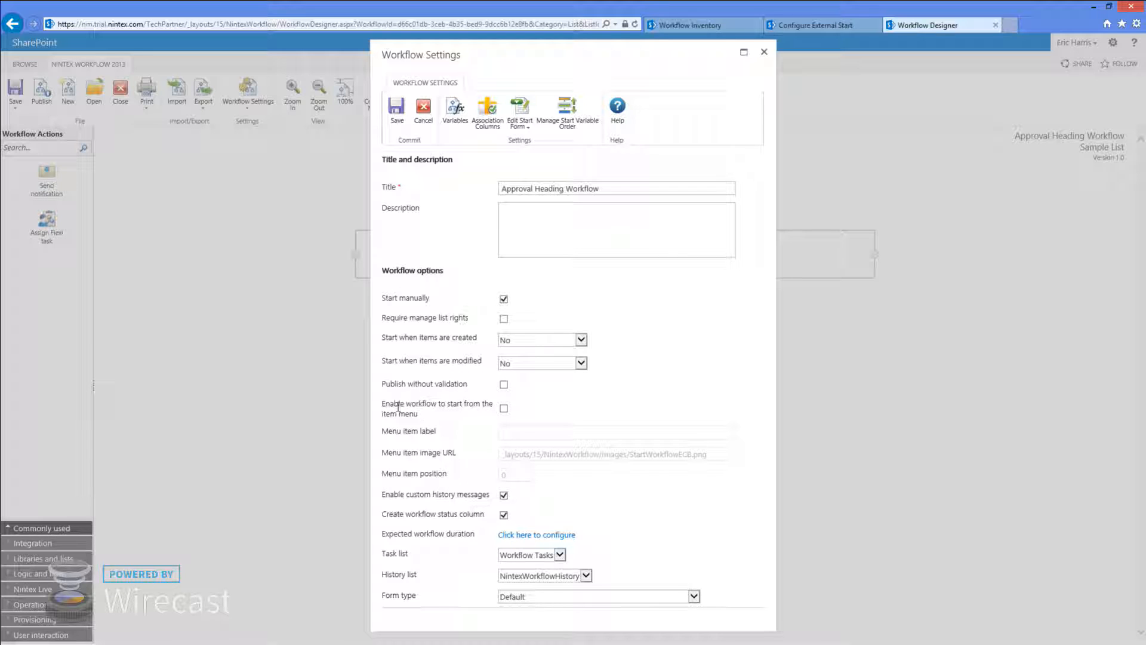
pyautogui.click(503, 409)
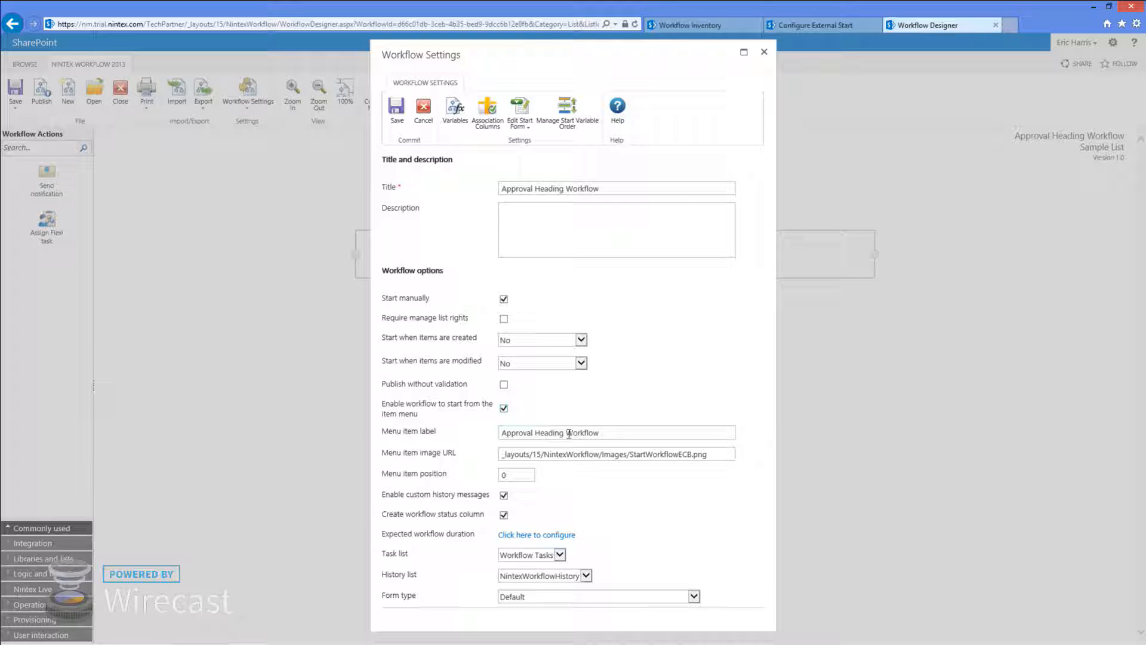
pyautogui.click(612, 433)
pyautogui.click(503, 434)
pyautogui.write('Start')
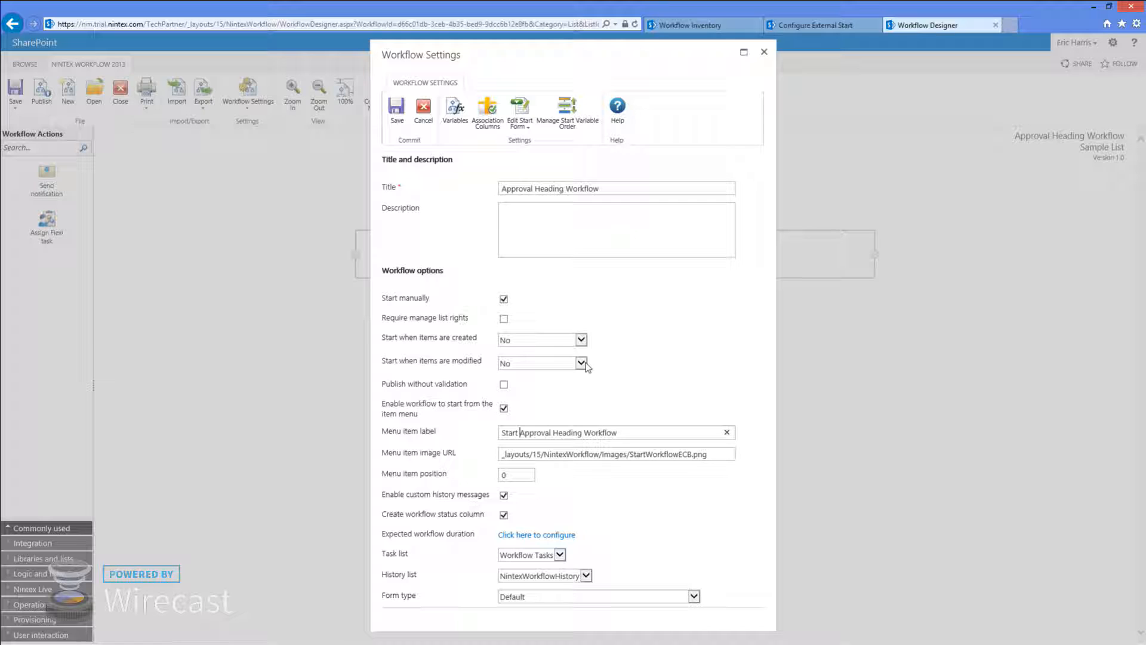
pyautogui.click(579, 340)
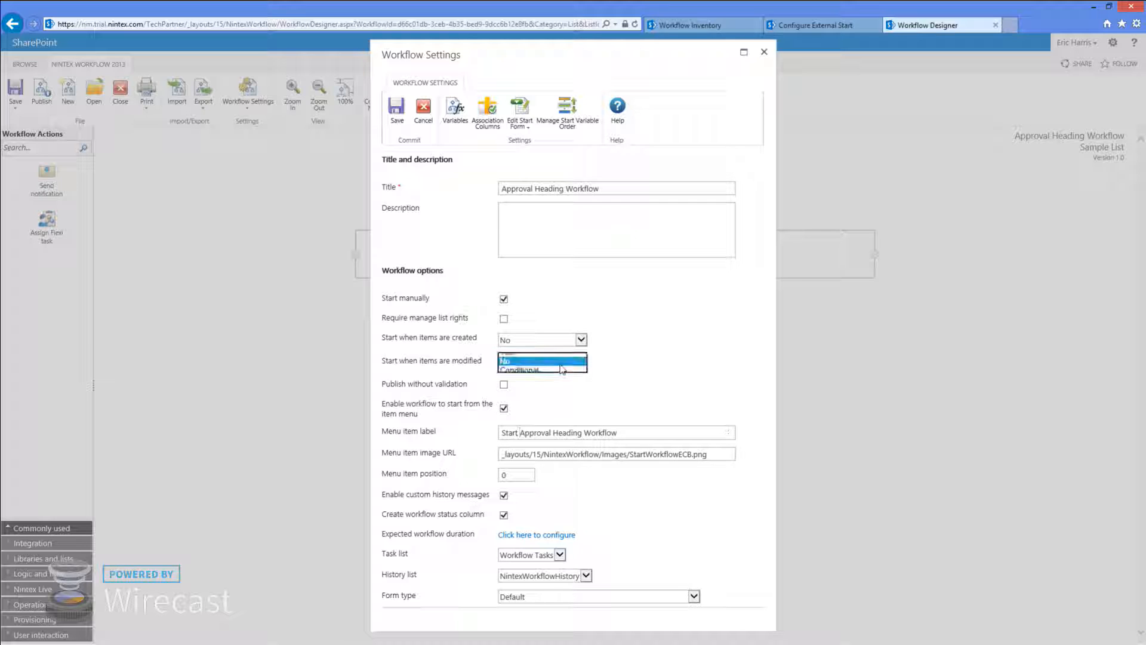
pyautogui.click(586, 410)
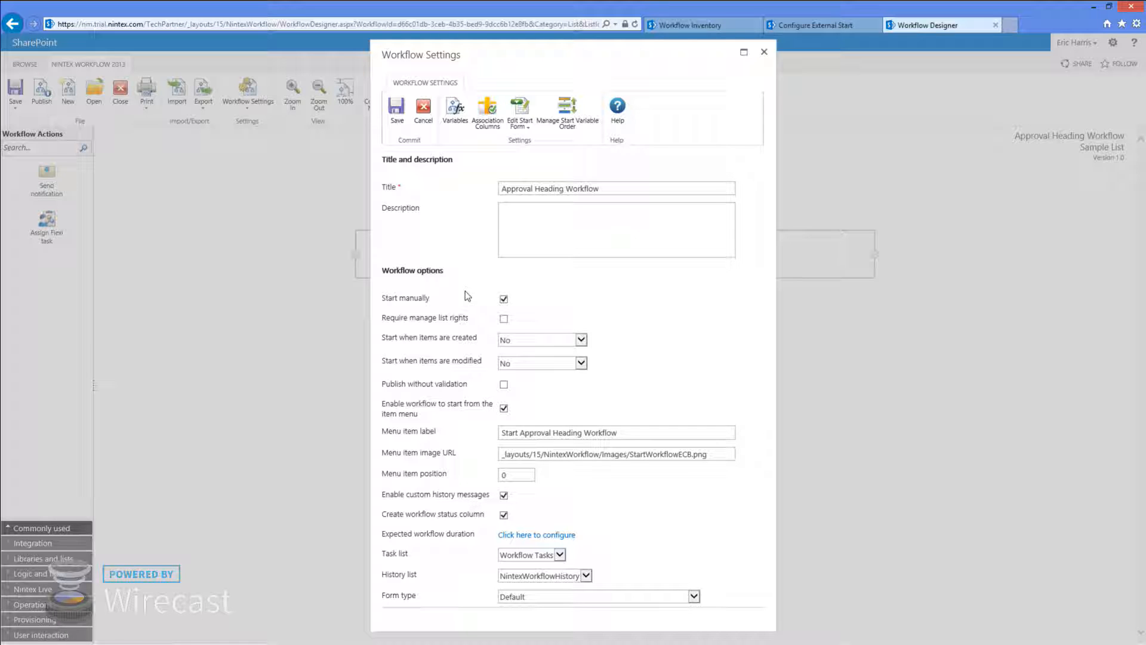
pyautogui.click(397, 108)
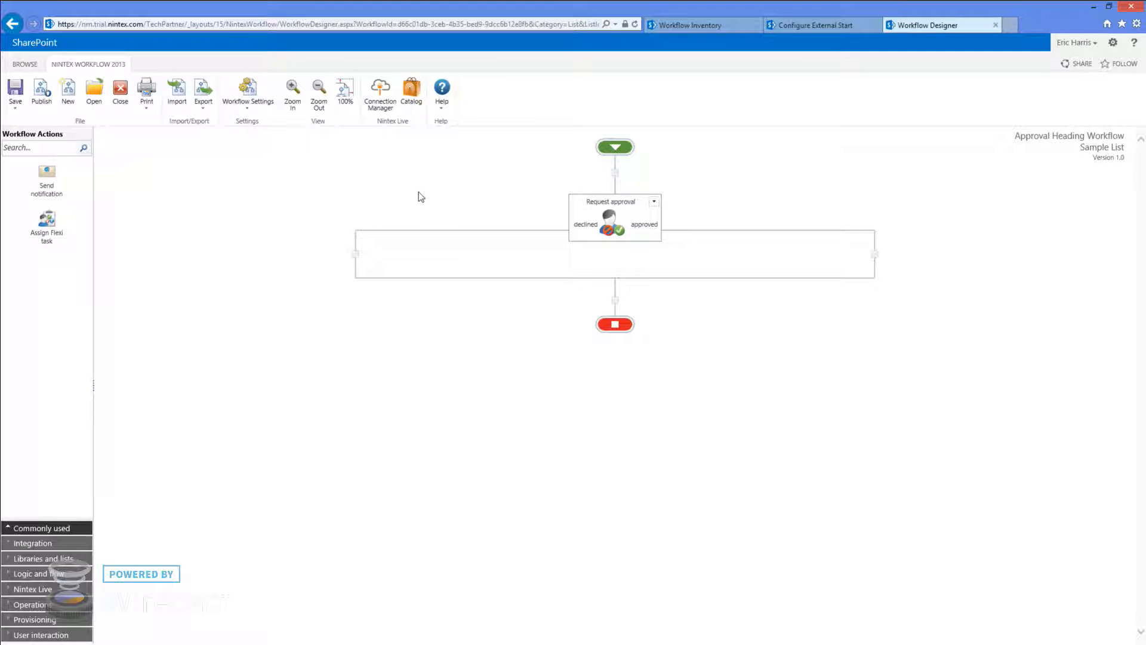
# Republish the Approval Heading Workflow as version 2.0 and close the designer
pyautogui.click(42, 90)
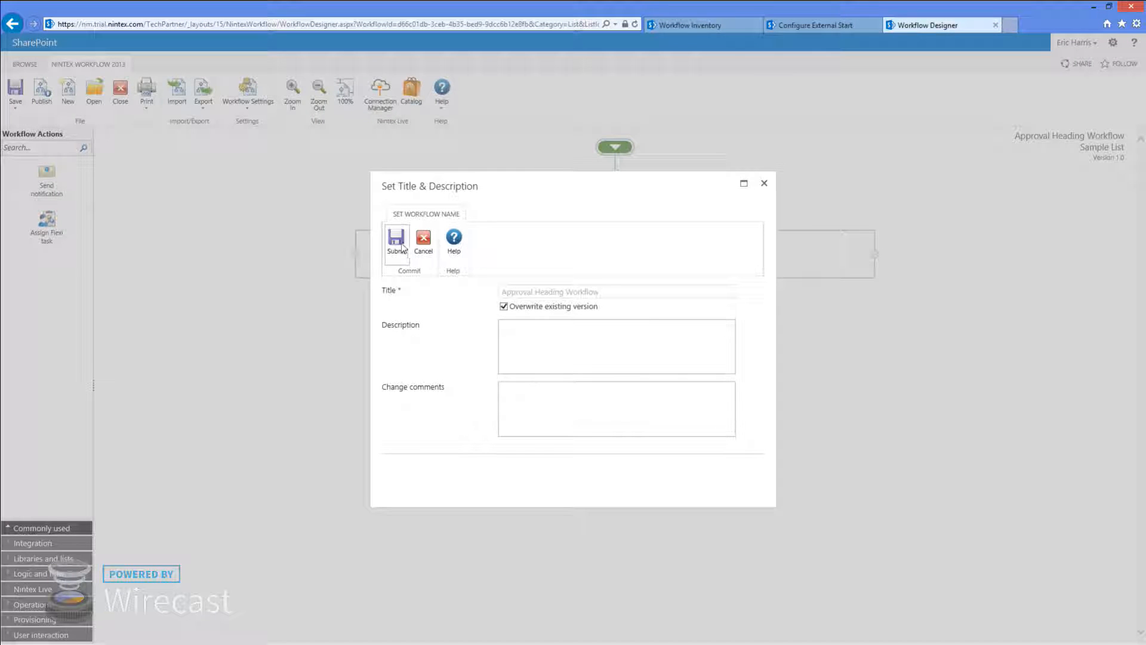
pyautogui.click(396, 245)
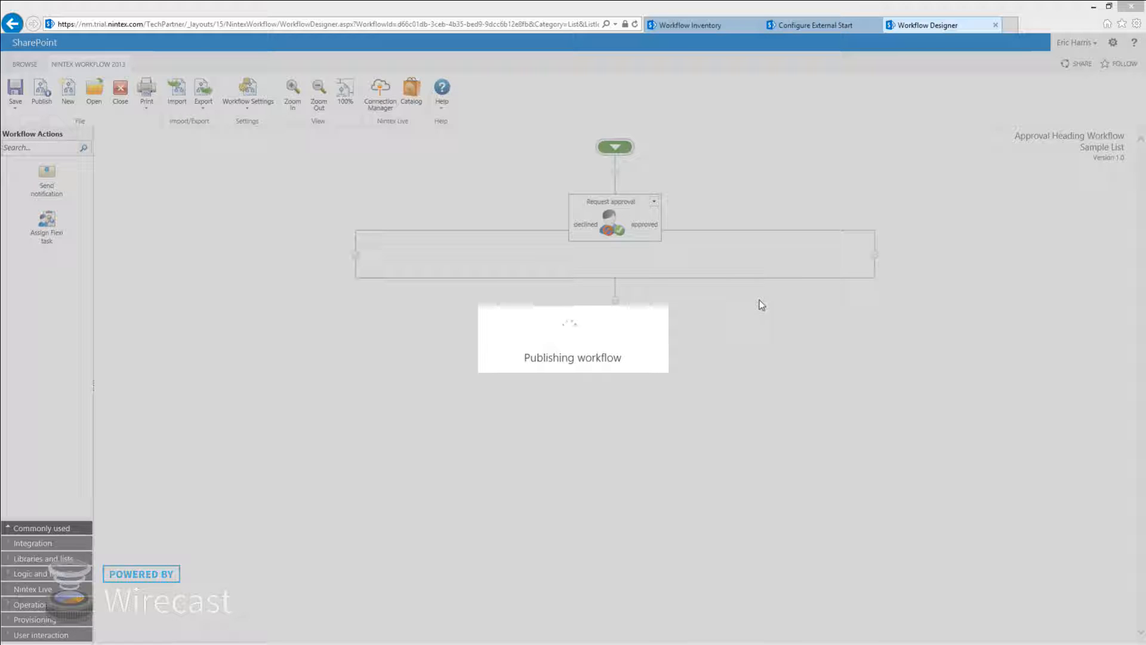
pyautogui.click(575, 346)
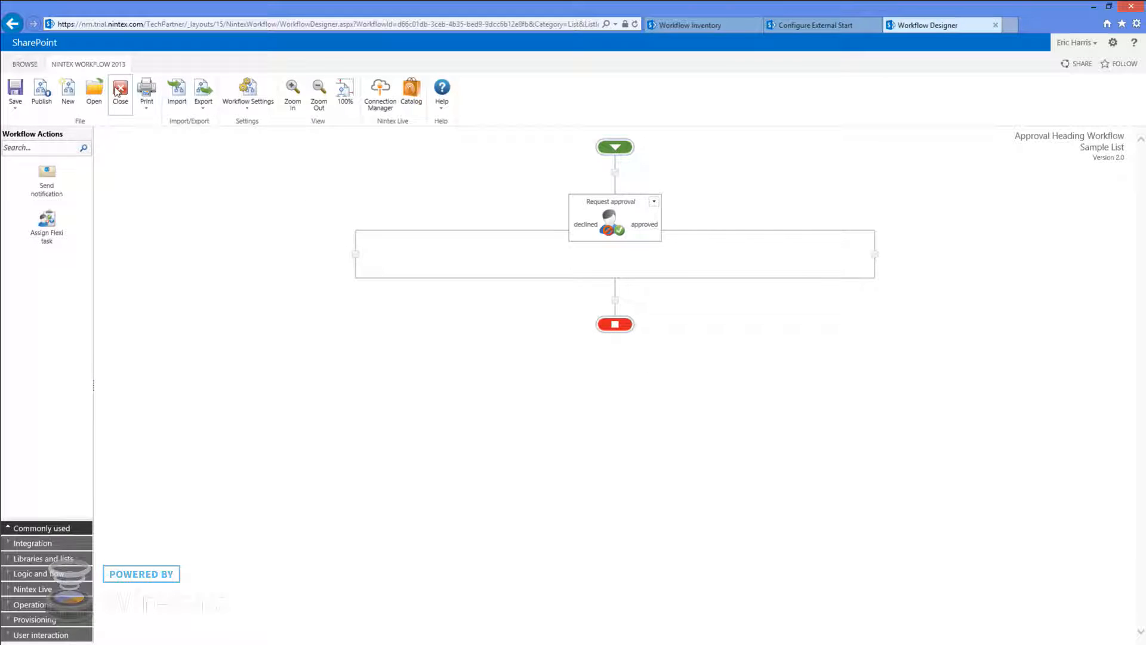
pyautogui.click(125, 108)
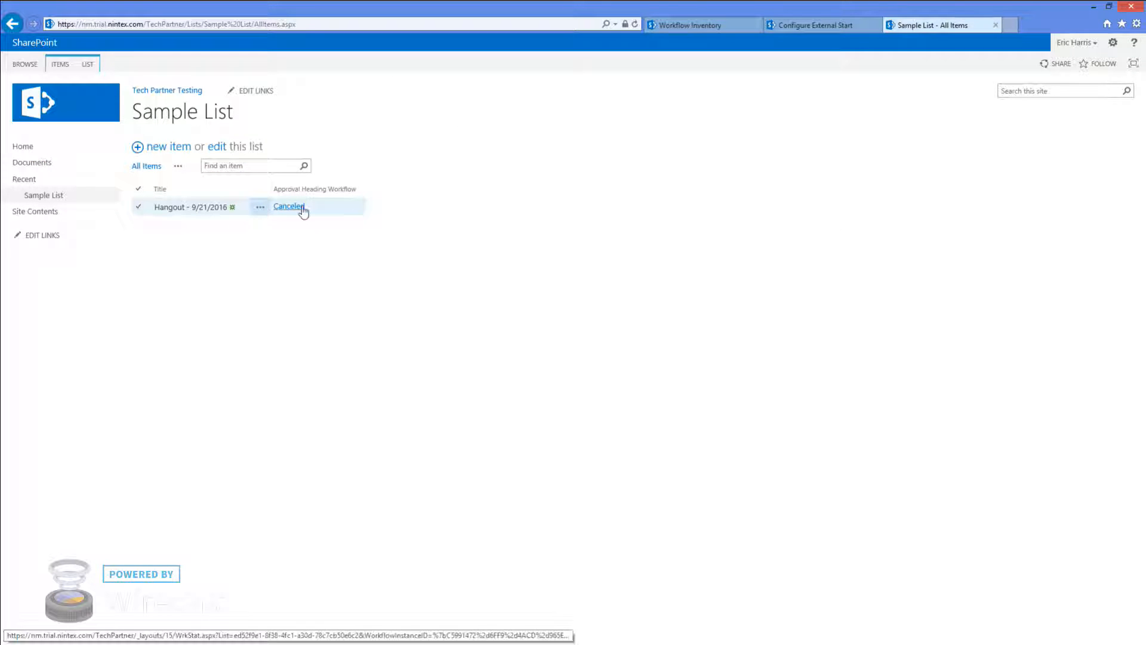
# Confirm the Hangout item menu offers Start Approval Heading Workflow, then create a new Nintex list workflow
pyautogui.click(260, 208)
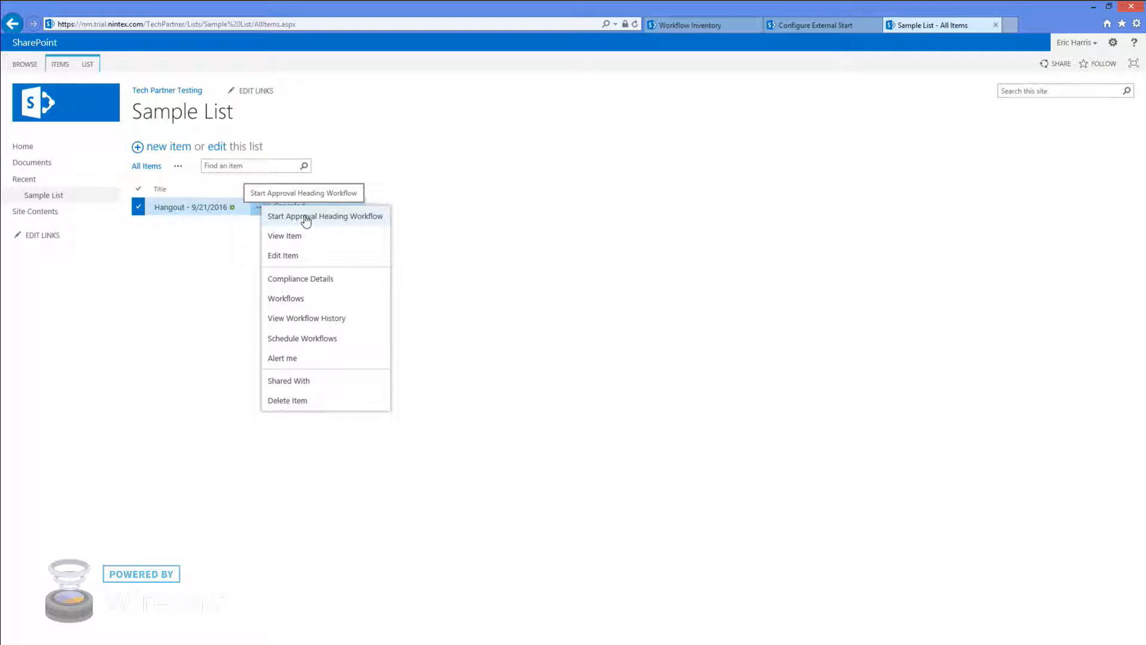
pyautogui.click(95, 67)
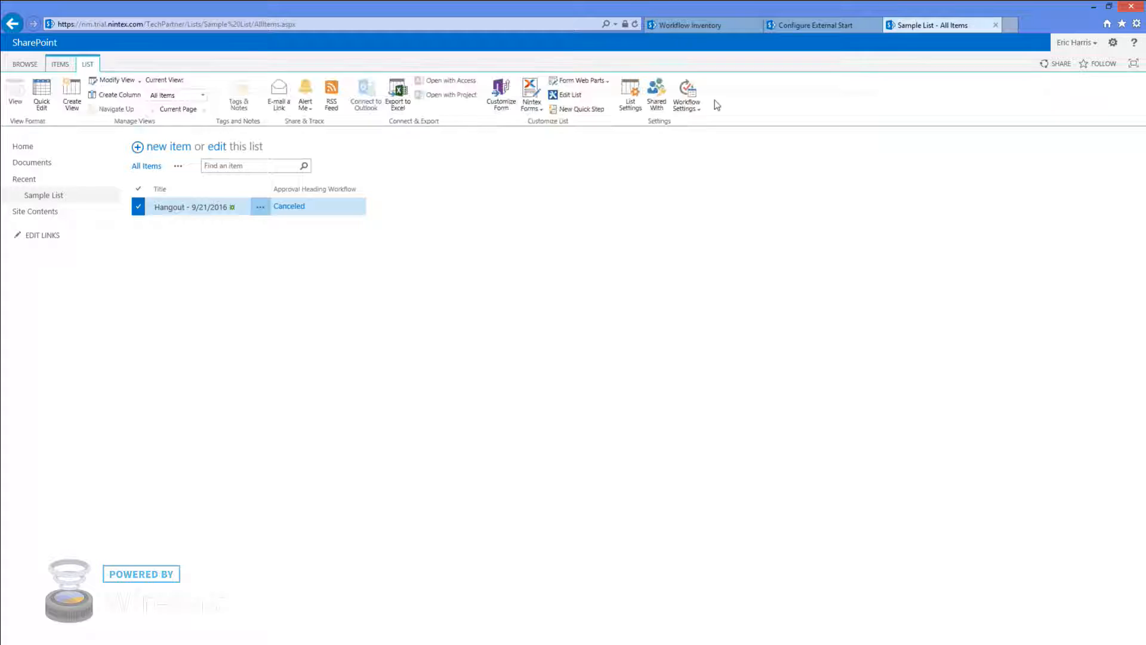
pyautogui.click(686, 95)
pyautogui.click(691, 183)
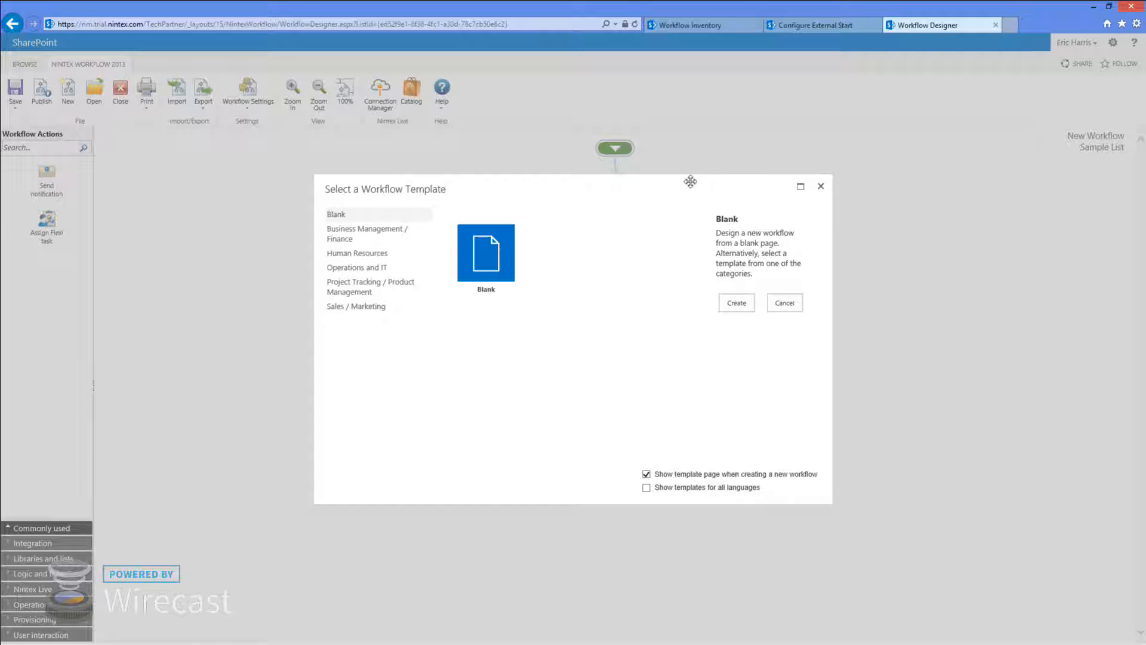
# Start a blank workflow and save a Send notification step to your own address with subject 'sample'
pyautogui.click(738, 302)
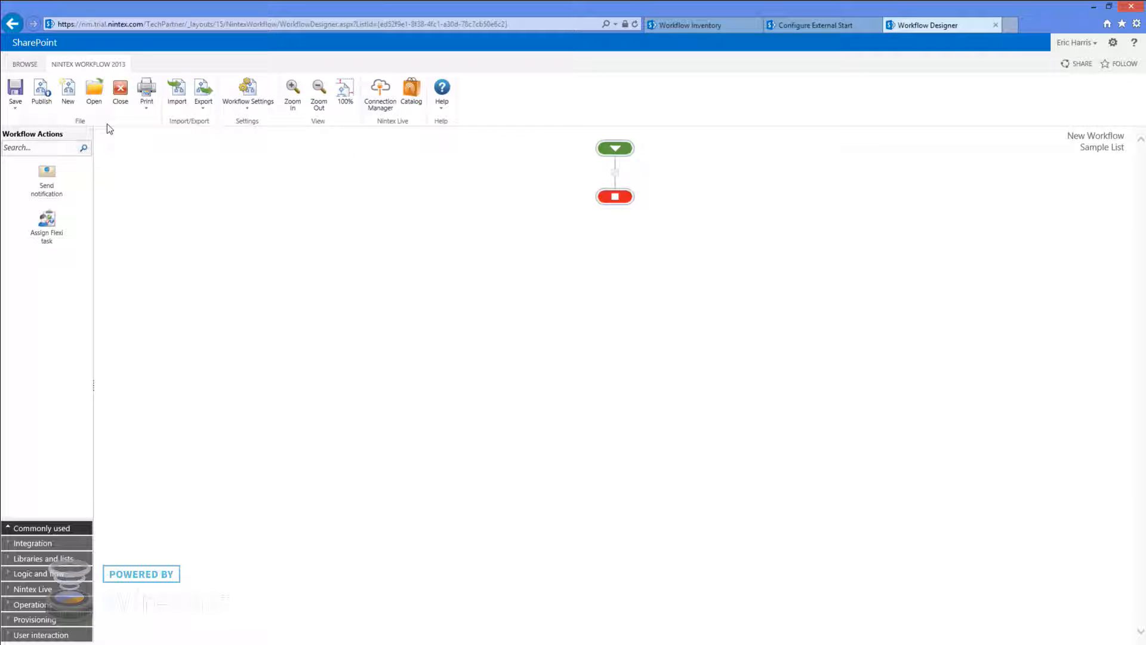
pyautogui.moveTo(47, 173); pyautogui.dragTo(618, 221)
pyautogui.doubleClick(618, 226)
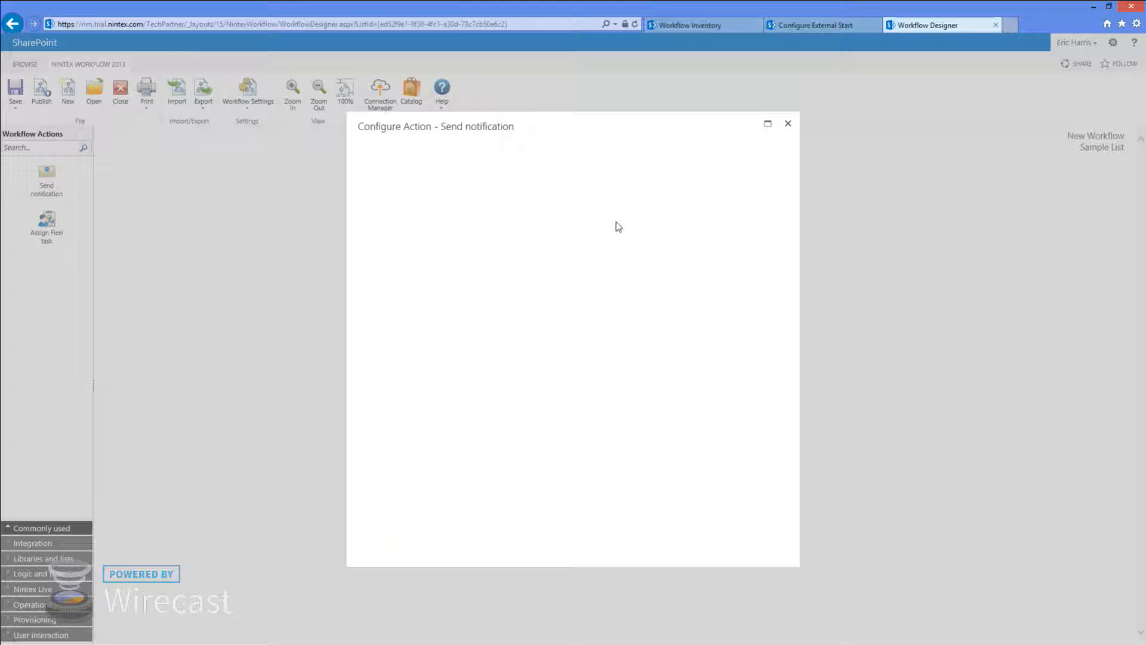
pyautogui.click(502, 233)
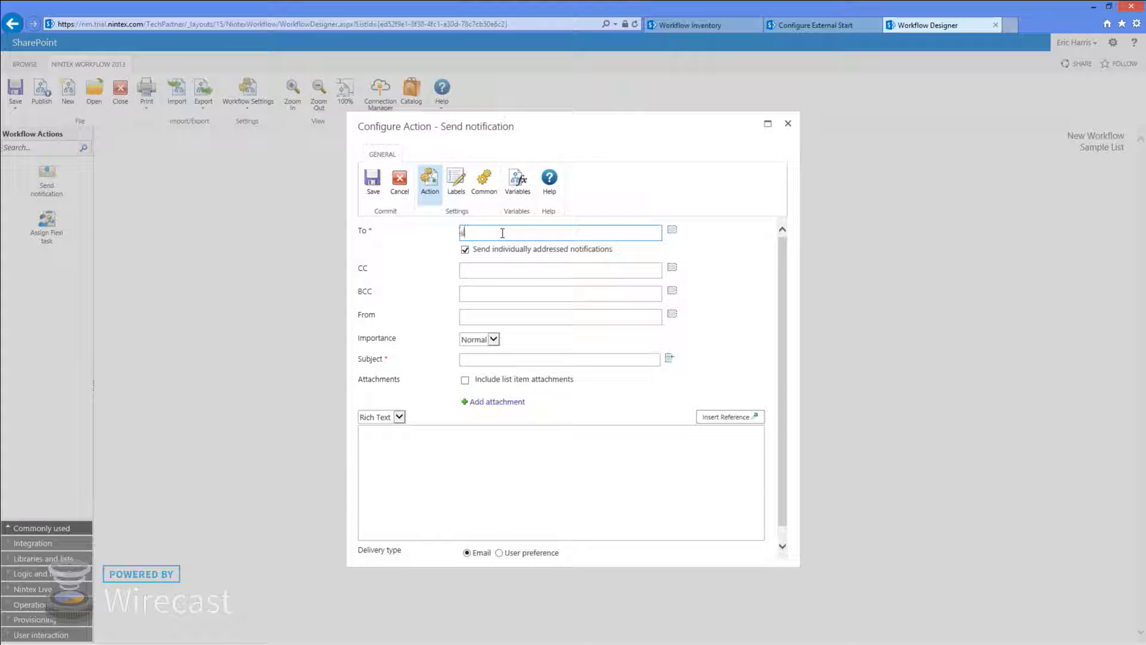
pyautogui.click(478, 359)
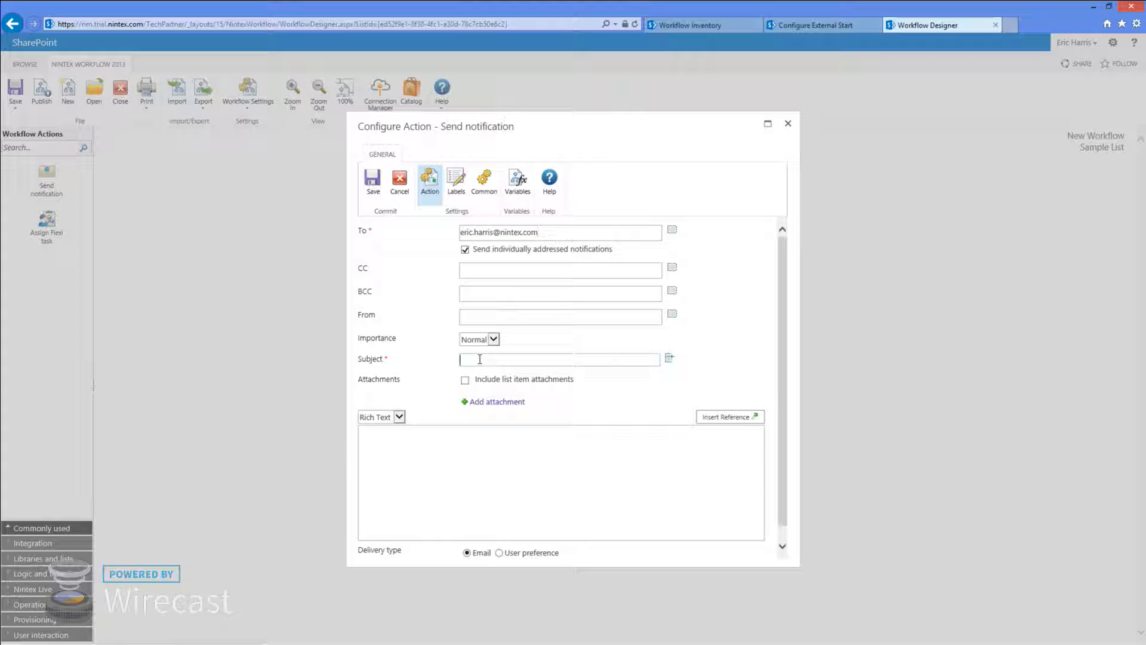
pyautogui.write('st')
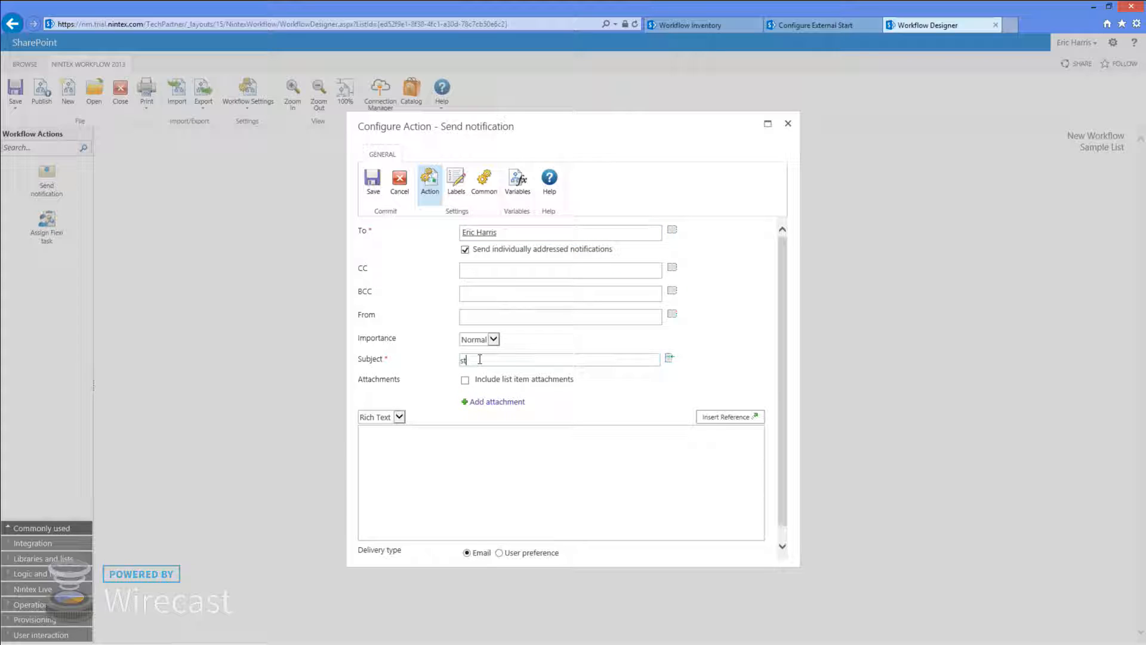
pyautogui.click(374, 179)
# In Workflow Settings, enable starting from the item menu at position 1, labelled Send Email Notification
pyautogui.click(247, 92)
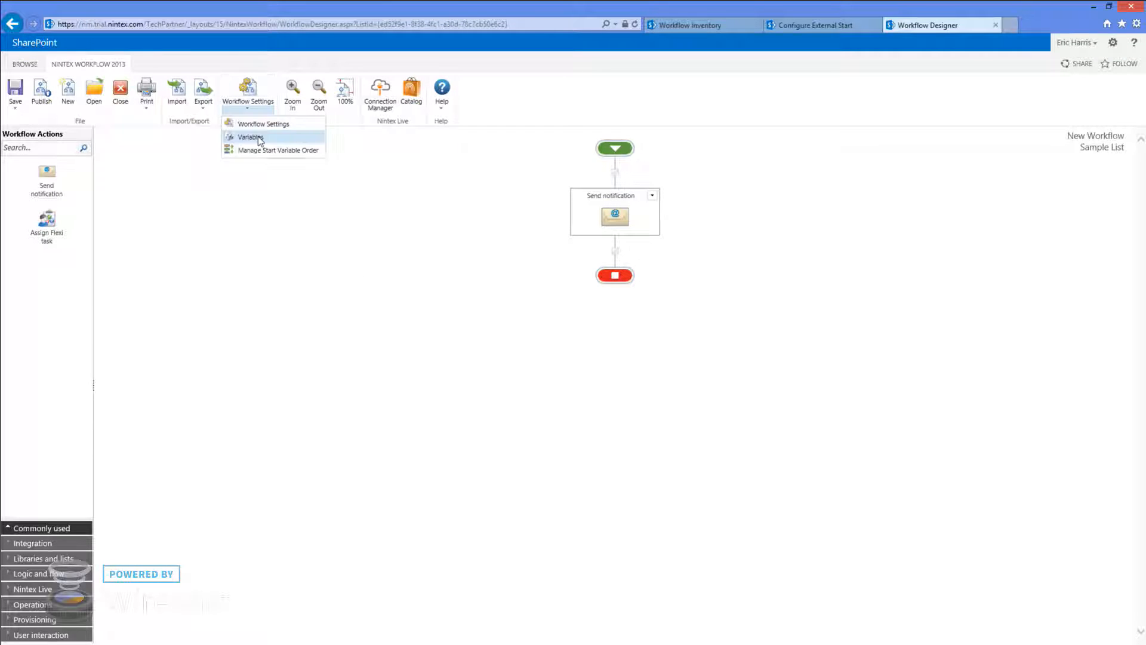
pyautogui.click(250, 123)
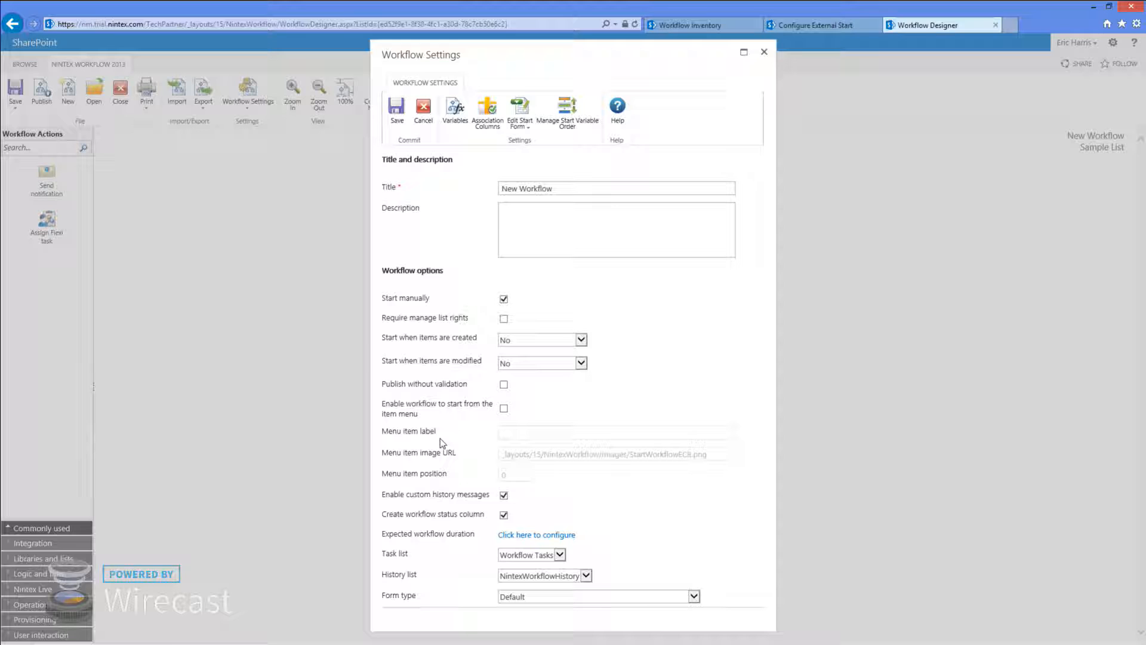
pyautogui.click(504, 408)
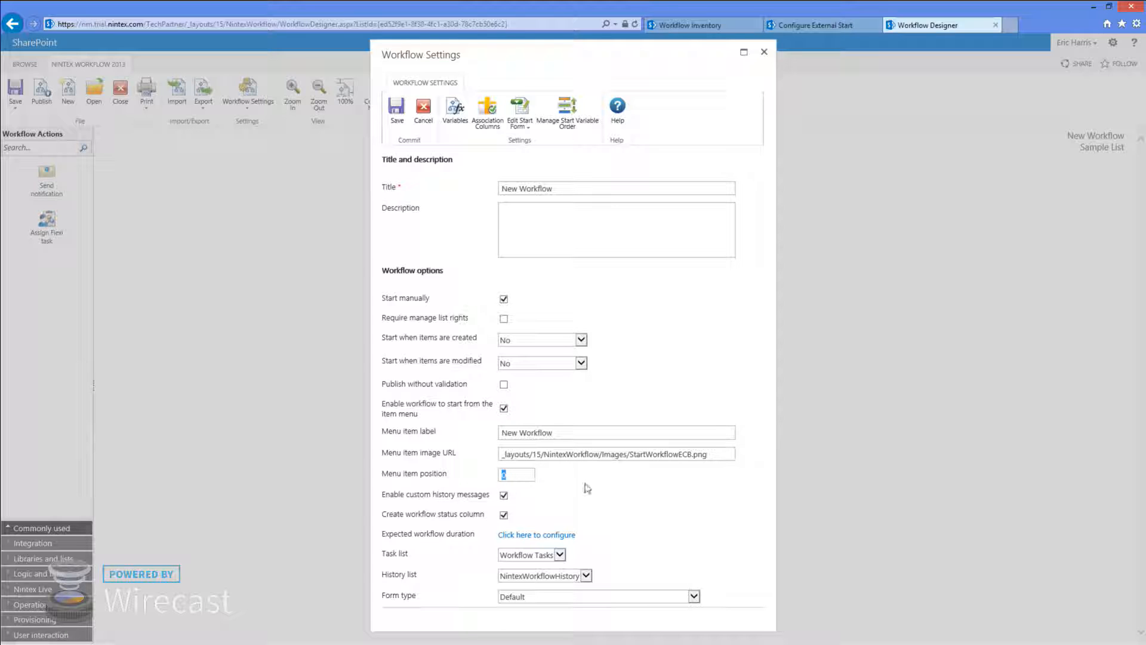
pyautogui.write('1')
pyautogui.moveTo(548, 433); pyautogui.dragTo(478, 432)
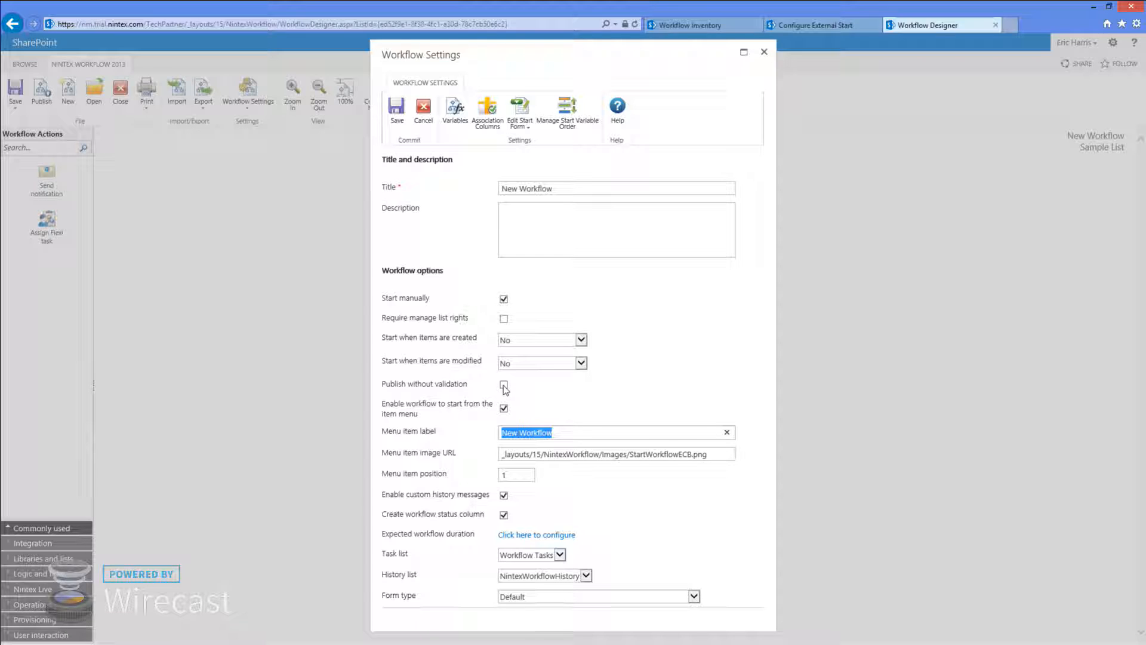
pyautogui.write('Send Email Notification')
# Set the workflow title to Send Email Notification and save the settings
pyautogui.click(569, 187)
pyautogui.moveTo(595, 431); pyautogui.dragTo(505, 432)
pyautogui.hotkey('ctrl', 'c')
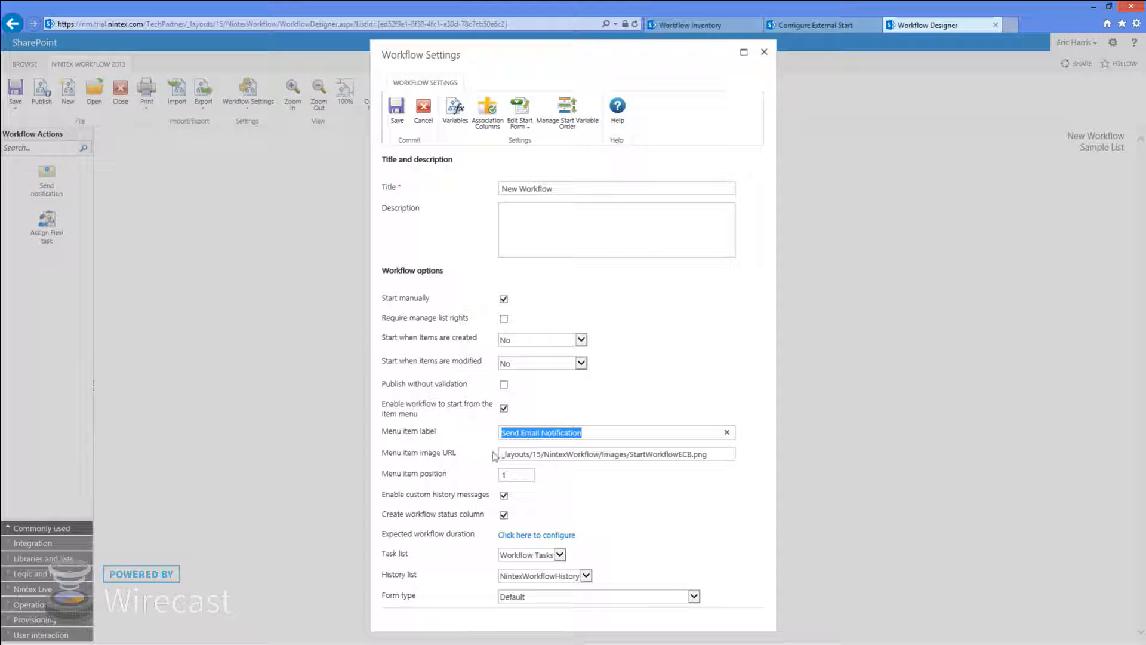
pyautogui.tripleClick(559, 186)
pyautogui.hotkey('ctrl', 'b')
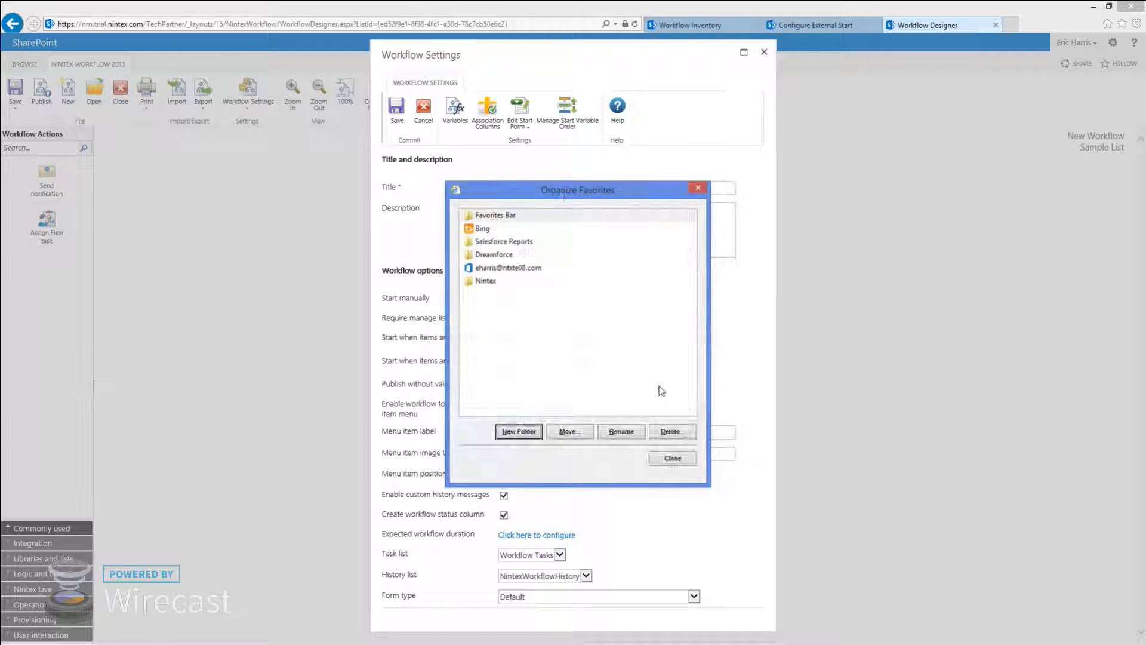
pyautogui.click(673, 461)
pyautogui.hotkey('ctrl', 'v')
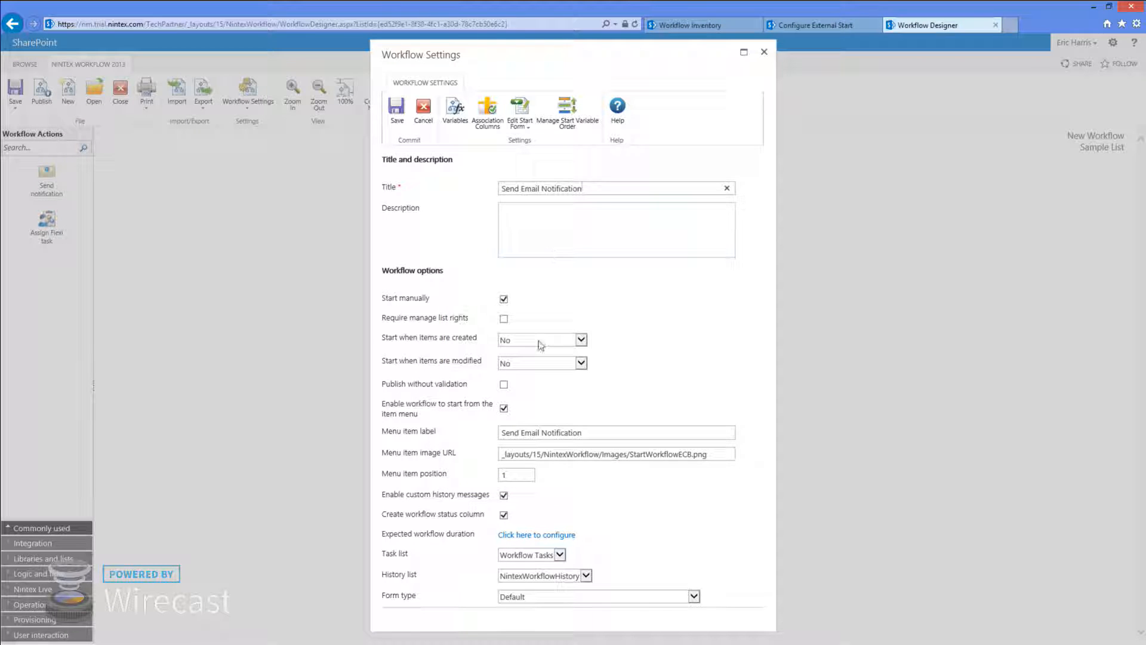
pyautogui.click(396, 109)
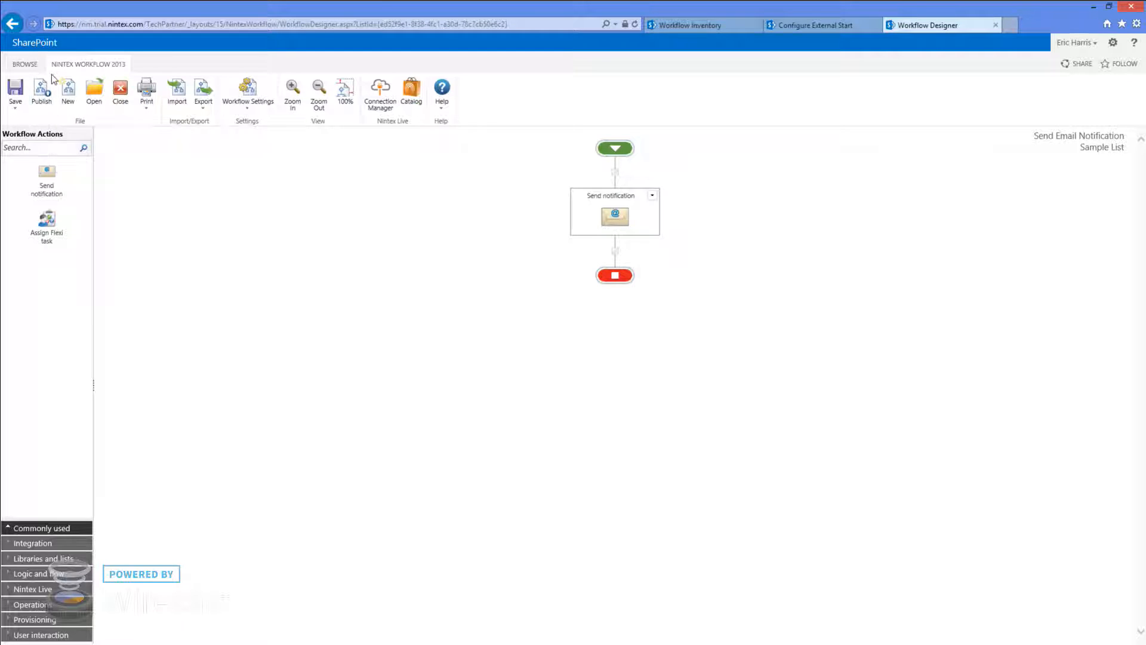
# Publish Send Email Notification as version 1.0 and close the designer to return to Sample List
pyautogui.click(42, 95)
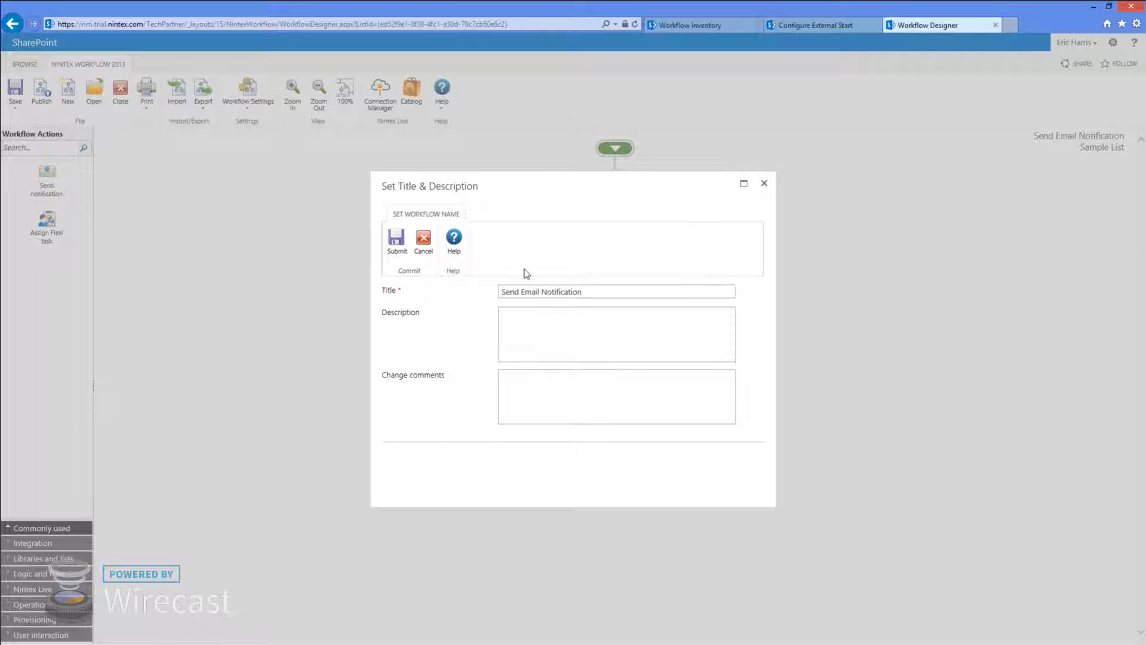
pyautogui.click(397, 236)
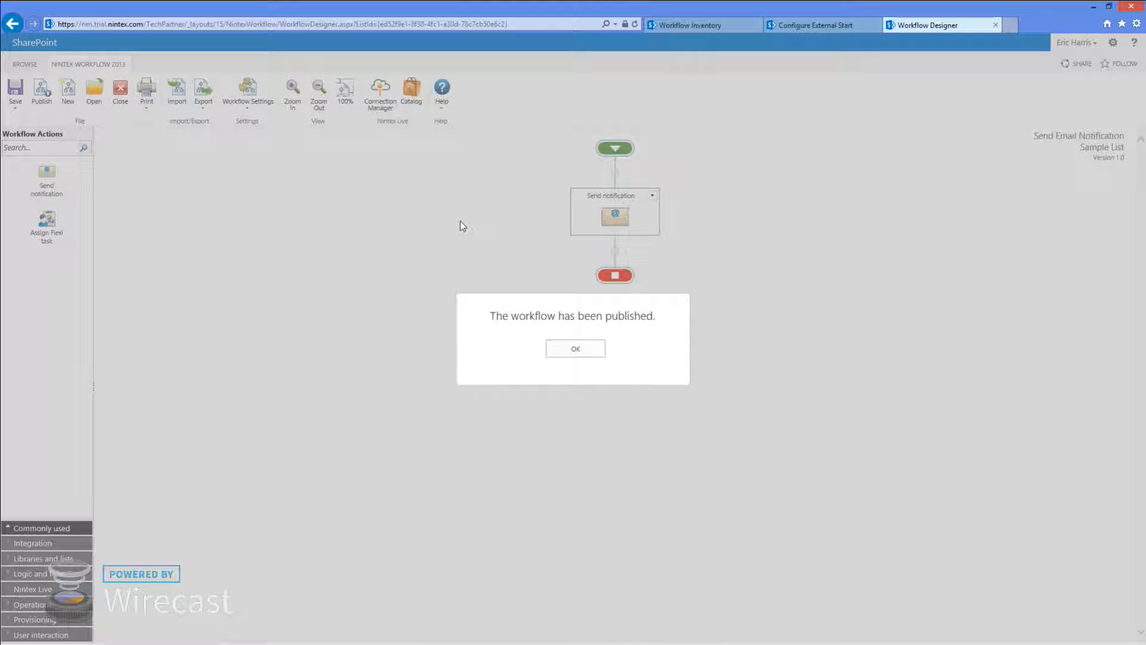
pyautogui.click(578, 350)
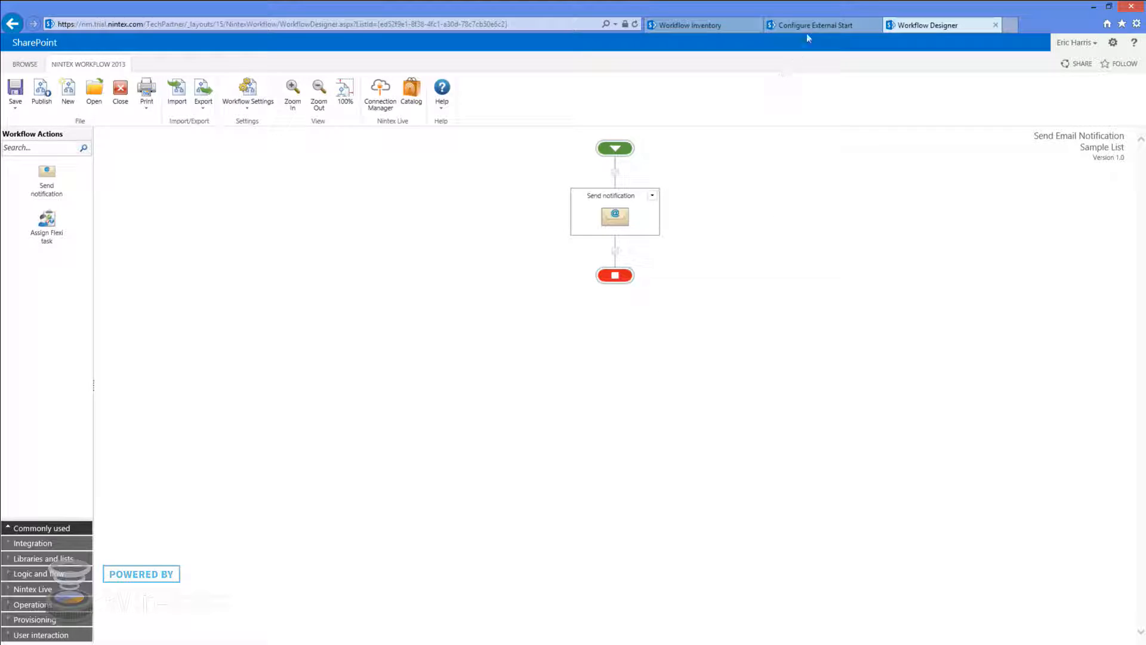
pyautogui.click(119, 95)
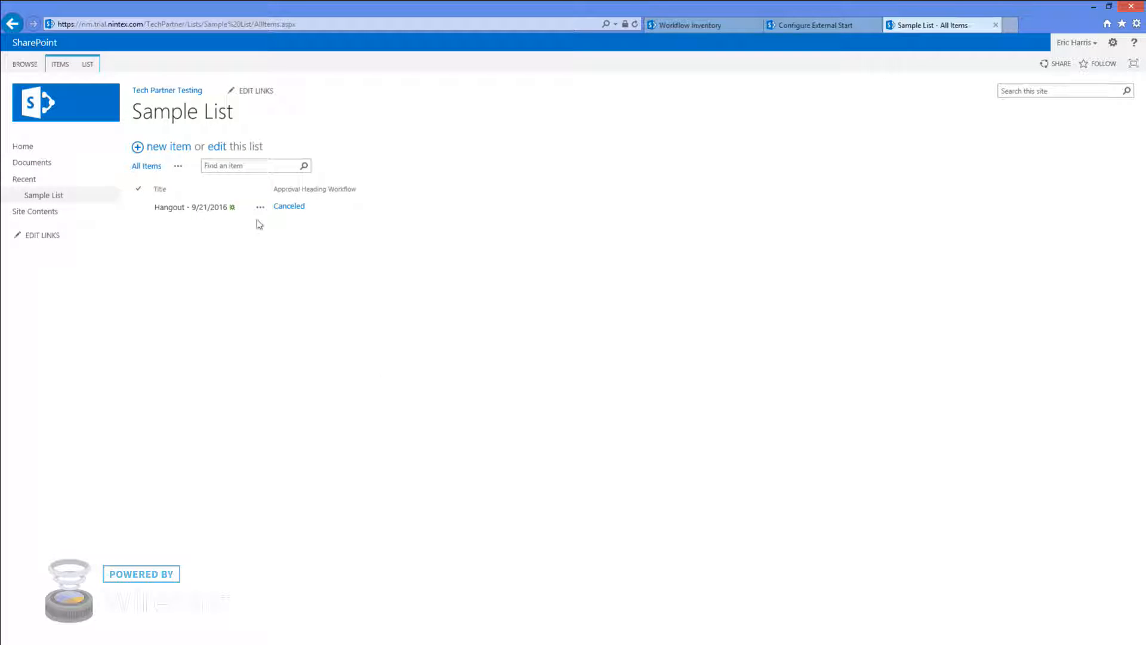
# Run Send Email Notification on the Hangout - 9/21/2016 item from its menu
pyautogui.click(260, 207)
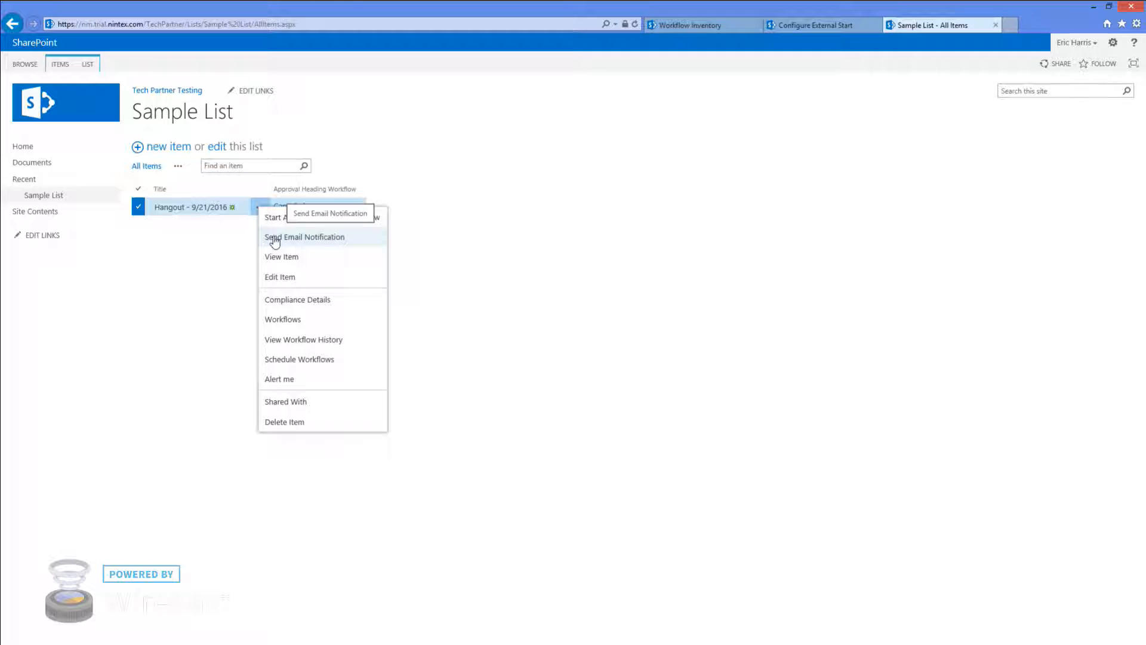
pyautogui.click(317, 238)
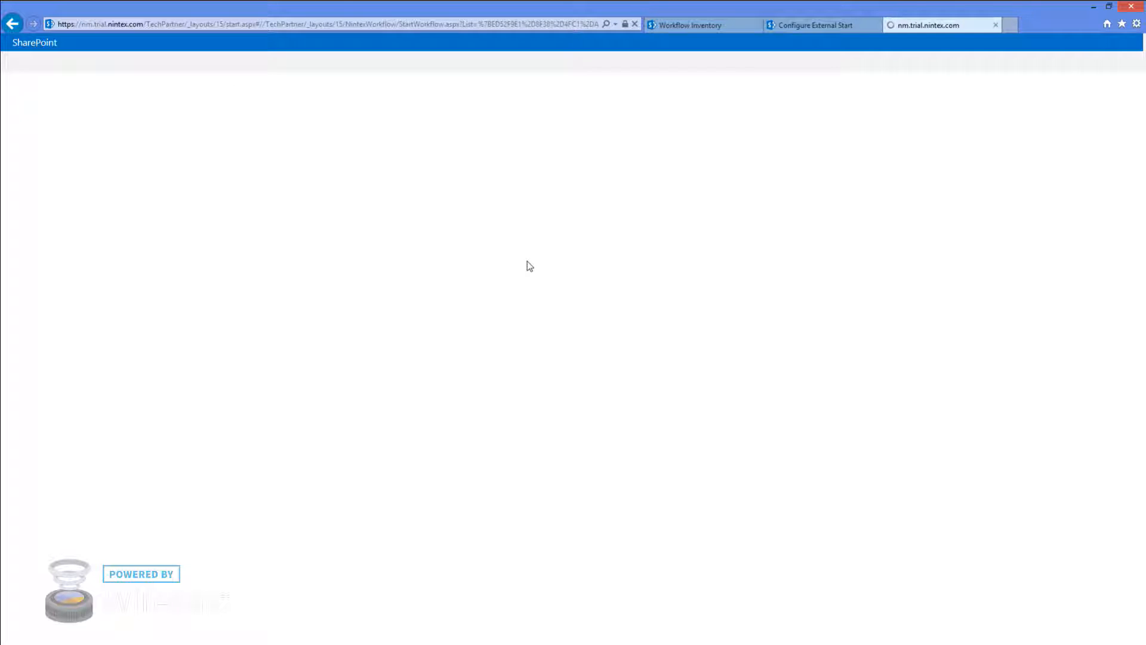
pyautogui.click(177, 172)
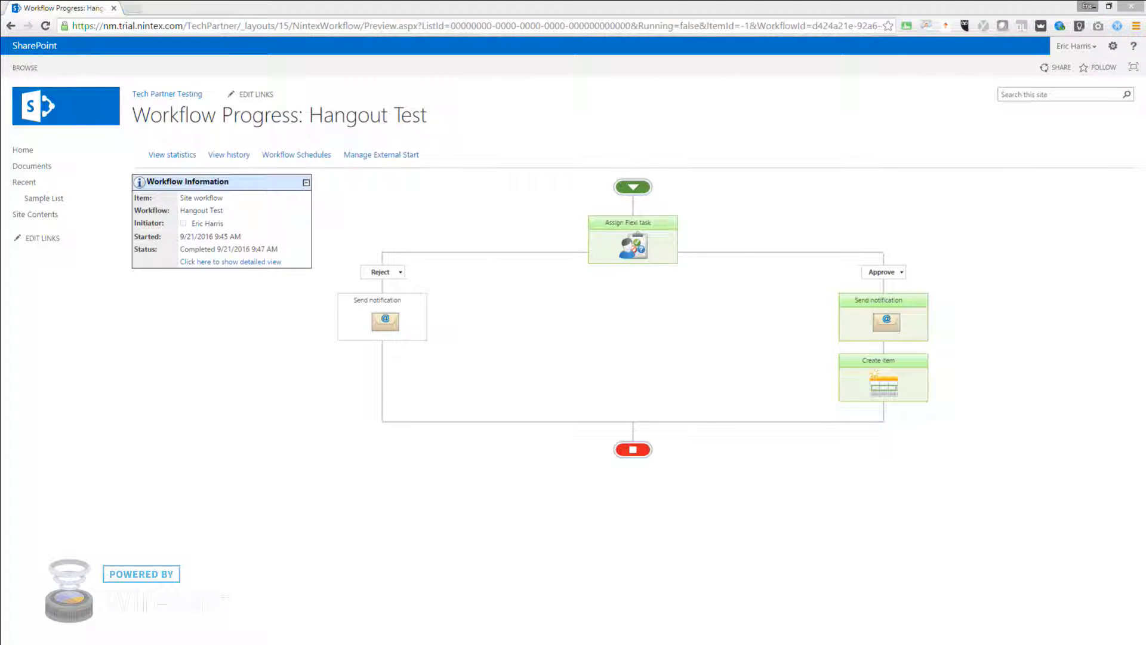
# Switch windows with Alt+Tab and minimize the OneDrive window
pyautogui.hotkey('alt', 'Tab')
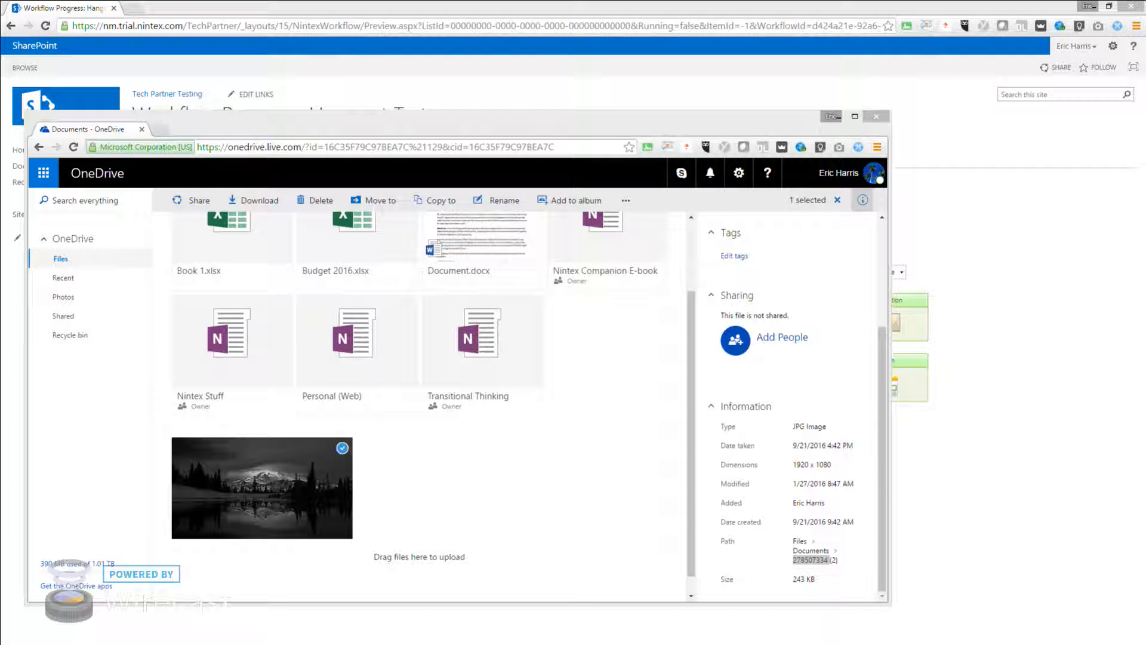
pyautogui.click(845, 119)
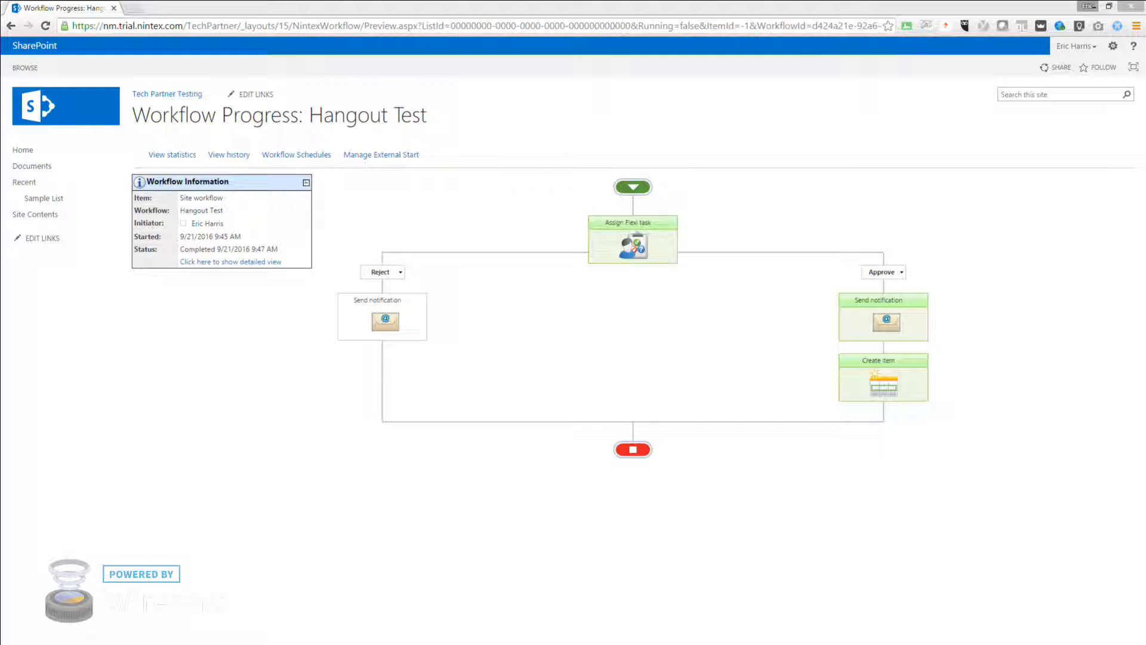
pyautogui.hotkey('alt', 'Tab')
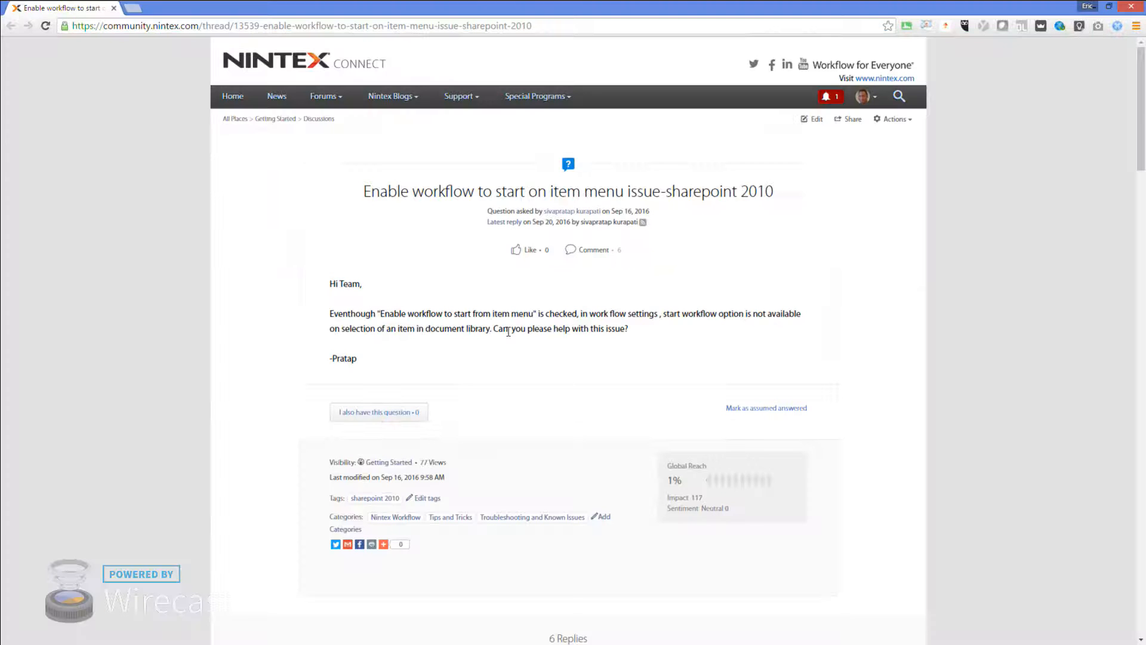
pyautogui.moveTo(594, 215)
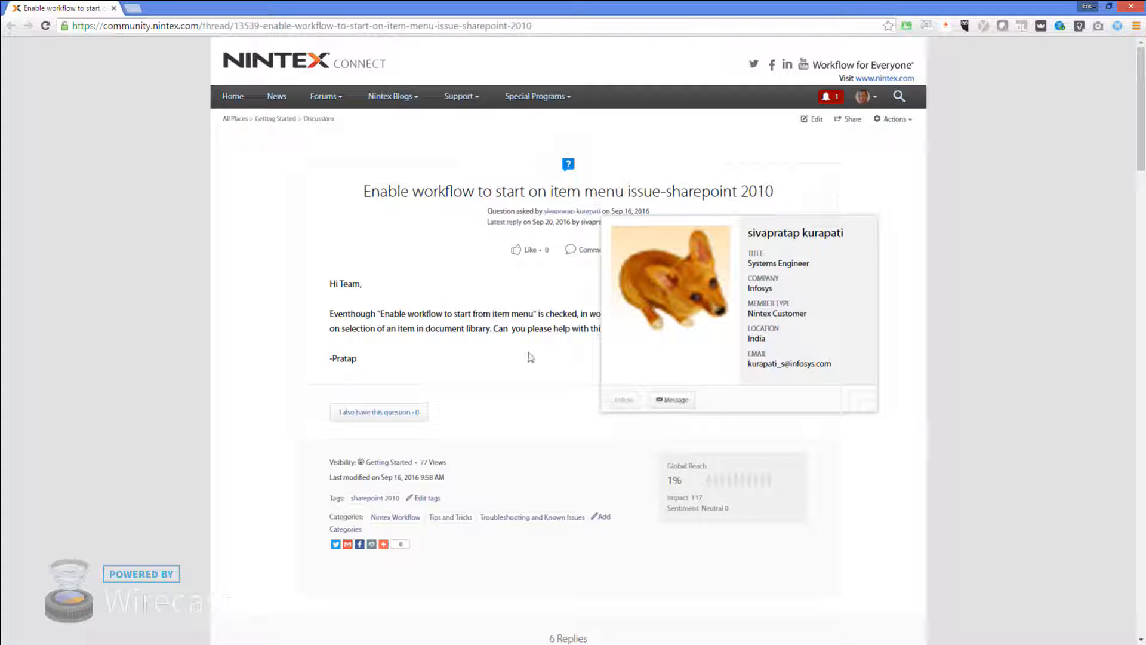
pyautogui.scroll(-15, 993, 270)
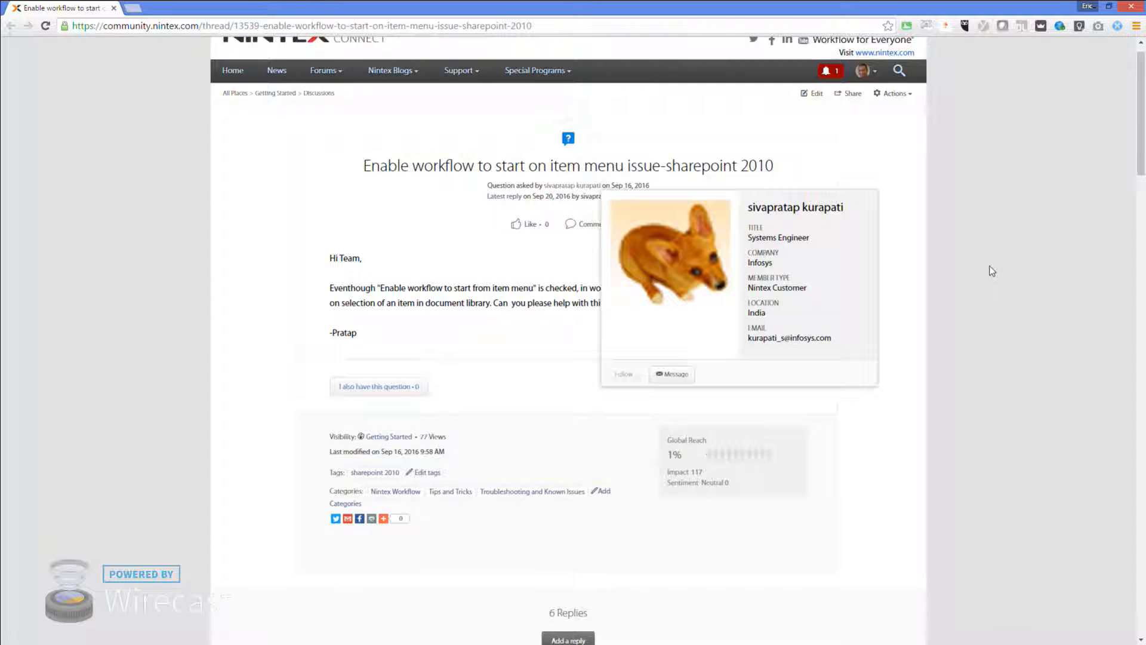
pyautogui.scroll(-6, 992, 270)
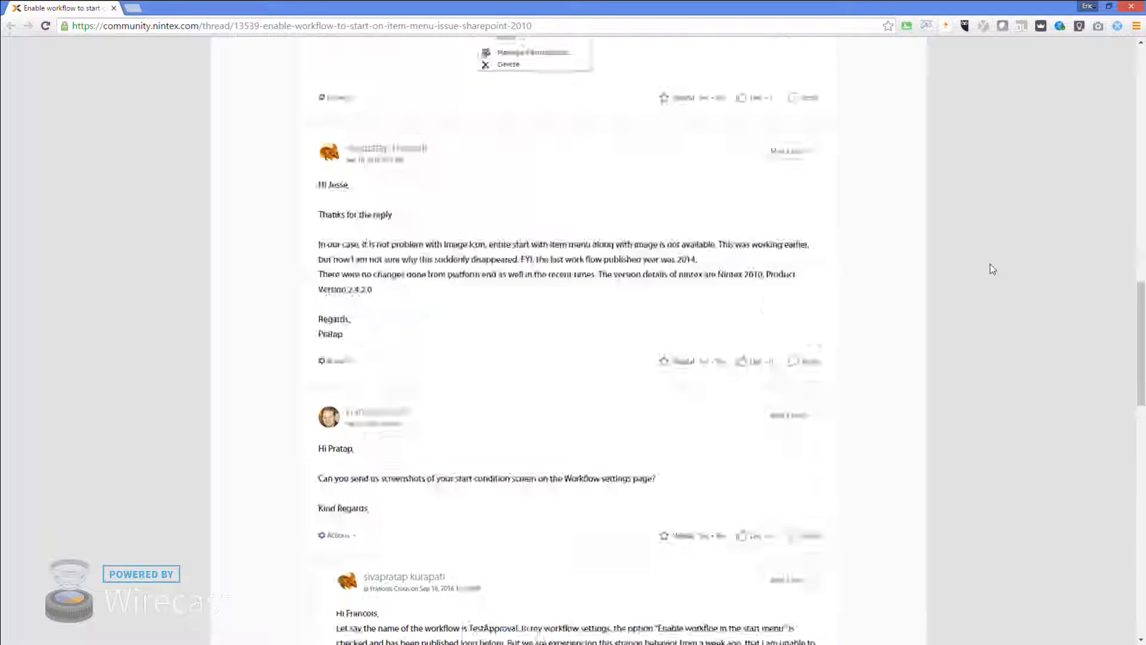
pyautogui.scroll(-10, 989, 265)
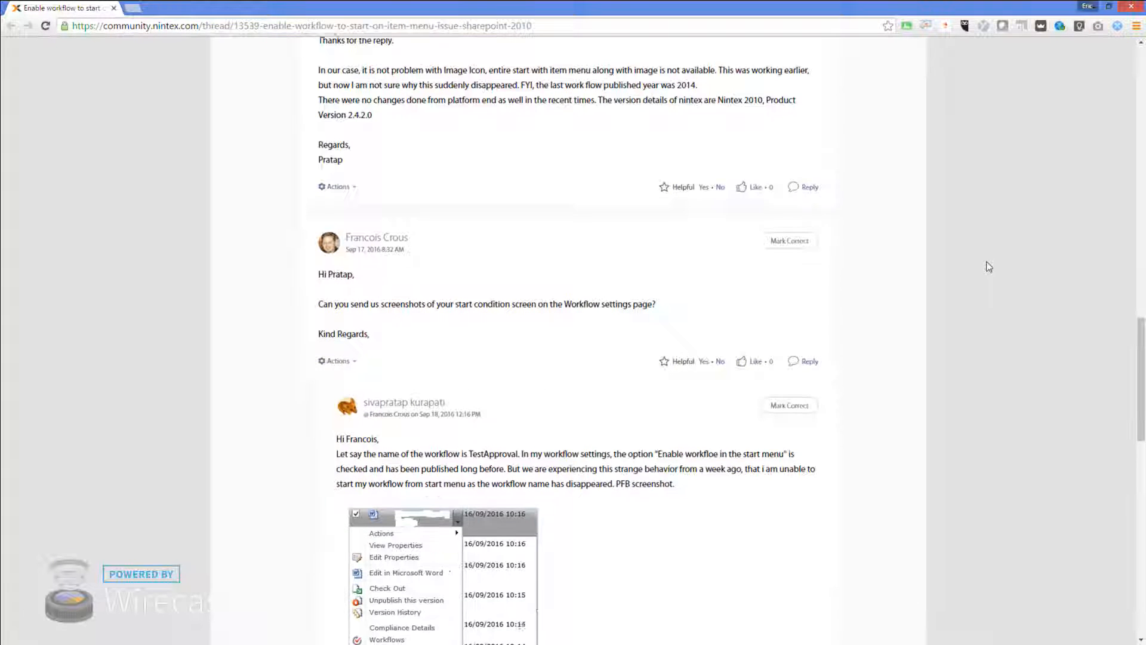
pyautogui.scroll(-1, 991, 269)
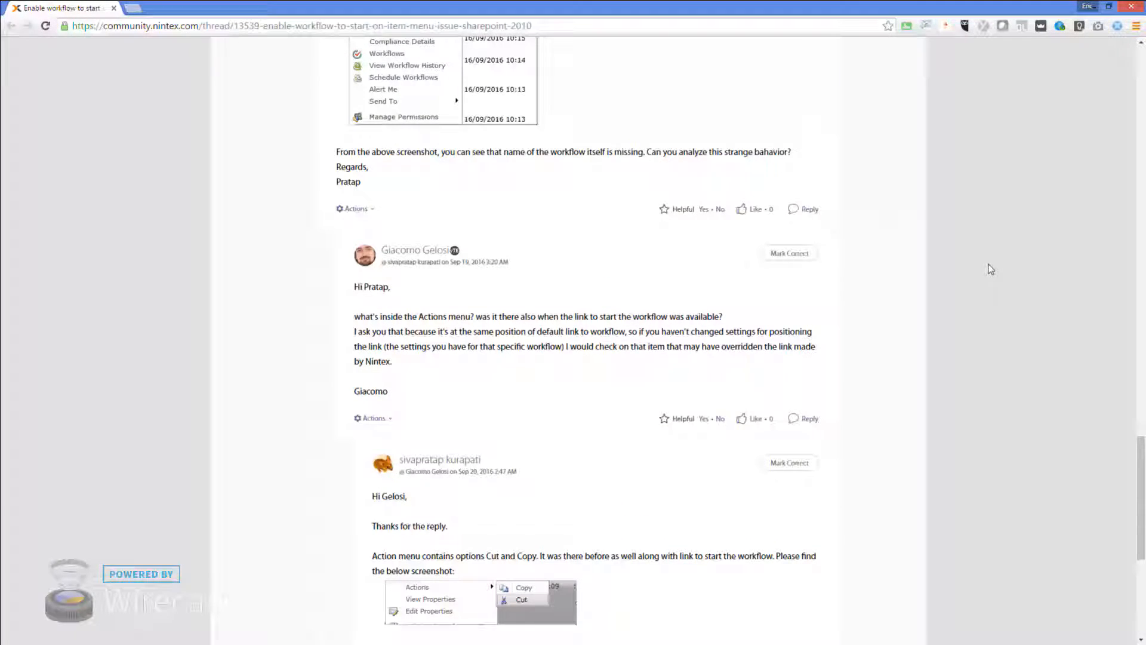
pyautogui.scroll(-6, 991, 270)
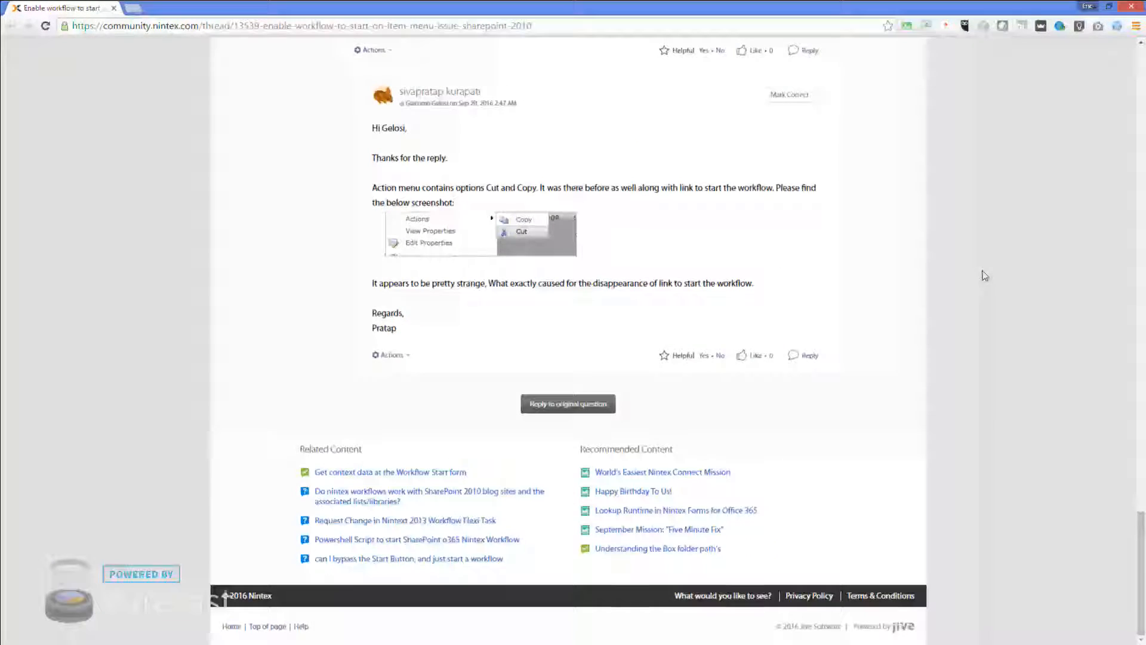
pyautogui.scroll(18, 985, 278)
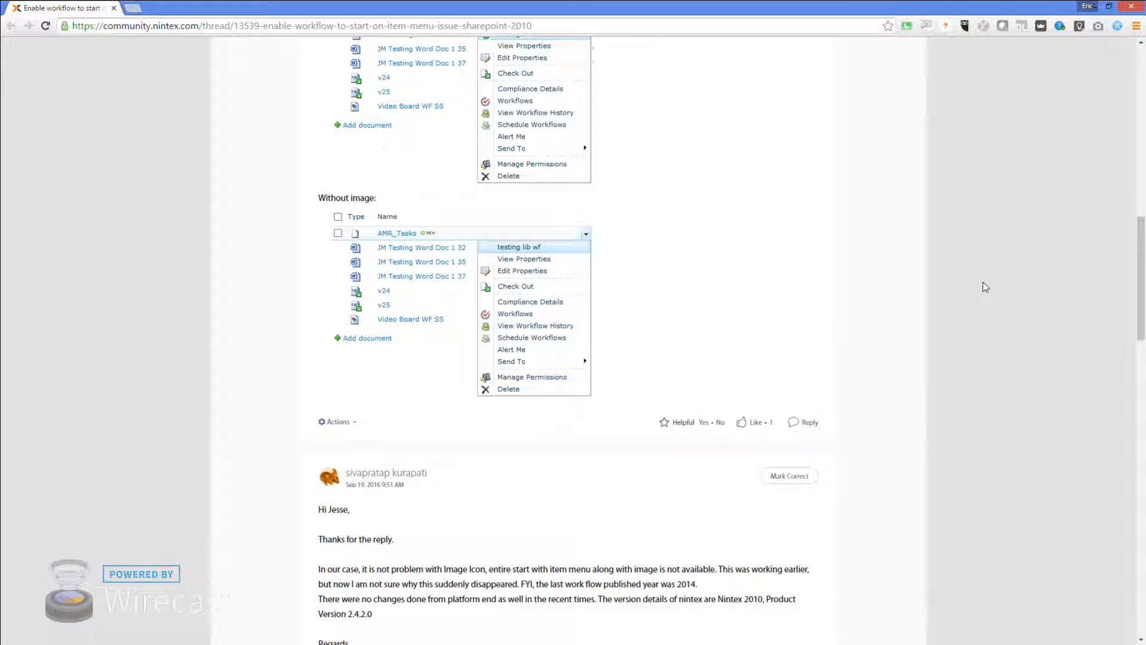
pyautogui.scroll(5, 985, 287)
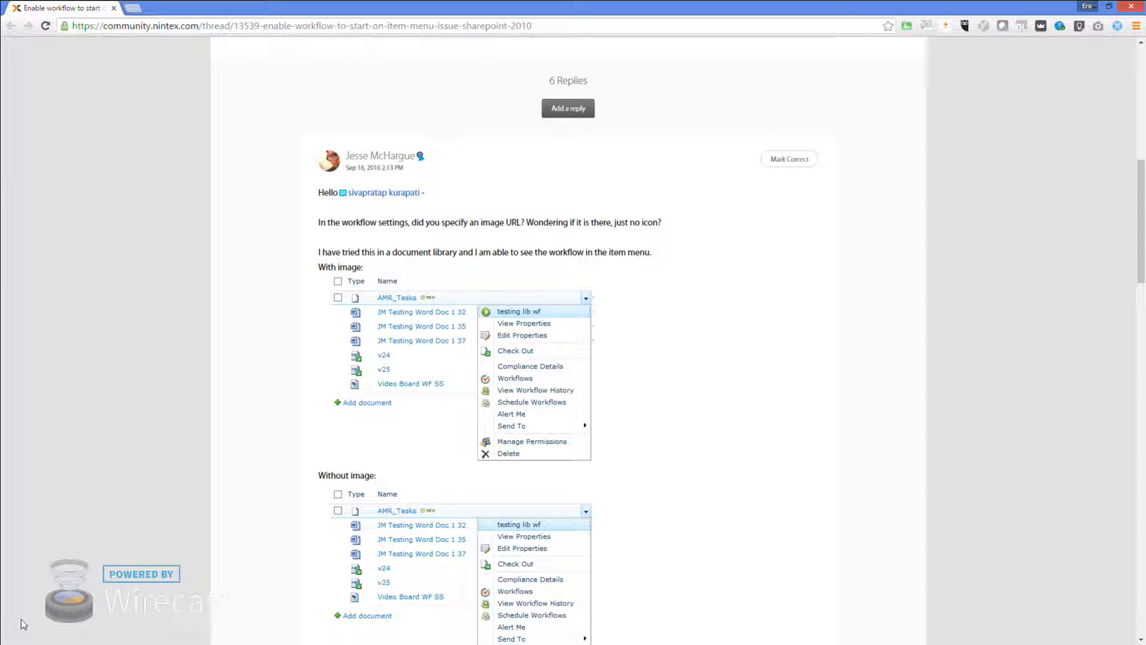